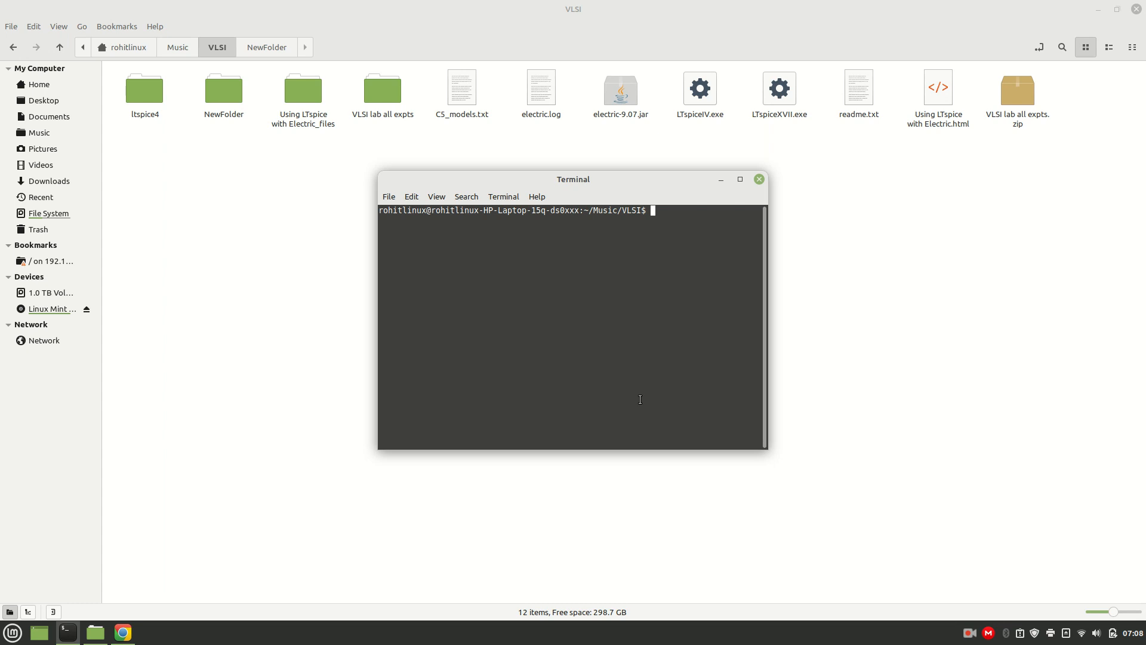
Step: Run java -jar electric-9.07.jar in the terminal to launch Electric and maximize its main window
{"action": "key", "text": "Up"}
{"action": "key", "text": "Down"}
{"action": "type", "text": "java -jar electric-9.07.jar"}
{"action": "key", "text": "Return"}
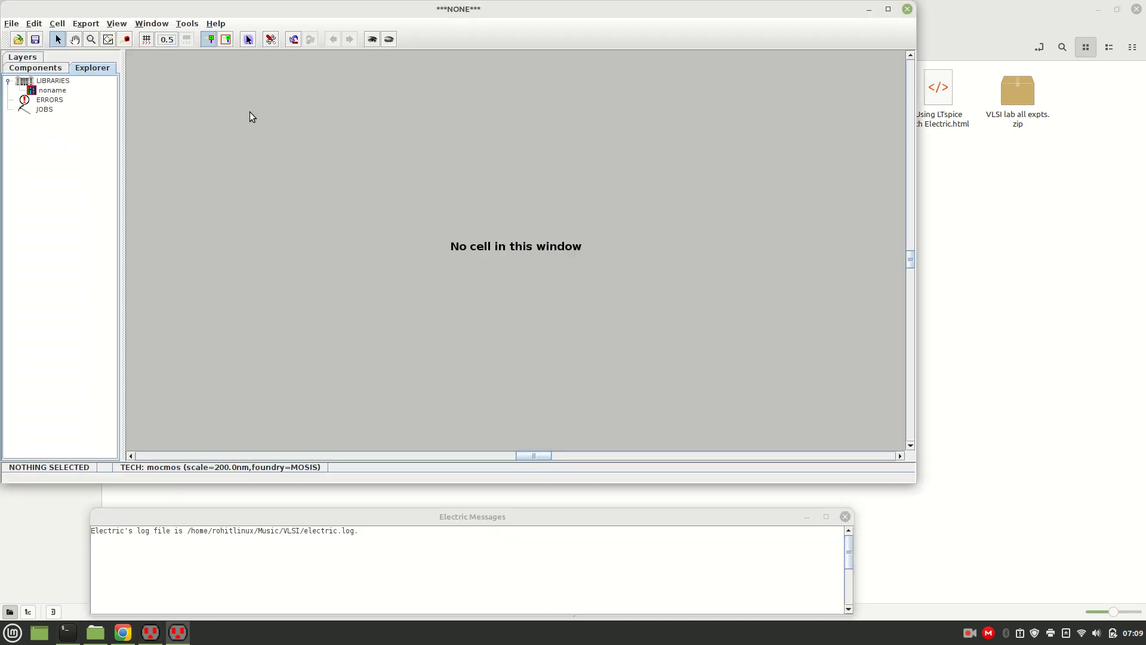
{"action": "left_click", "coordinate": [888, 9]}
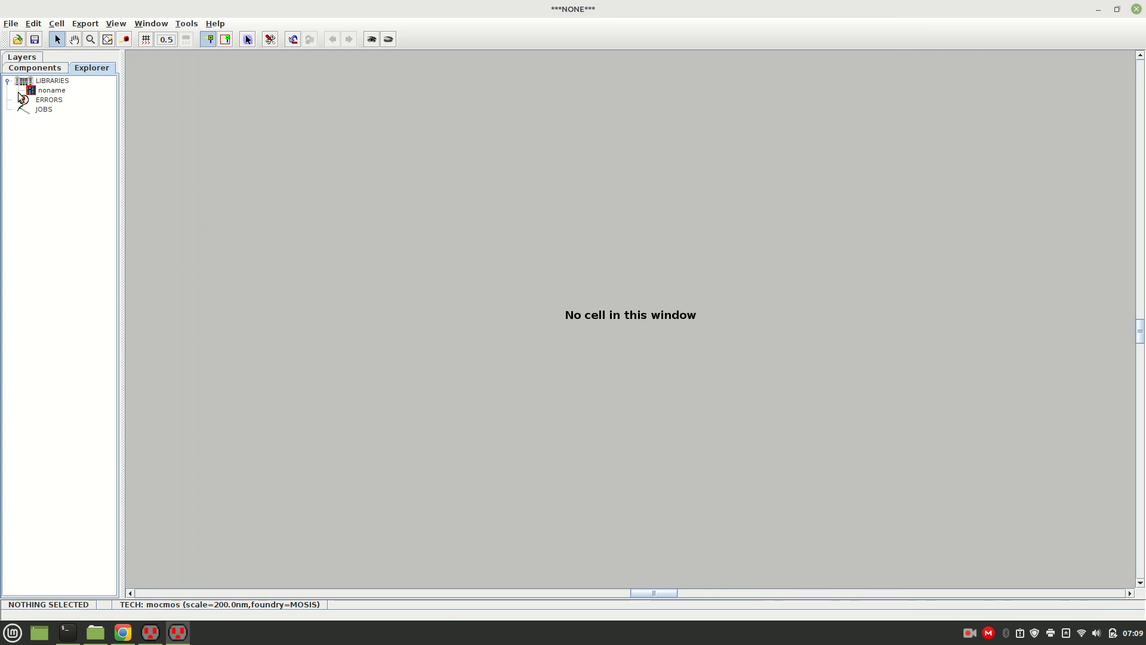
Step: Open the VLSI_EXPERIMENTS.jelib library from NewFolder
{"action": "left_click", "coordinate": [39, 70]}
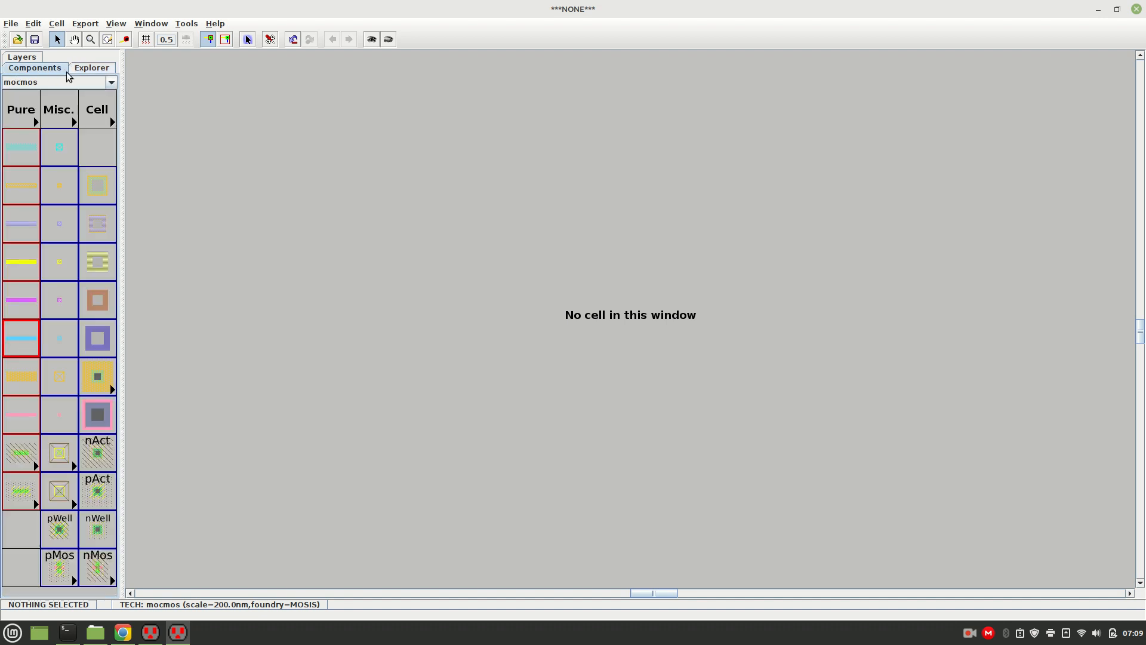
{"action": "left_click", "coordinate": [99, 70]}
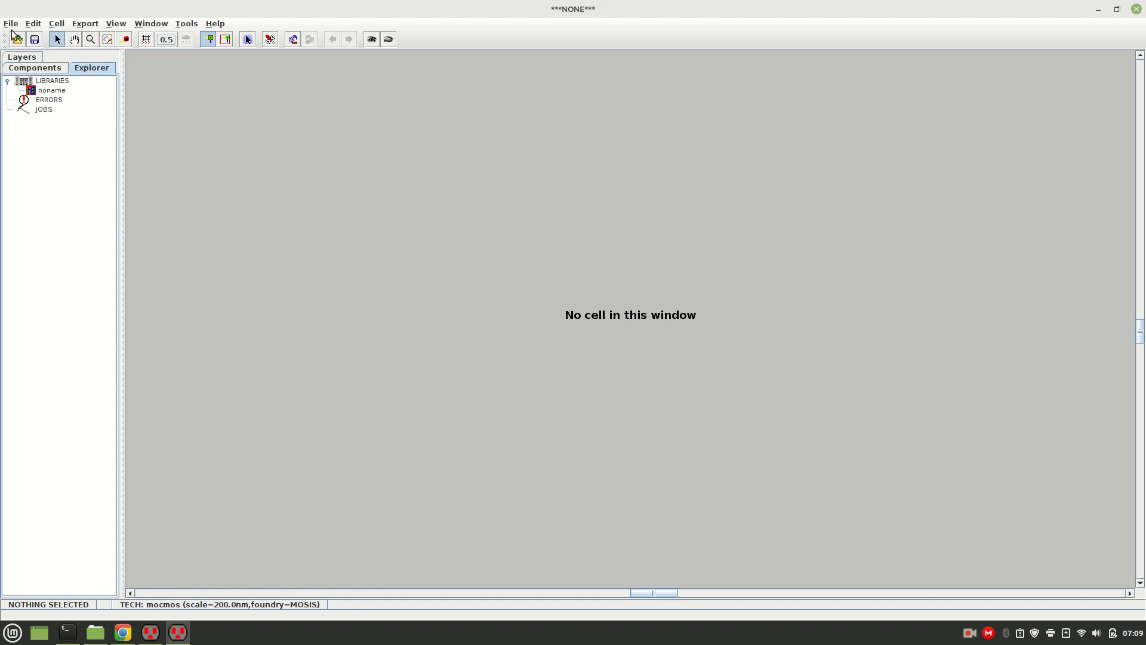
{"action": "left_click", "coordinate": [9, 27]}
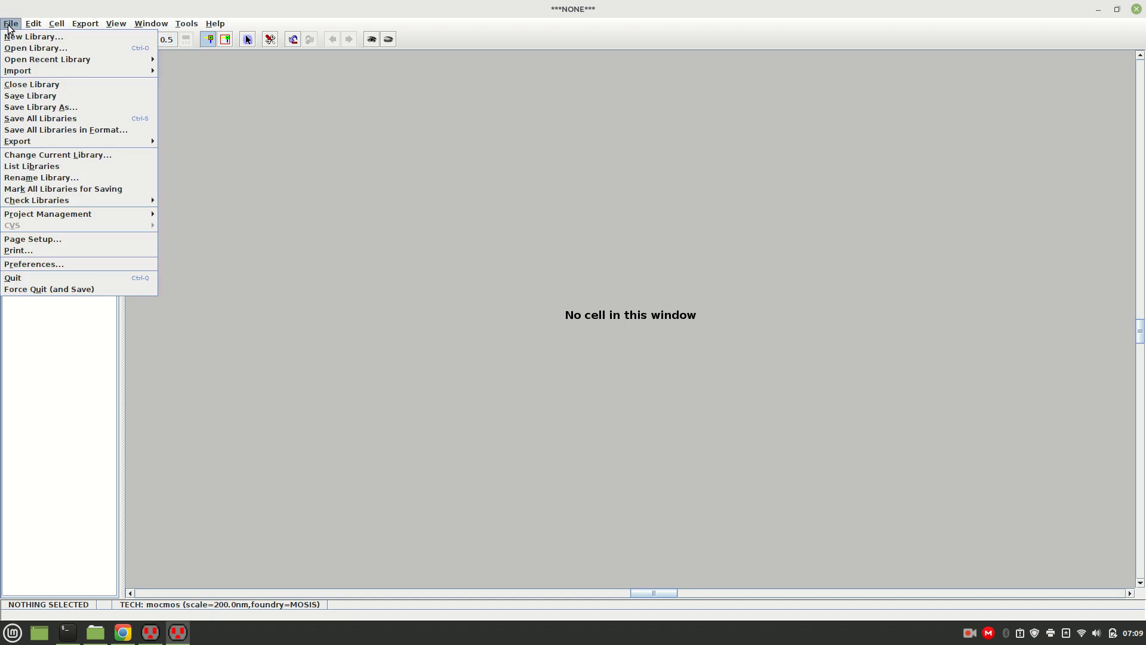
{"action": "left_click", "coordinate": [25, 49]}
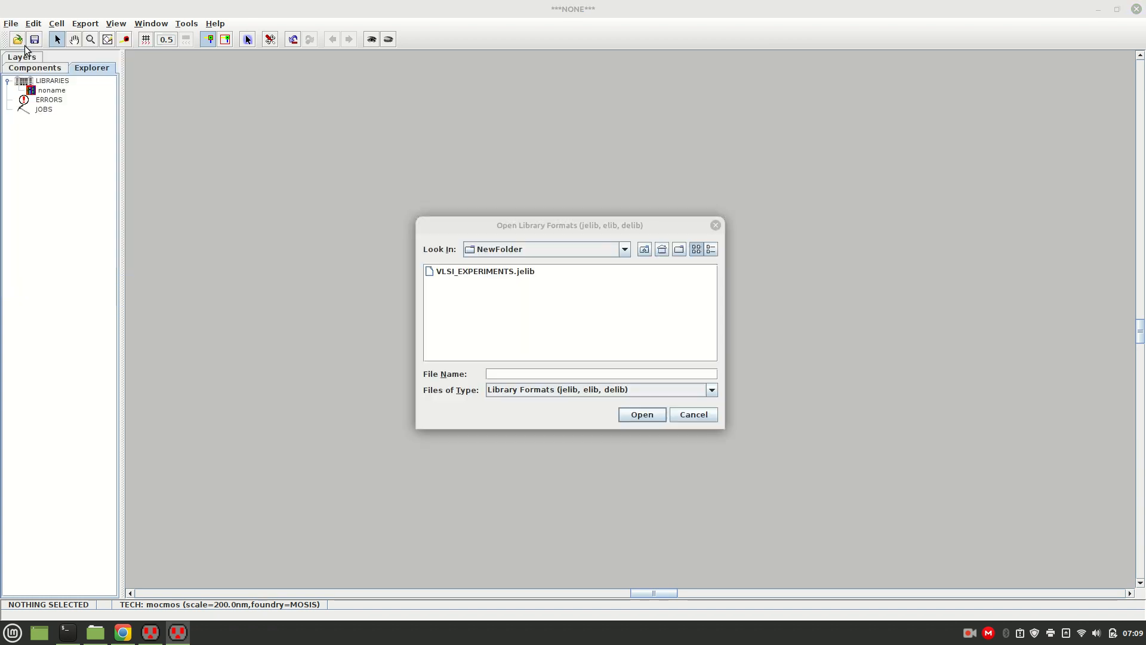
{"action": "left_click", "coordinate": [471, 276]}
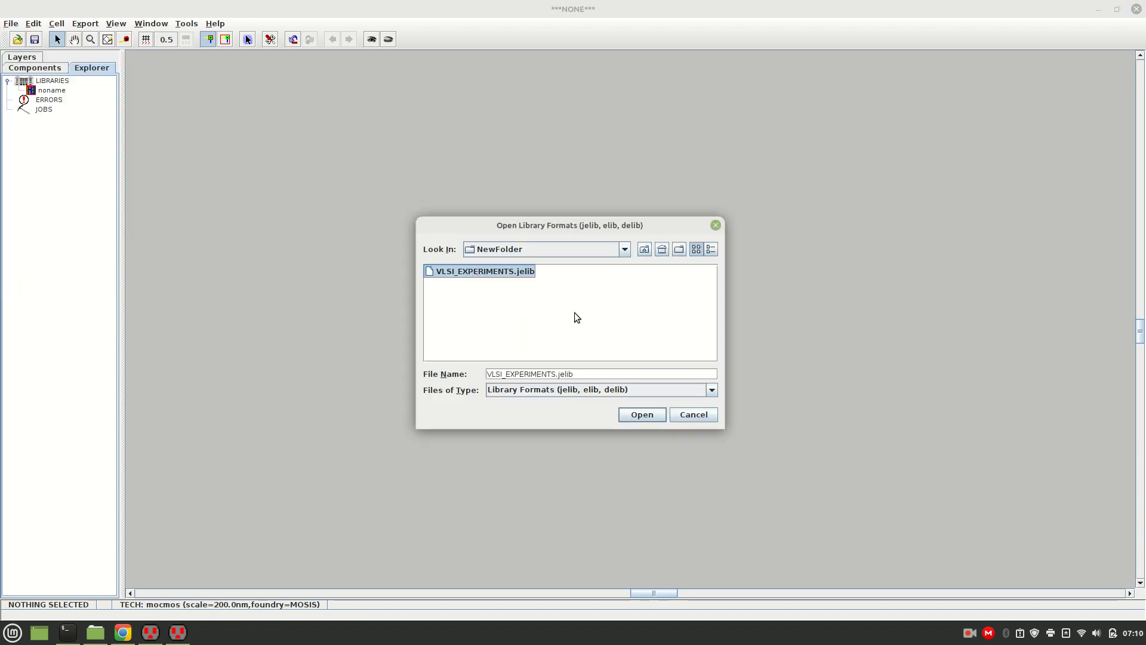
{"action": "left_click", "coordinate": [640, 415]}
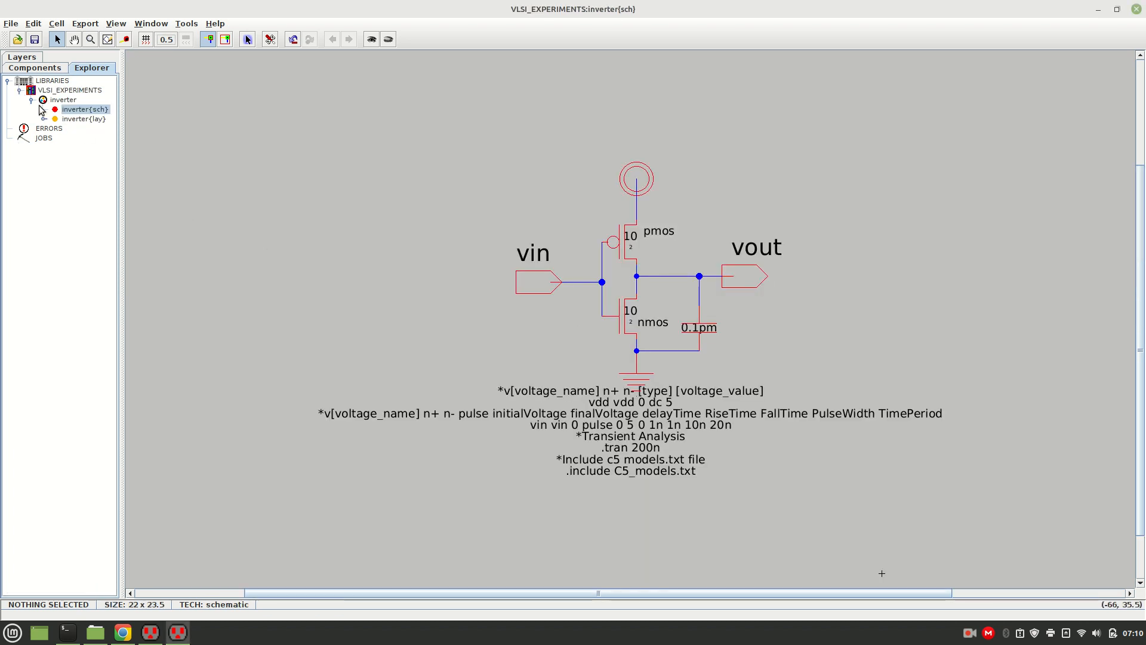
Step: View the inverter's layout cell and return to its schematic cell
{"action": "left_click", "coordinate": [79, 120]}
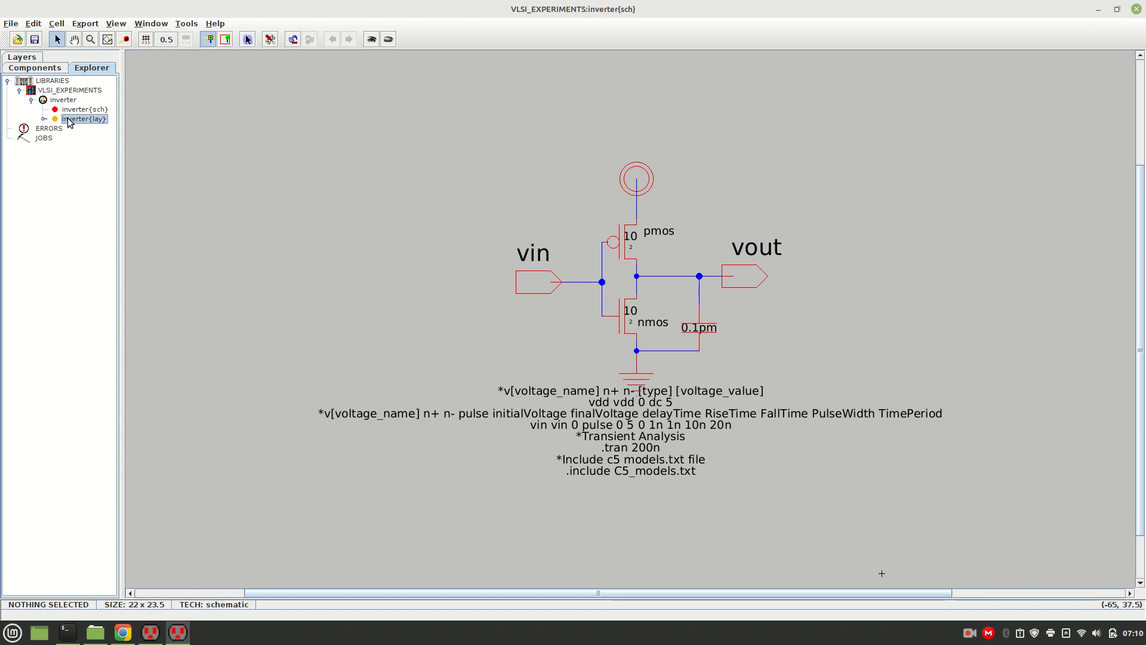
{"action": "double_click", "coordinate": [70, 120]}
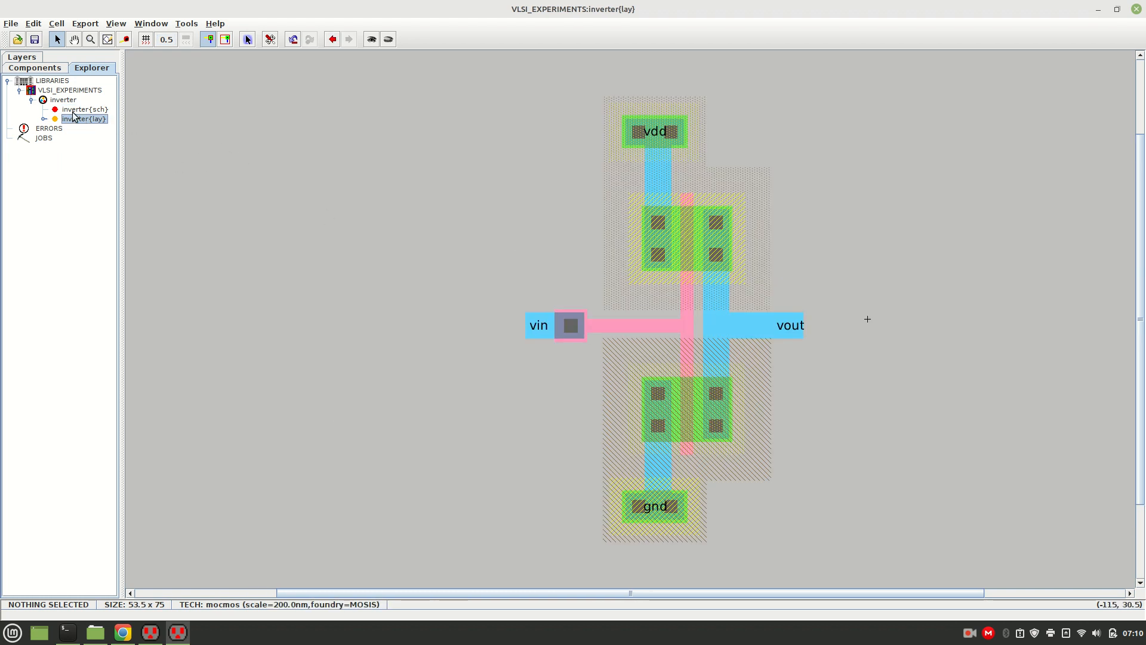
{"action": "double_click", "coordinate": [76, 109]}
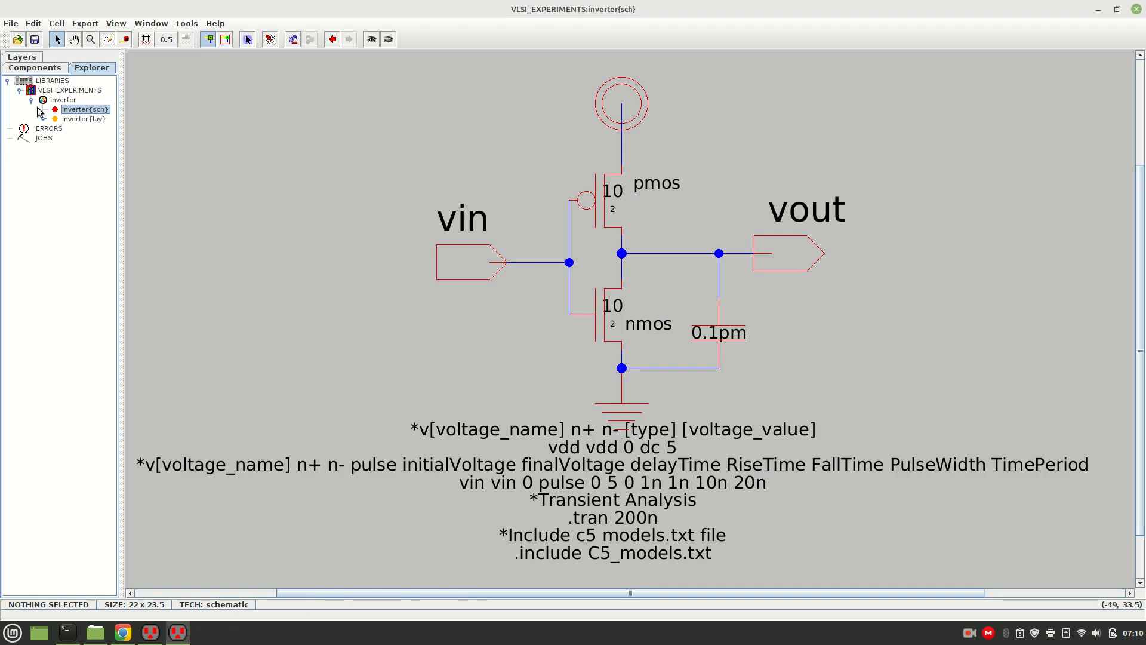
Step: Create a new schematic cell named nand in the VLSI_EXPERIMENTS library
{"action": "left_click", "coordinate": [68, 91]}
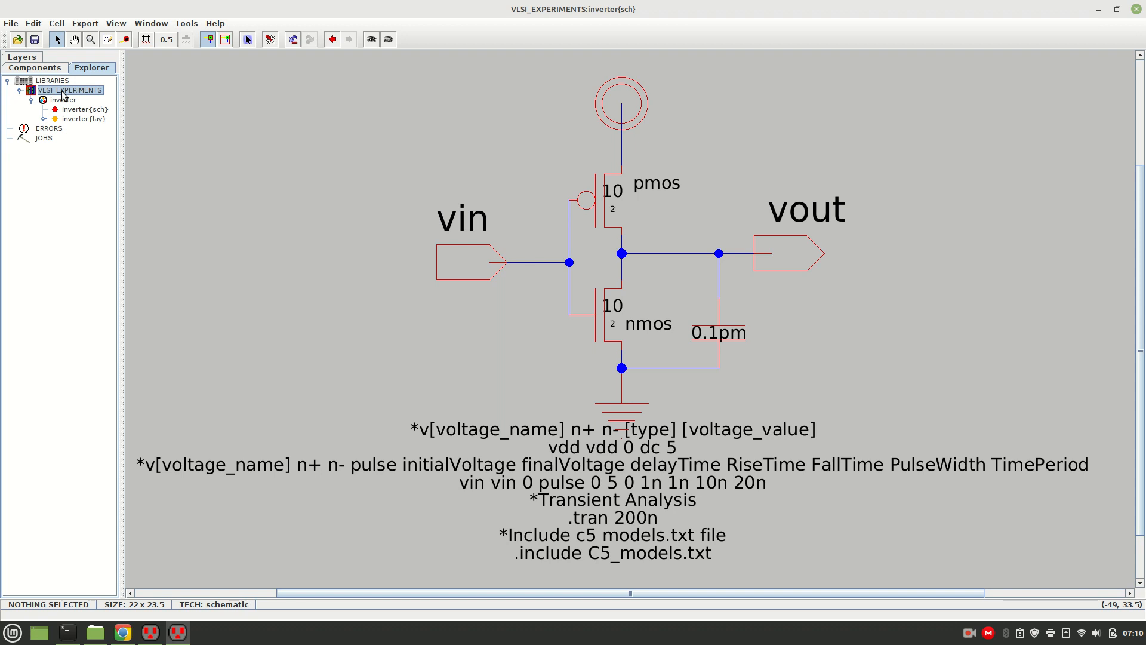
{"action": "right_click", "coordinate": [64, 94]}
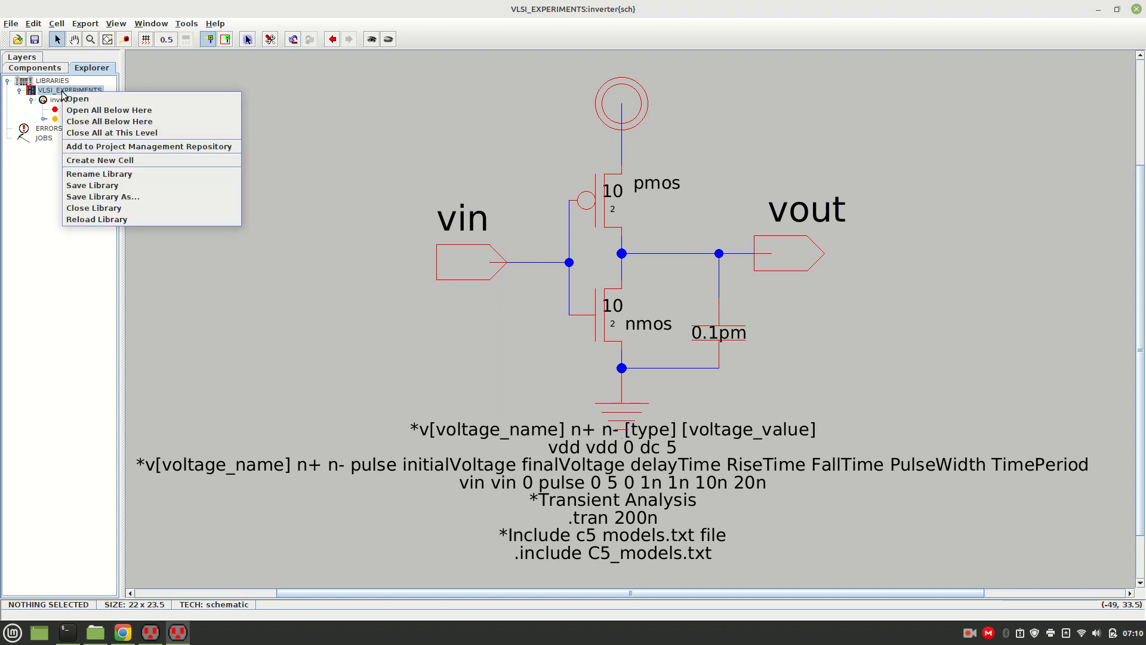
{"action": "left_click", "coordinate": [93, 160]}
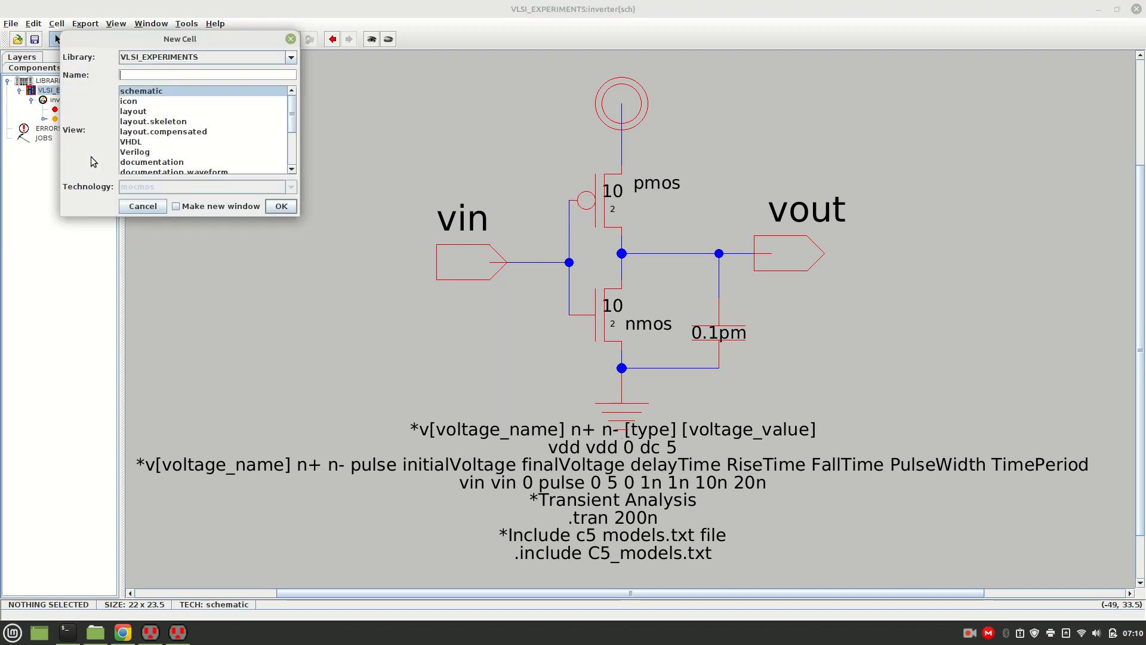
{"action": "left_click", "coordinate": [174, 94]}
{"action": "left_click", "coordinate": [156, 74]}
{"action": "type", "text": "nand"}
{"action": "left_click", "coordinate": [281, 206]}
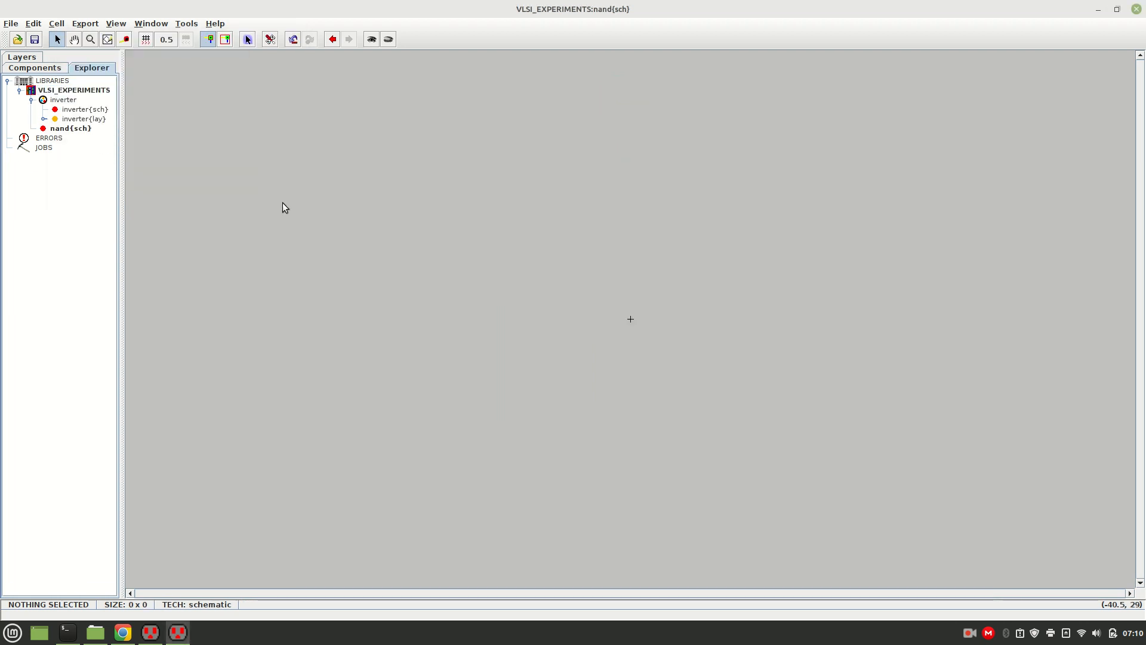
Step: Turn on the grid in the nand schematic and place a pMOS transistor in the upper-left area of the sheet
{"action": "left_click", "coordinate": [70, 129]}
{"action": "left_click", "coordinate": [377, 214]}
{"action": "key", "text": "ctrl+g"}
{"action": "left_click", "coordinate": [31, 69]}
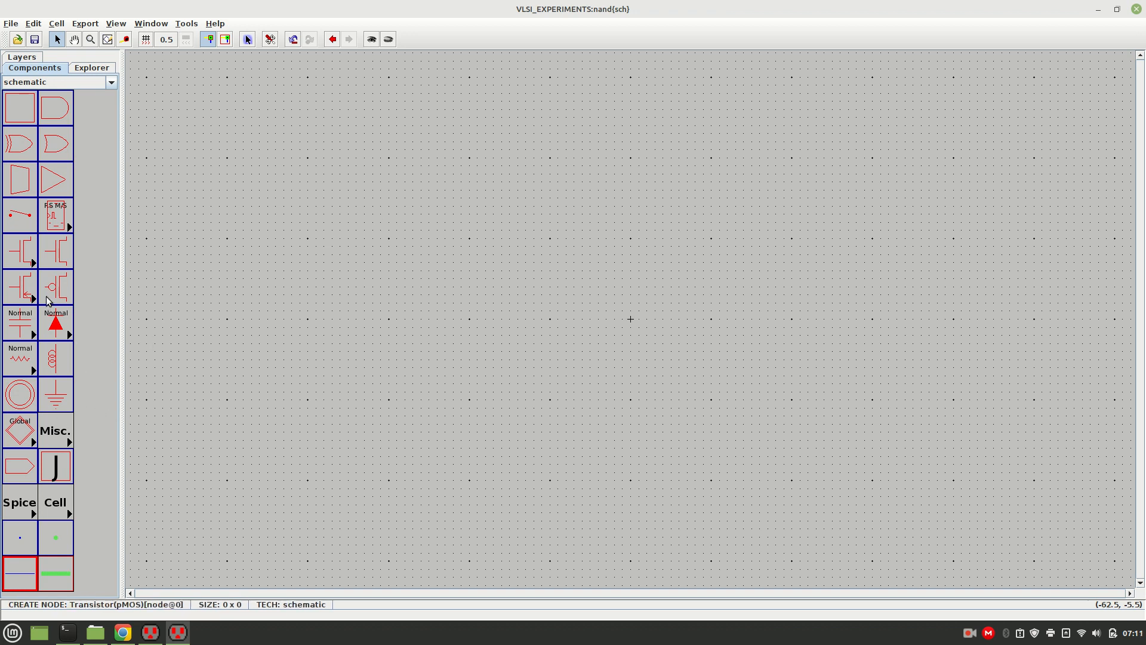
{"action": "left_click", "coordinate": [64, 287]}
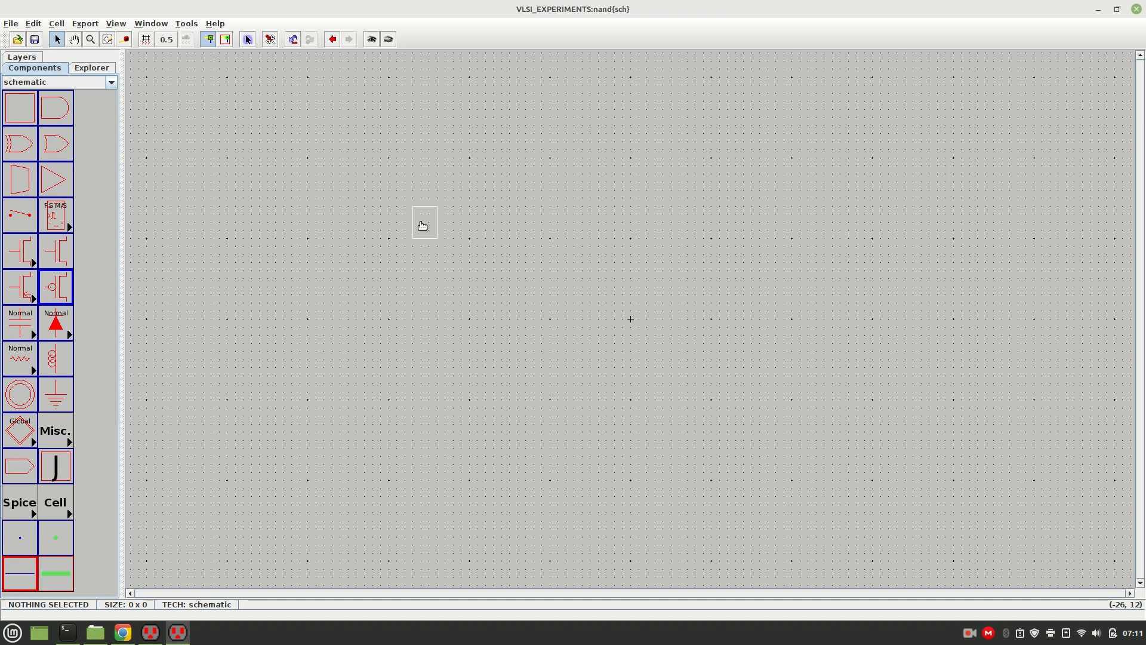
{"action": "left_click", "coordinate": [422, 225]}
{"action": "left_click", "coordinate": [427, 306]}
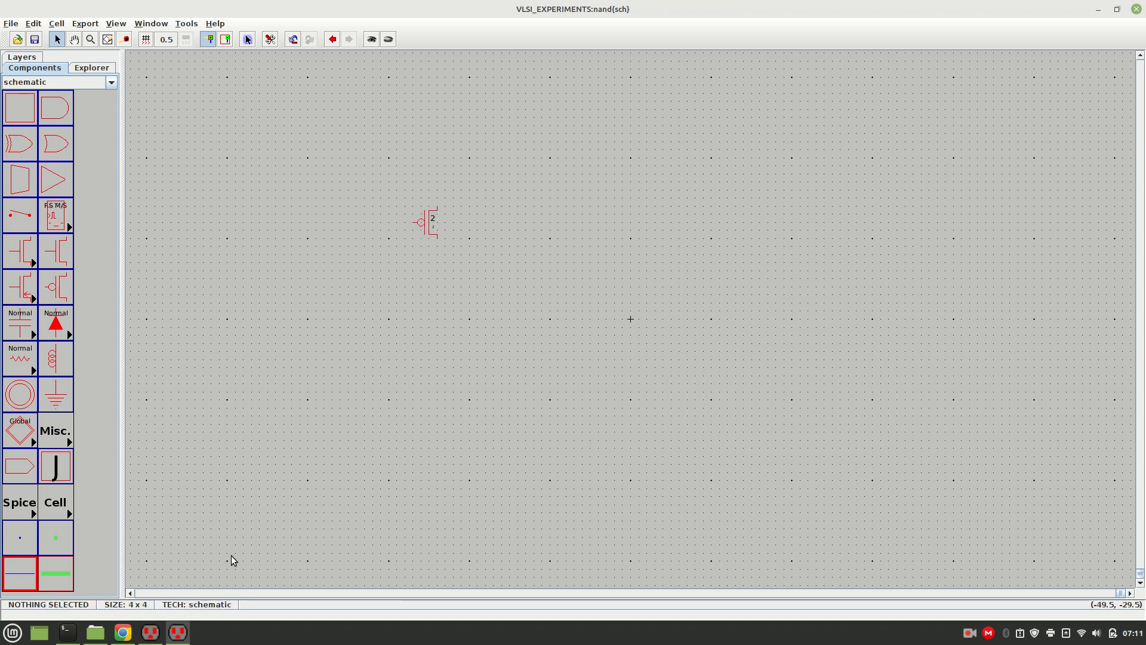
Step: Switch to the text editor by searching for it among the installed applications, starting with a blank document
{"action": "left_click", "coordinate": [12, 633]}
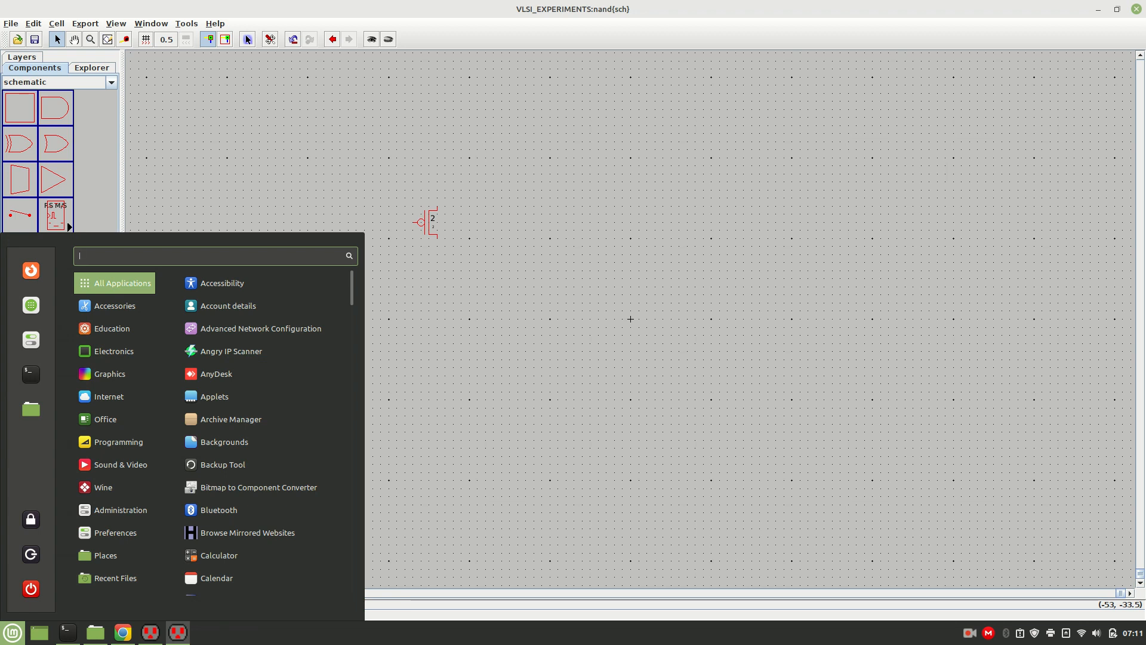
{"action": "type", "text": "no"}
{"action": "key", "text": "BackSpace"}
{"action": "key", "text": "BackSpace"}
{"action": "type", "text": "text"}
{"action": "key", "text": "Return"}
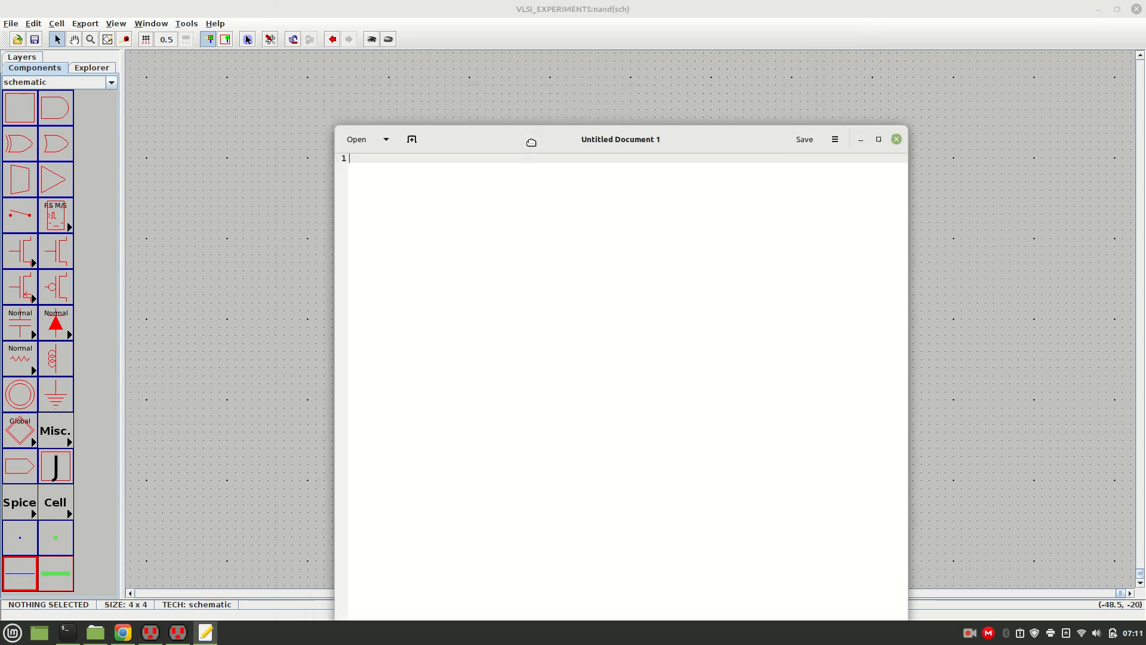
Step: Write the NAND equation Y = ~(A.B) on the first line, leave blank lines below it, and highlight the bracketed term
{"action": "type", "text": "Y = A.B"}
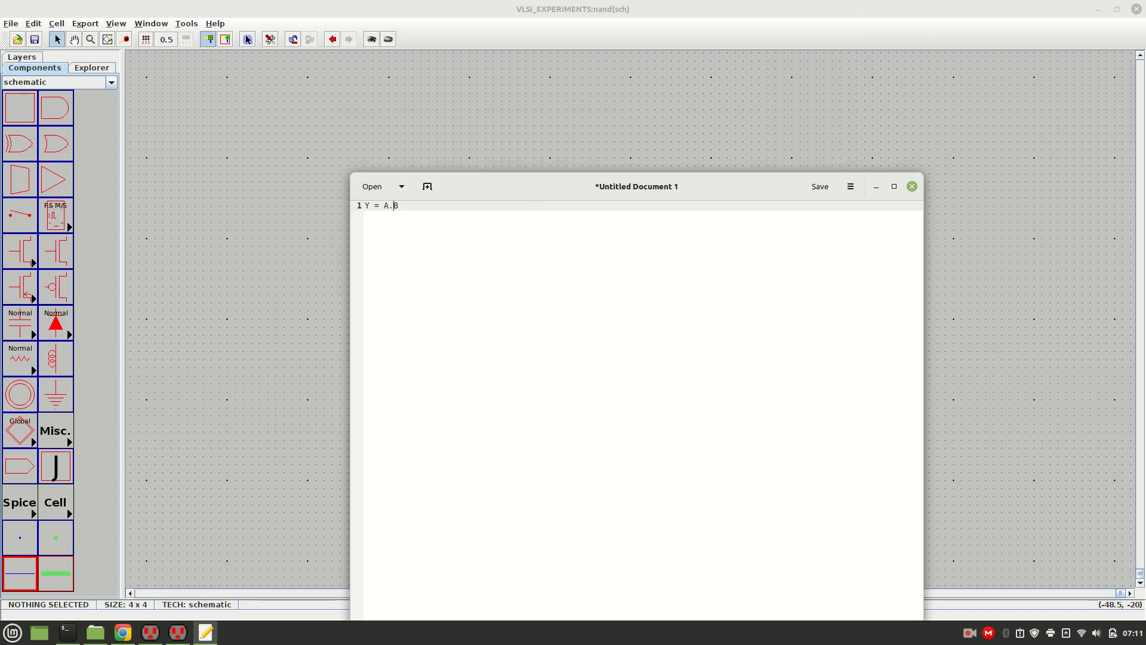
{"action": "type", "text": "~("}
{"action": "type", "text": ")"}
{"action": "key", "text": "Return"}
{"action": "key", "text": "Return"}
{"action": "key", "text": "Return"}
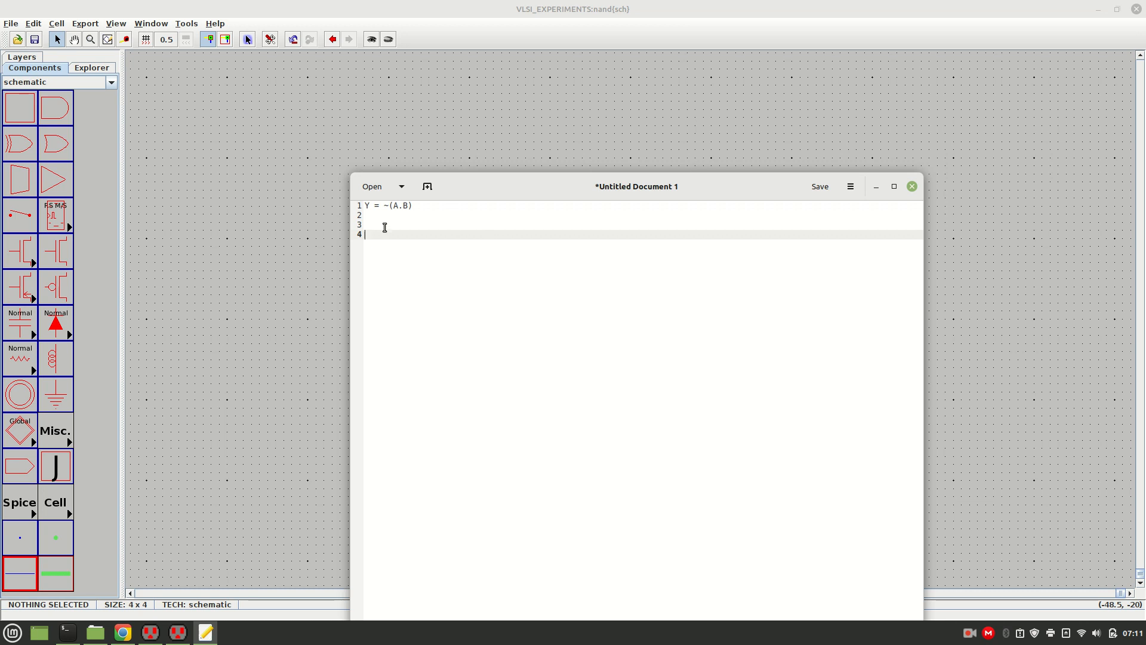
{"action": "left_click_drag", "start_coordinate": [392, 205], "coordinate": [379, 203]}
{"action": "left_click", "coordinate": [417, 207]}
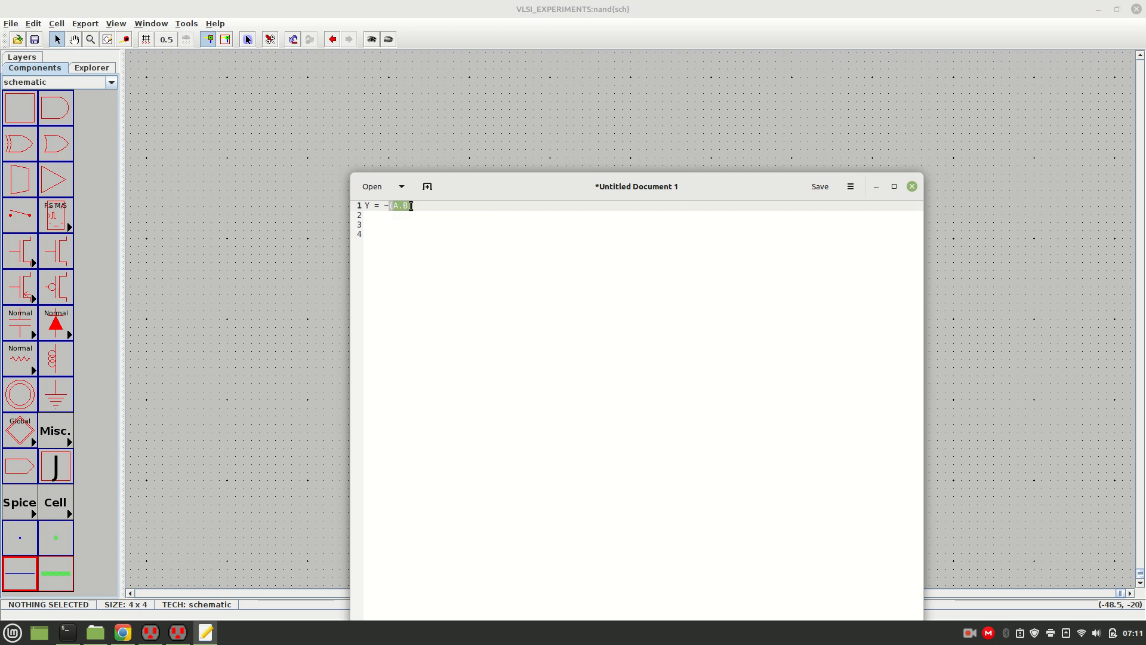
Step: Note the transistor arrangements below the equation: "NMOS network - Series" and "PMOS - parallel"
{"action": "left_click", "coordinate": [416, 267]}
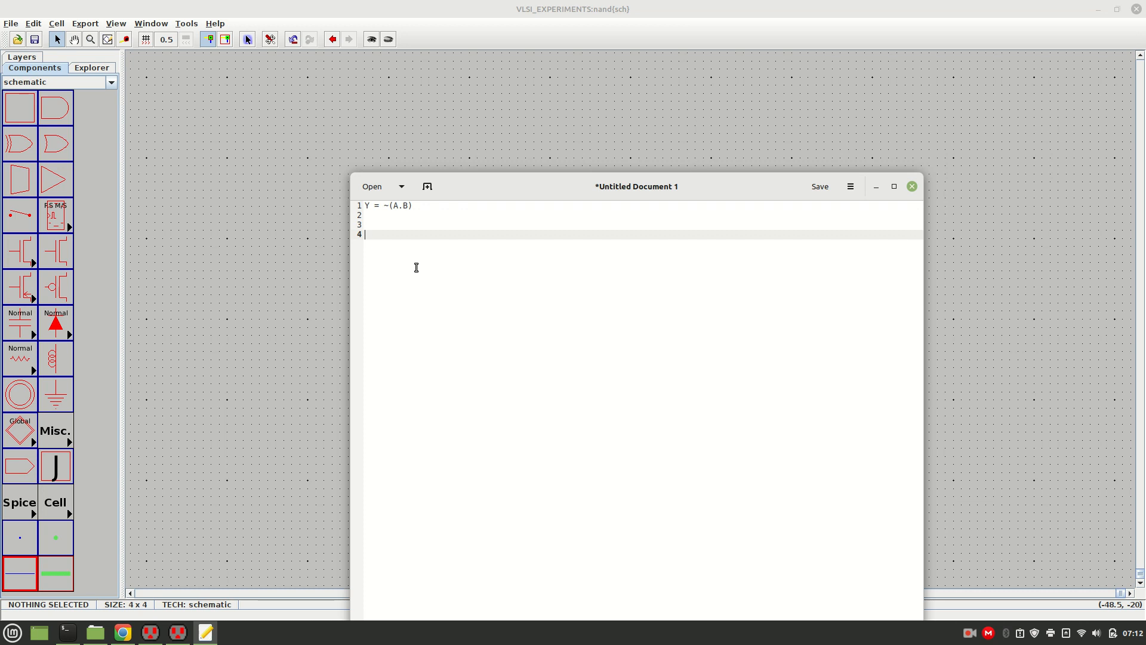
{"action": "type", "text": "NMOS network - Series"}
{"action": "key", "text": "Return"}
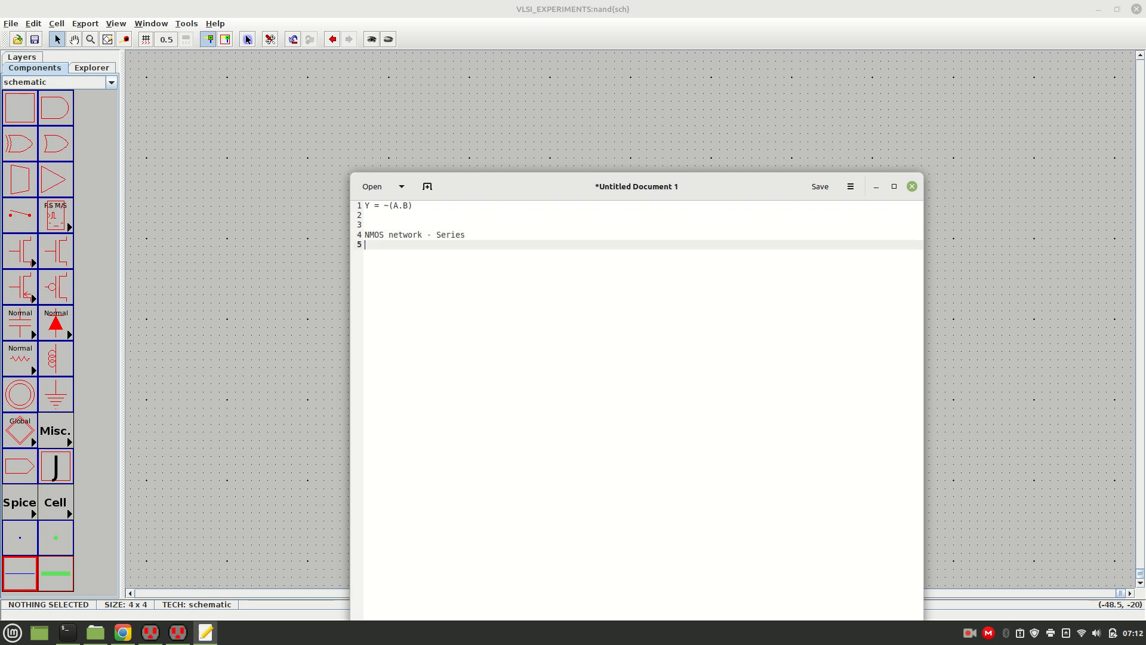
{"action": "type", "text": "PMOS"}
{"action": "type", "text": "- parallel"}
Step: Switch back to Electric and move the pMOS transistor up and slightly left in the nand schematic
{"action": "left_click", "coordinate": [309, 108]}
{"action": "left_click_drag", "start_coordinate": [426, 229], "coordinate": [407, 174]}
{"action": "left_click", "coordinate": [470, 210]}
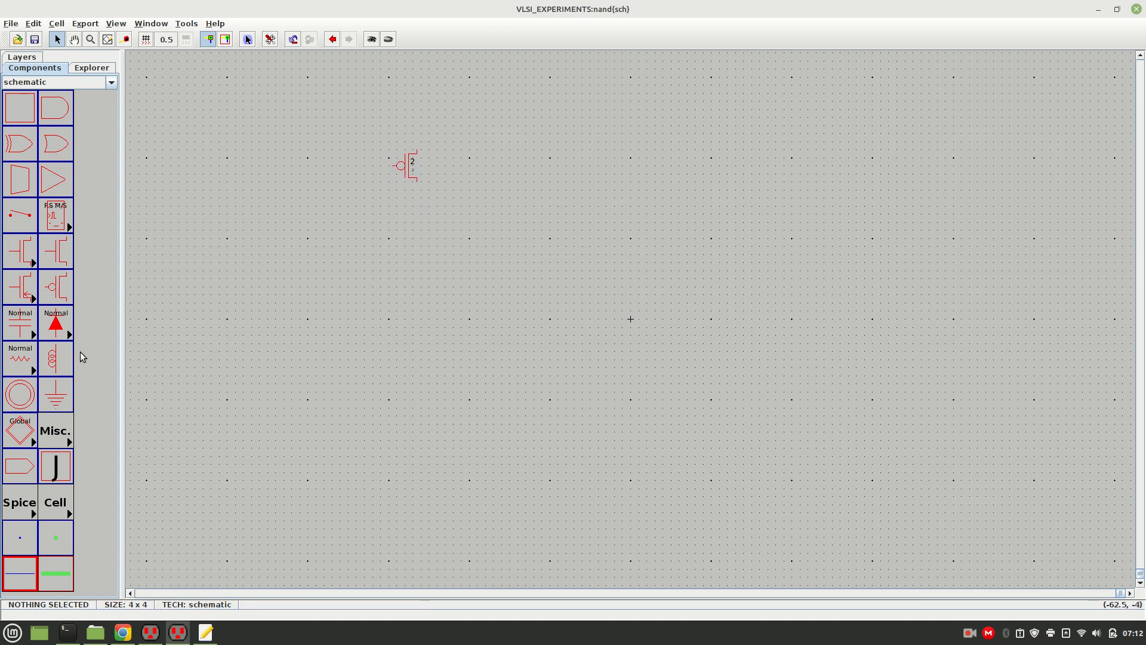
Step: Place a second pMOS transistor to the right of the first, level with it, and shift it slightly closer
{"action": "left_click", "coordinate": [58, 296]}
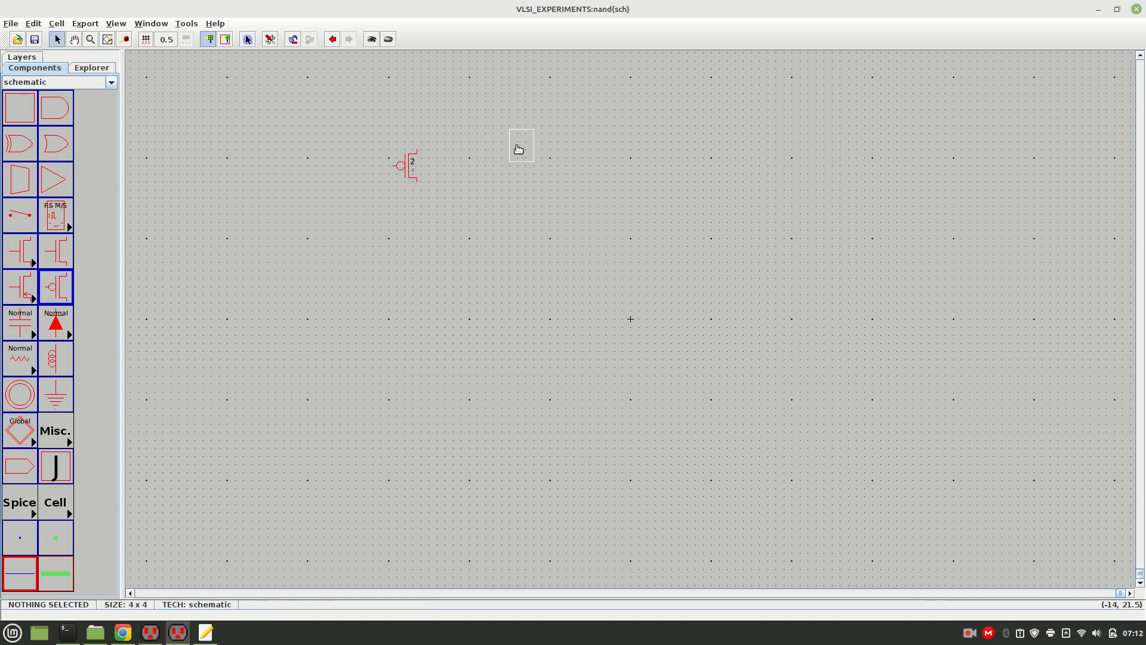
{"action": "left_click", "coordinate": [474, 167]}
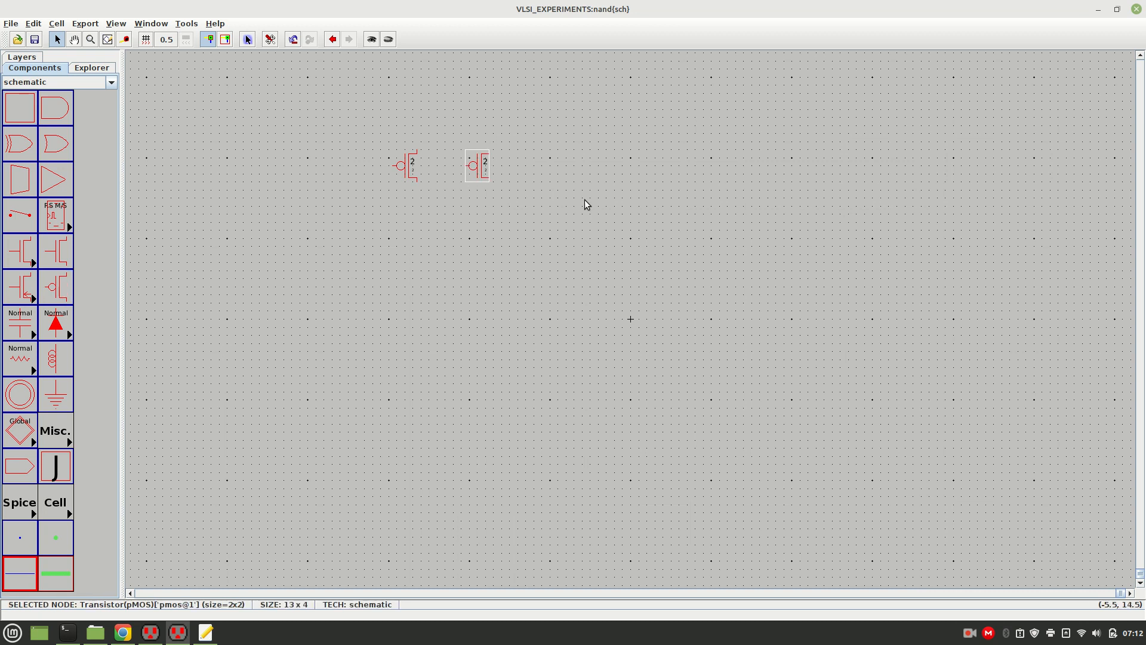
{"action": "left_click_drag", "start_coordinate": [476, 169], "coordinate": [470, 172]}
{"action": "left_click", "coordinate": [547, 210]}
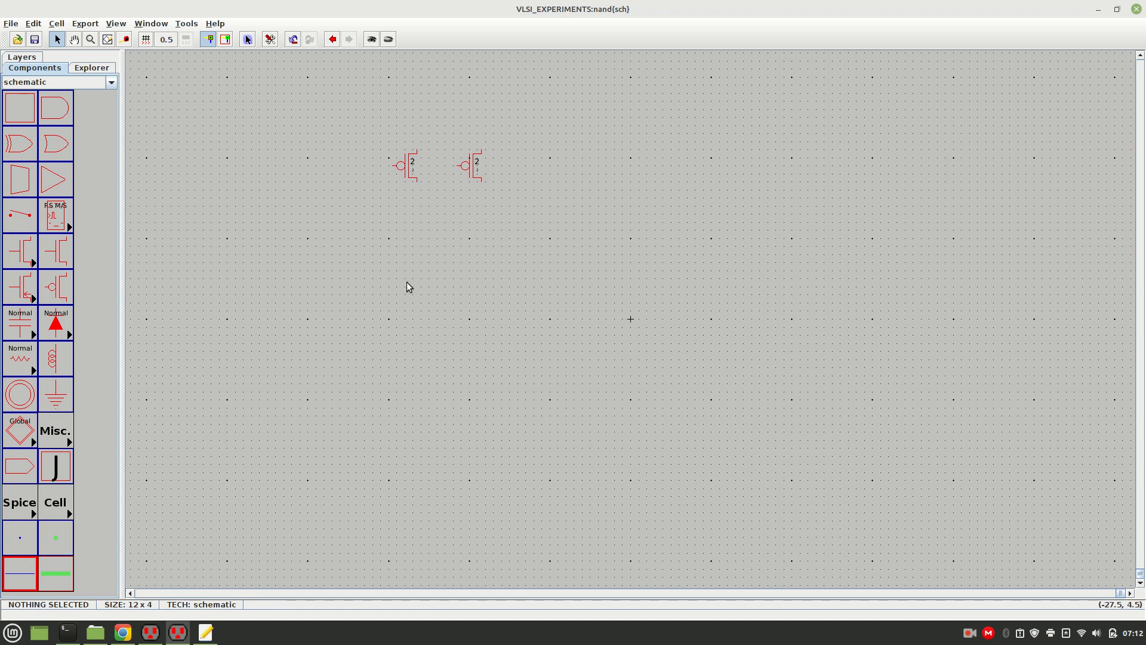
Step: Place two nMOS transistors one beneath the other, below and to the right of the pMOS pair
{"action": "left_click", "coordinate": [90, 38]}
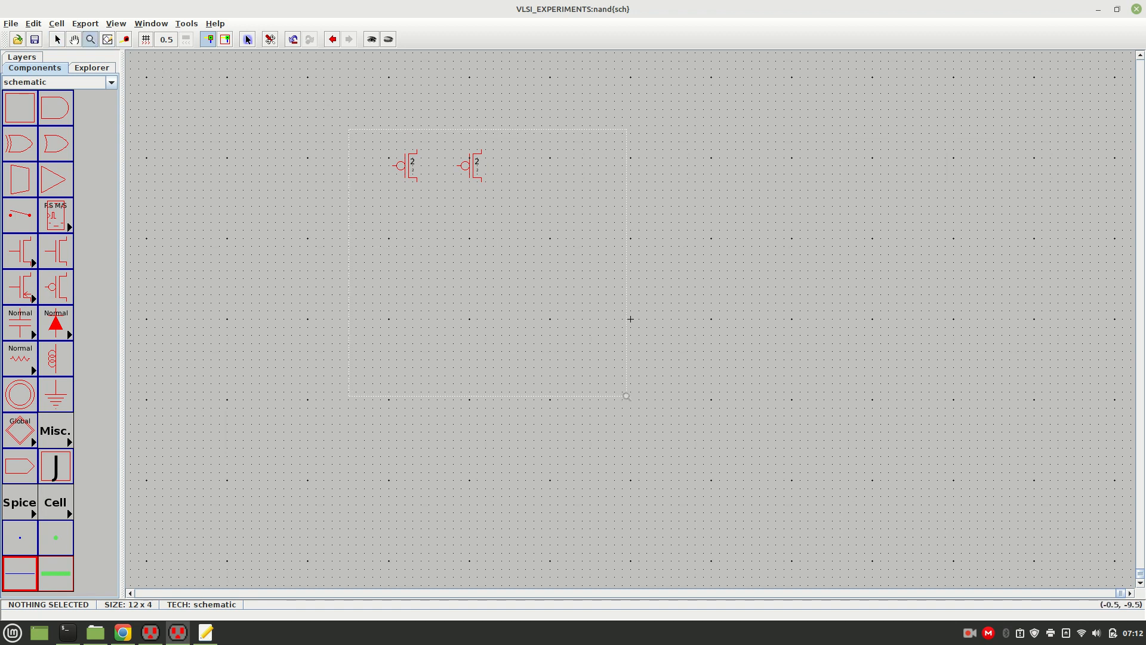
{"action": "left_click_drag", "start_coordinate": [627, 395], "coordinate": [626, 395]}
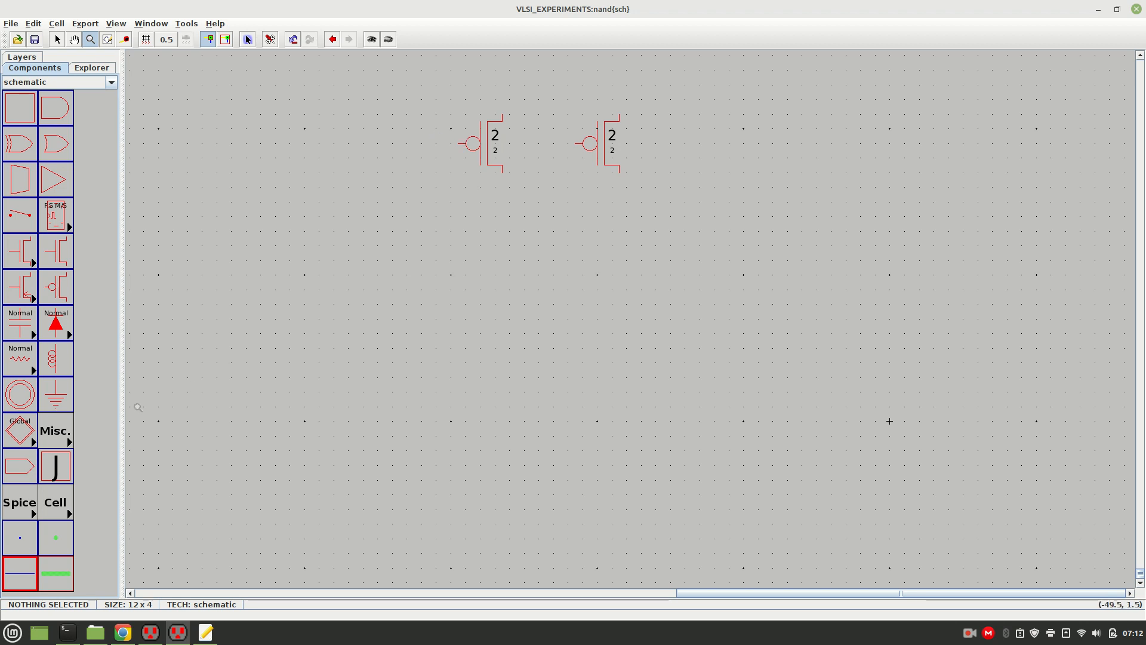
{"action": "left_click", "coordinate": [66, 254]}
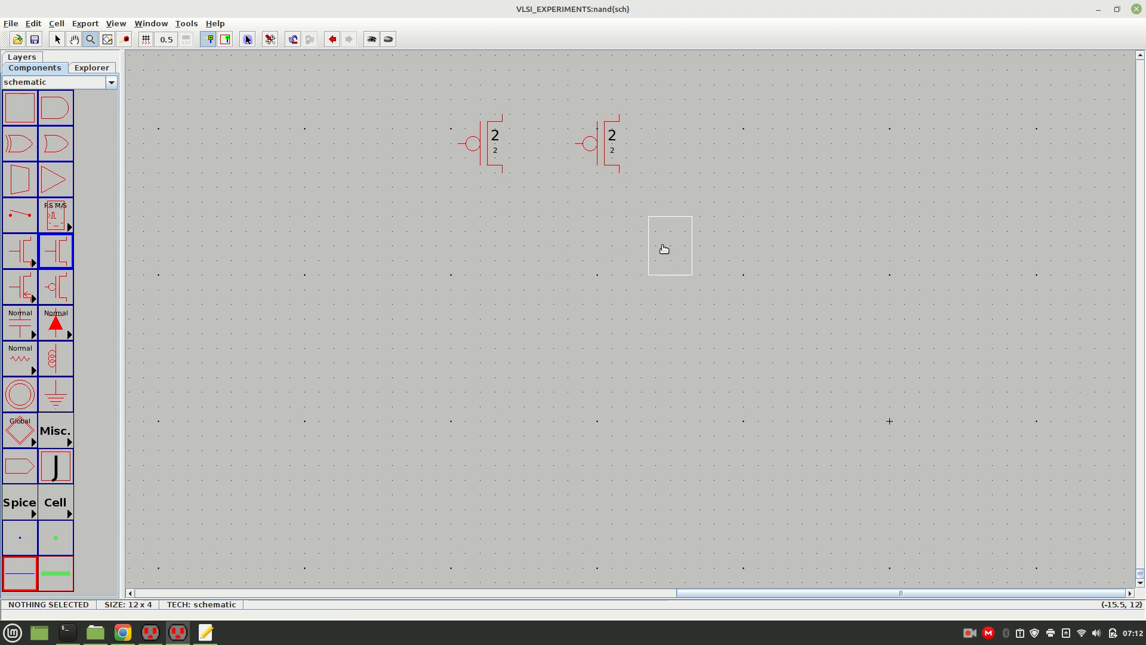
{"action": "left_click", "coordinate": [664, 249]}
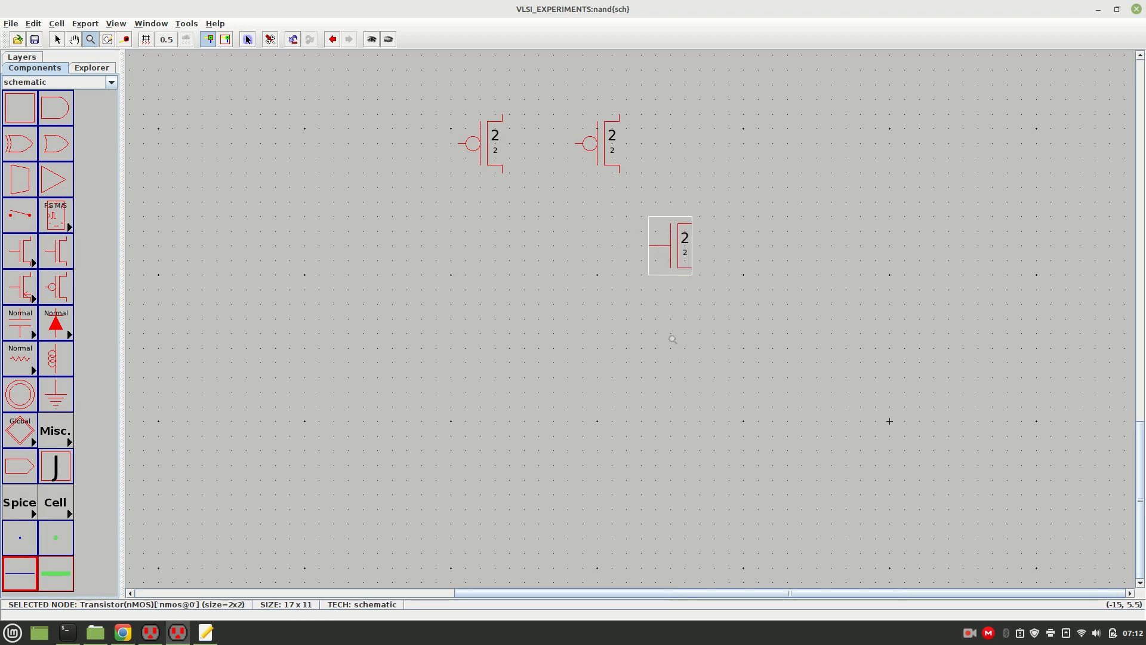
{"action": "left_click", "coordinate": [51, 301]}
{"action": "left_click", "coordinate": [56, 250]}
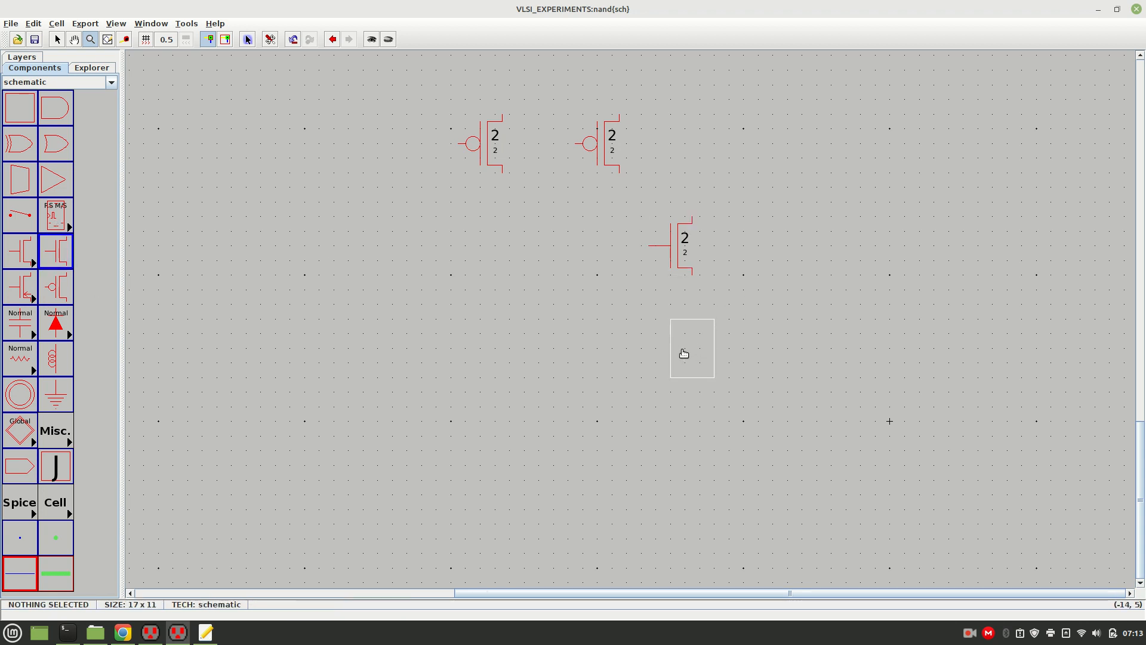
{"action": "left_click", "coordinate": [683, 348]}
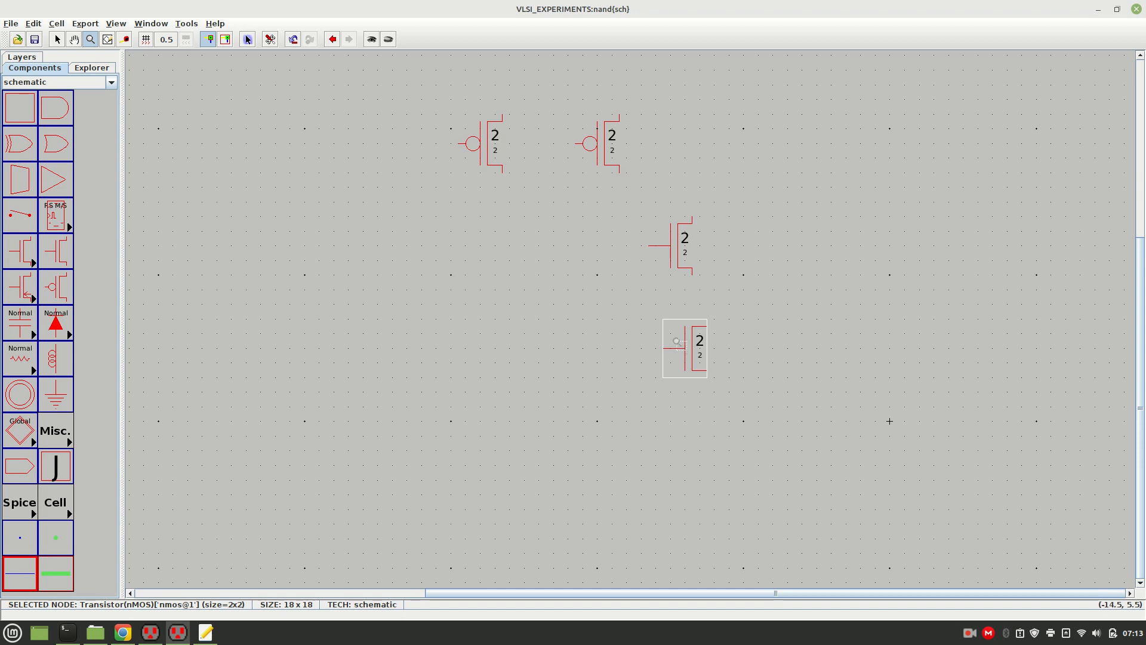
Step: Return to the selection tool and shift the lower nMOS transistor left so it lines up beneath the upper nMOS
{"action": "left_click", "coordinate": [668, 329]}
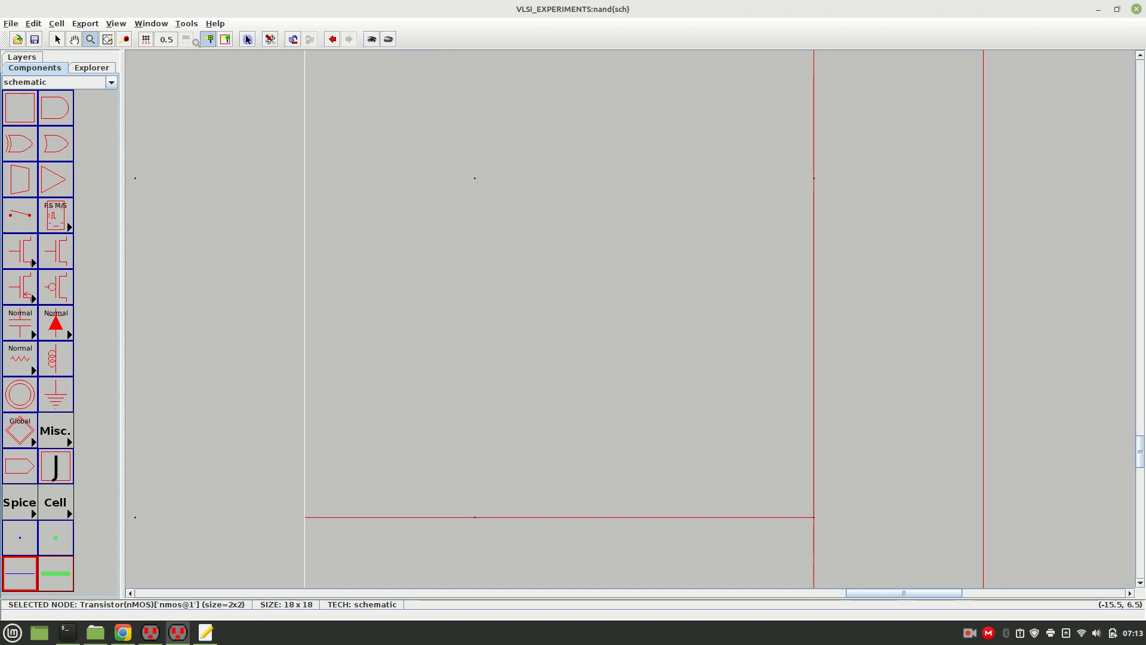
{"action": "left_click", "coordinate": [58, 40]}
{"action": "left_click", "coordinate": [210, 154]}
{"action": "scroll", "coordinate": [210, 153], "scroll_direction": "up", "scroll_amount": 1, "text": "ctrl"}
{"action": "scroll", "coordinate": [210, 153], "scroll_direction": "down", "scroll_amount": 4, "text": "ctrl"}
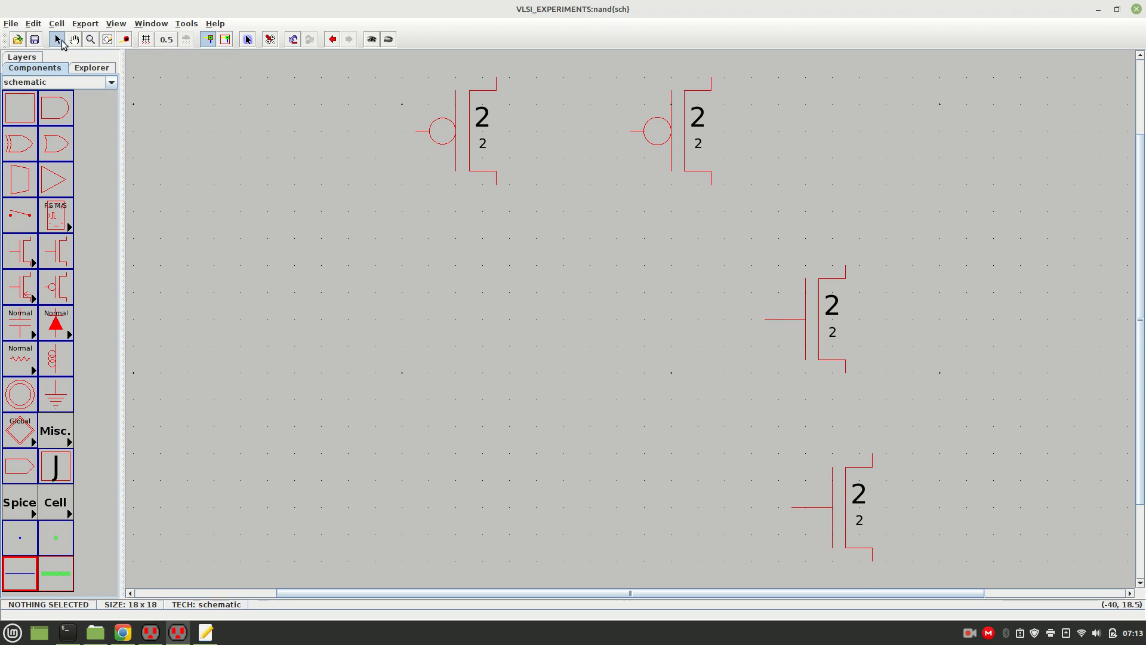
{"action": "left_click_drag", "start_coordinate": [834, 494], "coordinate": [816, 489]}
{"action": "left_click", "coordinate": [917, 495]}
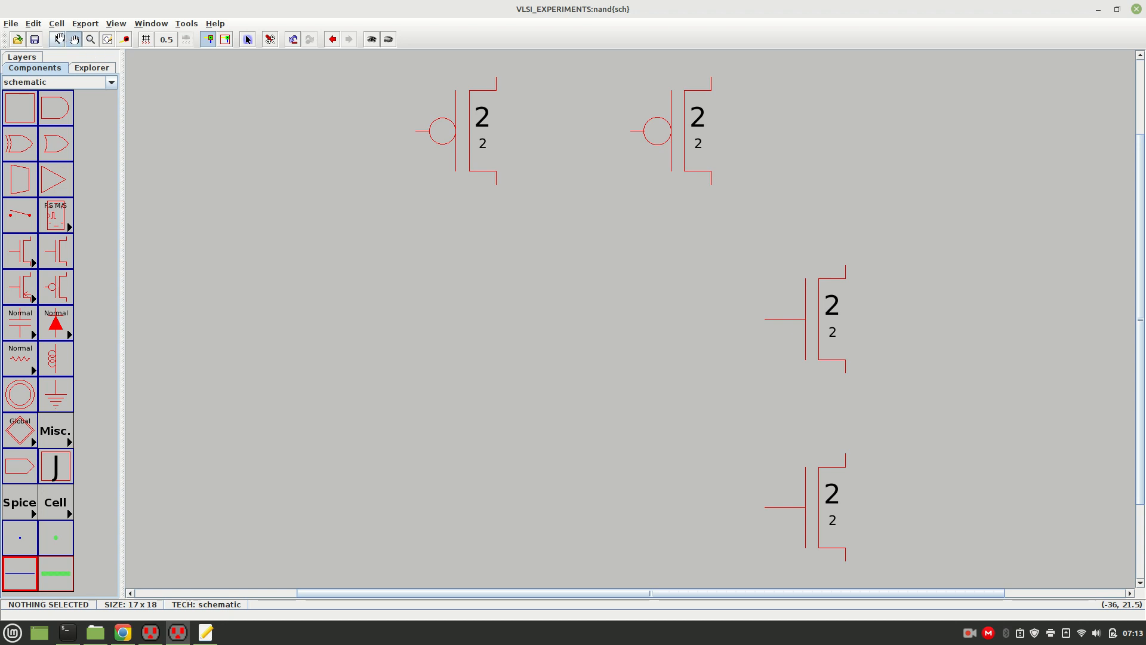
Step: Show the grid and nudge the lower nMOS transistor up slightly toward the upper one
{"action": "key", "text": "ctrl+g"}
{"action": "left_click", "coordinate": [850, 515]}
{"action": "key", "text": "Up"}
{"action": "left_click", "coordinate": [908, 472]}
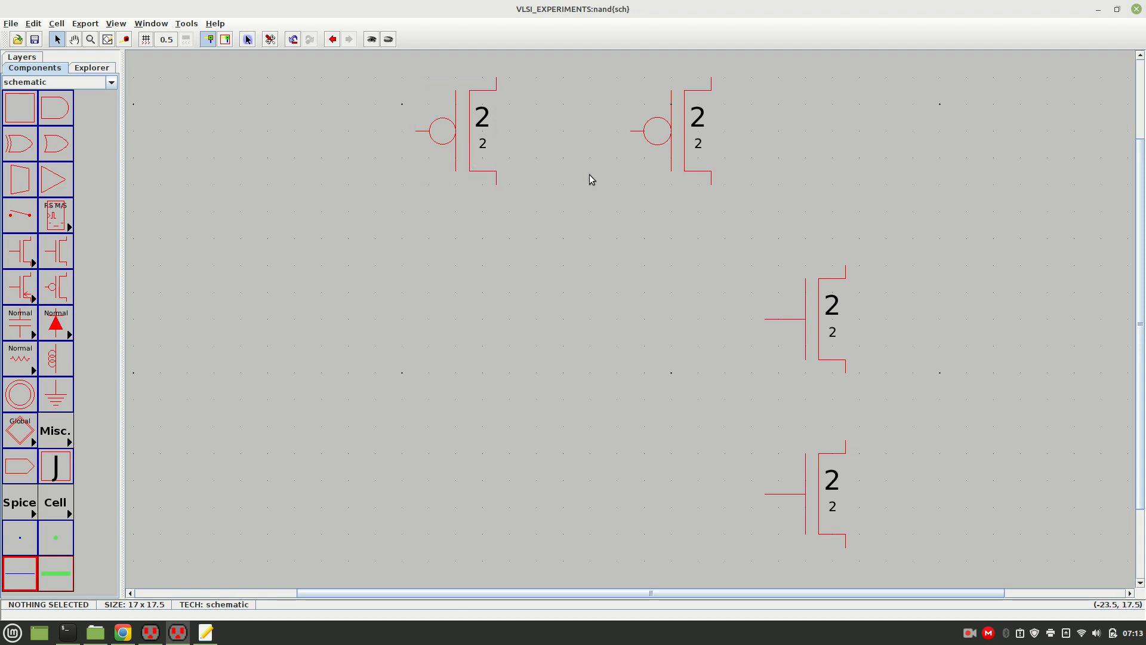
Step: Wire the two nMOS transistors in series and connect the lower terminals of the two pMOS transistors
{"action": "left_click", "coordinate": [848, 447]}
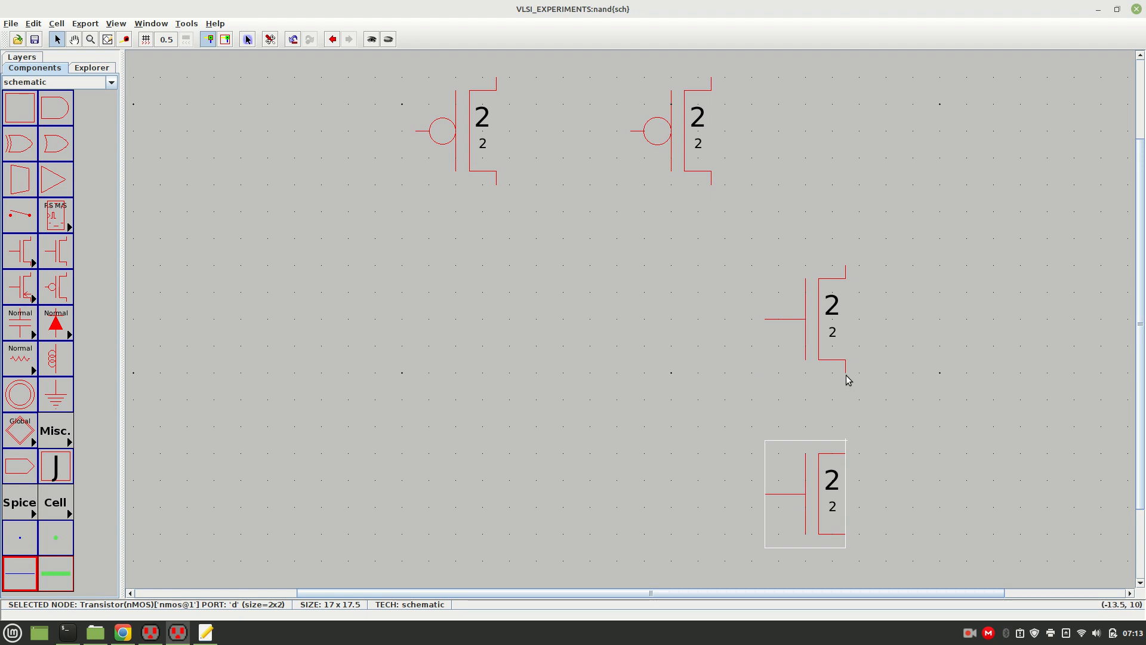
{"action": "right_click_drag", "start_coordinate": [849, 375], "coordinate": [846, 379]}
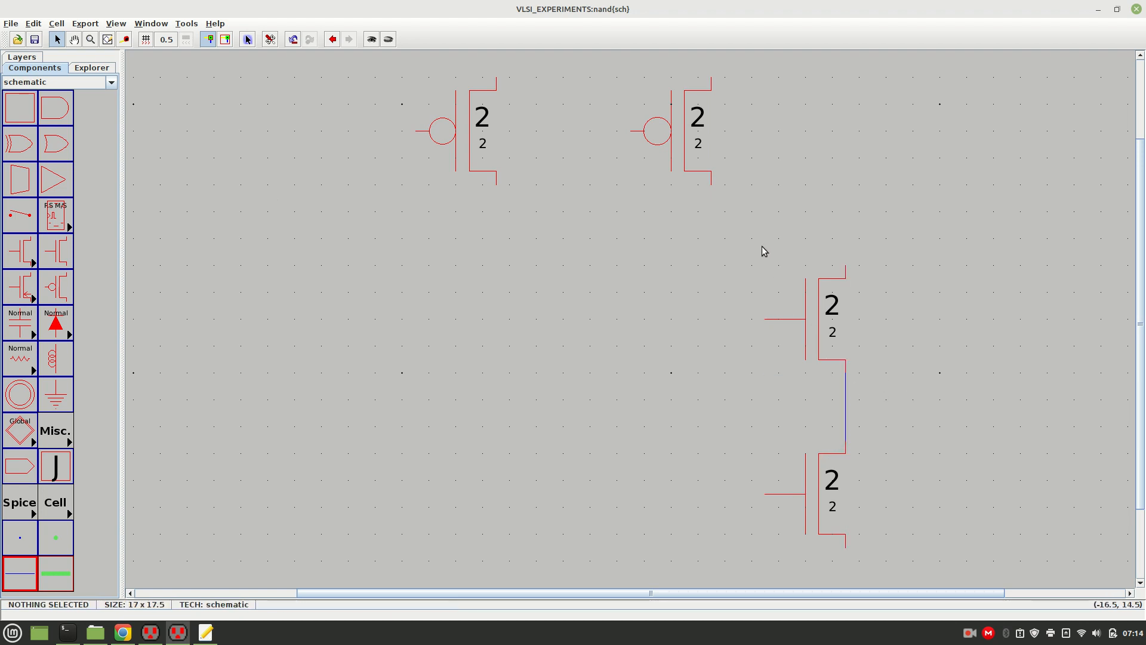
{"action": "left_click", "coordinate": [496, 189]}
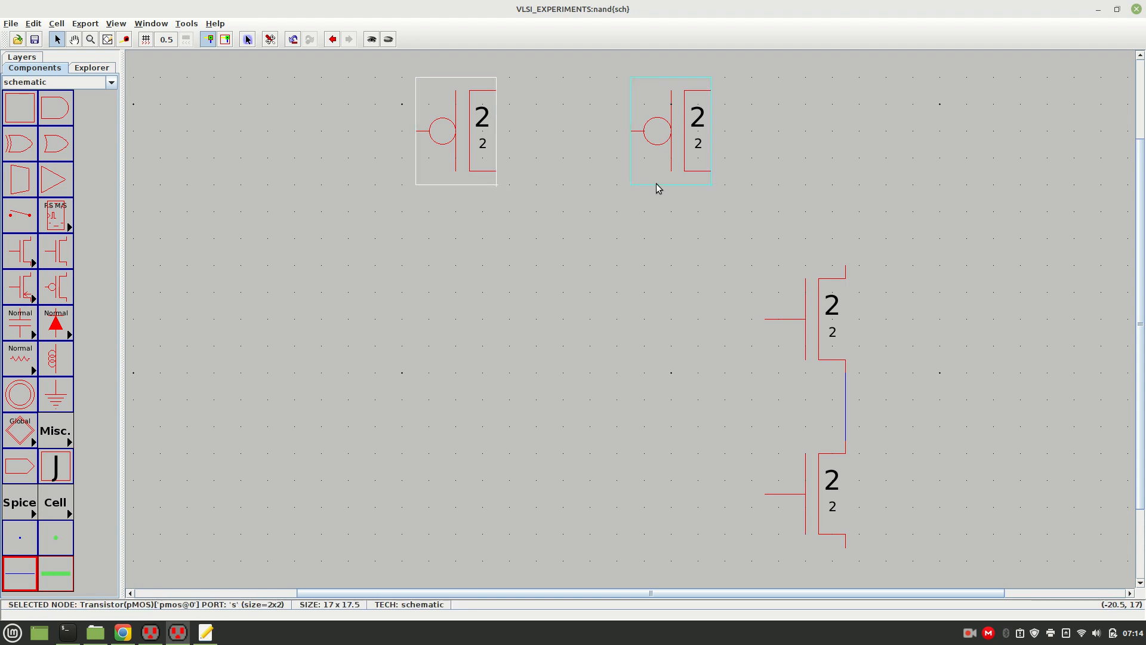
{"action": "right_click", "coordinate": [714, 190]}
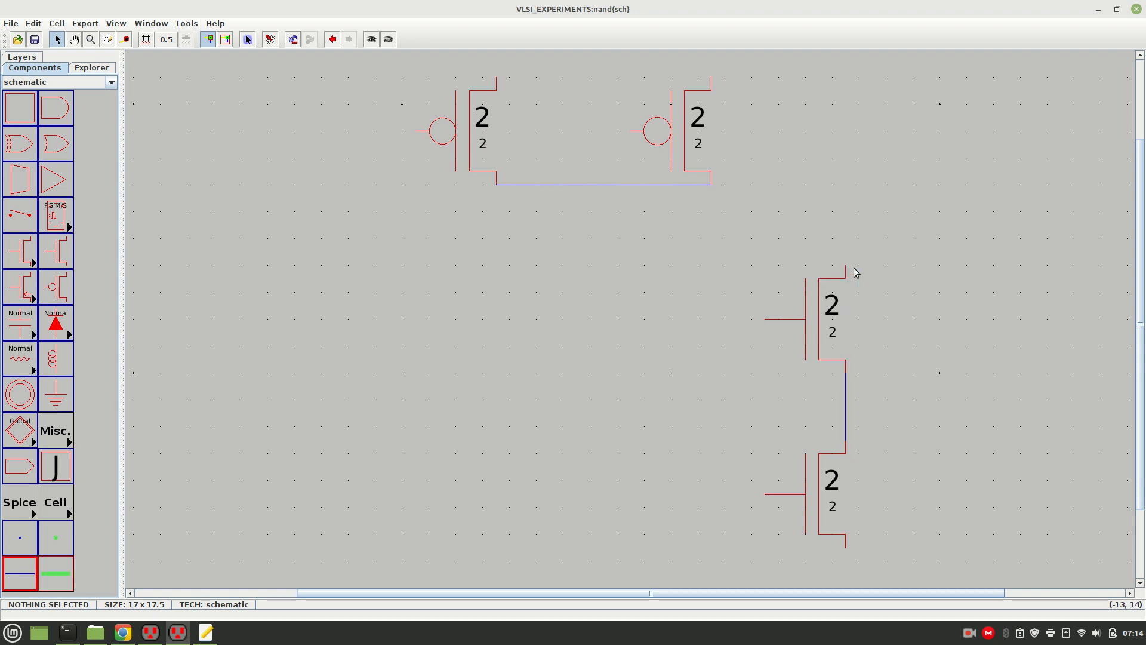
Step: Move the wired nMOS pair left and slightly up so it aligns directly beneath the right pMOS transistor
{"action": "left_click_drag", "start_coordinate": [890, 568], "coordinate": [710, 251]}
{"action": "left_click_drag", "start_coordinate": [813, 314], "coordinate": [693, 300]}
{"action": "left_click", "coordinate": [842, 334]}
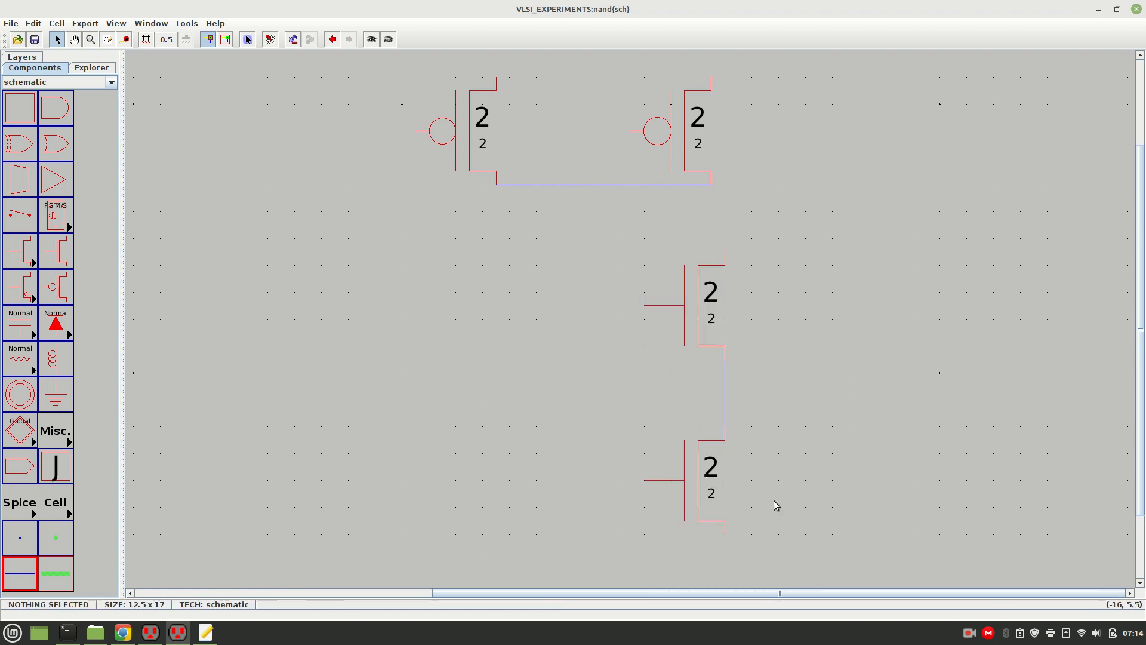
{"action": "left_click_drag", "start_coordinate": [762, 554], "coordinate": [600, 217]}
{"action": "left_click_drag", "start_coordinate": [679, 318], "coordinate": [664, 317]}
{"action": "left_click", "coordinate": [806, 337]}
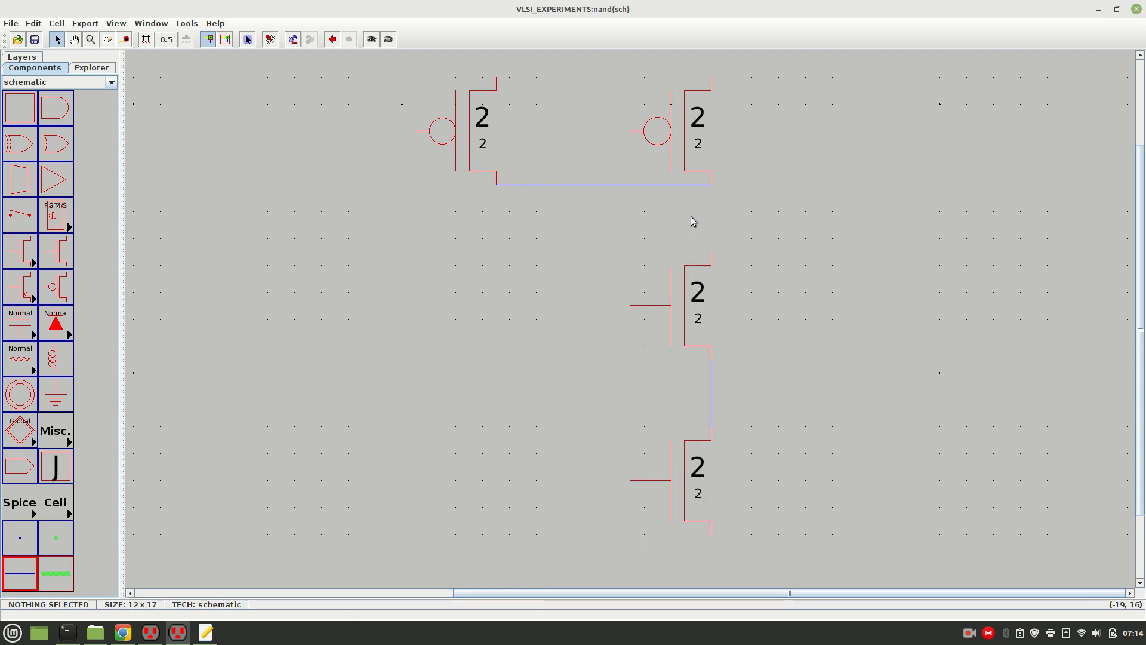
Step: Replace the wire between the pMOS lower terminals with one routed slightly below them through short vertical stubs
{"action": "left_click", "coordinate": [609, 186]}
{"action": "key", "text": "Delete"}
{"action": "left_click", "coordinate": [497, 183]}
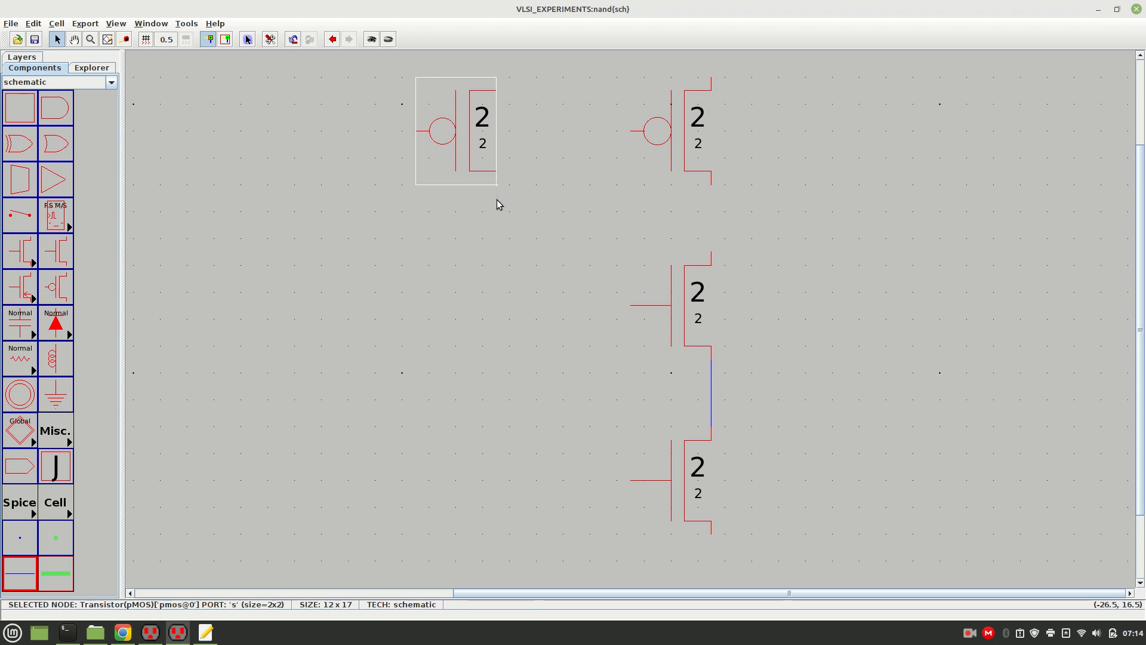
{"action": "right_click", "coordinate": [497, 202]}
{"action": "left_click", "coordinate": [562, 219]}
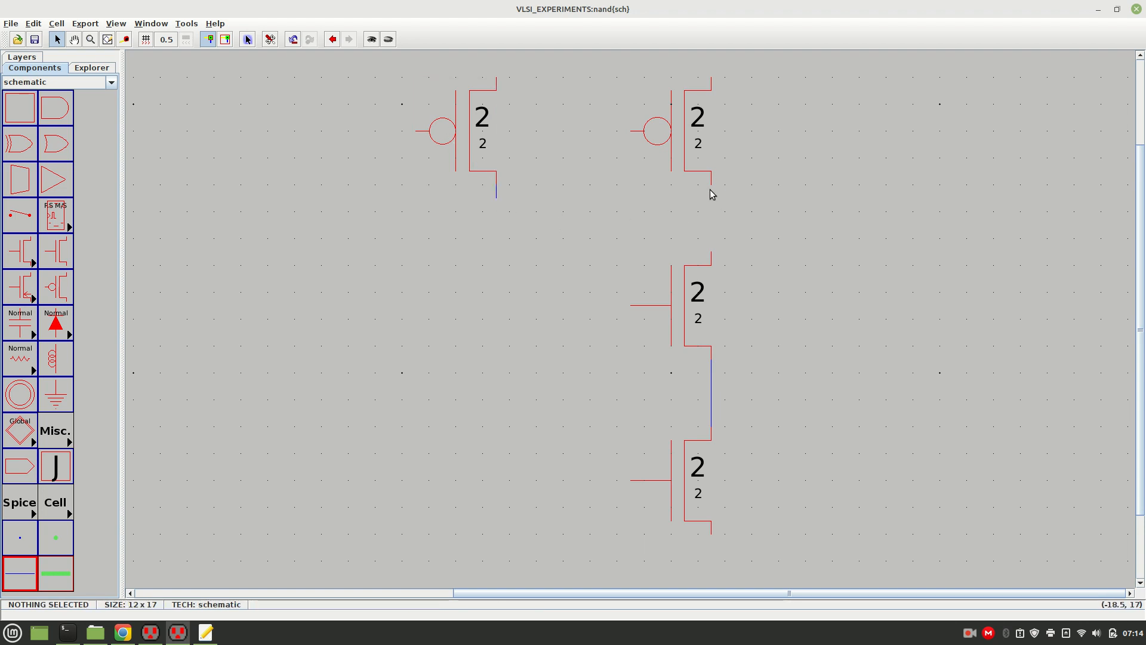
{"action": "left_click", "coordinate": [496, 198]}
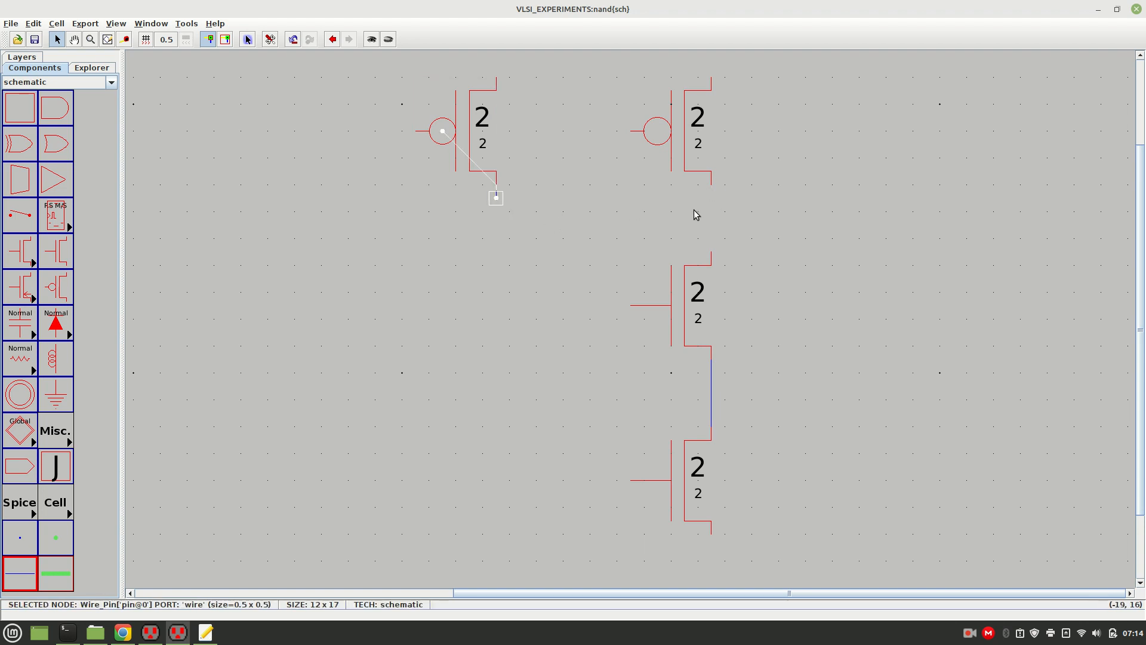
{"action": "mouse_move", "coordinate": [711, 210]}
{"action": "right_mouse_down"}
{"action": "mouse_move", "coordinate": [760, 231]}
{"action": "mouse_move", "coordinate": [716, 202]}
{"action": "right_mouse_up"}
{"action": "left_click", "coordinate": [711, 199]}
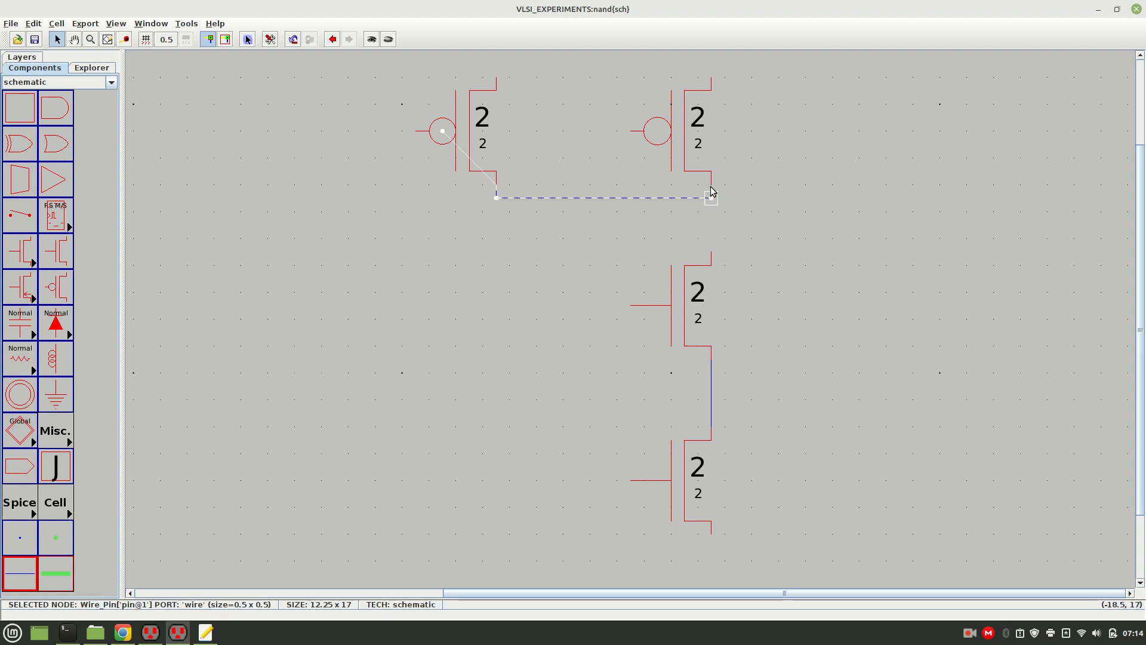
{"action": "left_click", "coordinate": [758, 203]}
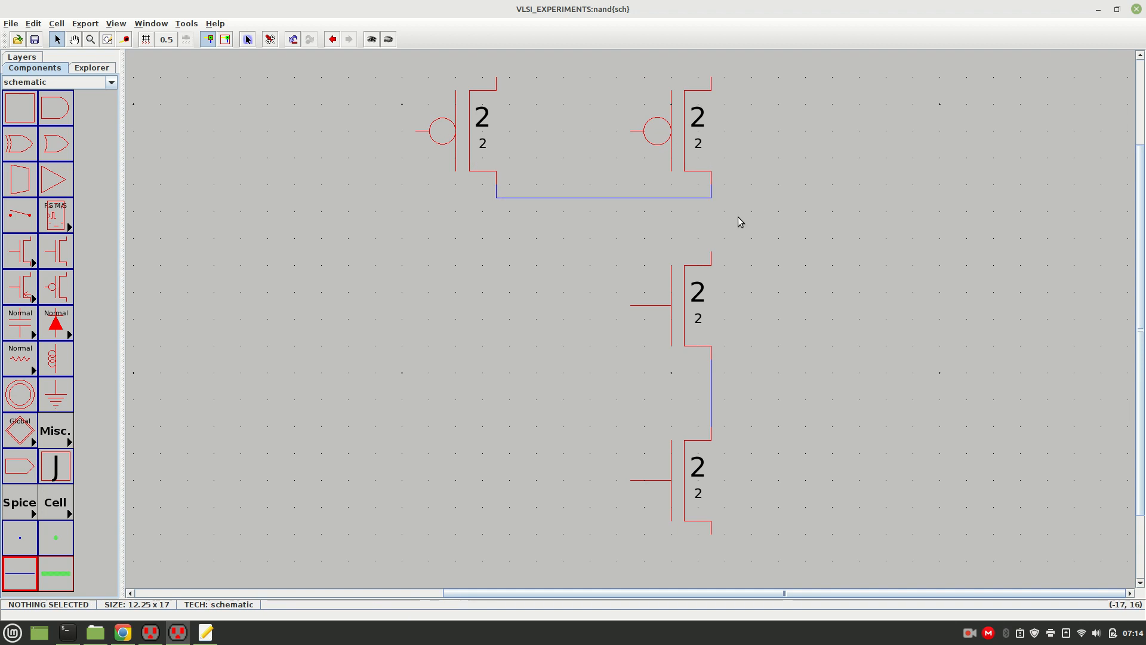
Step: Wire the upper nMOS transistor's top terminal to the corner of the pMOS output wire below the right pMOS
{"action": "left_click", "coordinate": [711, 258]}
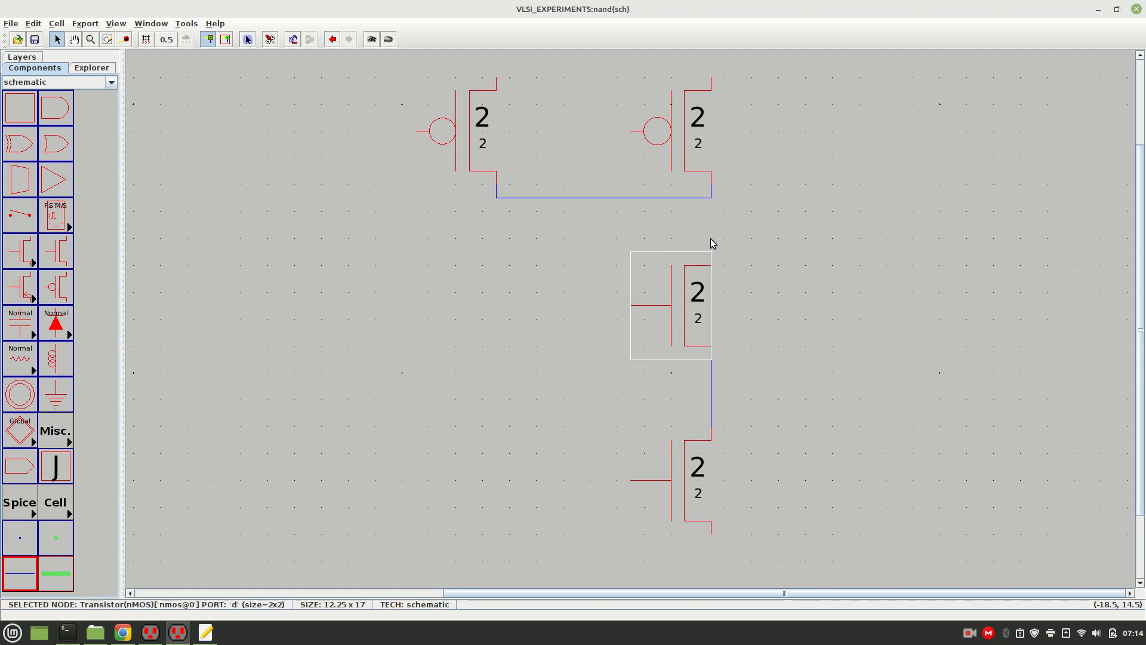
{"action": "right_click", "coordinate": [713, 202]}
{"action": "left_click", "coordinate": [750, 238]}
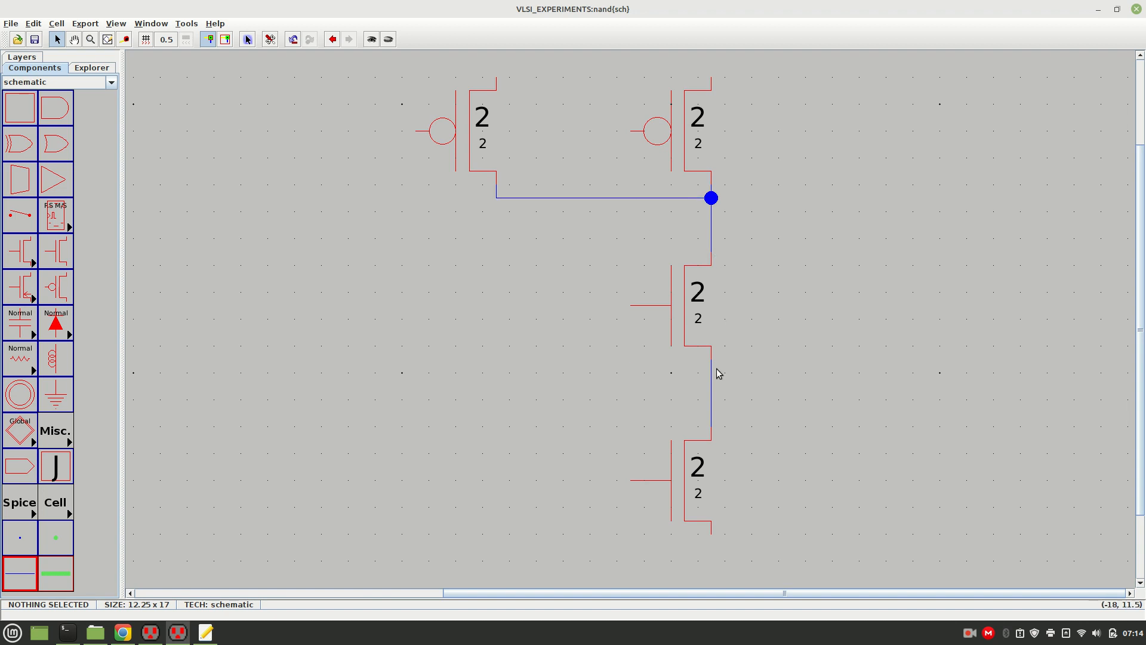
Step: Try moving the nMOS pair closer to the pMOS pair, undo the move, and delete the wire joining the pairs
{"action": "left_click_drag", "start_coordinate": [744, 558], "coordinate": [611, 229]}
{"action": "left_click_drag", "start_coordinate": [681, 316], "coordinate": [684, 295]}
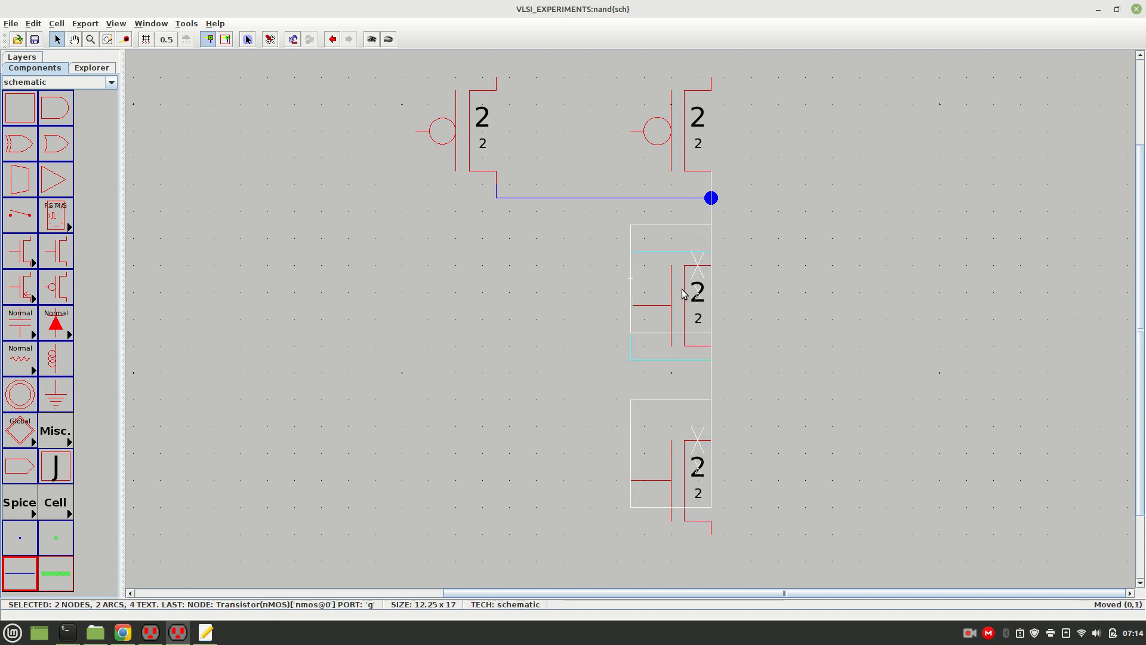
{"action": "left_click", "coordinate": [814, 291]}
{"action": "key", "text": "ctrl+z"}
{"action": "left_click", "coordinate": [786, 242]}
{"action": "left_click", "coordinate": [711, 230]}
{"action": "key", "text": "Delete"}
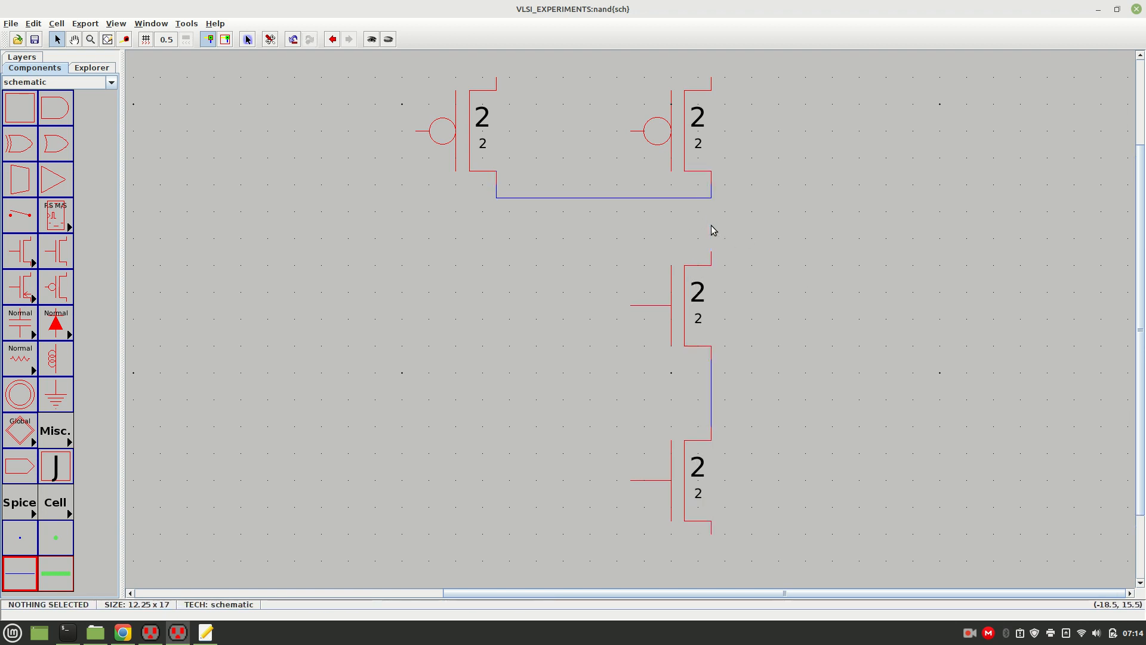
Step: Move the nMOS pair up and wire the upper nMOS to the pMOS output wire below the right pMOS
{"action": "left_click_drag", "start_coordinate": [727, 556], "coordinate": [607, 216]}
{"action": "left_click_drag", "start_coordinate": [689, 300], "coordinate": [688, 251]}
{"action": "left_click", "coordinate": [765, 276]}
{"action": "left_click", "coordinate": [712, 222]}
{"action": "right_click", "coordinate": [710, 205]}
Step: Bring the lower nMOS transistor closer to the upper one, replacing their connecting wire with a shorter one
{"action": "left_click", "coordinate": [712, 370]}
{"action": "key", "text": "Delete"}
{"action": "left_click_drag", "start_coordinate": [727, 522], "coordinate": [626, 402]}
{"action": "left_click_drag", "start_coordinate": [689, 452], "coordinate": [691, 412]}
{"action": "left_click", "coordinate": [790, 409]}
{"action": "left_click", "coordinate": [711, 335]}
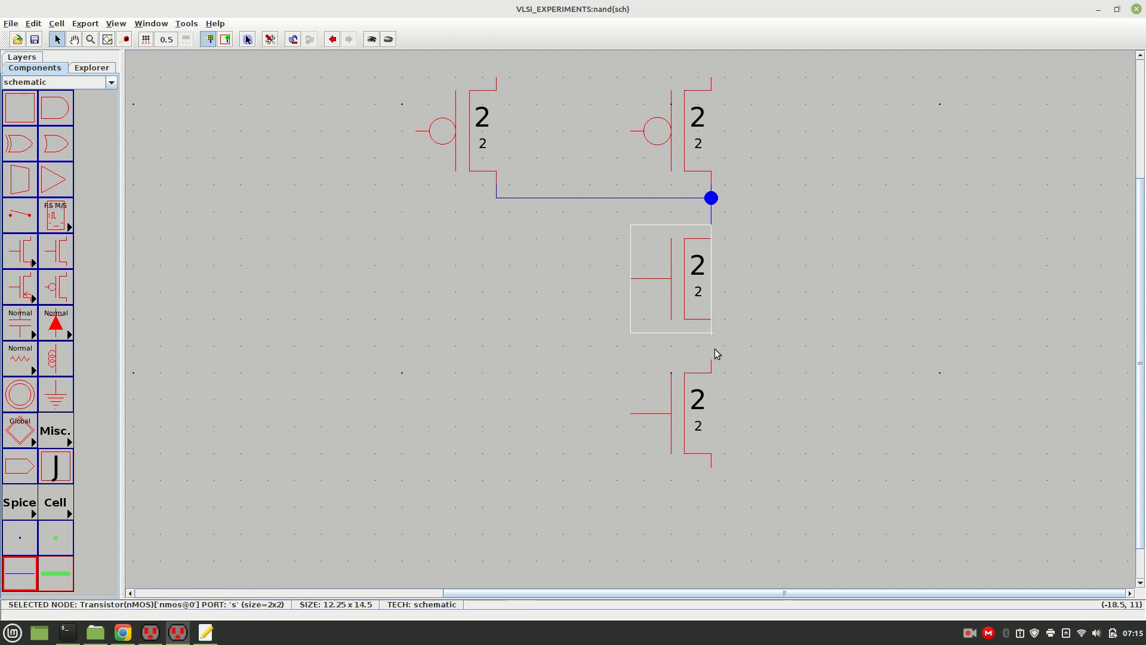
{"action": "right_click", "coordinate": [712, 366]}
{"action": "left_click", "coordinate": [784, 386]}
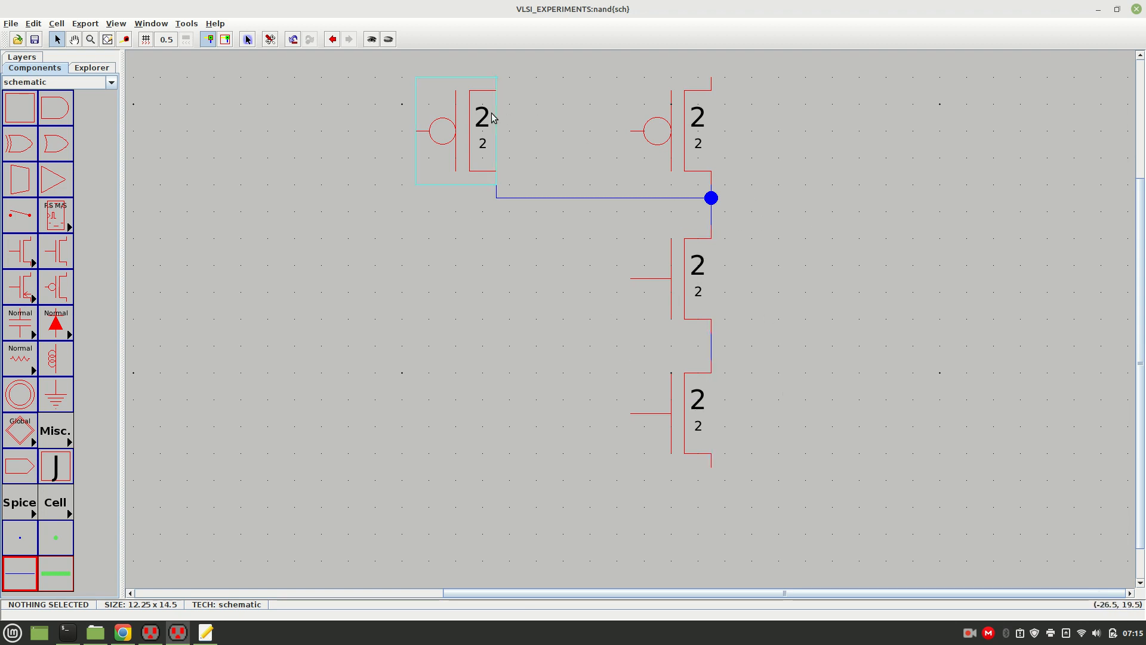
Step: Connect the top terminals of the two pMOS transistors with a wire routed slightly above them
{"action": "left_click", "coordinate": [497, 75]}
{"action": "right_click", "coordinate": [496, 63]}
{"action": "left_click", "coordinate": [551, 94]}
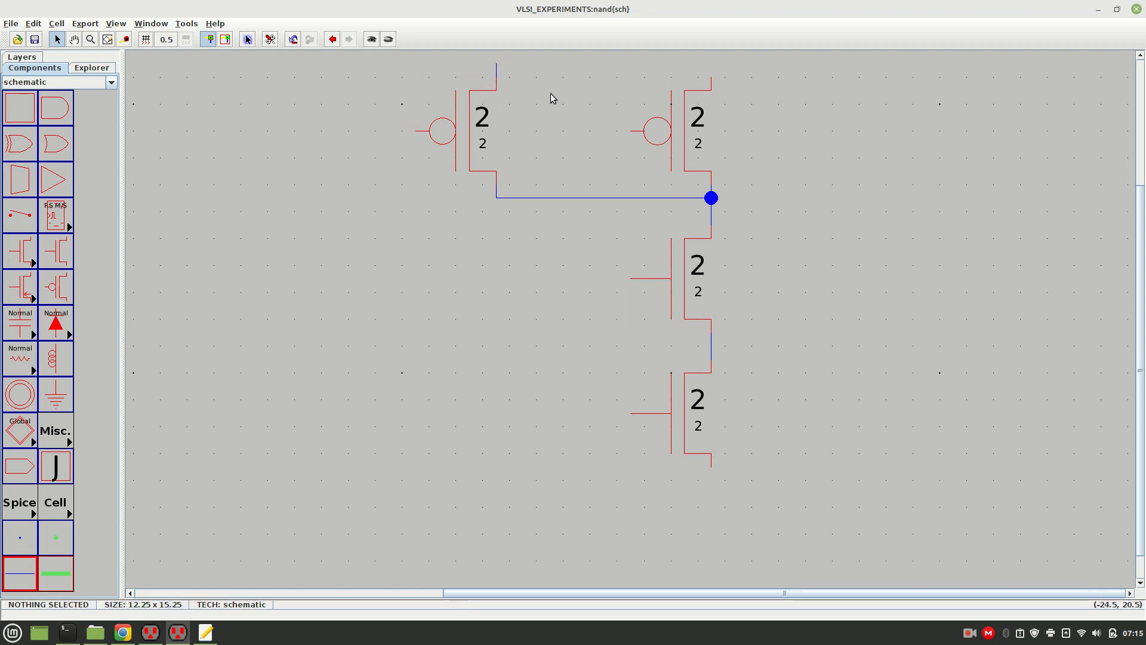
{"action": "left_click", "coordinate": [496, 64]}
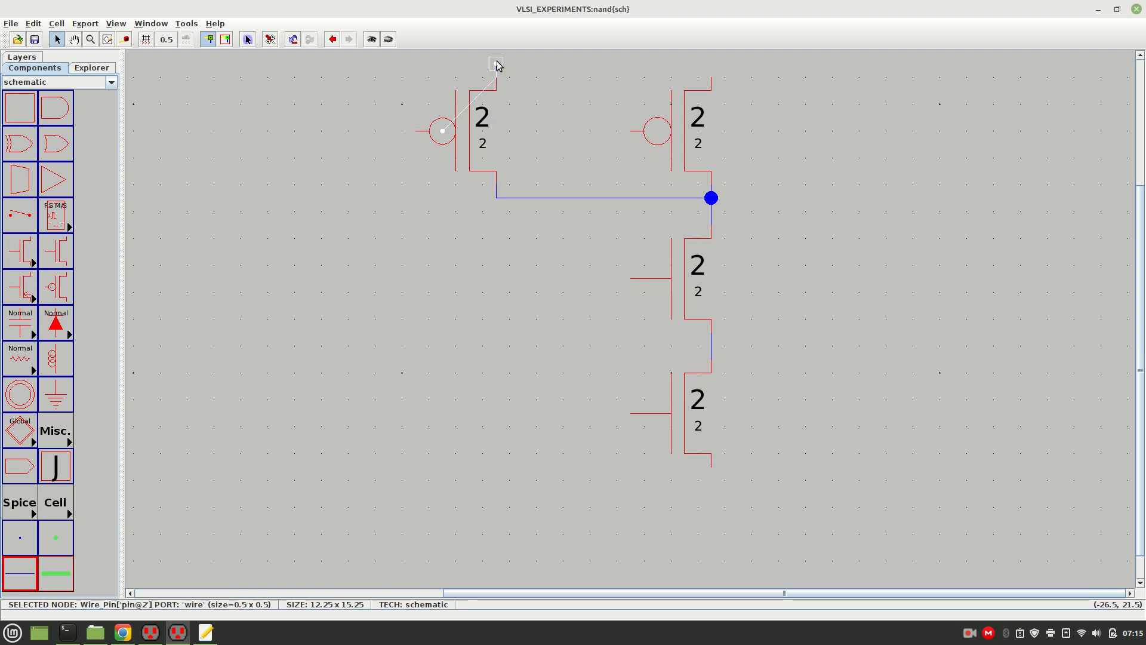
{"action": "right_click_drag", "start_coordinate": [707, 60], "coordinate": [711, 64]}
{"action": "left_click", "coordinate": [712, 76]}
{"action": "right_click", "coordinate": [711, 64]}
{"action": "left_click", "coordinate": [746, 95]}
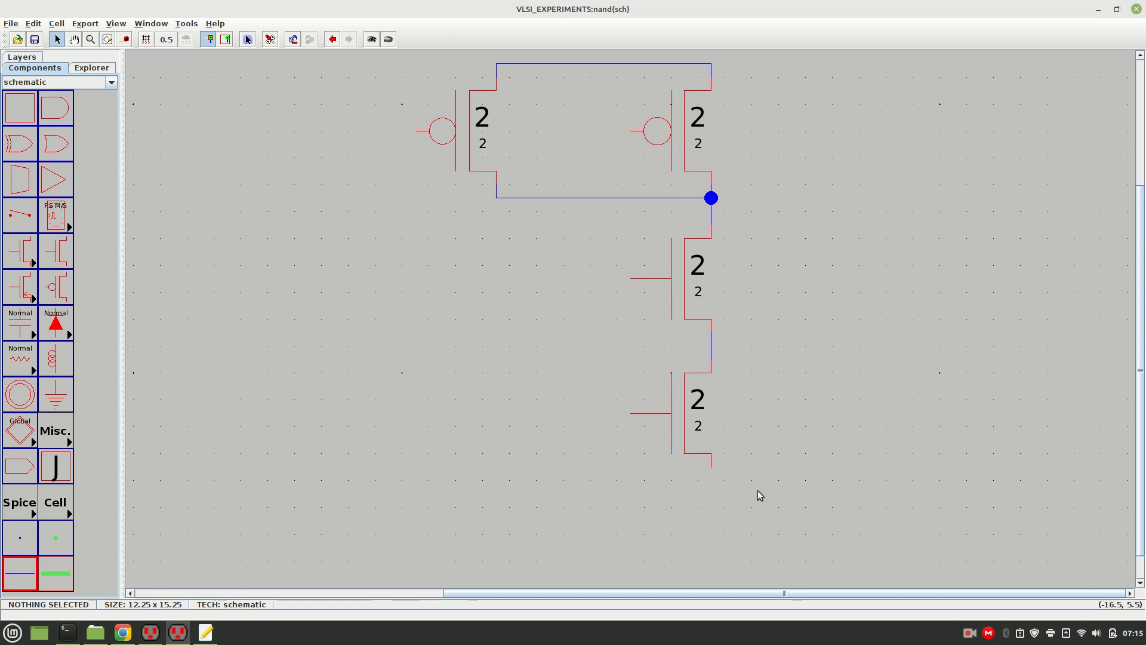
Step: Delete the wire from the upper nMOS to the pMOS output wire and move the nMOS pair left between the pMOS transistors
{"action": "left_click_drag", "start_coordinate": [646, 239], "coordinate": [750, 234]}
{"action": "left_click", "coordinate": [710, 218]}
{"action": "key", "text": "Delete"}
{"action": "left_click_drag", "start_coordinate": [724, 506], "coordinate": [637, 305]}
{"action": "left_click_drag", "start_coordinate": [600, 222], "coordinate": [600, 222]}
{"action": "left_click_drag", "start_coordinate": [673, 262], "coordinate": [598, 292]}
{"action": "left_click", "coordinate": [704, 310]}
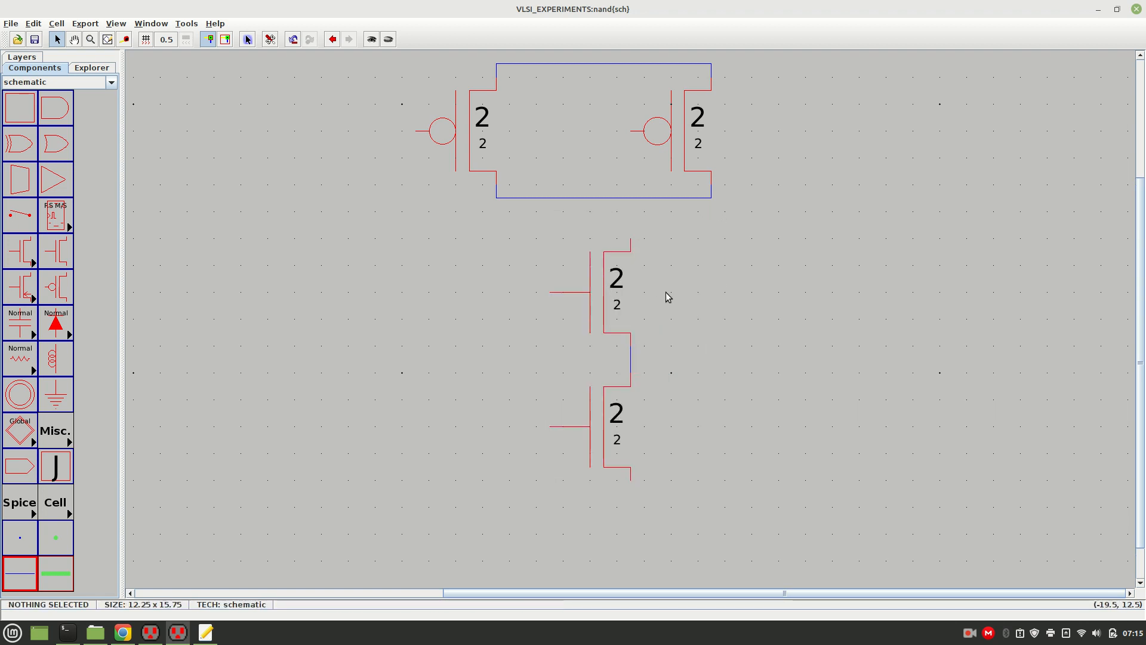
Step: Nudge the nMOS pair slightly left and wire the upper nMOS's top terminal to the middle of the pMOS output wire
{"action": "left_click_drag", "start_coordinate": [648, 526], "coordinate": [547, 242]}
{"action": "left_click", "coordinate": [588, 294]}
{"action": "left_click_drag", "start_coordinate": [588, 294], "coordinate": [576, 294]}
{"action": "left_click", "coordinate": [717, 318]}
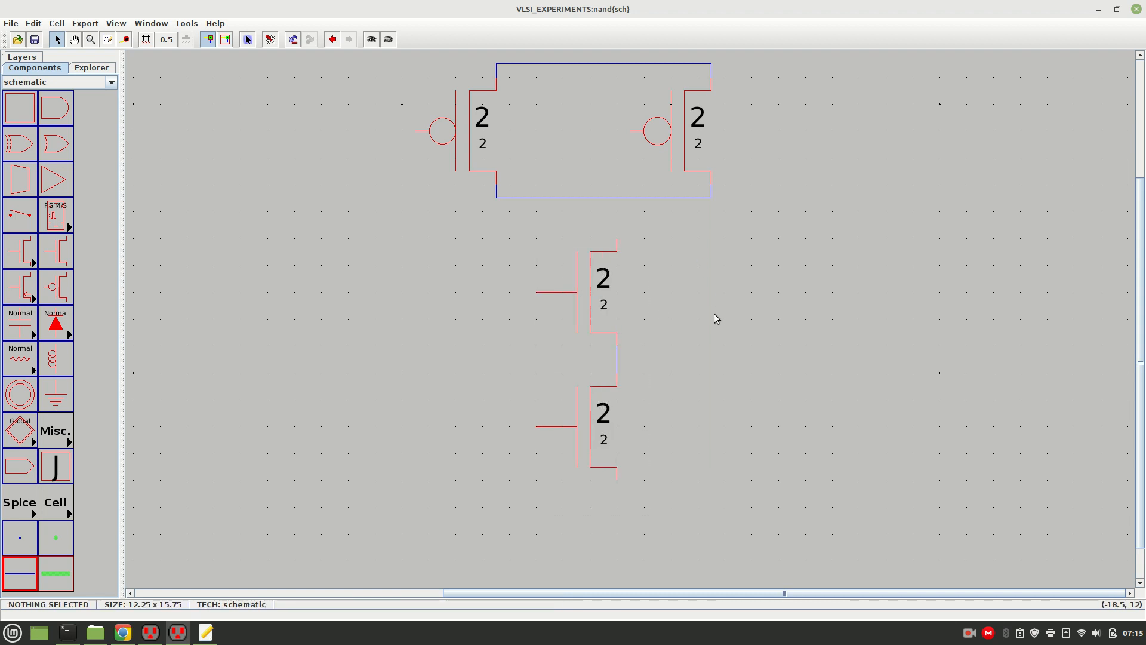
{"action": "right_click", "coordinate": [613, 201]}
{"action": "left_click", "coordinate": [643, 249]}
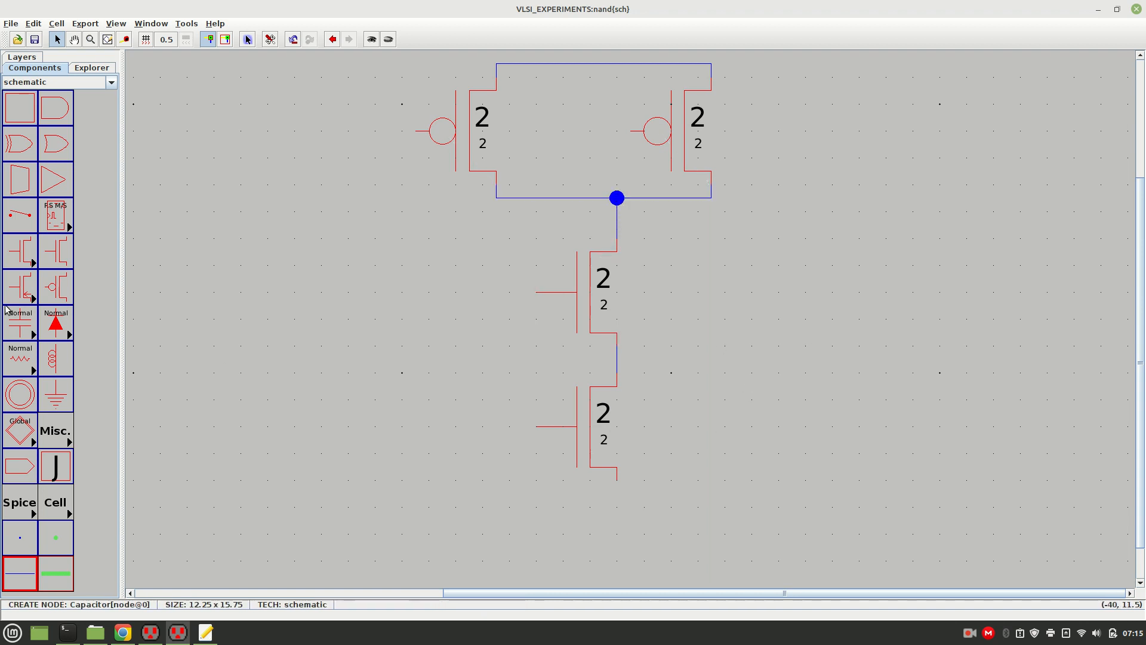
Step: Place a ground symbol below the lower nMOS transistor and wire it to that transistor's bottom terminal
{"action": "left_click", "coordinate": [57, 399]}
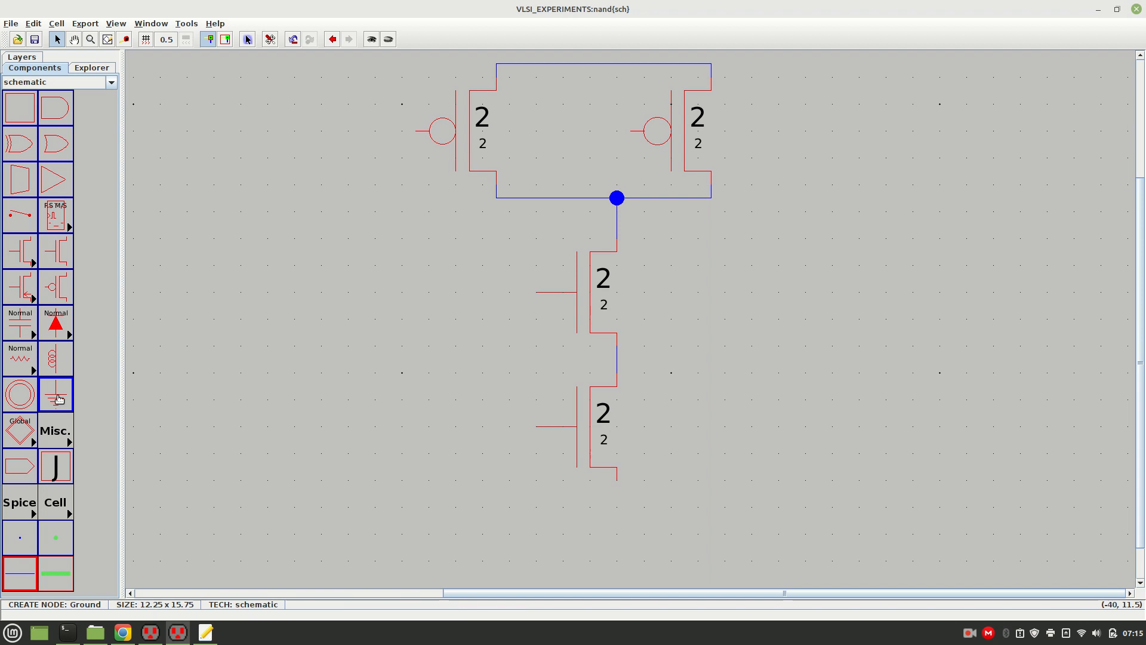
{"action": "left_click", "coordinate": [619, 557]}
{"action": "left_click_drag", "start_coordinate": [619, 519], "coordinate": [615, 479]}
{"action": "left_click", "coordinate": [747, 492]}
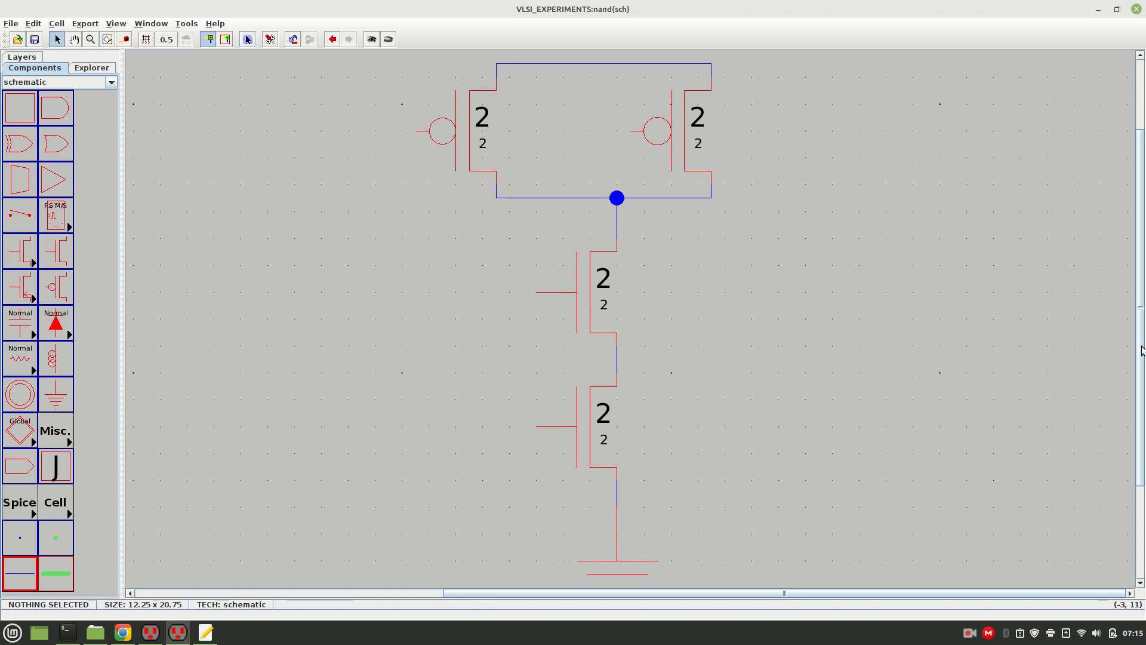
Step: Place a power symbol above the pMOS pair and wire it to the wire joining their top terminals
{"action": "left_click_drag", "start_coordinate": [1140, 352], "coordinate": [1139, 288]}
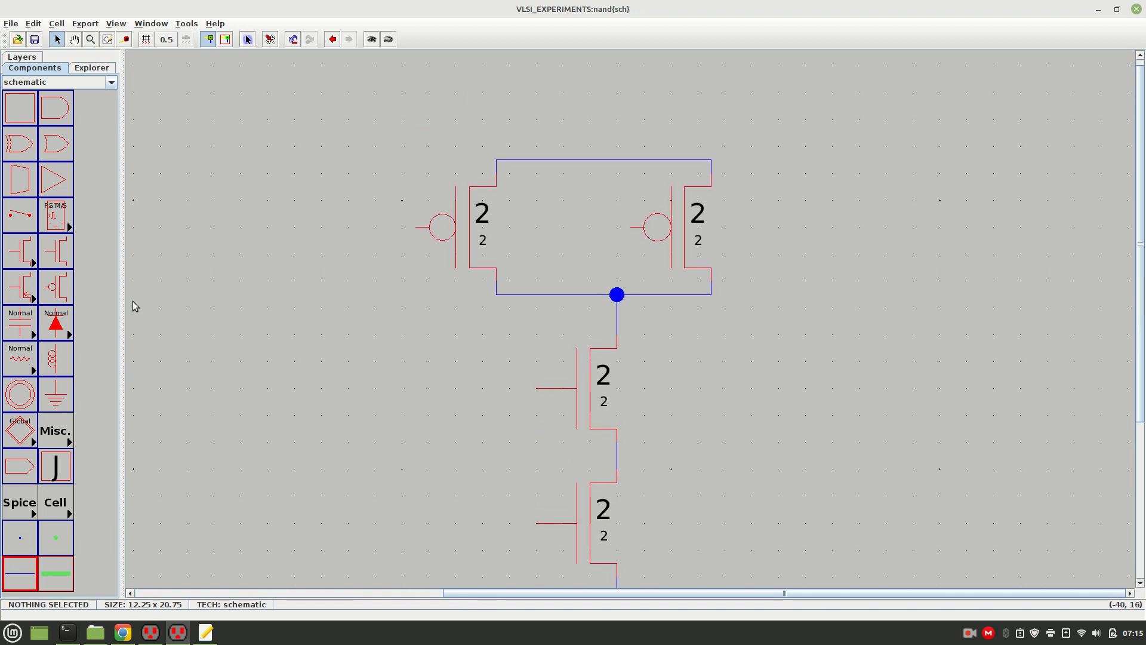
{"action": "left_click", "coordinate": [19, 394]}
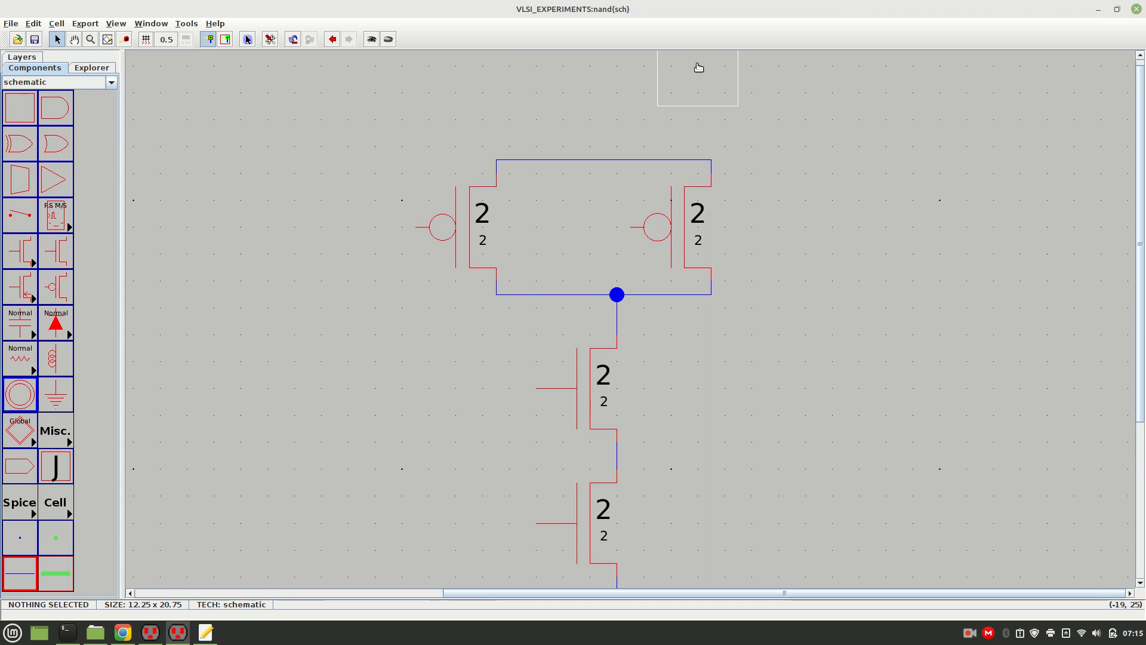
{"action": "left_click", "coordinate": [591, 82]}
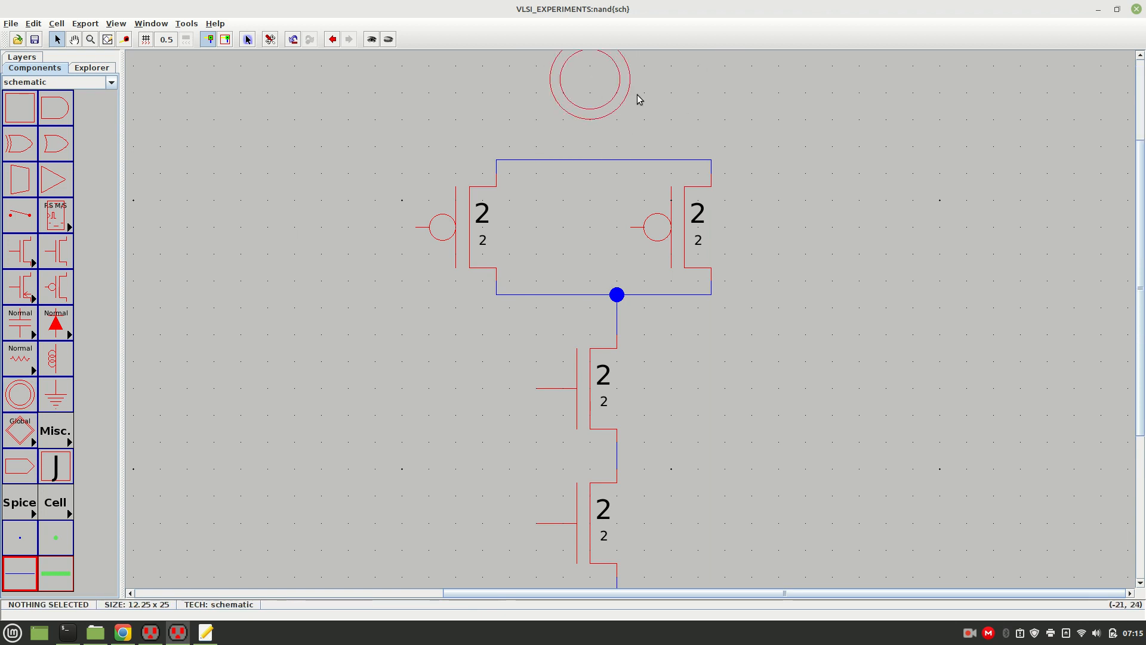
{"action": "left_click", "coordinate": [589, 89]}
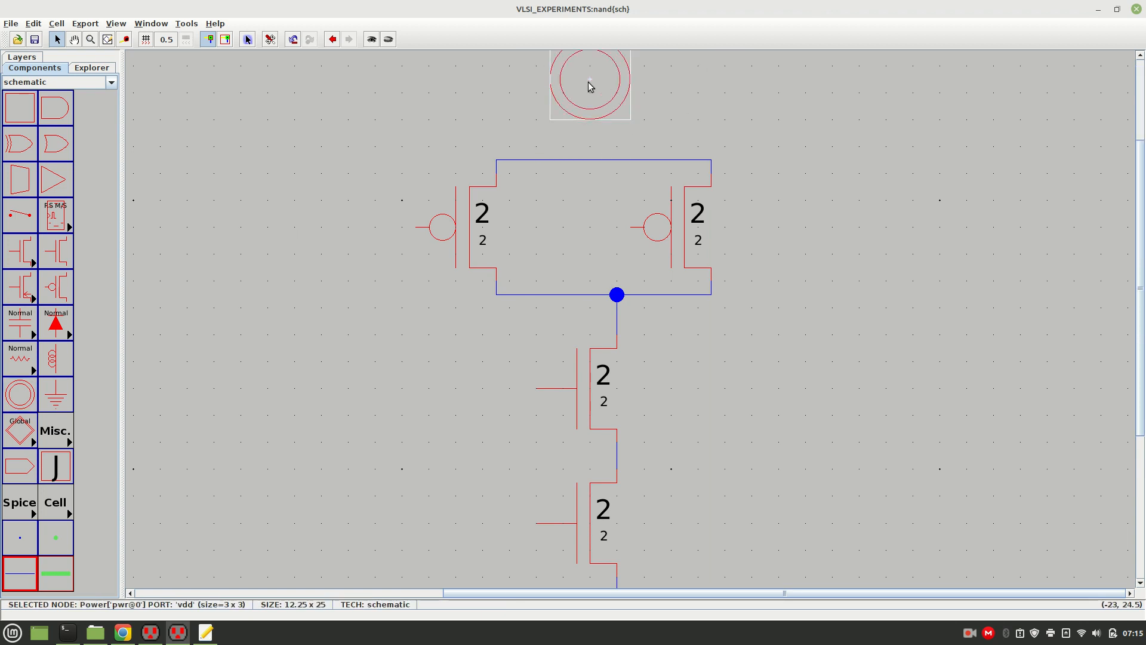
{"action": "right_click", "coordinate": [593, 161]}
{"action": "left_click", "coordinate": [899, 234]}
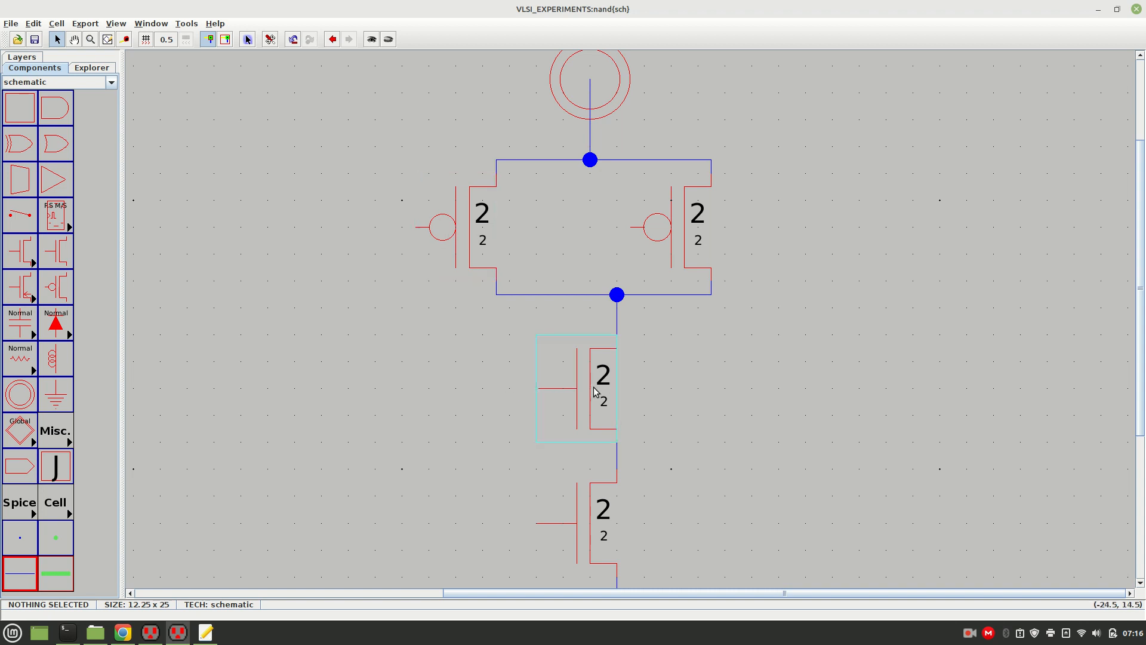
Step: Wire the left pMOS transistor's gate to the gate of the upper nMOS transistor
{"action": "left_click", "coordinate": [418, 234]}
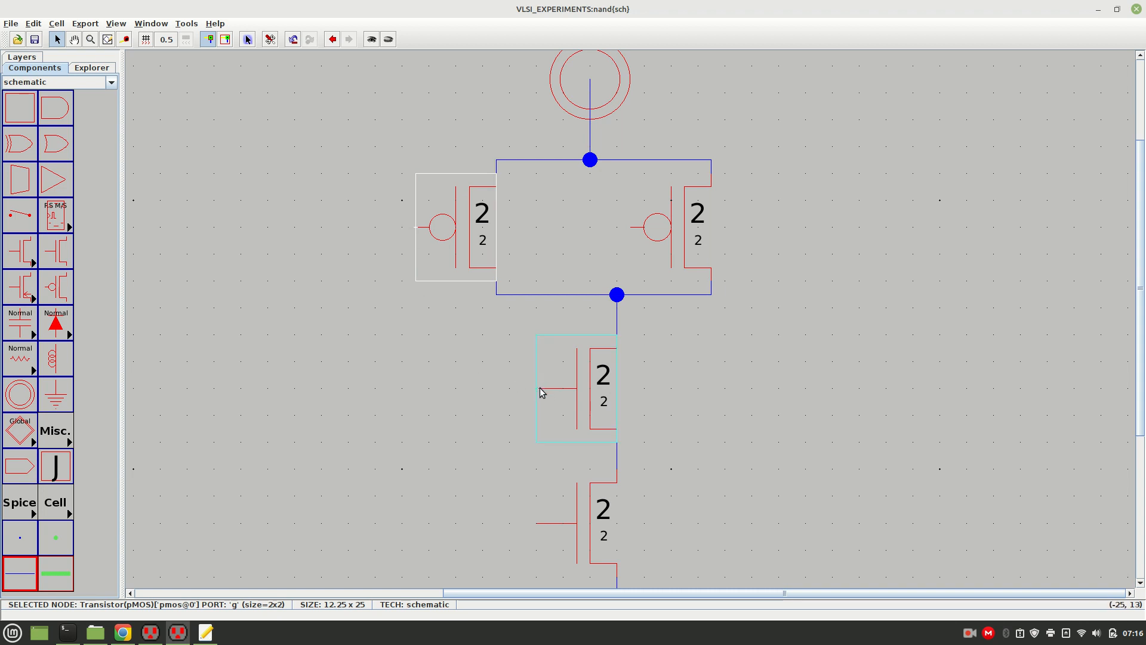
{"action": "right_click_drag", "start_coordinate": [540, 388], "coordinate": [381, 439]}
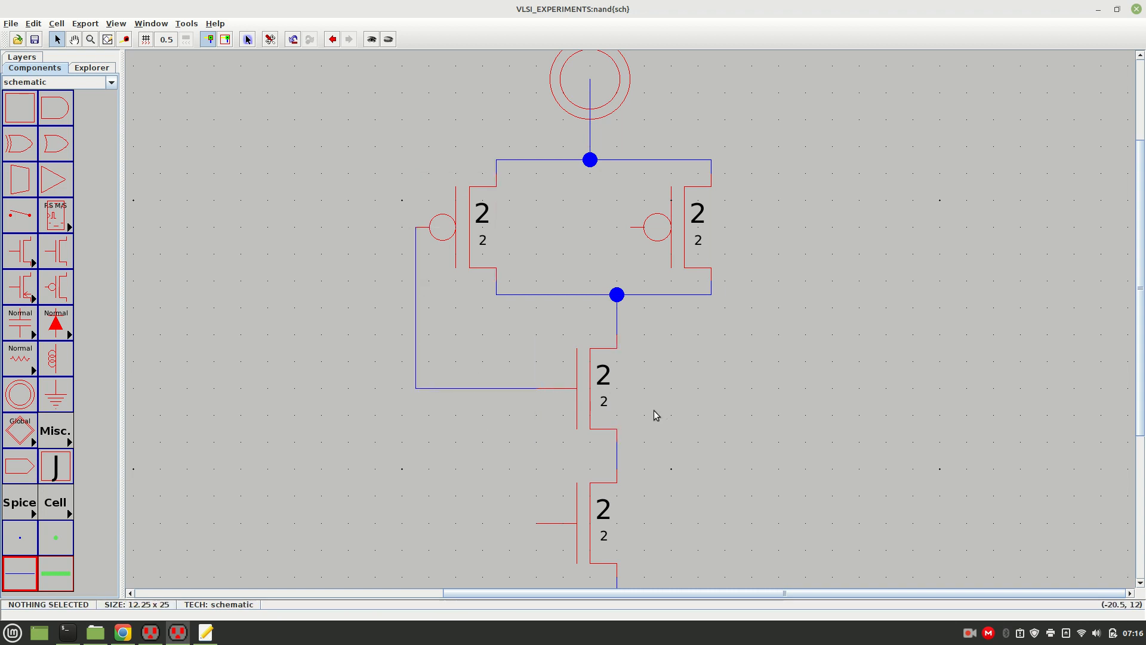
{"action": "left_click", "coordinate": [538, 527]}
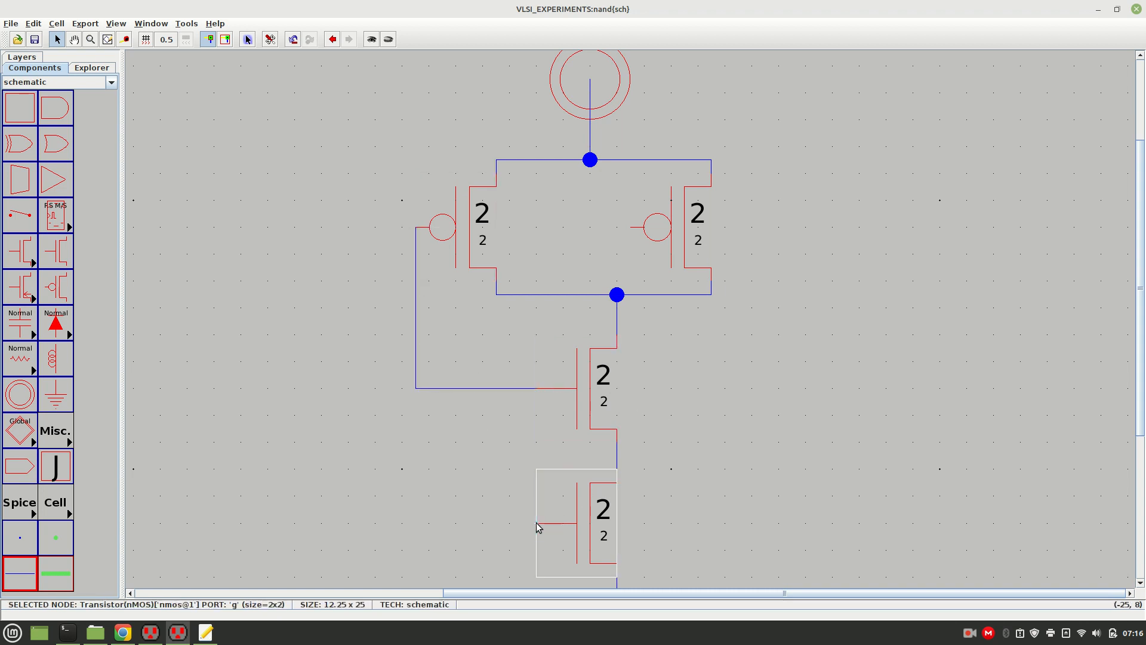
{"action": "right_click_drag", "start_coordinate": [630, 234], "coordinate": [630, 231]}
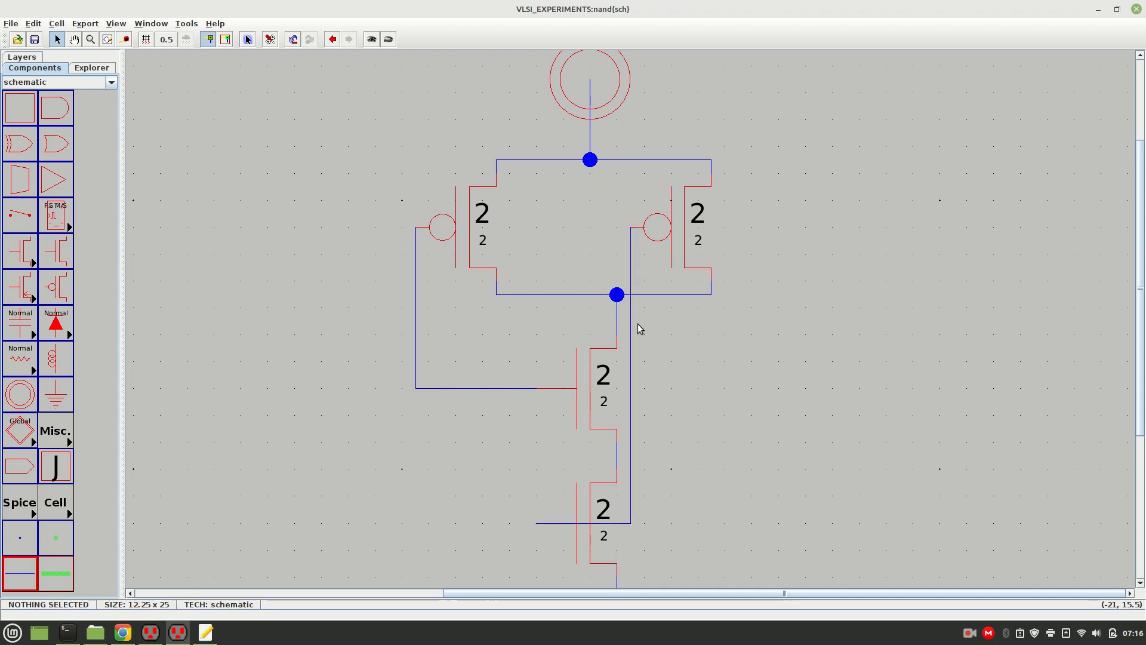
{"action": "key", "text": "ctrl+z"}
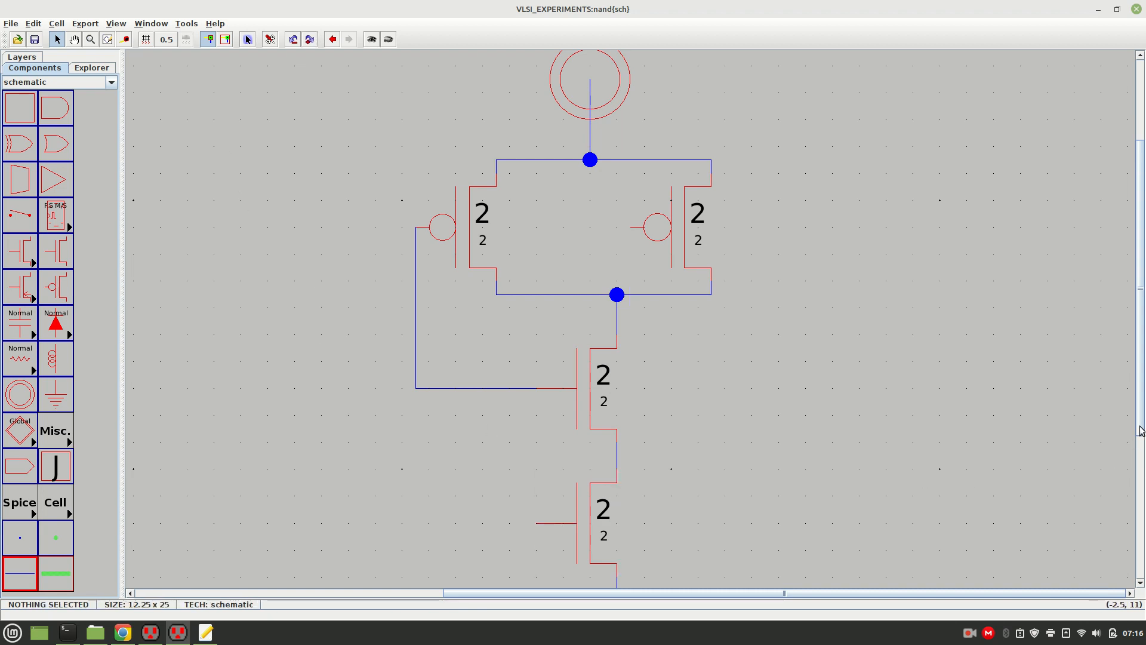
{"action": "scroll", "coordinate": [954, 463], "scroll_direction": "down", "scroll_amount": 3}
{"action": "left_click", "coordinate": [539, 407]}
{"action": "right_click_drag", "start_coordinate": [544, 481], "coordinate": [542, 483]}
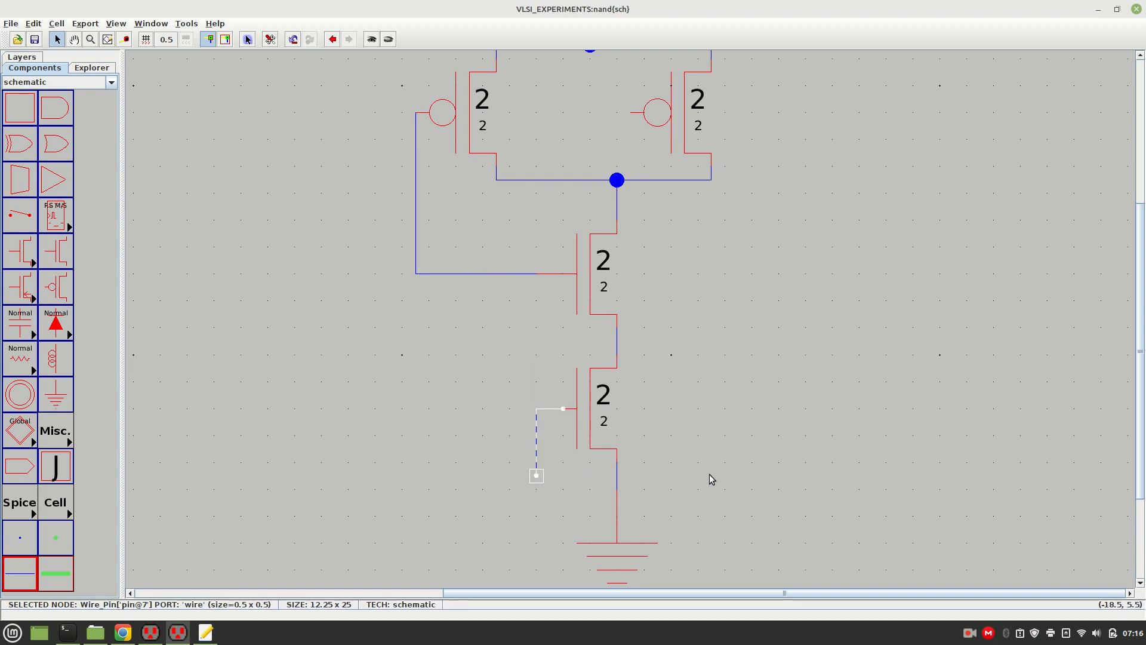
{"action": "right_click", "coordinate": [817, 472]}
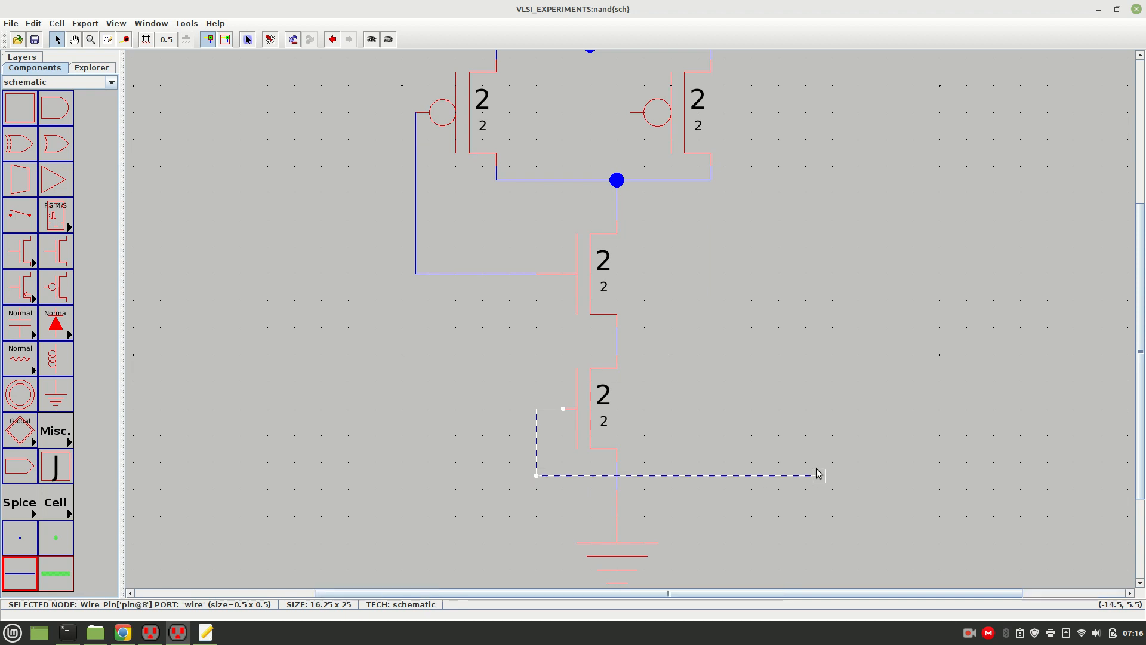
{"action": "left_click", "coordinate": [840, 475]}
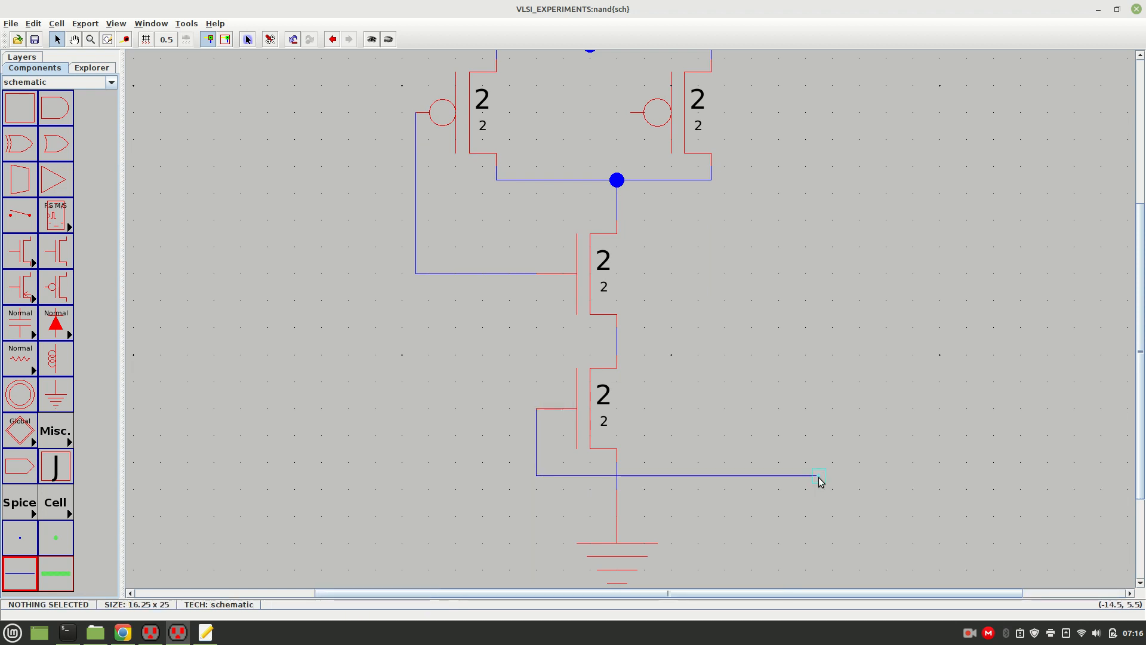
{"action": "left_click", "coordinate": [818, 476]}
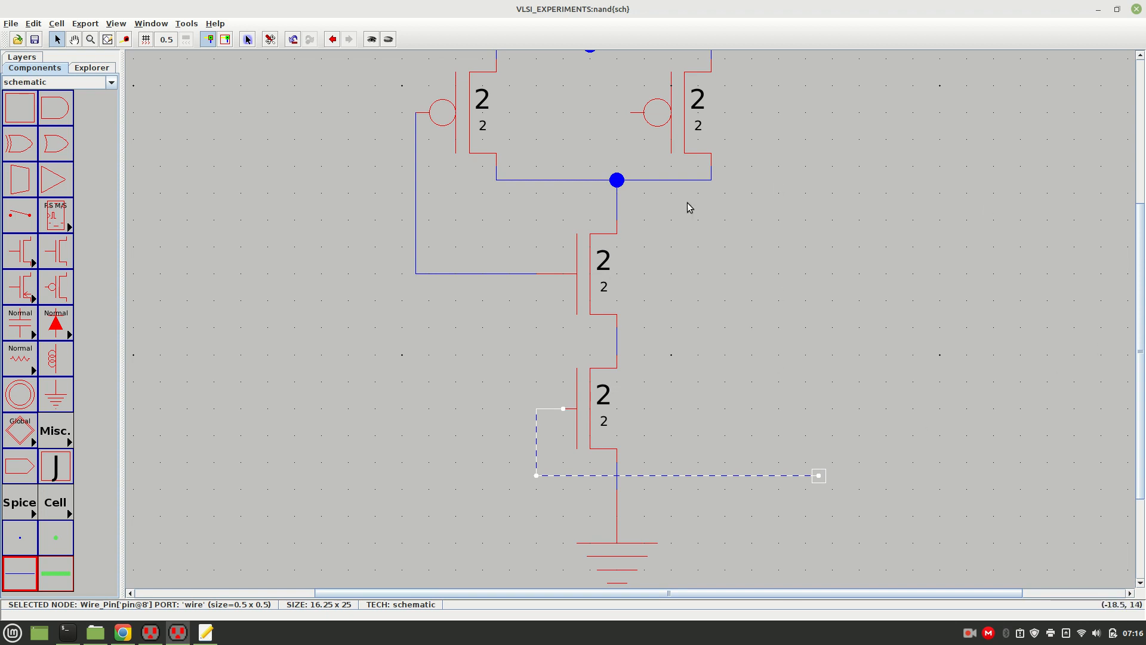
{"action": "key", "text": "ctrl+z"}
{"action": "key", "text": "ctrl+z"}
{"action": "left_click", "coordinate": [682, 297]}
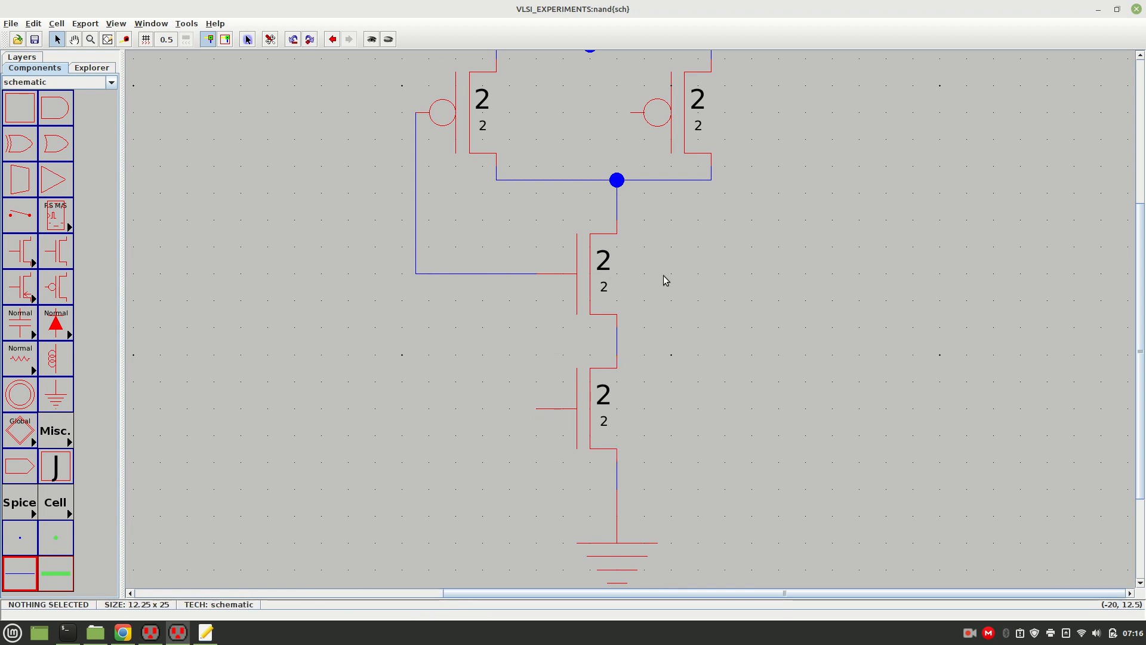
Step: Route a wire from the right pMOS gate leftward between the pMOS transistors and down to the lower nMOS gate
{"action": "left_click", "coordinate": [634, 113]}
{"action": "right_click", "coordinate": [549, 113]}
{"action": "left_click", "coordinate": [549, 115]}
{"action": "right_click", "coordinate": [521, 113]}
{"action": "left_click", "coordinate": [519, 112]}
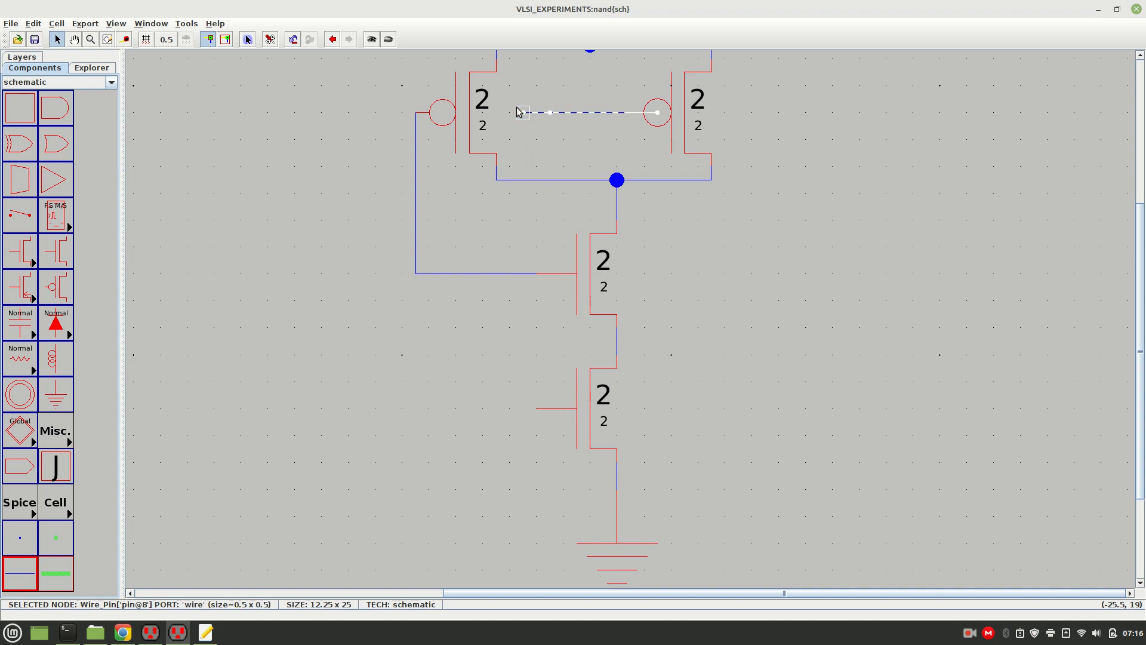
{"action": "right_click", "coordinate": [519, 406]}
{"action": "left_click", "coordinate": [510, 461]}
{"action": "left_click", "coordinate": [530, 410]}
{"action": "right_click", "coordinate": [524, 408]}
{"action": "left_click", "coordinate": [715, 438]}
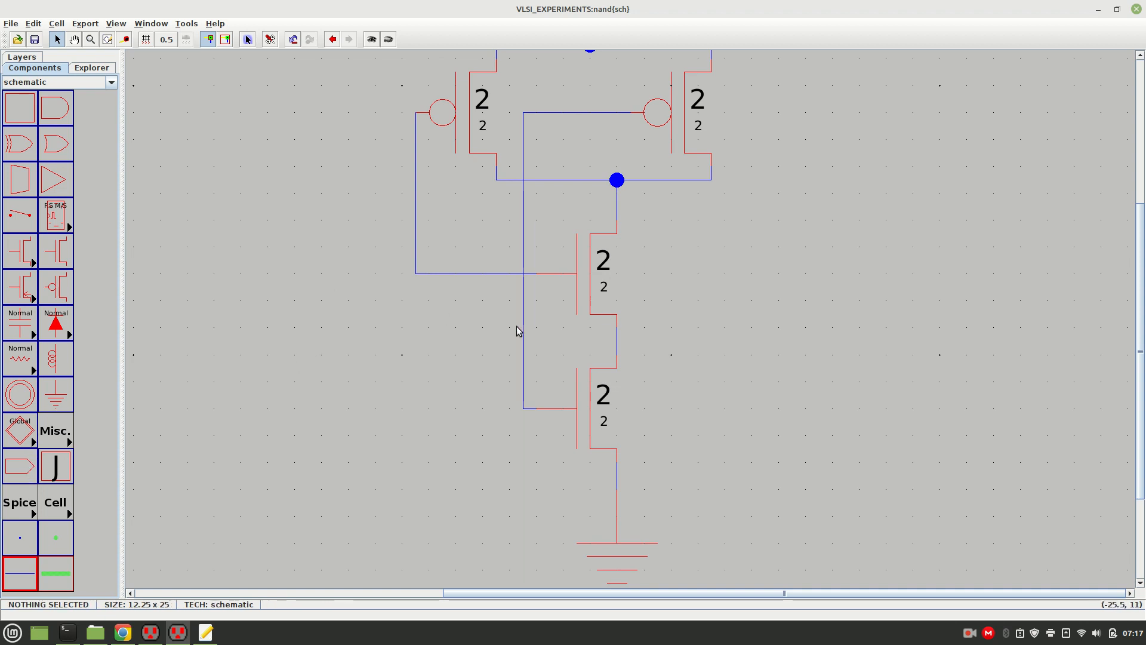
Step: Place two off-page connectors left of the circuit, one beside each nMOS gate input
{"action": "key", "text": "ctrl+9"}
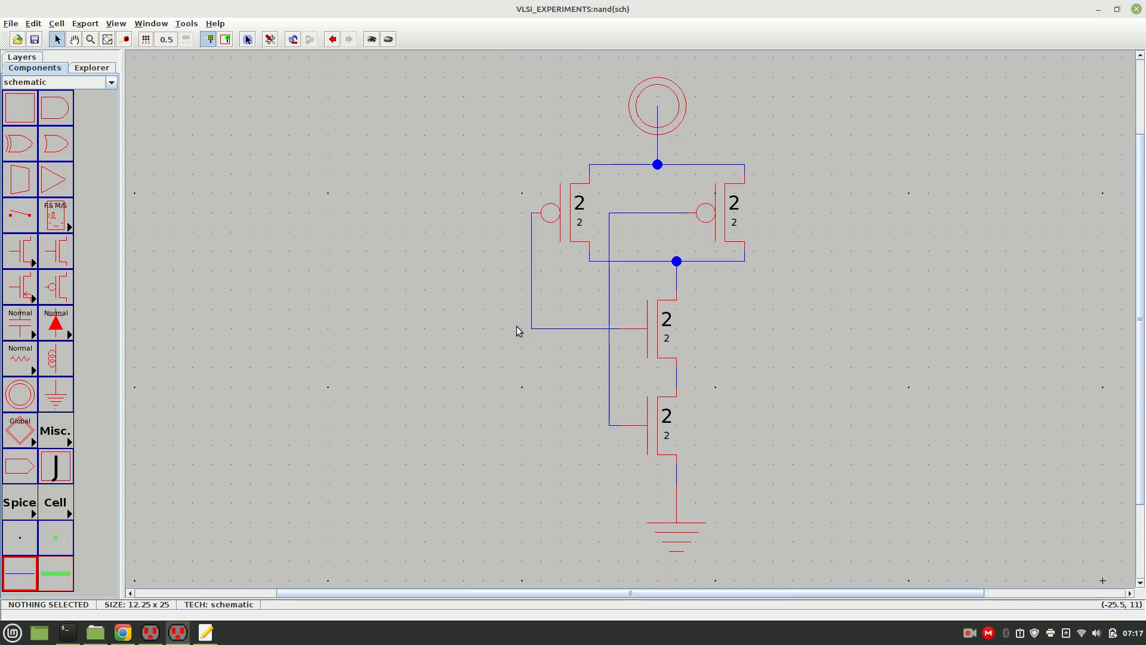
{"action": "left_click", "coordinate": [37, 457]}
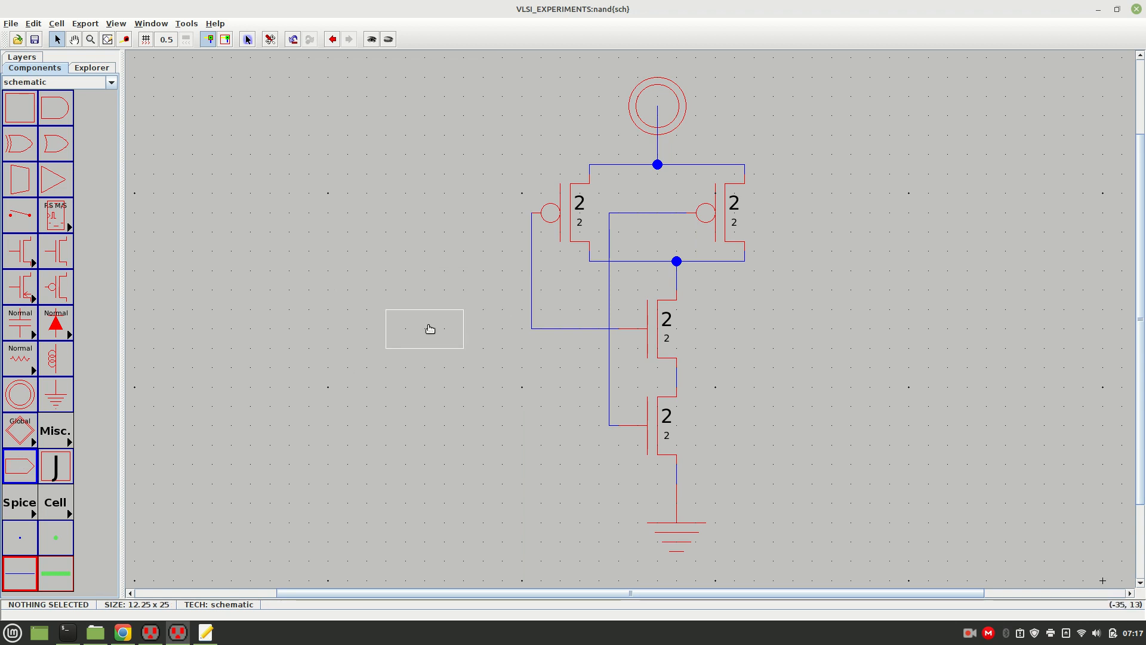
{"action": "left_click", "coordinate": [440, 328]}
{"action": "left_click", "coordinate": [430, 328]}
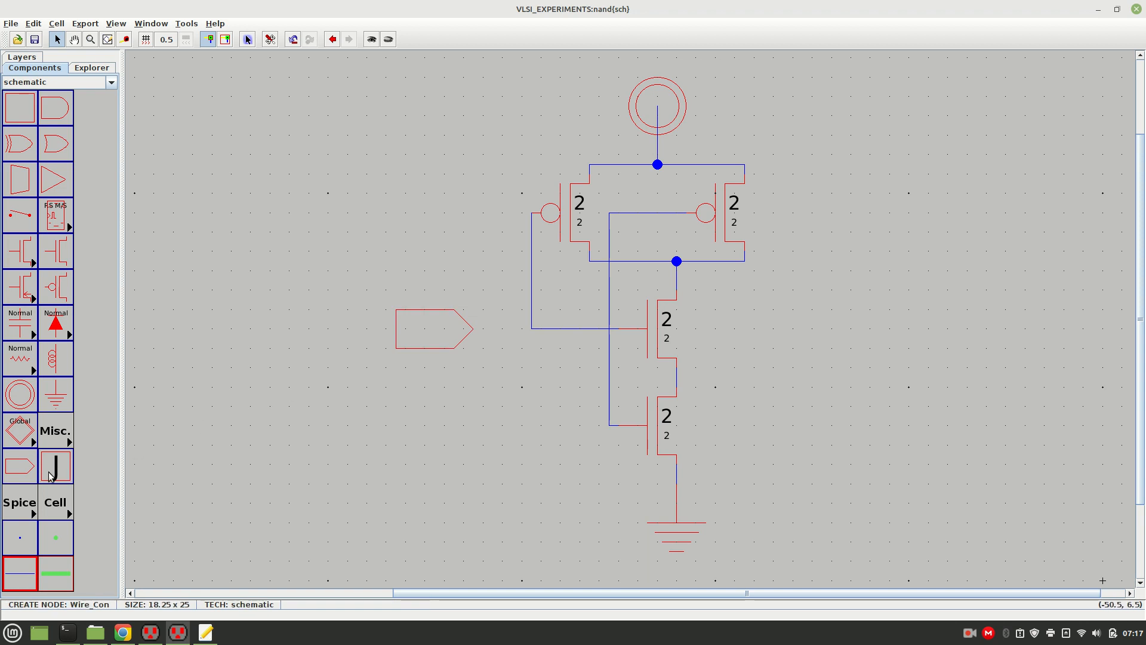
{"action": "left_click", "coordinate": [25, 469]}
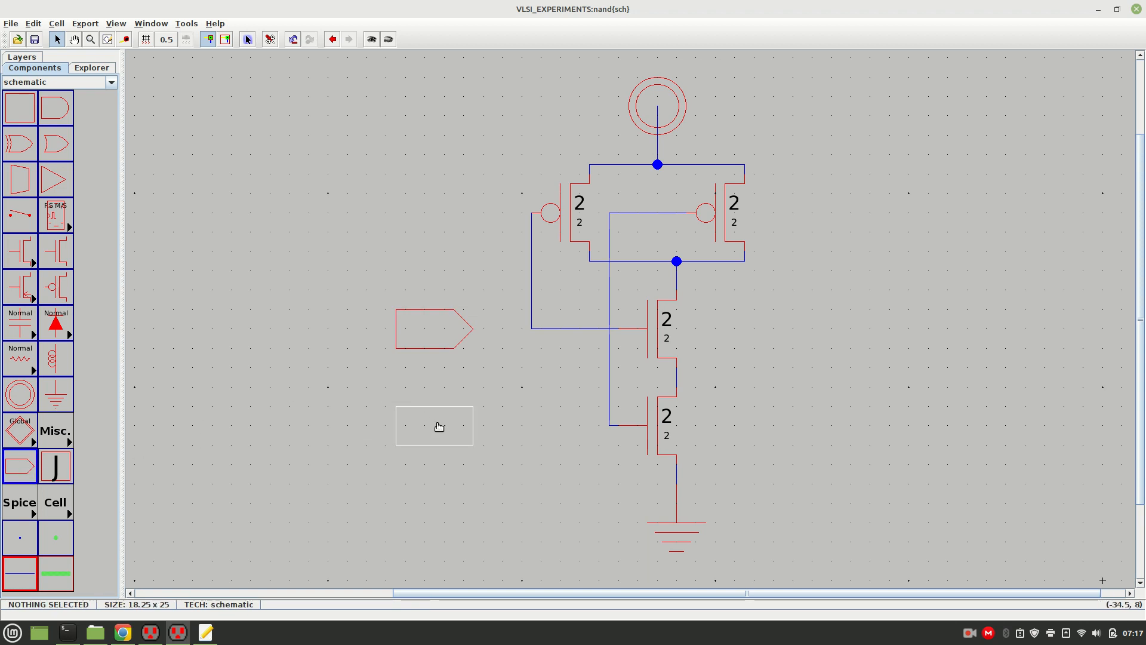
{"action": "left_click", "coordinate": [439, 421]}
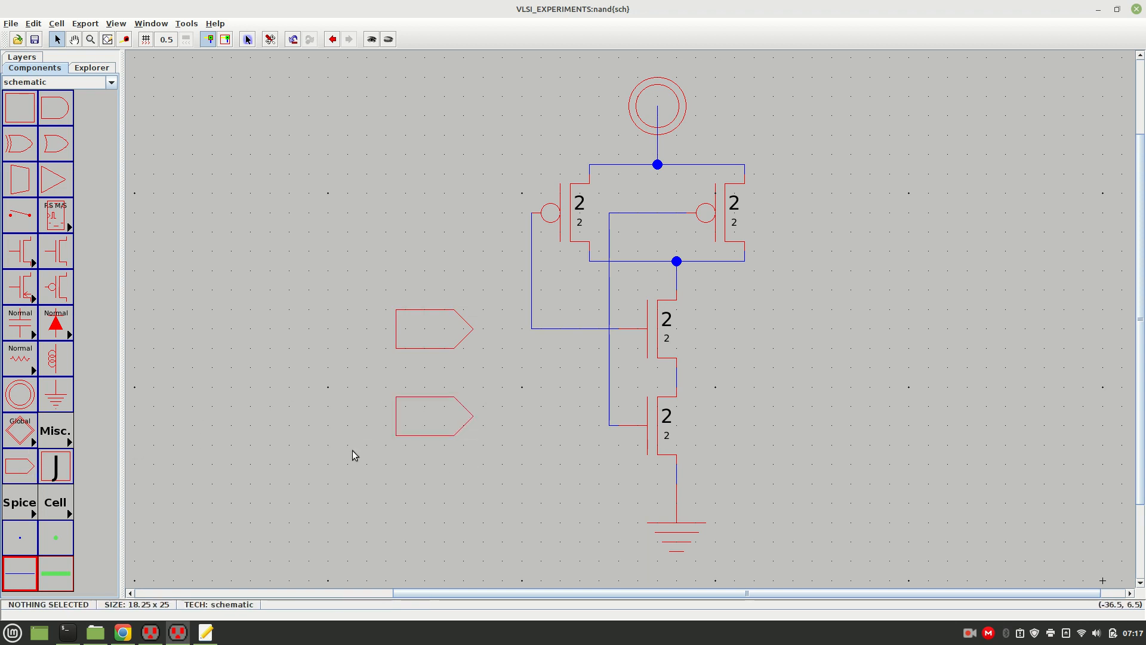
Step: Place a third off-page connector to the right of the pMOS pair, near the output wire's height
{"action": "left_click", "coordinate": [10, 470]}
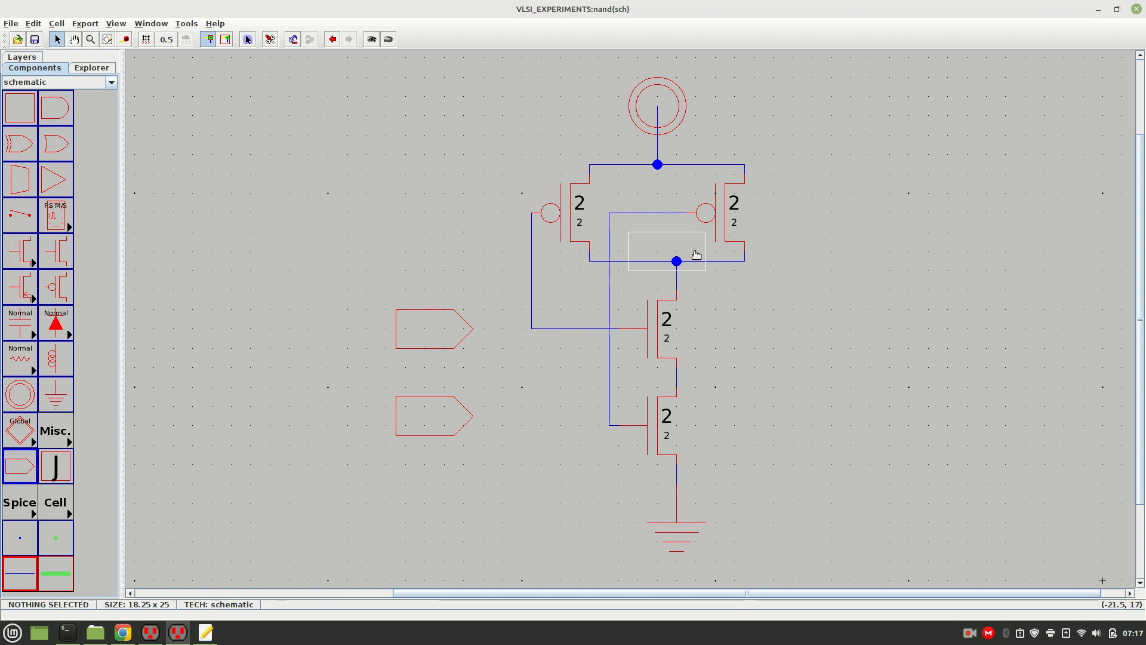
{"action": "left_click", "coordinate": [918, 272]}
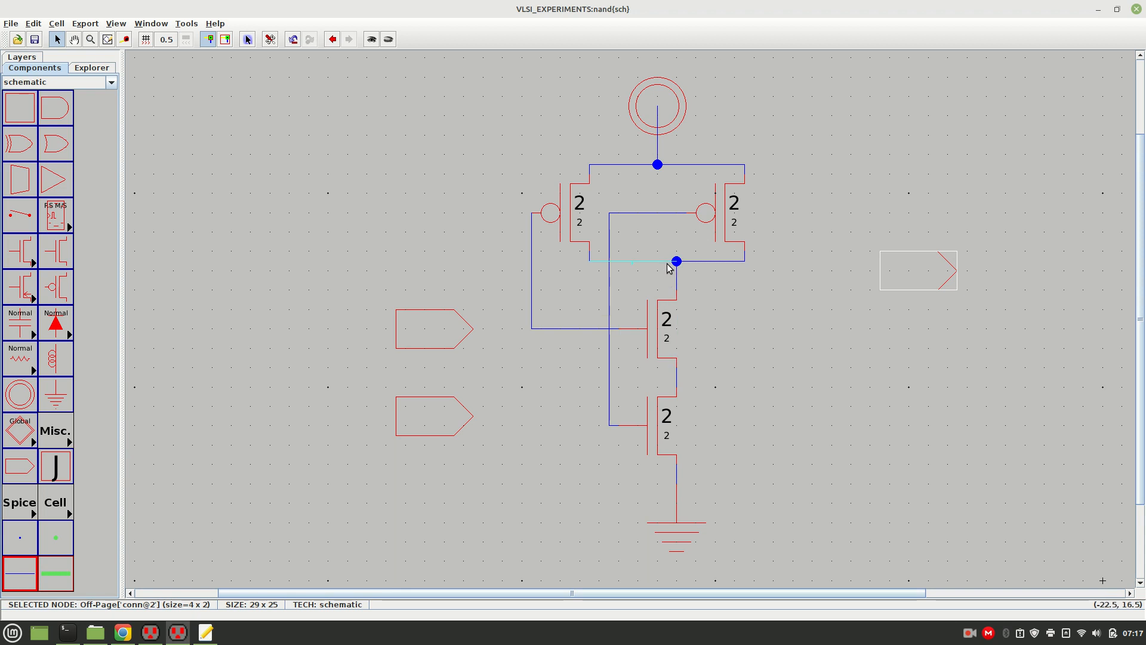
{"action": "left_click", "coordinate": [810, 300]}
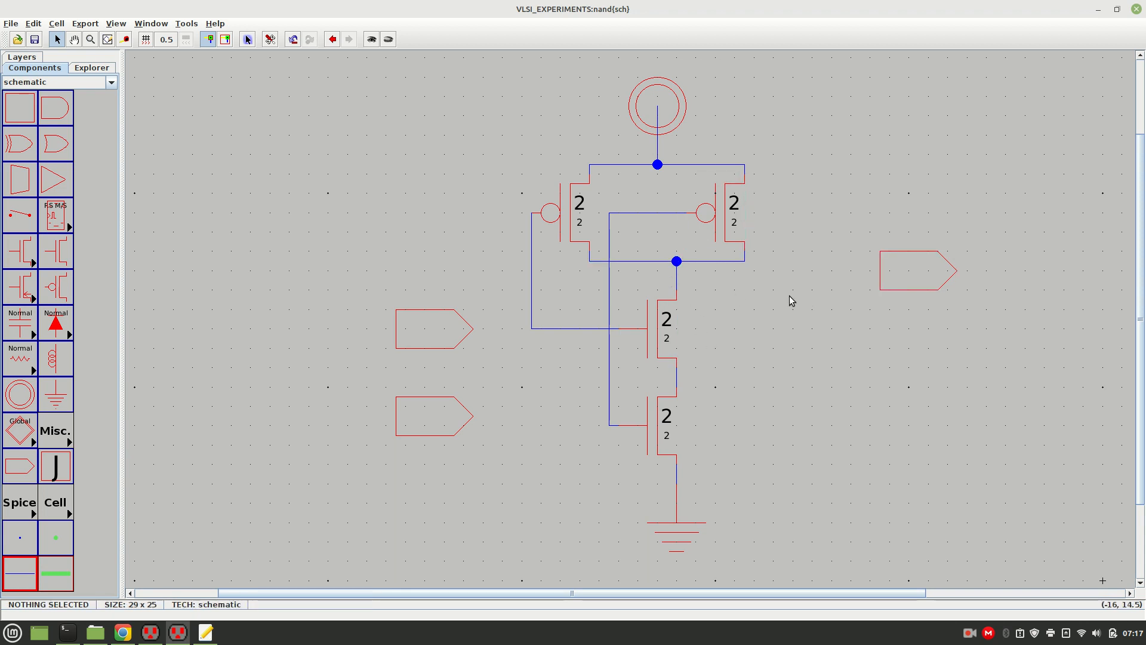
Step: Wire the right pMOS's output corner to the output connector and move that connector into line for a straight wire
{"action": "left_click", "coordinate": [743, 263]}
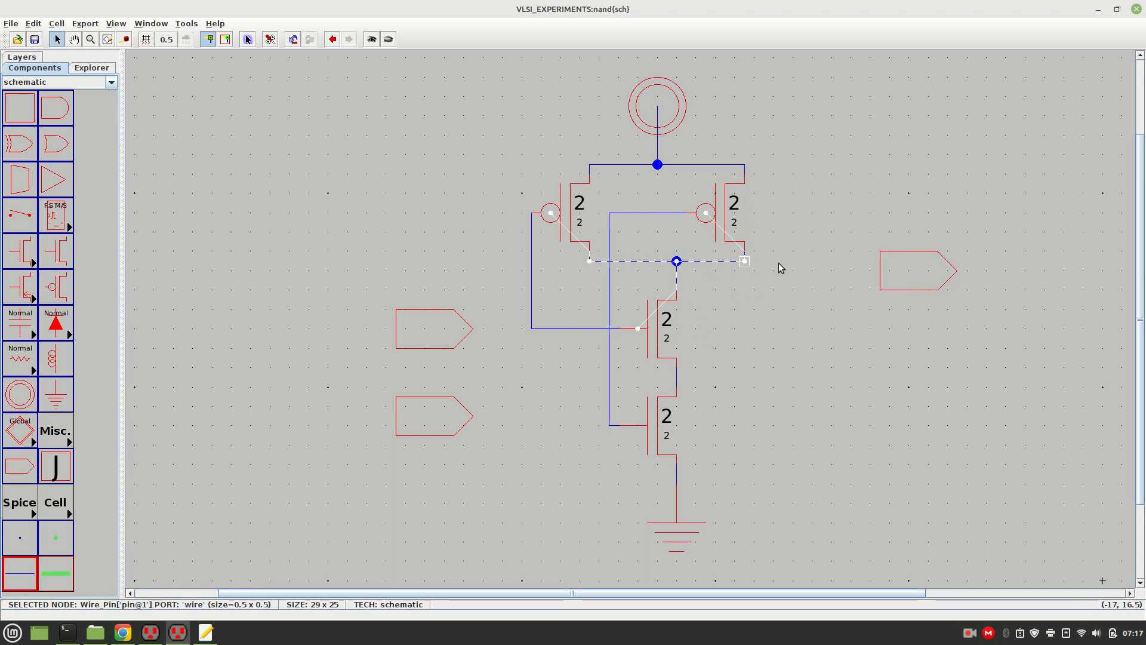
{"action": "right_click", "coordinate": [879, 265]}
{"action": "left_click", "coordinate": [889, 314]}
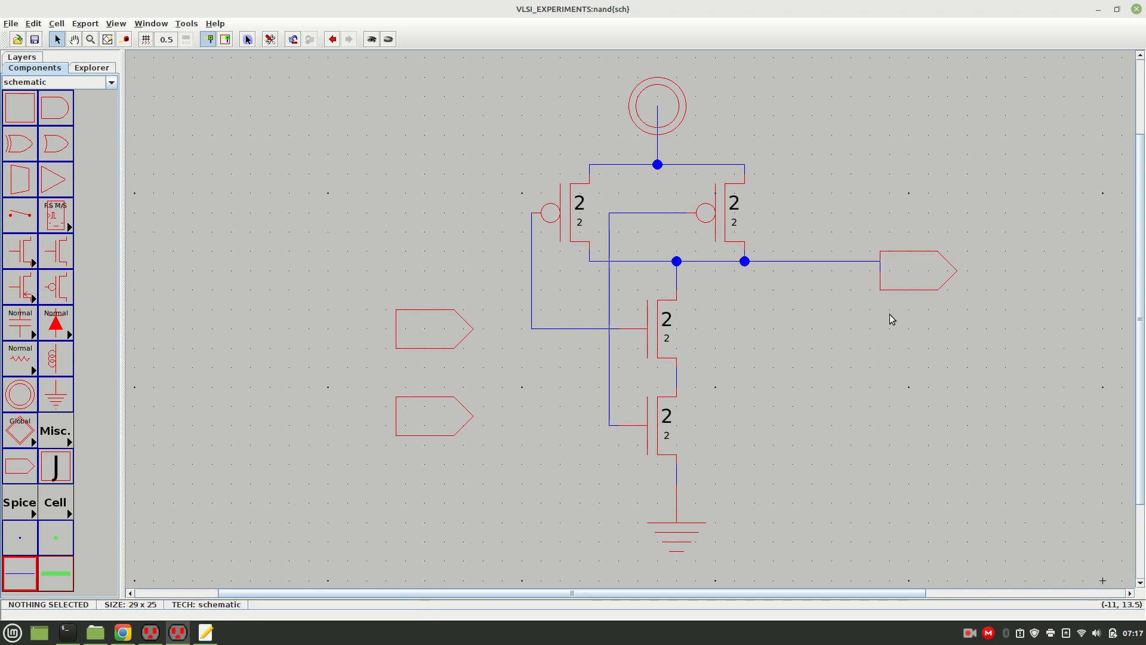
{"action": "left_click", "coordinate": [907, 269]}
{"action": "left_click_drag", "start_coordinate": [908, 273], "coordinate": [859, 263]}
{"action": "left_click", "coordinate": [882, 316]}
Step: Wire the two input connectors to the gate wires of the upper and lower nMOS transistors
{"action": "left_click", "coordinate": [478, 335]}
{"action": "right_click", "coordinate": [537, 335]}
{"action": "left_click", "coordinate": [472, 417]}
{"action": "right_click", "coordinate": [609, 425]}
{"action": "left_click", "coordinate": [563, 503]}
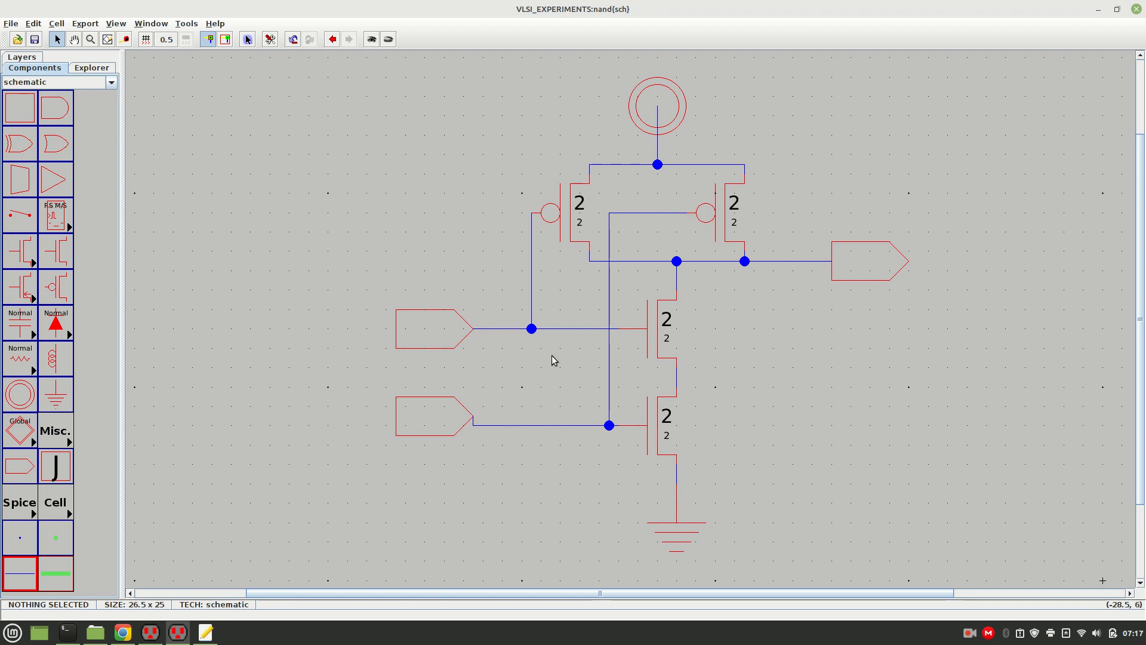
Step: Set the width of both pMOS transistors to 10
{"action": "double_click", "coordinate": [566, 227]}
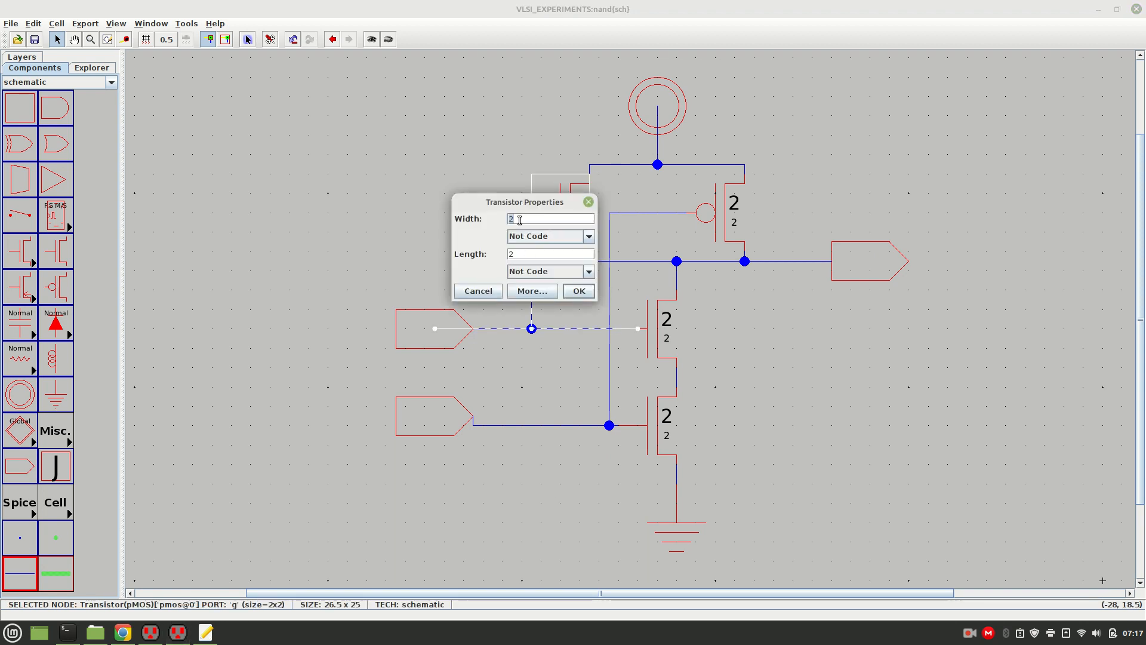
{"action": "key", "text": "BackSpace"}
{"action": "type", "text": "10"}
{"action": "key", "text": "Return"}
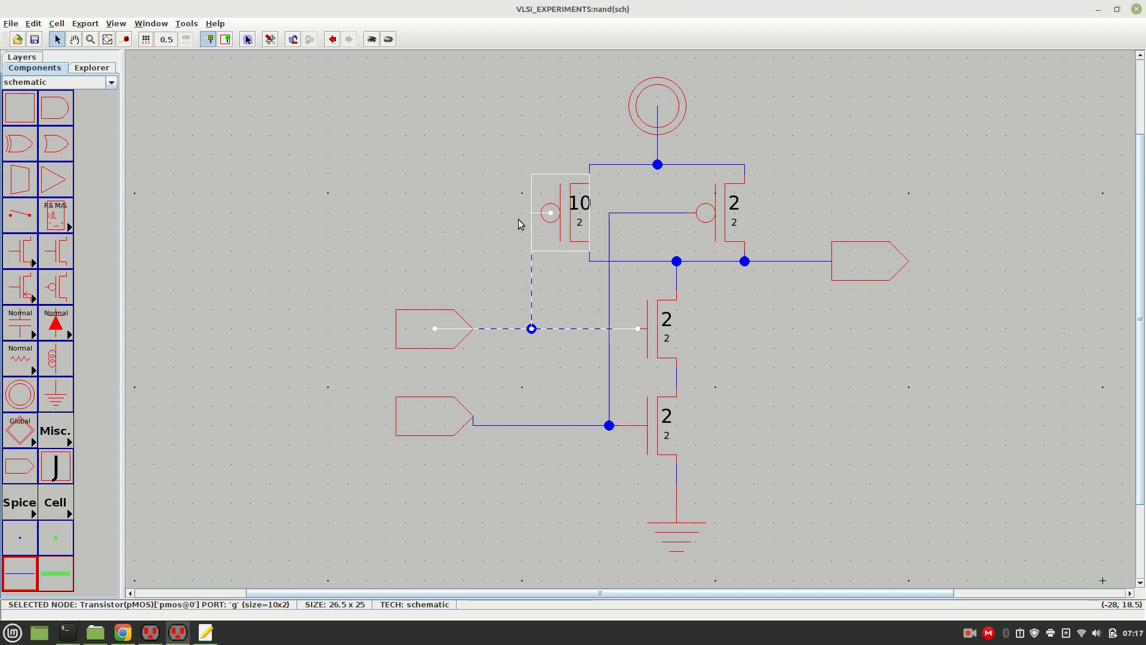
{"action": "double_click", "coordinate": [732, 210]}
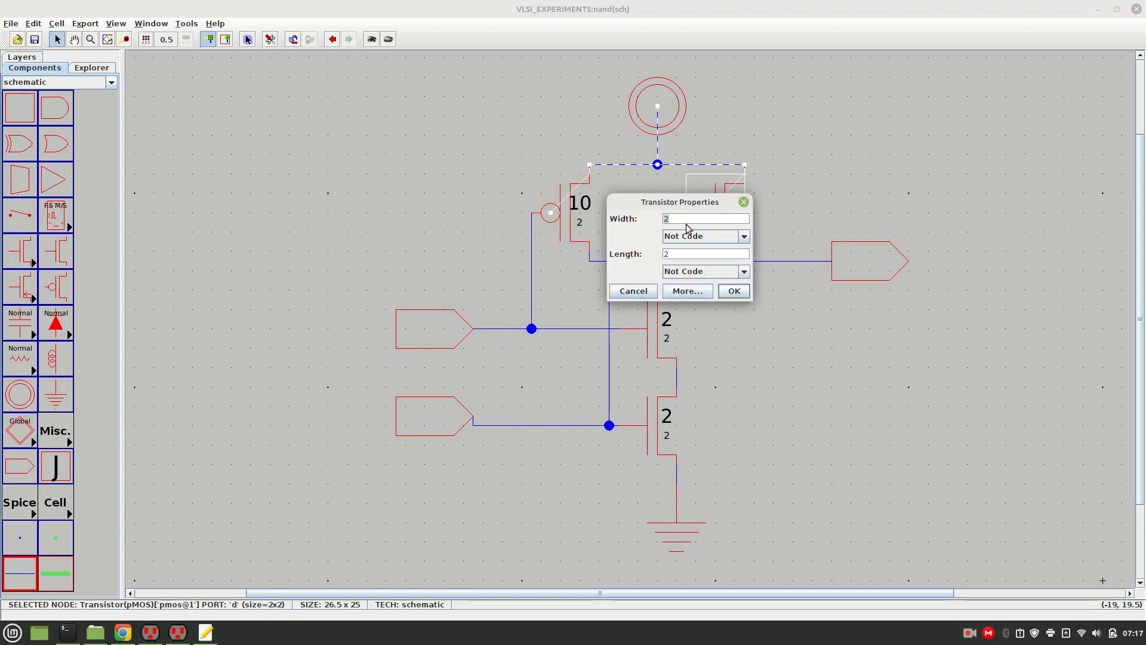
{"action": "type", "text": "10"}
{"action": "key", "text": "Return"}
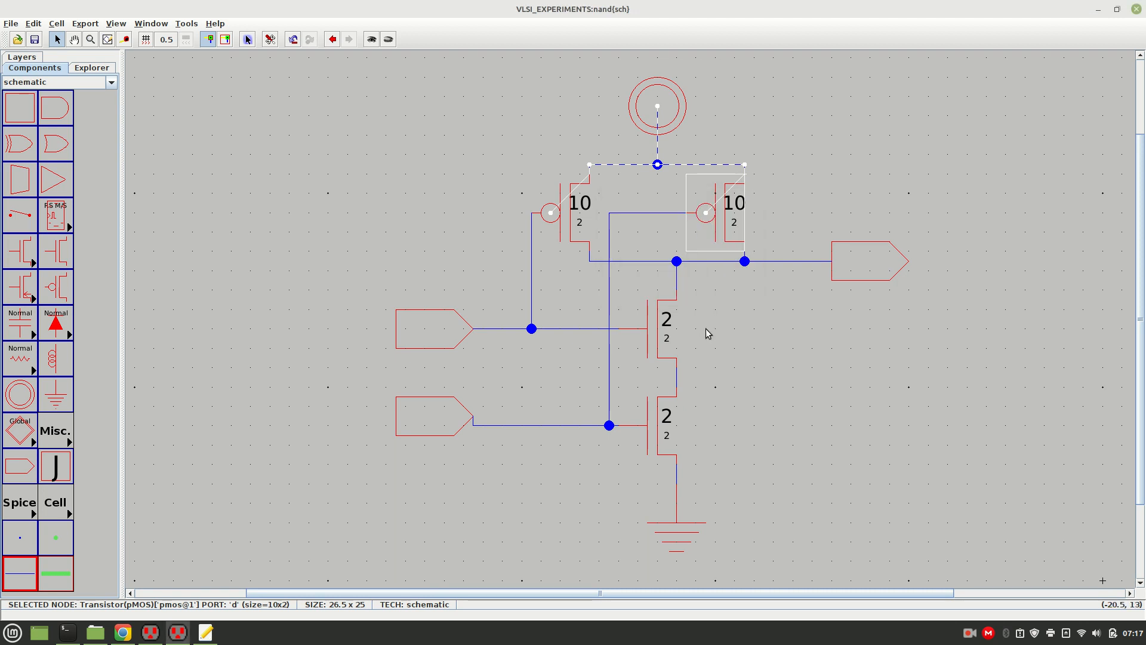
Step: Set the width of both nMOS transistors to 10
{"action": "double_click", "coordinate": [655, 324]}
{"action": "type", "text": "1"}
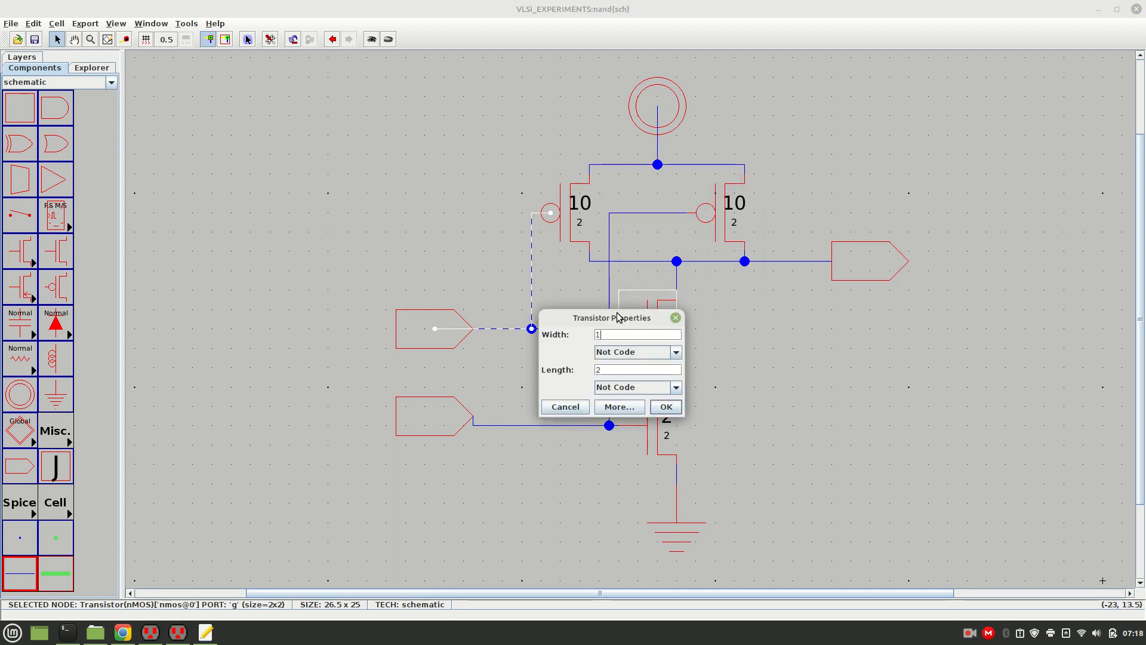
{"action": "type", "text": "0"}
{"action": "key", "text": "Return"}
{"action": "double_click", "coordinate": [652, 408]}
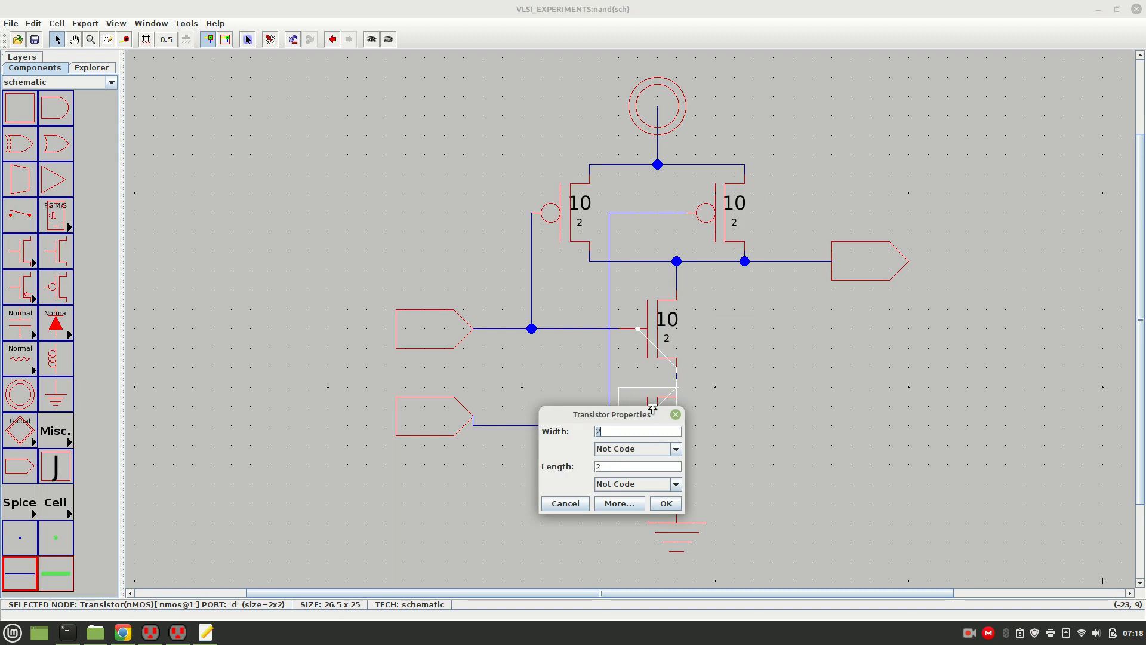
{"action": "type", "text": "10"}
{"action": "key", "text": "Return"}
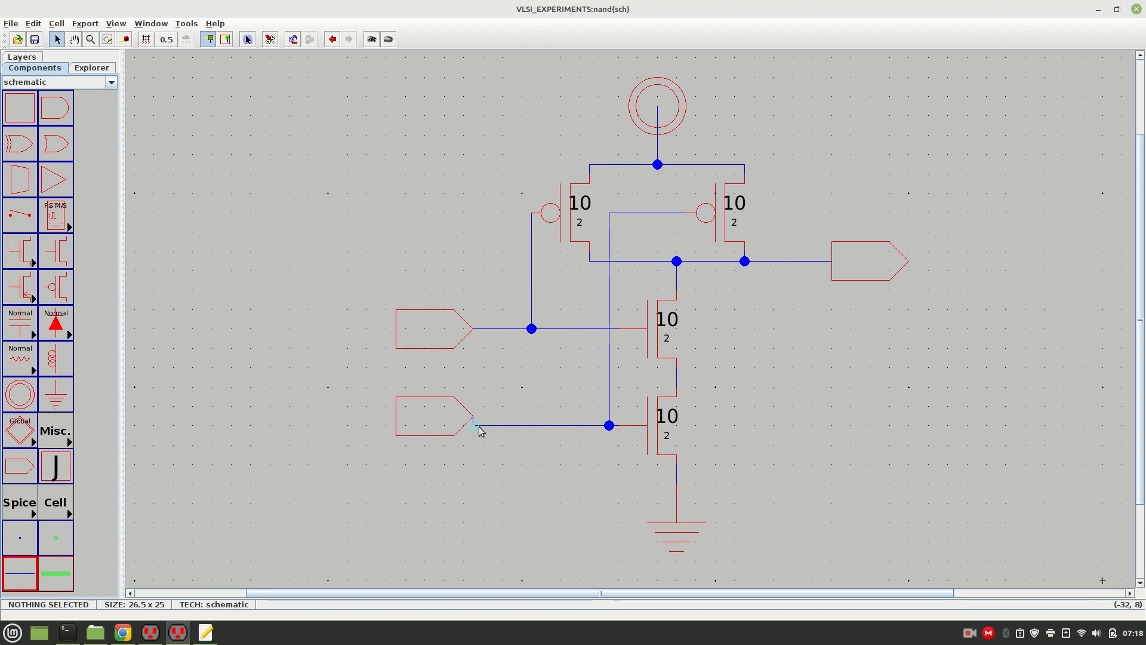
Step: Move the lower input connector down slightly so its wire to the lower nMOS gate runs straight
{"action": "left_click", "coordinate": [445, 419]}
{"action": "left_click", "coordinate": [504, 471]}
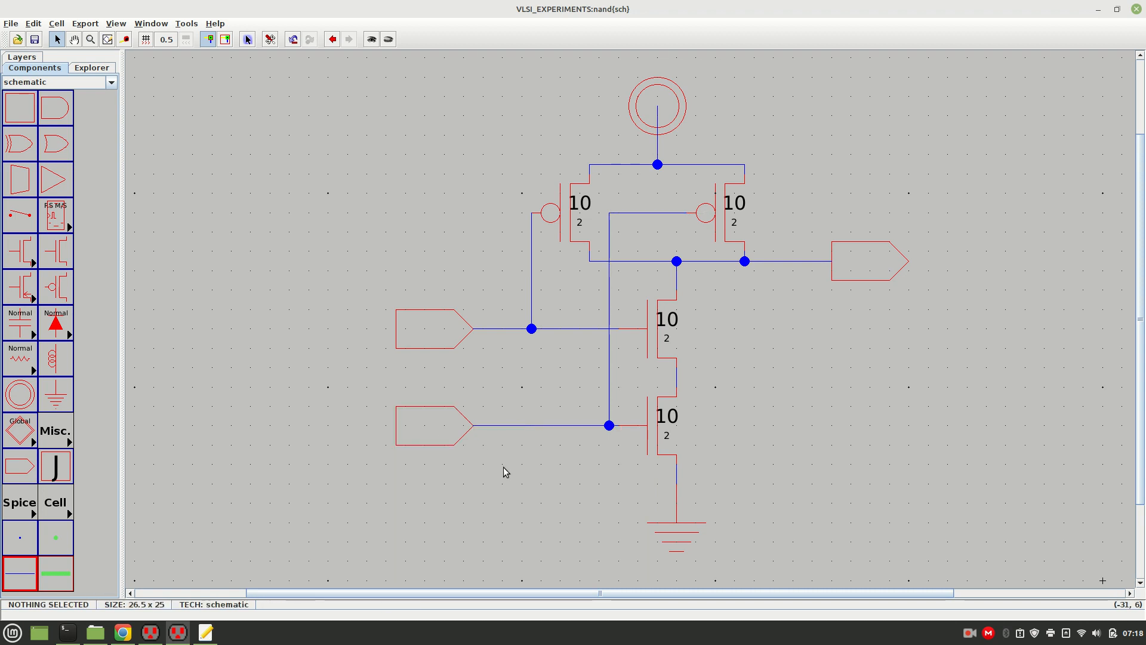
Step: Export the upper input connector as a with input characteristics, and move its label just outside the connector's flat end
{"action": "left_click", "coordinate": [427, 329]}
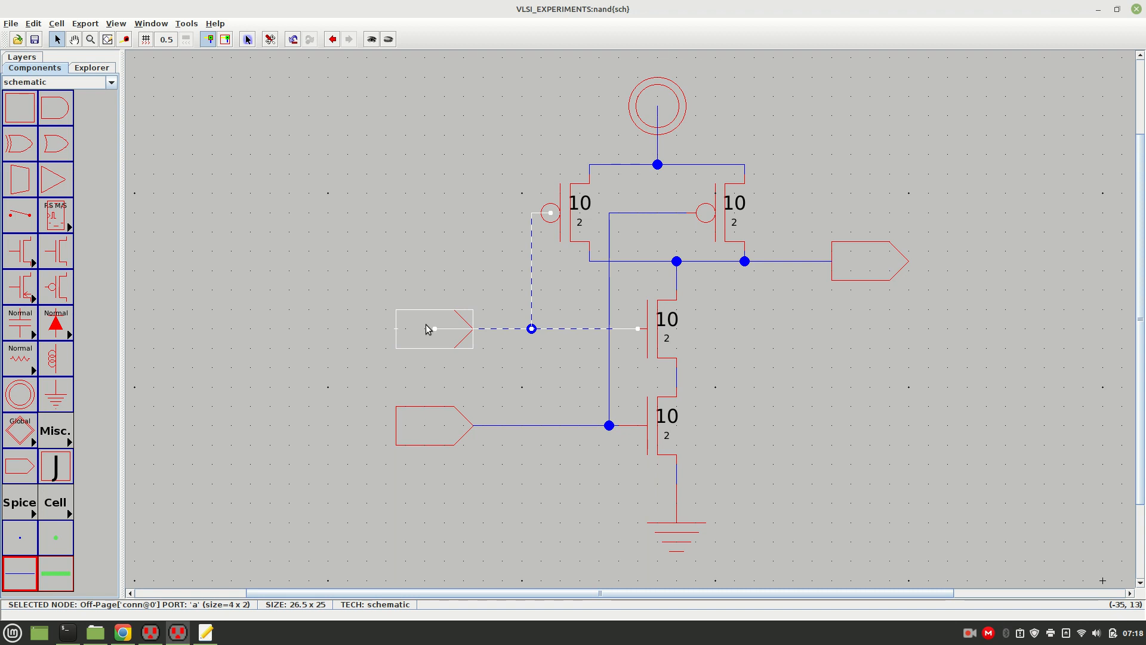
{"action": "key", "text": "ctrl+e"}
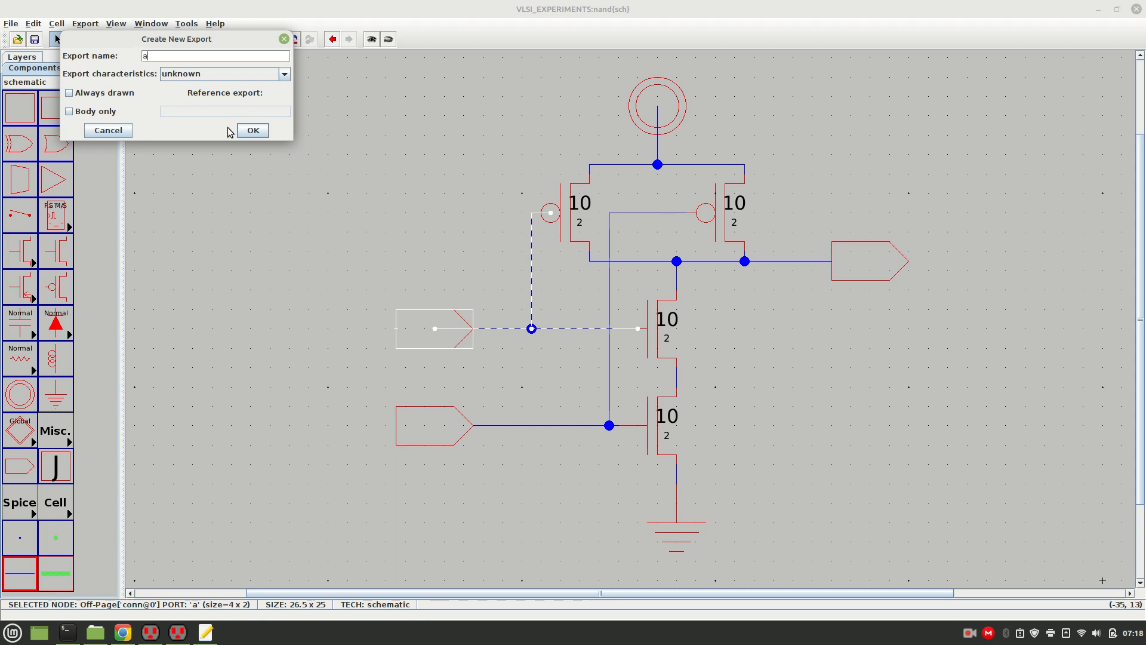
{"action": "left_click", "coordinate": [287, 82]}
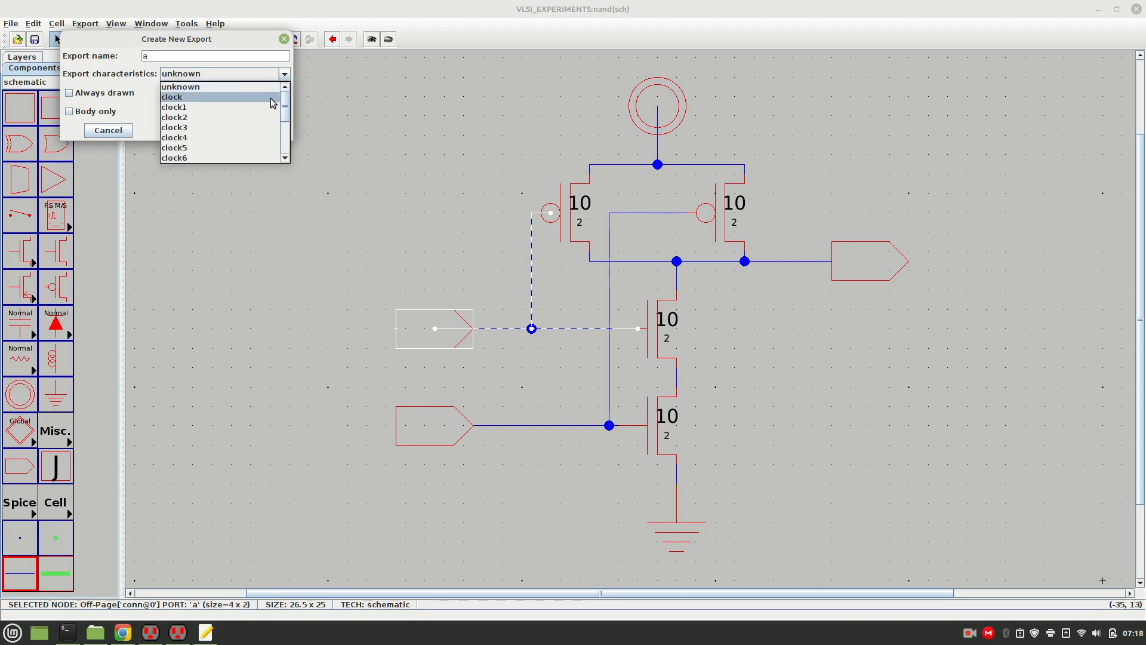
{"action": "left_click_drag", "start_coordinate": [285, 106], "coordinate": [293, 139]}
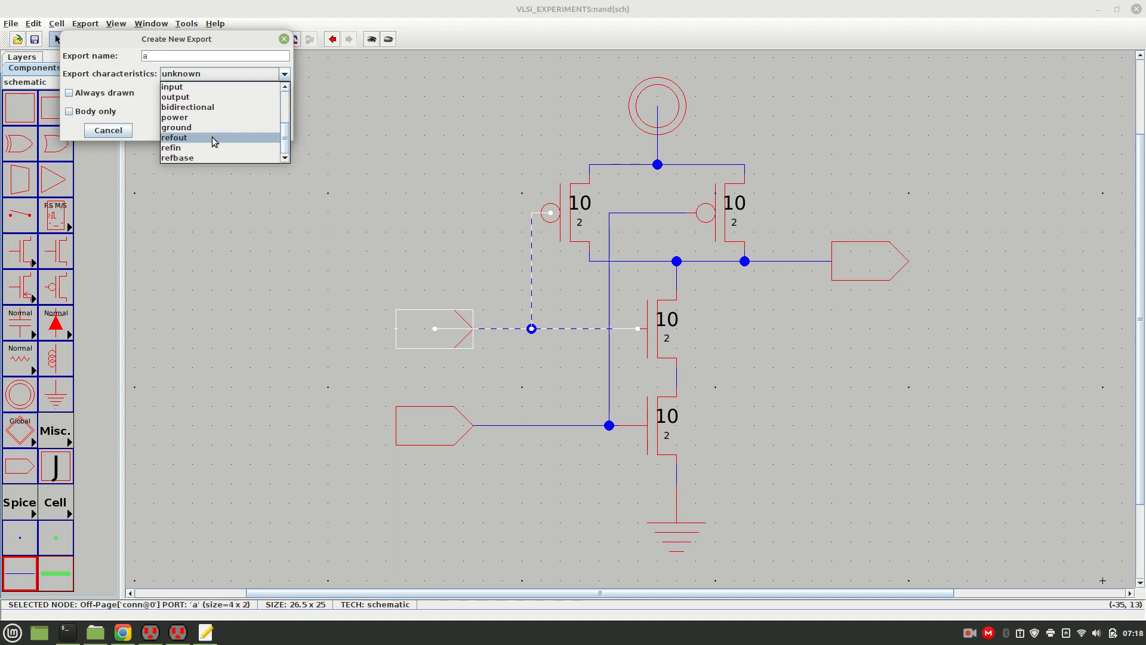
{"action": "left_click", "coordinate": [197, 87]}
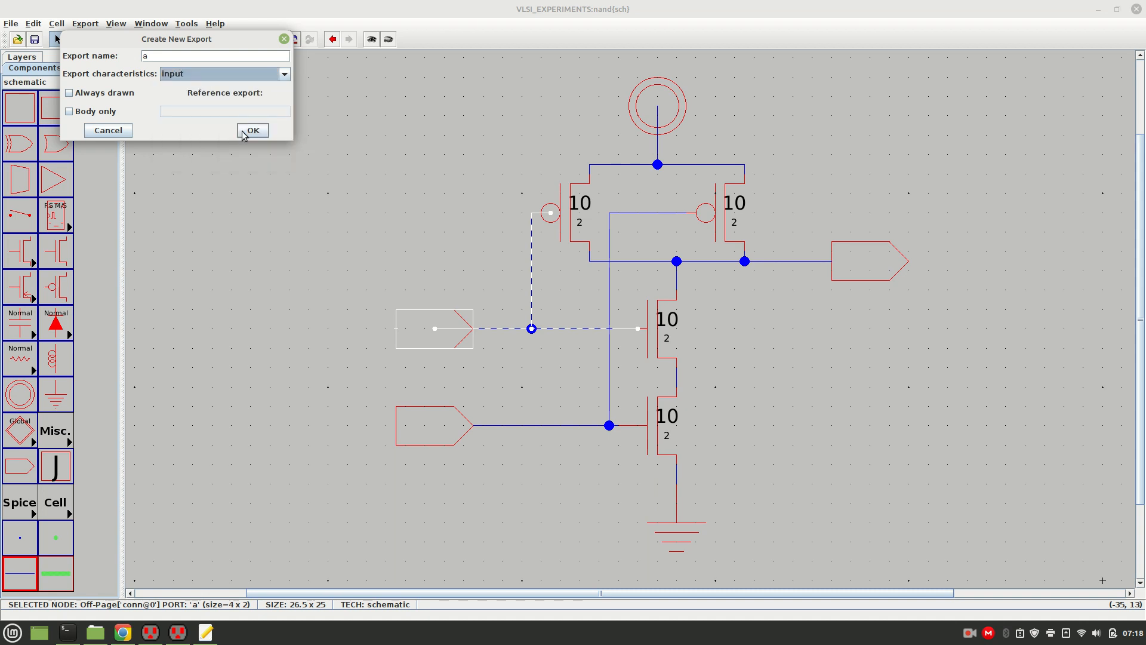
{"action": "left_click", "coordinate": [246, 131]}
{"action": "left_click", "coordinate": [289, 253]}
{"action": "left_click_drag", "start_coordinate": [385, 341], "coordinate": [373, 338]}
{"action": "left_click", "coordinate": [371, 344]}
{"action": "left_click", "coordinate": [366, 395]}
Step: Export the lower input connector as b with input characteristics, and move its label just outside the connector's flat end
{"action": "left_click", "coordinate": [421, 431]}
{"action": "key", "text": "ctrl+e"}
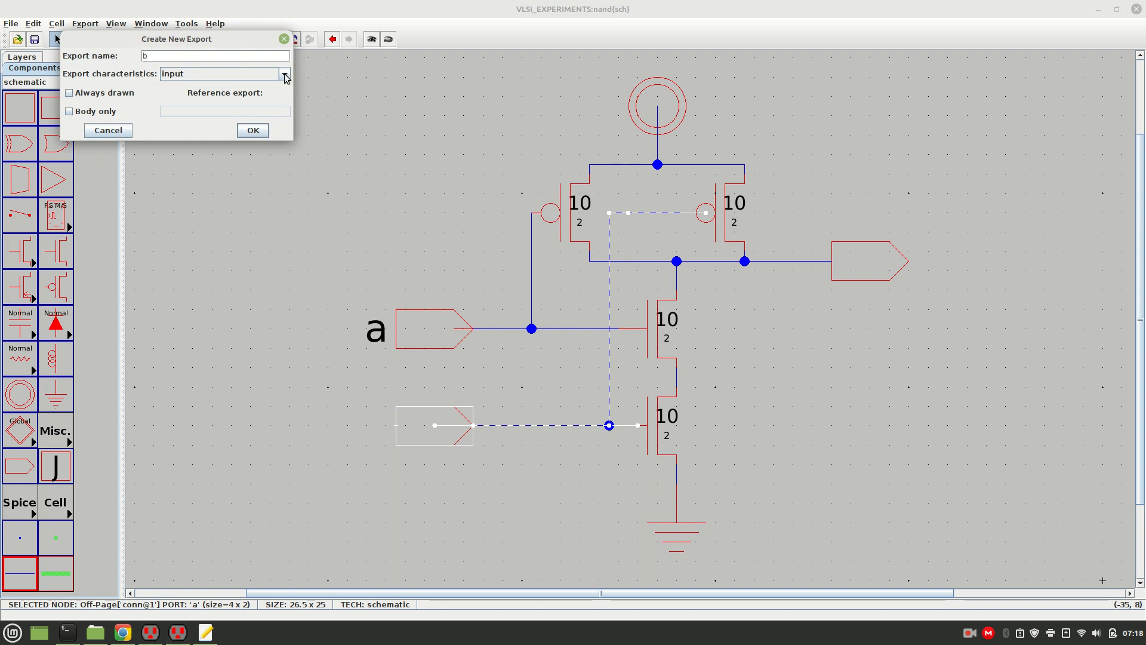
{"action": "type", "text": "b"}
{"action": "left_click", "coordinate": [253, 130]}
{"action": "left_click", "coordinate": [355, 400]}
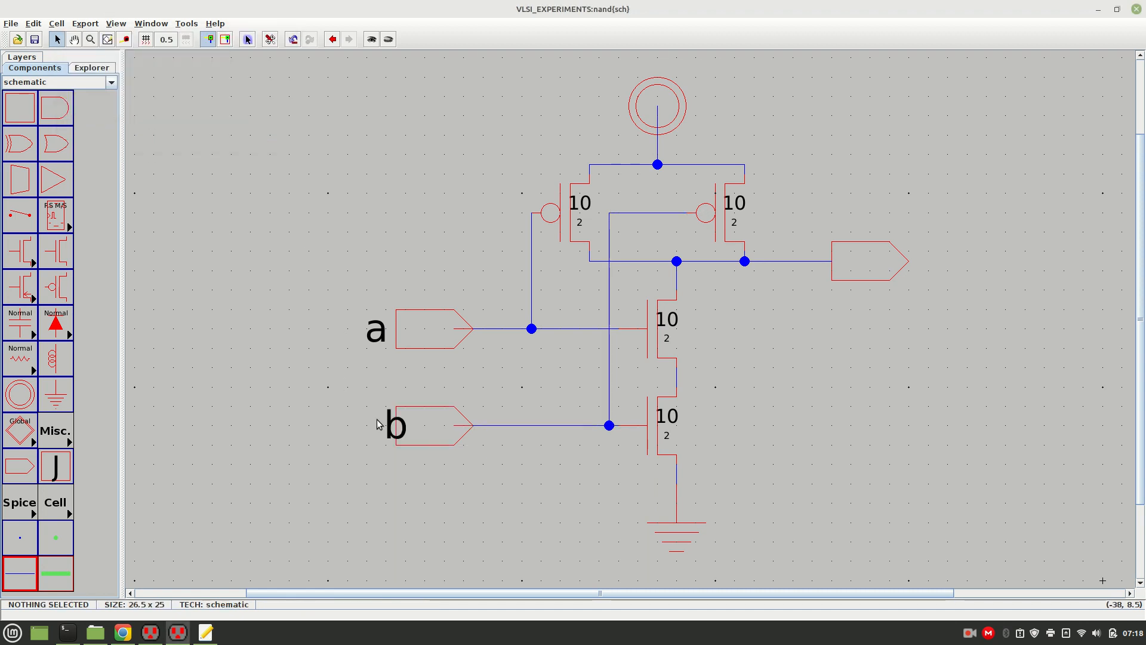
{"action": "left_click_drag", "start_coordinate": [389, 431], "coordinate": [374, 430]}
{"action": "left_click", "coordinate": [404, 468]}
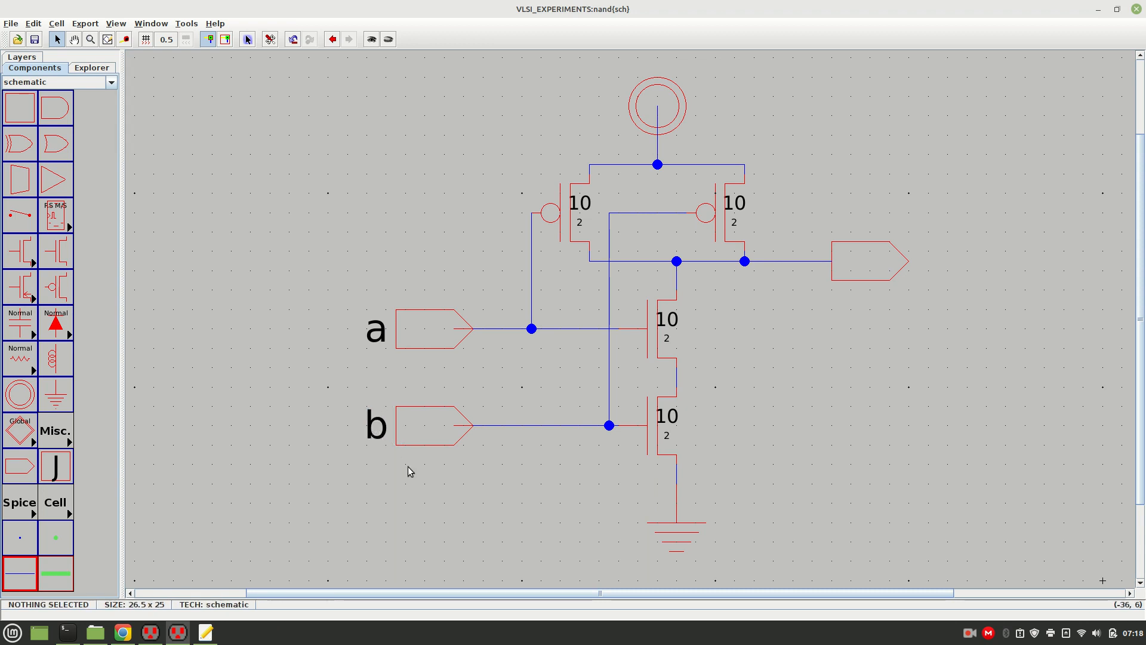
Step: Export the connector on the NAND output wire as vout with output characteristics
{"action": "left_click", "coordinate": [883, 261]}
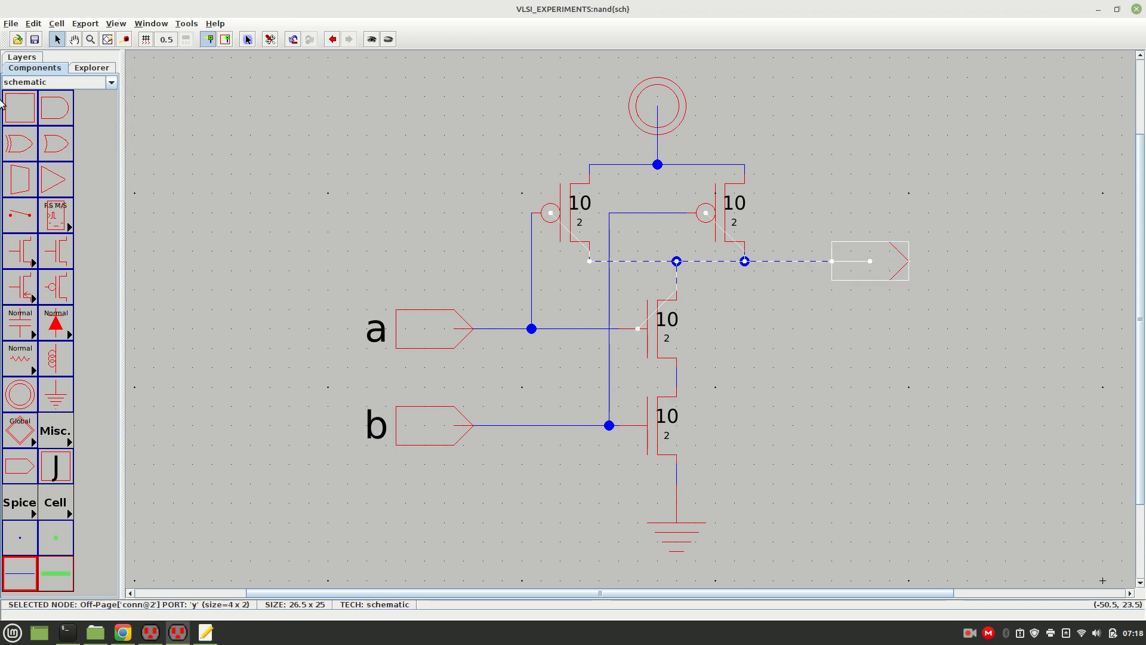
{"action": "key", "text": "ctrl+e"}
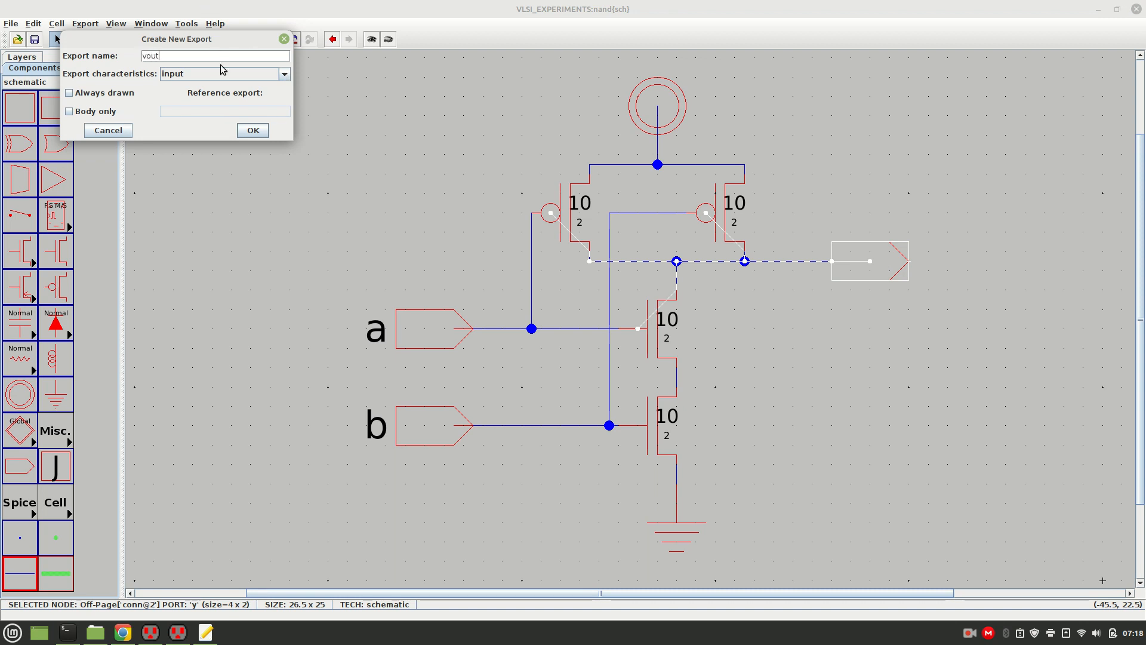
{"action": "left_click", "coordinate": [284, 73]}
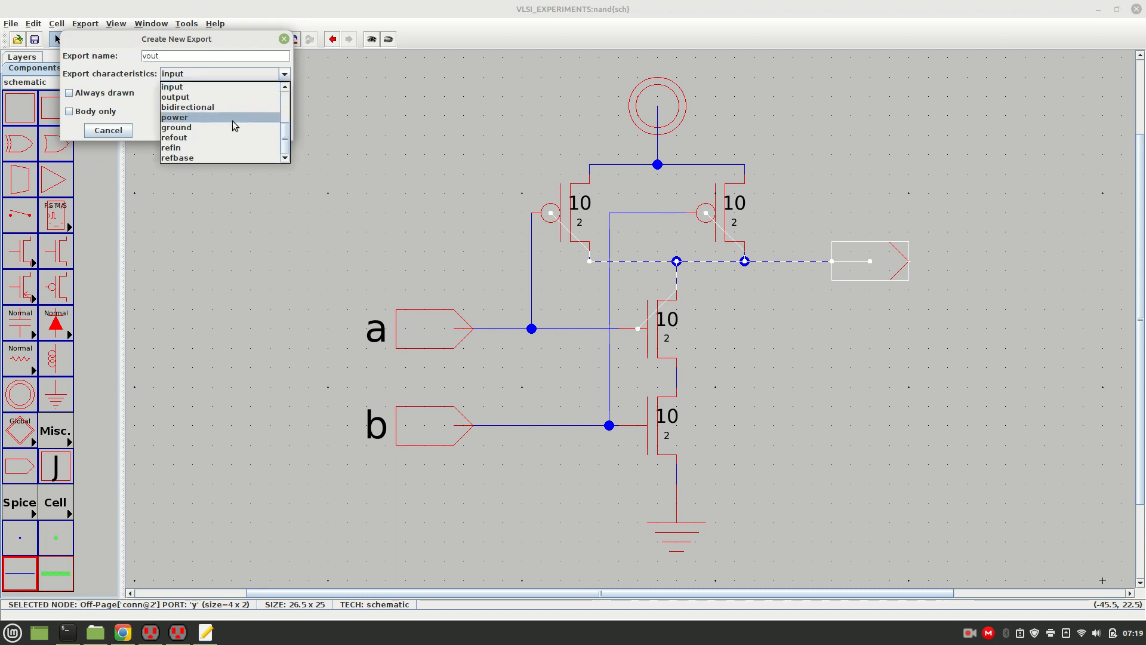
{"action": "left_click", "coordinate": [201, 98]}
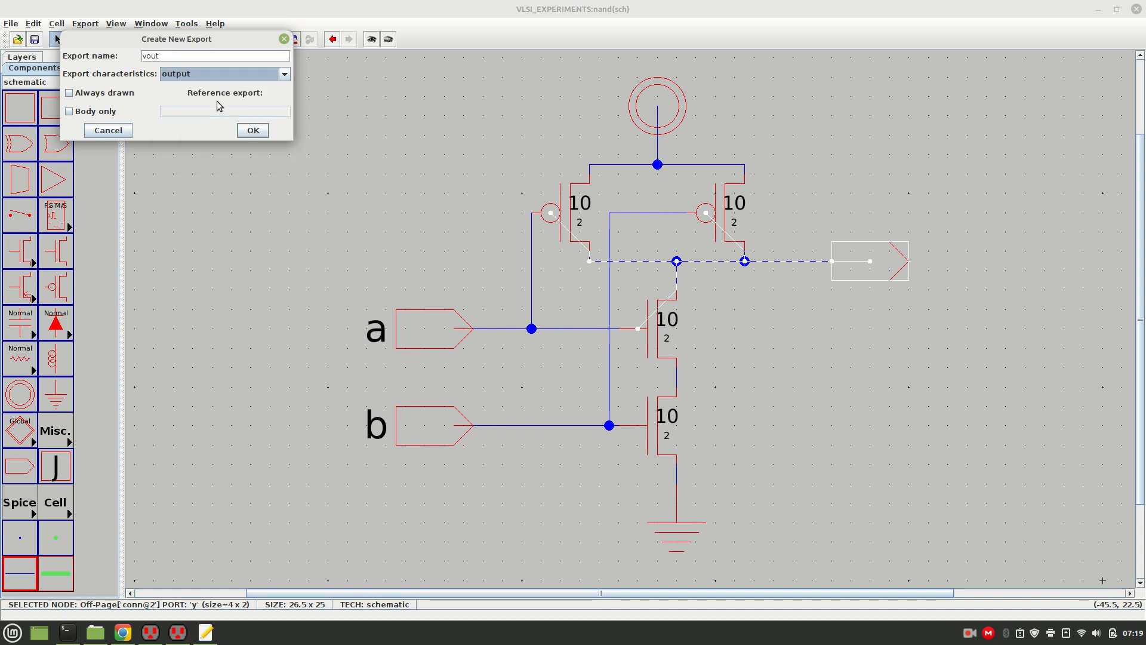
{"action": "left_click", "coordinate": [253, 132]}
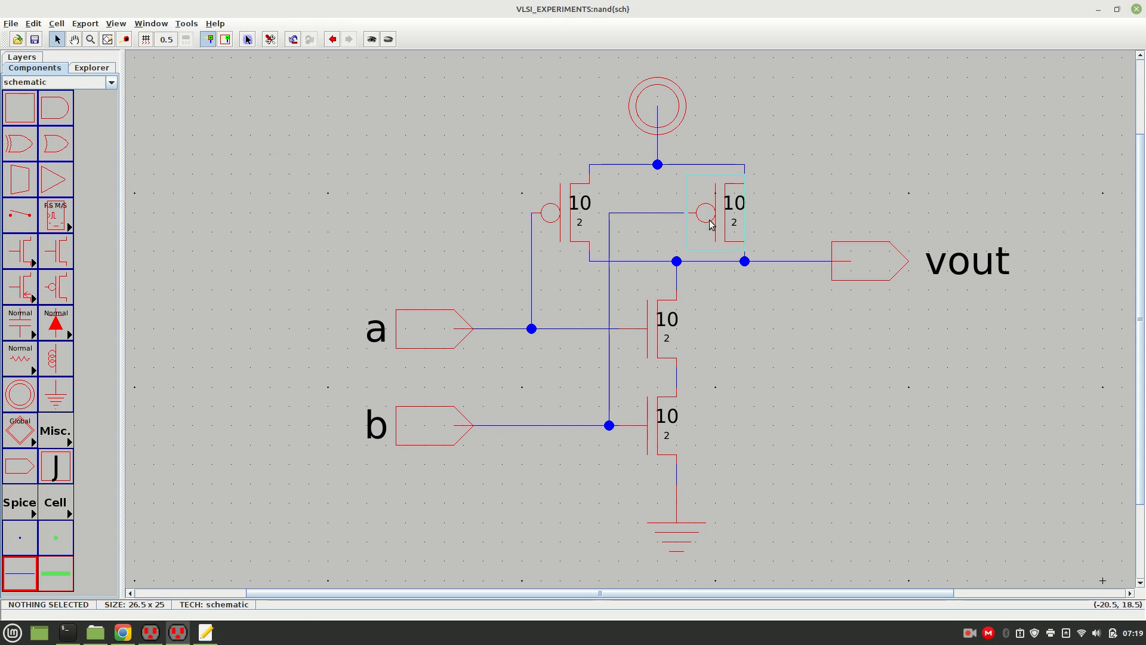
Step: Add a SPICE model to the pMOS transistor driven by input a, and move its label clear of the transistor
{"action": "left_click", "coordinate": [573, 233]}
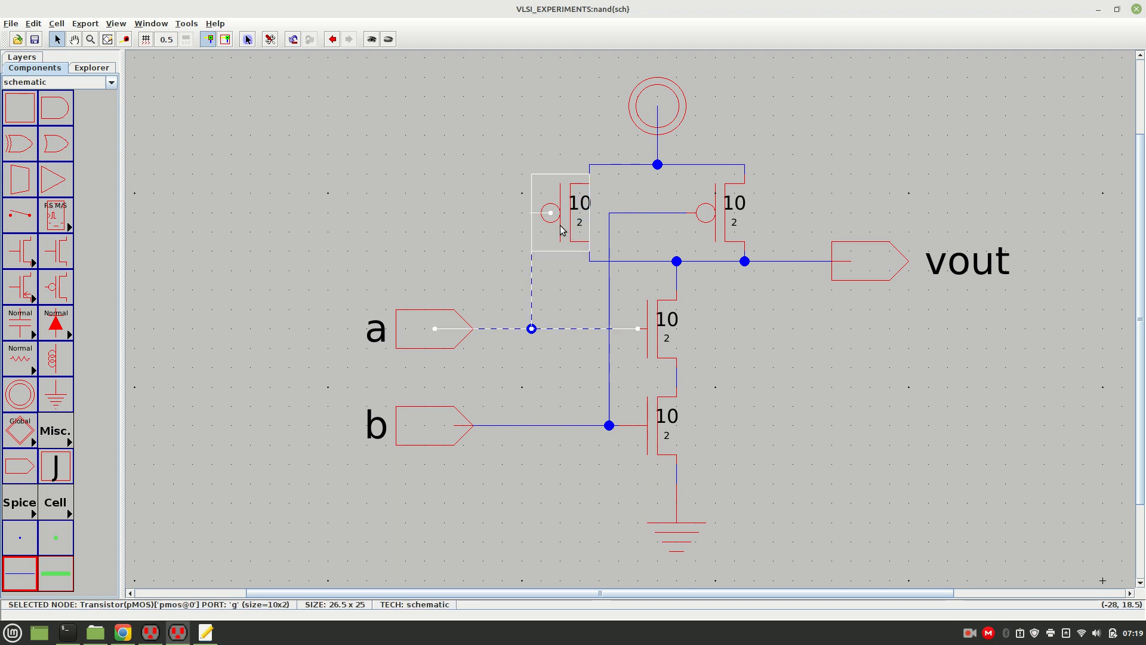
{"action": "left_click", "coordinate": [192, 27]}
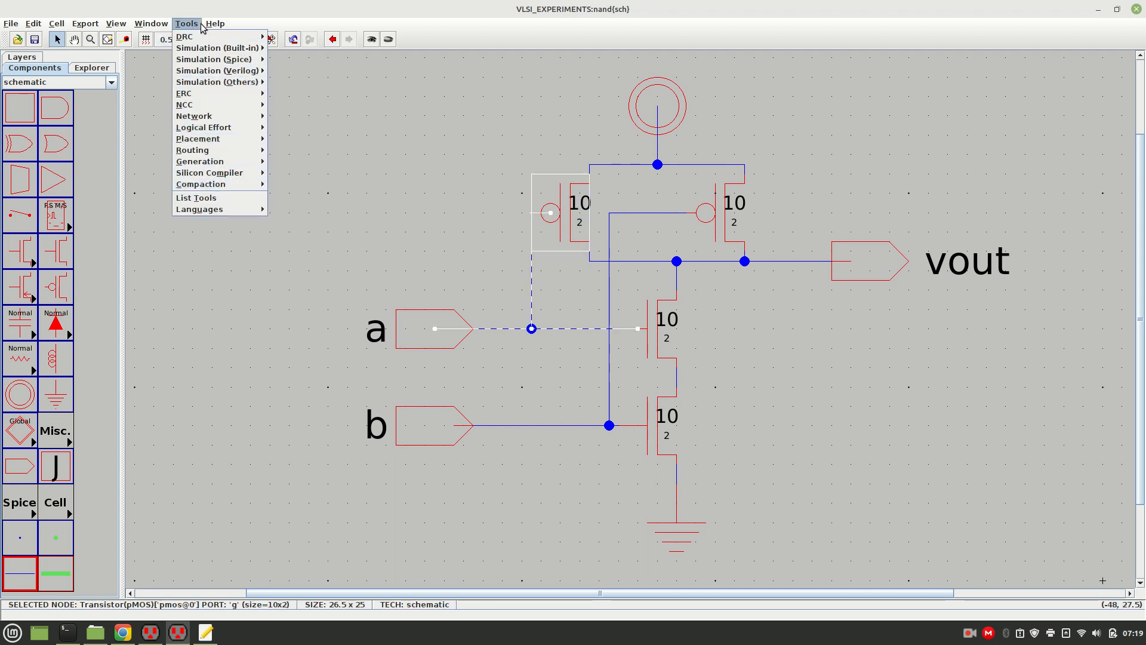
{"action": "mouse_move", "coordinate": [197, 60]}
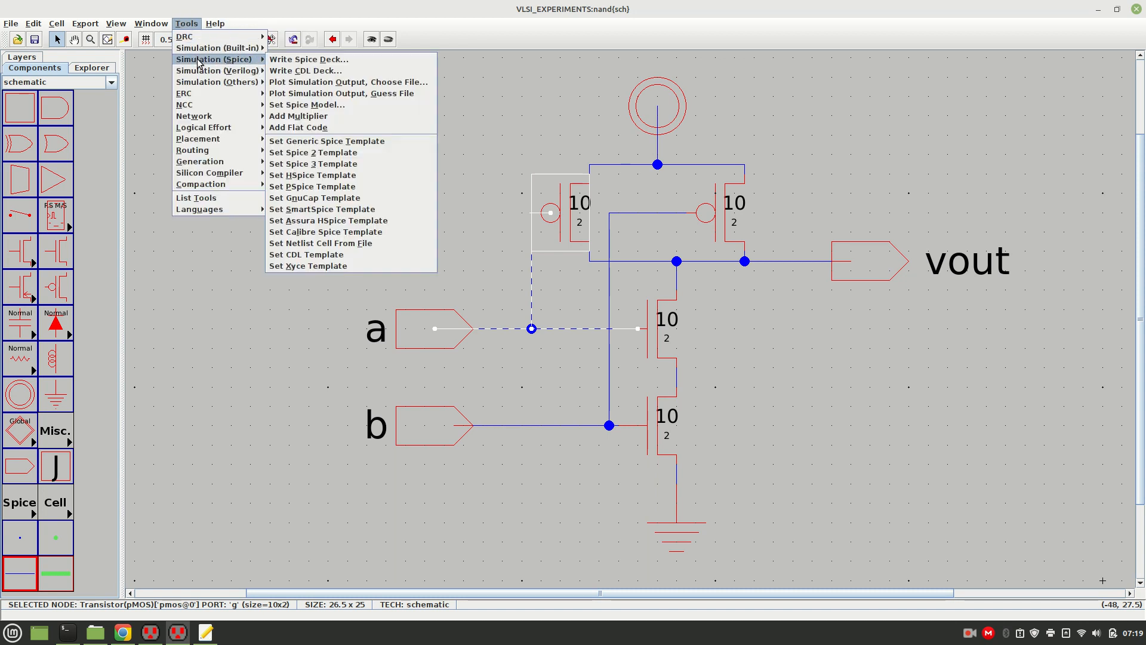
{"action": "left_click", "coordinate": [316, 106]}
{"action": "left_click_drag", "start_coordinate": [512, 210], "coordinate": [389, 214]}
{"action": "left_click", "coordinate": [802, 207]}
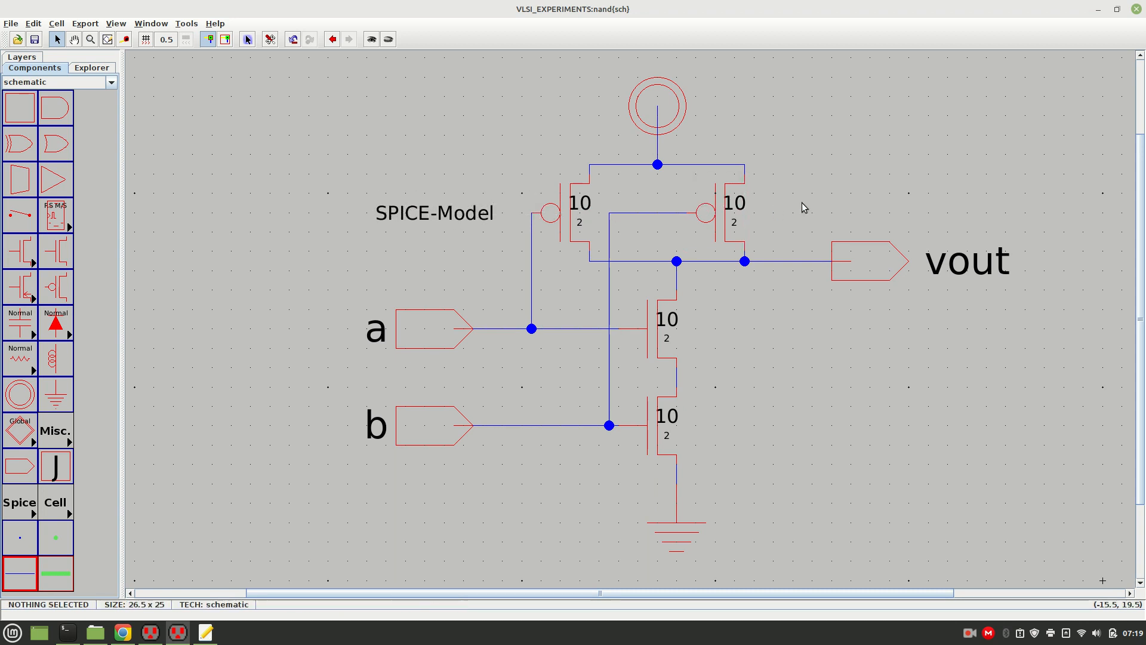
Step: Add a SPICE model to the pMOS transistor driven by input b, and move its label beside the transistor
{"action": "left_click", "coordinate": [722, 223]}
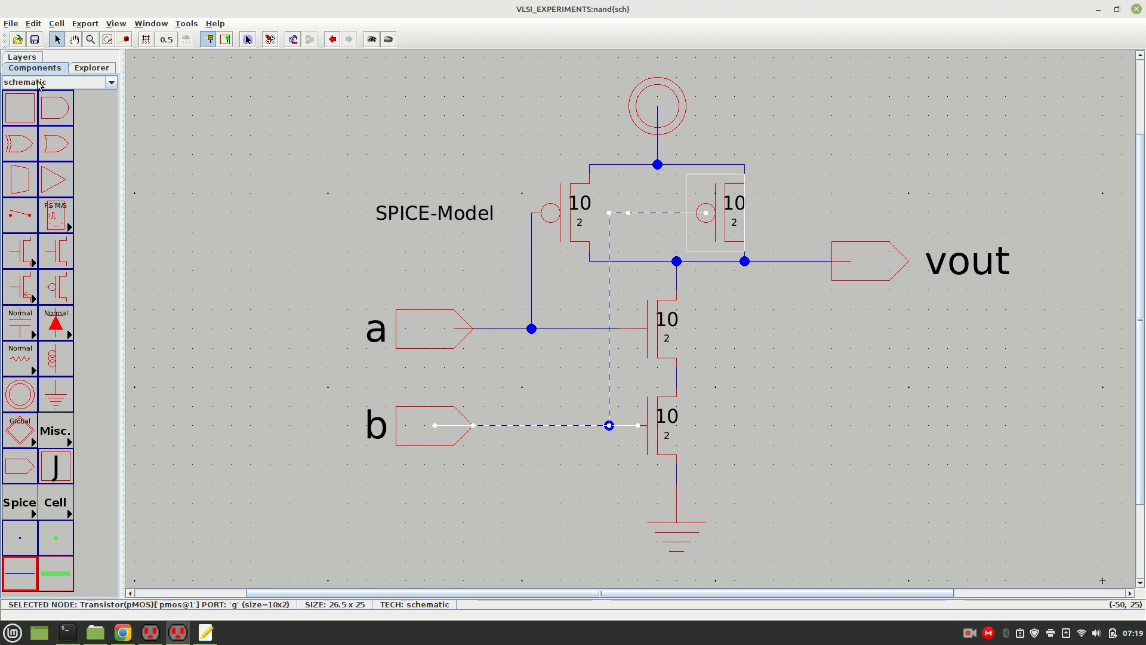
{"action": "left_click", "coordinate": [186, 25]}
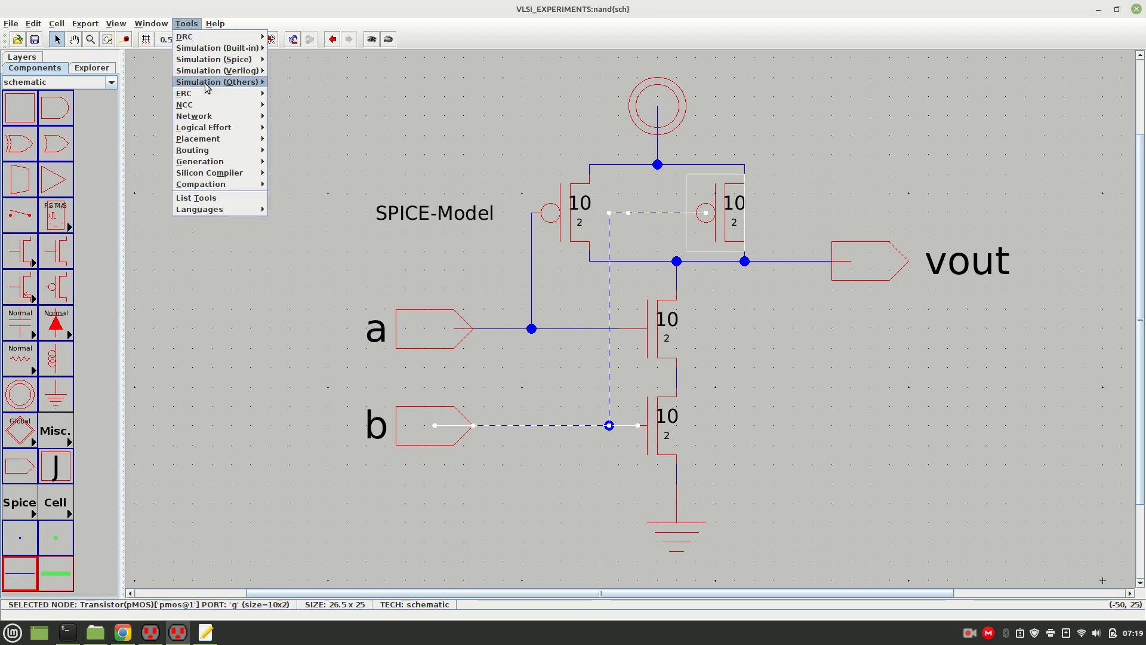
{"action": "mouse_move", "coordinate": [203, 63]}
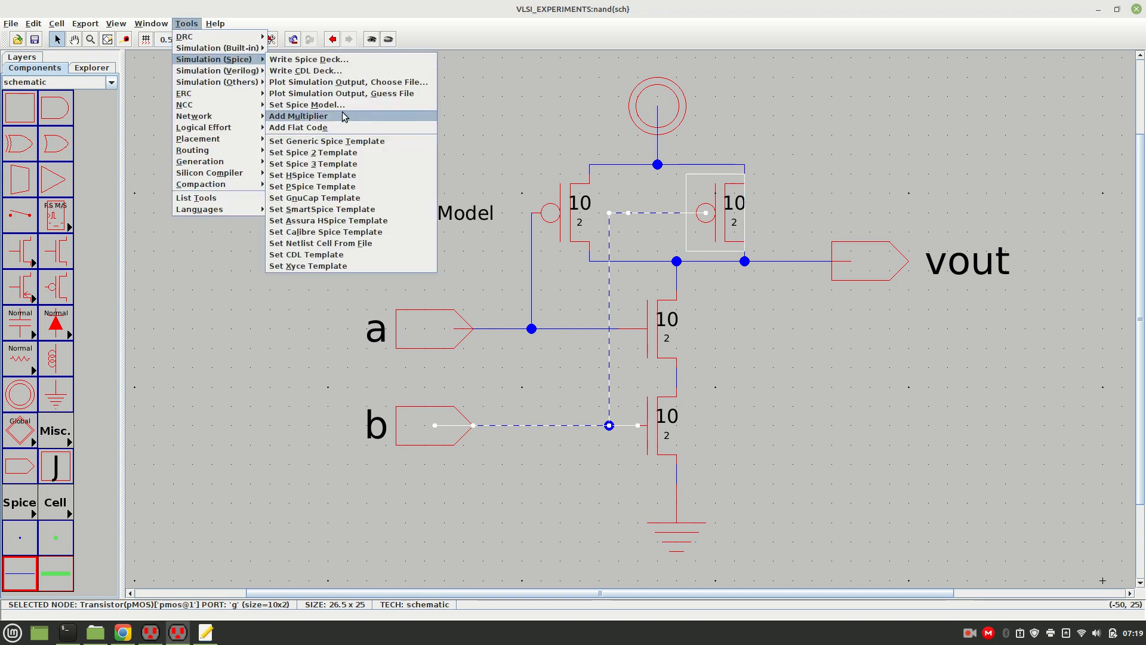
{"action": "left_click", "coordinate": [307, 105]}
{"action": "left_click_drag", "start_coordinate": [763, 222], "coordinate": [863, 217]}
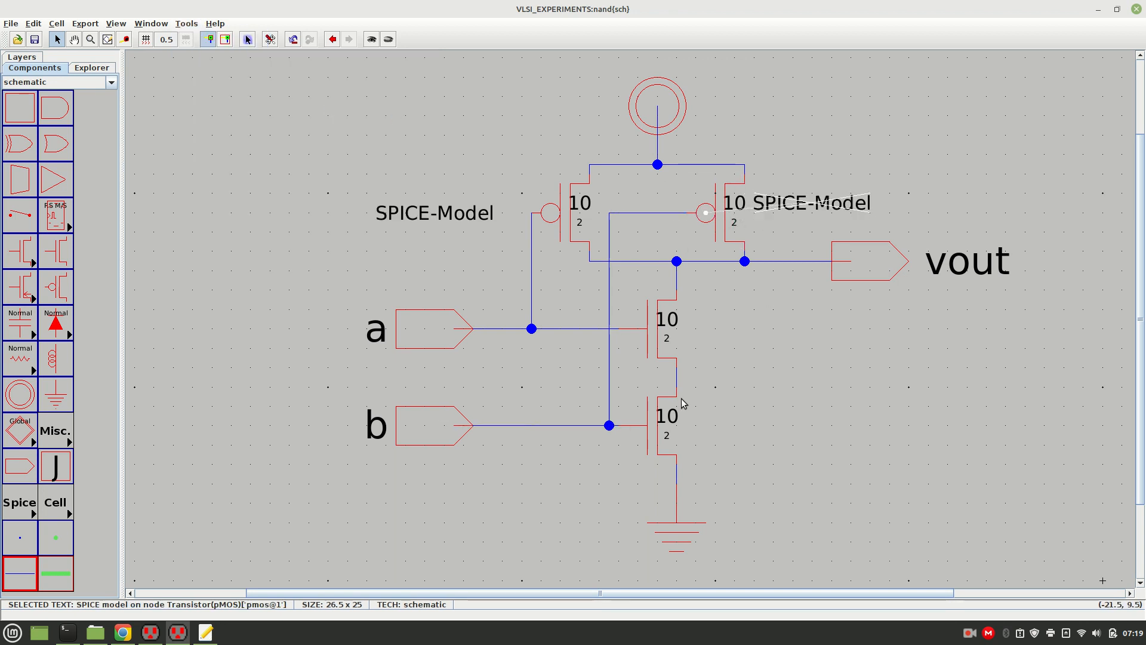
Step: Add a SPICE model to the upper nMOS transistor and place its label beside the transistor
{"action": "left_click", "coordinate": [668, 339]}
{"action": "left_click", "coordinate": [796, 352]}
{"action": "left_click", "coordinate": [682, 326]}
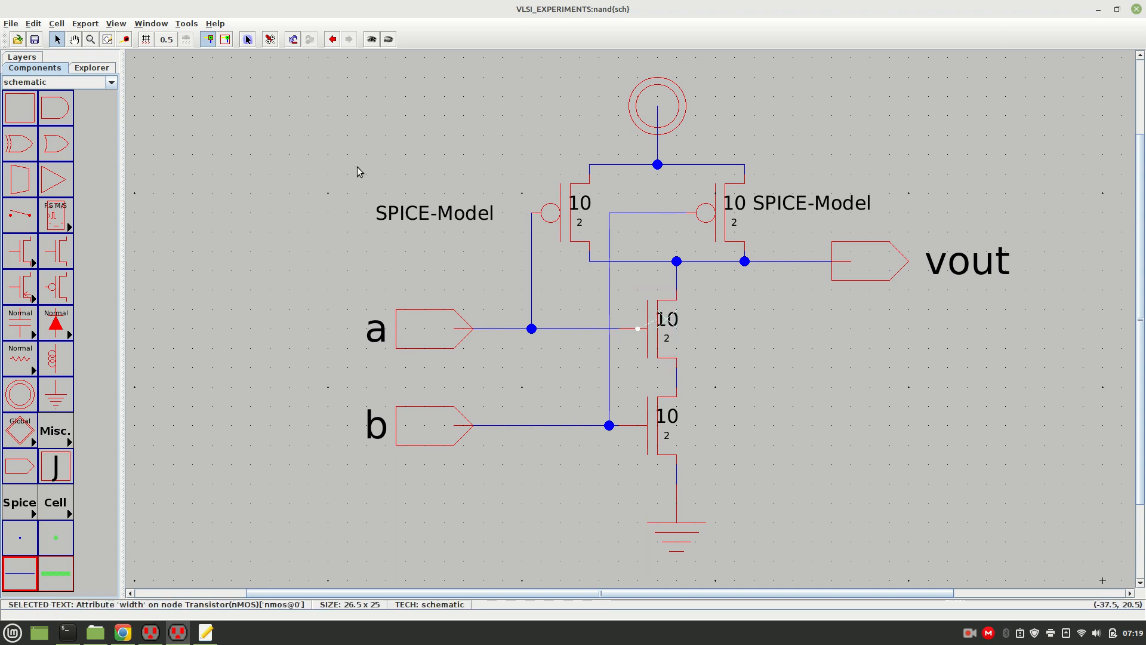
{"action": "left_click", "coordinate": [666, 338]}
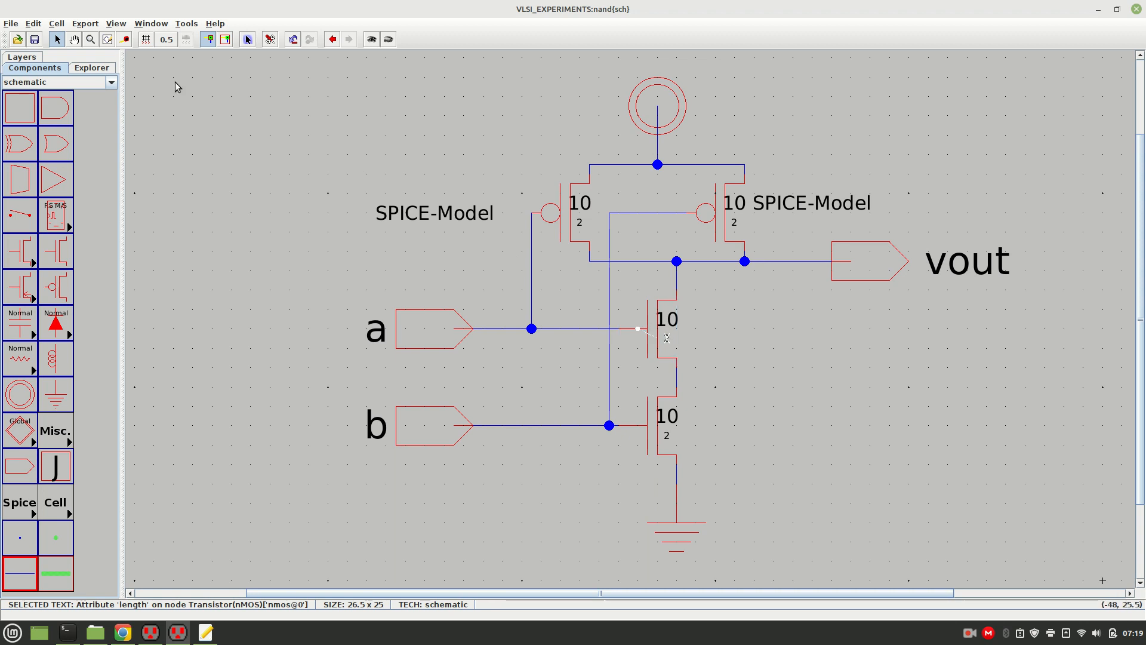
{"action": "left_click", "coordinate": [929, 388]}
{"action": "left_click", "coordinate": [650, 324]}
{"action": "left_click", "coordinate": [179, 25]}
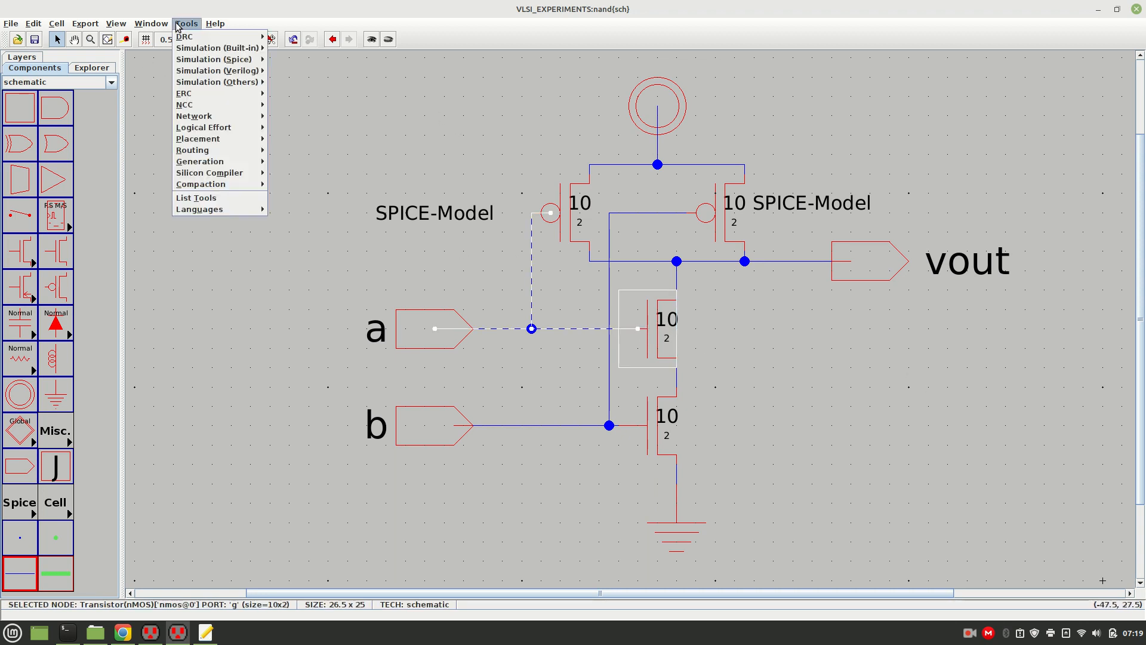
{"action": "mouse_move", "coordinate": [204, 61]}
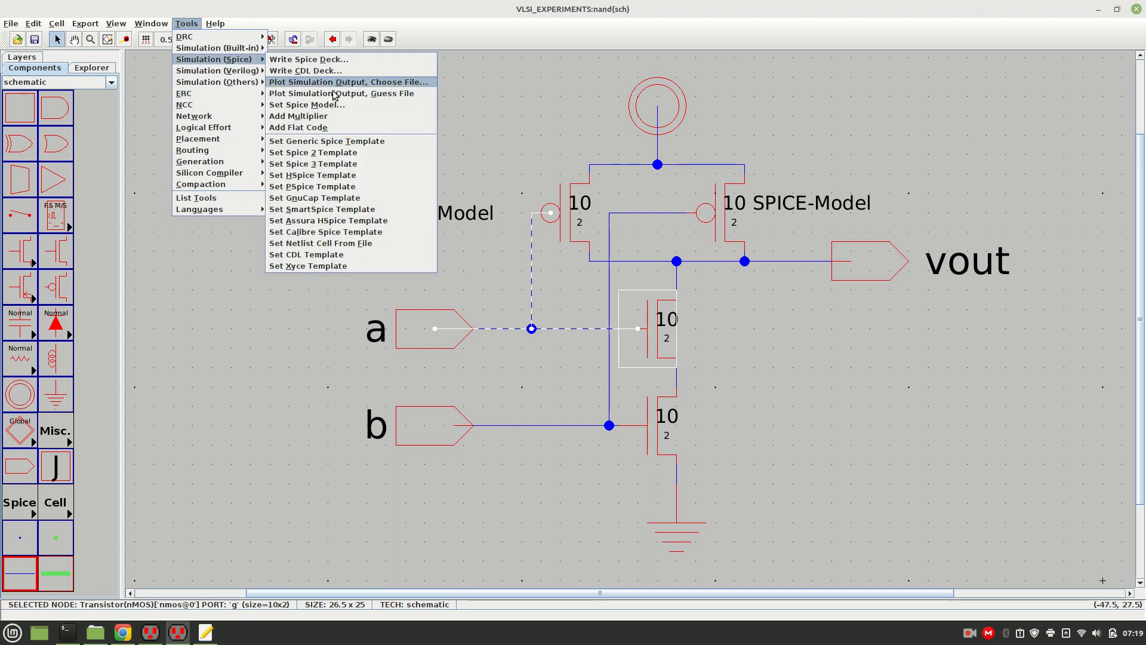
{"action": "left_click", "coordinate": [310, 105]}
{"action": "left_click_drag", "start_coordinate": [810, 364], "coordinate": [807, 329]}
{"action": "left_click", "coordinate": [801, 422]}
Step: Add a SPICE model to the lower nMOS transistor and move its label beside the transistor
{"action": "left_click", "coordinate": [673, 453]}
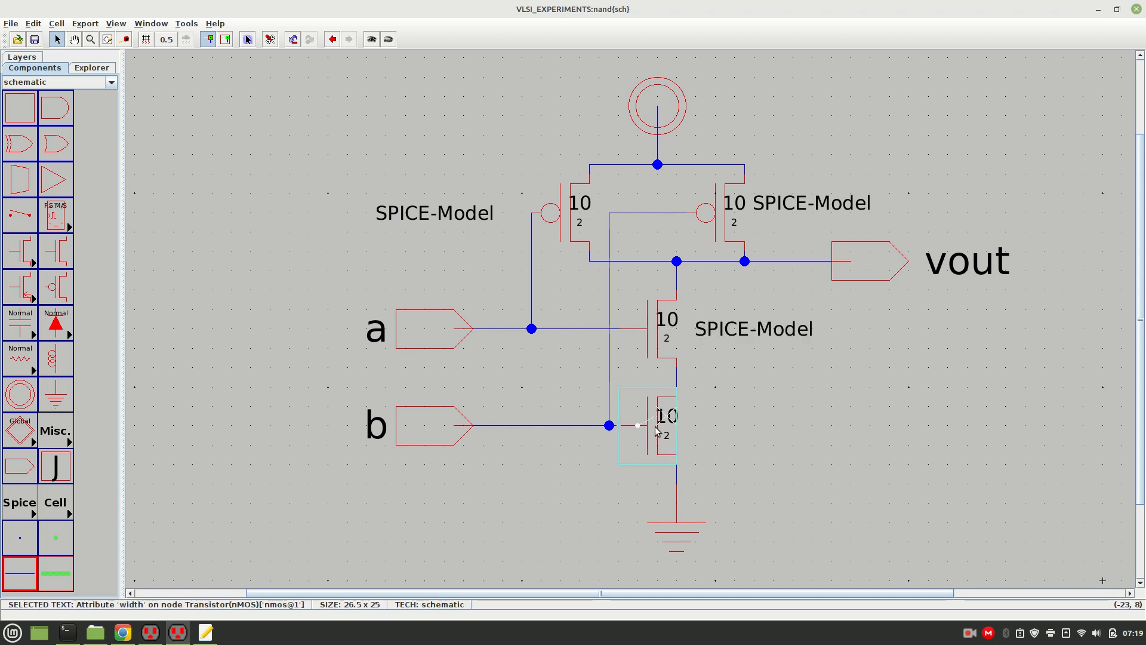
{"action": "left_click", "coordinate": [673, 448]}
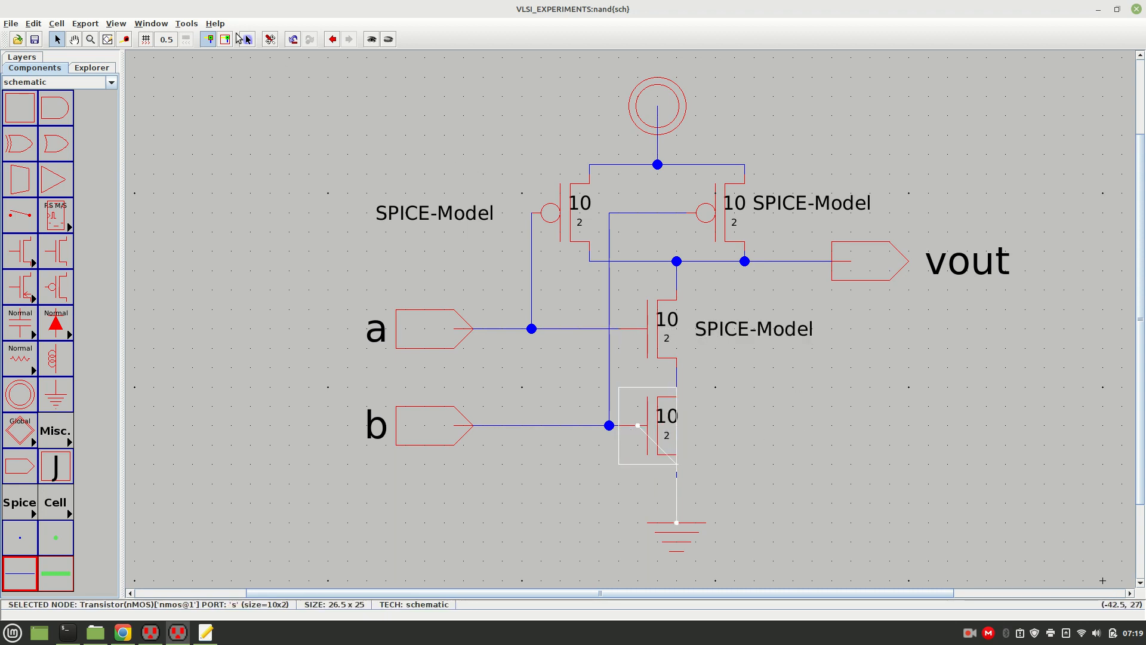
{"action": "left_click", "coordinate": [195, 24]}
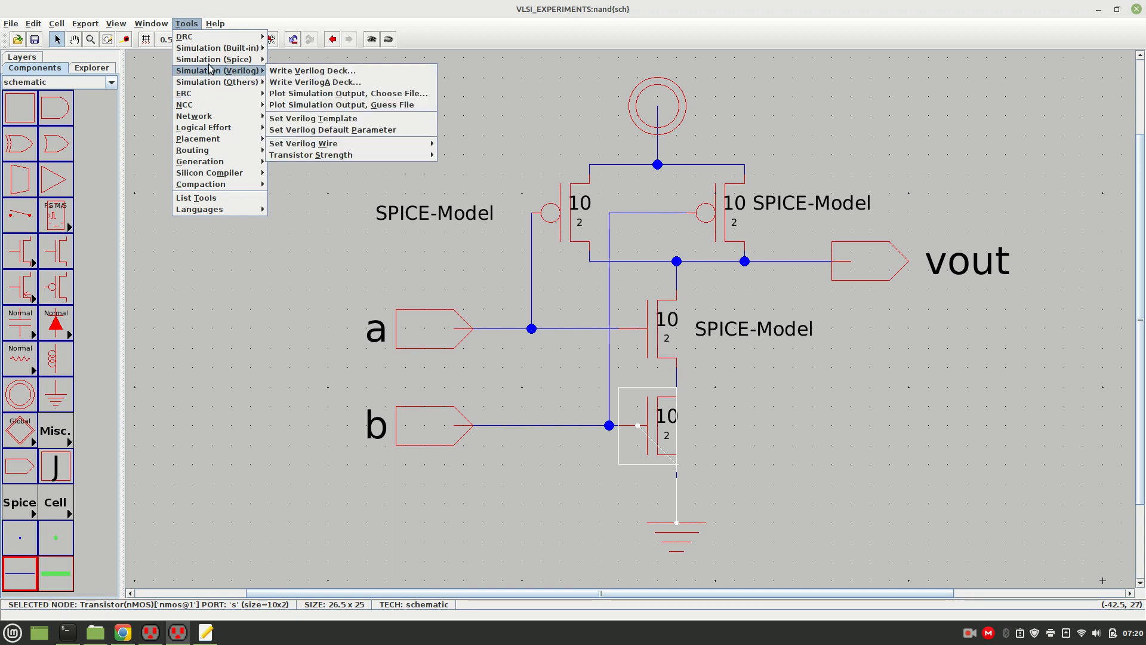
{"action": "mouse_move", "coordinate": [209, 61]}
{"action": "left_click", "coordinate": [307, 105]}
{"action": "left_click", "coordinate": [715, 330]}
{"action": "left_click", "coordinate": [719, 368]}
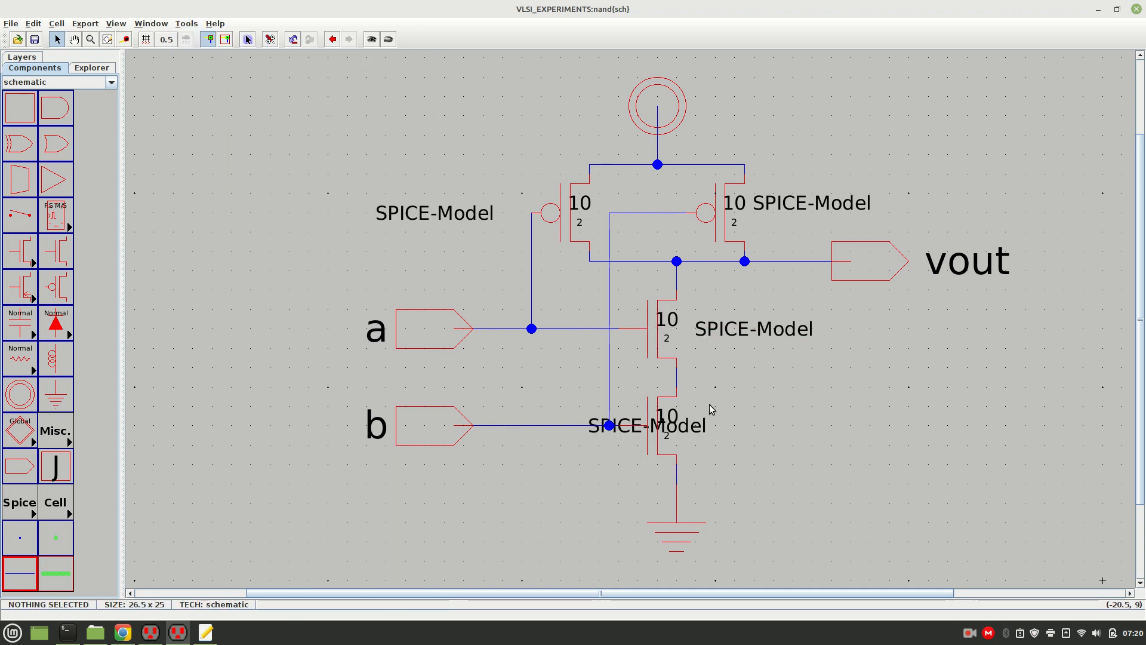
{"action": "left_click_drag", "start_coordinate": [705, 430], "coordinate": [801, 428]}
Step: Set the SPICE model of the pMOS driven by input a to pmos, and move the label closer to the transistor
{"action": "double_click", "coordinate": [434, 213]}
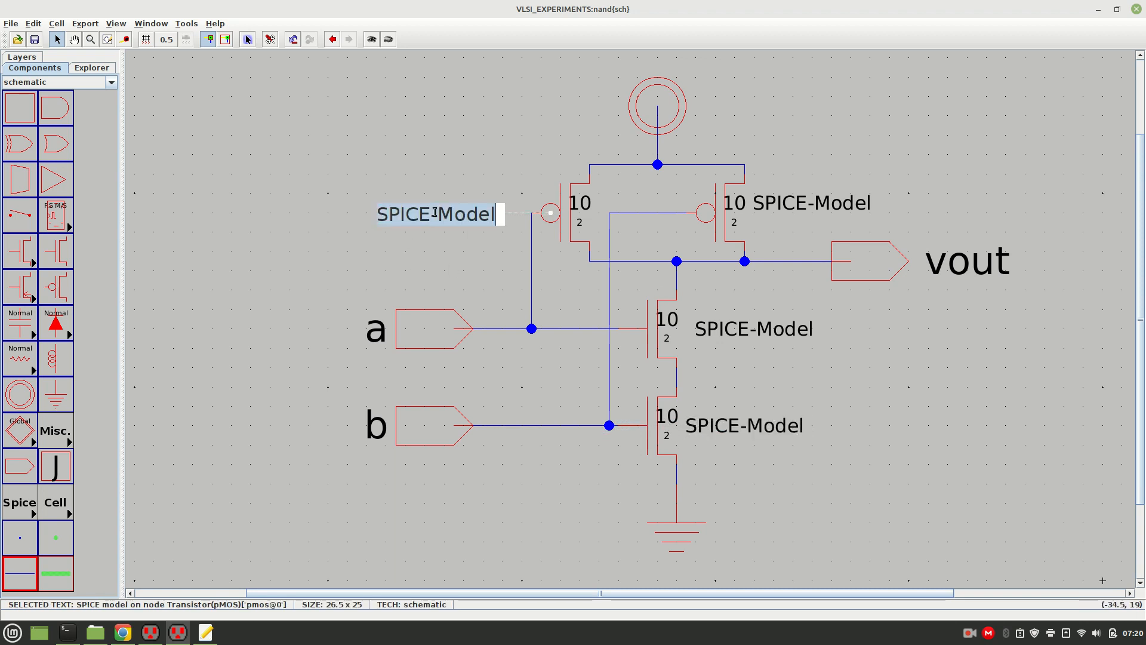
{"action": "type", "text": "pmos"}
{"action": "key", "text": "Return"}
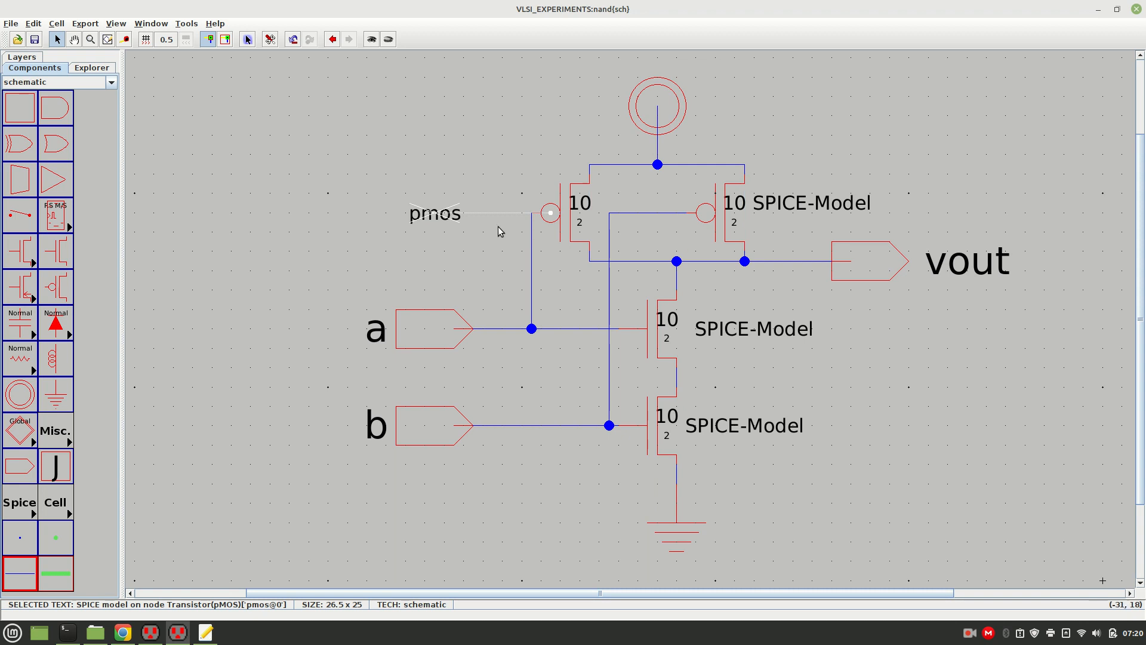
{"action": "left_click_drag", "start_coordinate": [435, 213], "coordinate": [482, 213]}
{"action": "left_click", "coordinate": [450, 172]}
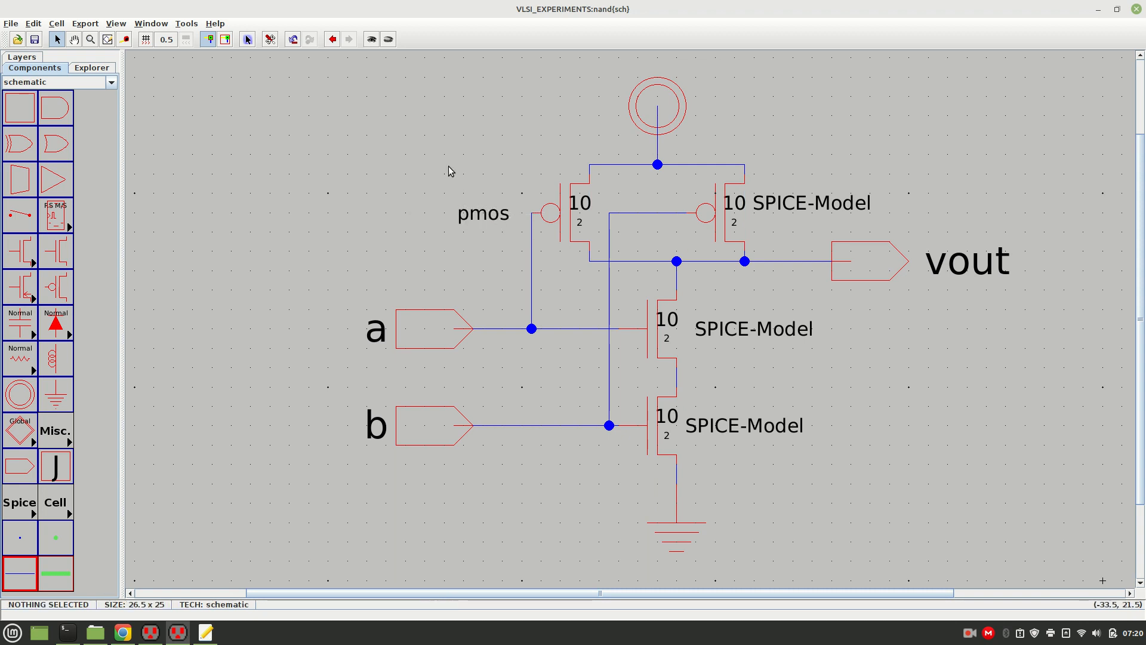
Step: Set the SPICE model of the pMOS driven by input b to pmos
{"action": "double_click", "coordinate": [803, 203]}
{"action": "type", "text": "pmoa"}
{"action": "key", "text": "Return"}
{"action": "double_click", "coordinate": [835, 213]}
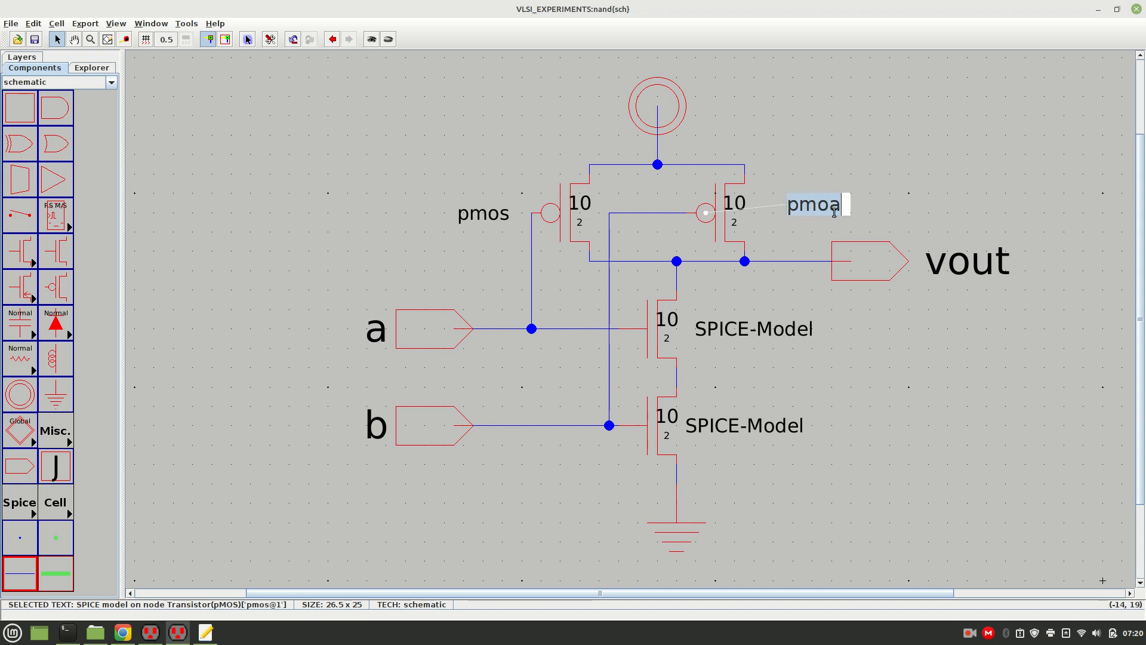
{"action": "type", "text": "0"}
{"action": "key", "text": "BackSpace"}
{"action": "type", "text": "pmos"}
{"action": "key", "text": "Return"}
{"action": "left_click", "coordinate": [761, 346]}
Step: Set the SPICE model of both nMOS transistors to nmos, and move the upper one's label closer to its transistor
{"action": "double_click", "coordinate": [746, 329]}
{"action": "type", "text": "nmos"}
{"action": "key", "text": "Return"}
{"action": "double_click", "coordinate": [751, 425]}
{"action": "type", "text": "nmos"}
{"action": "key", "text": "Return"}
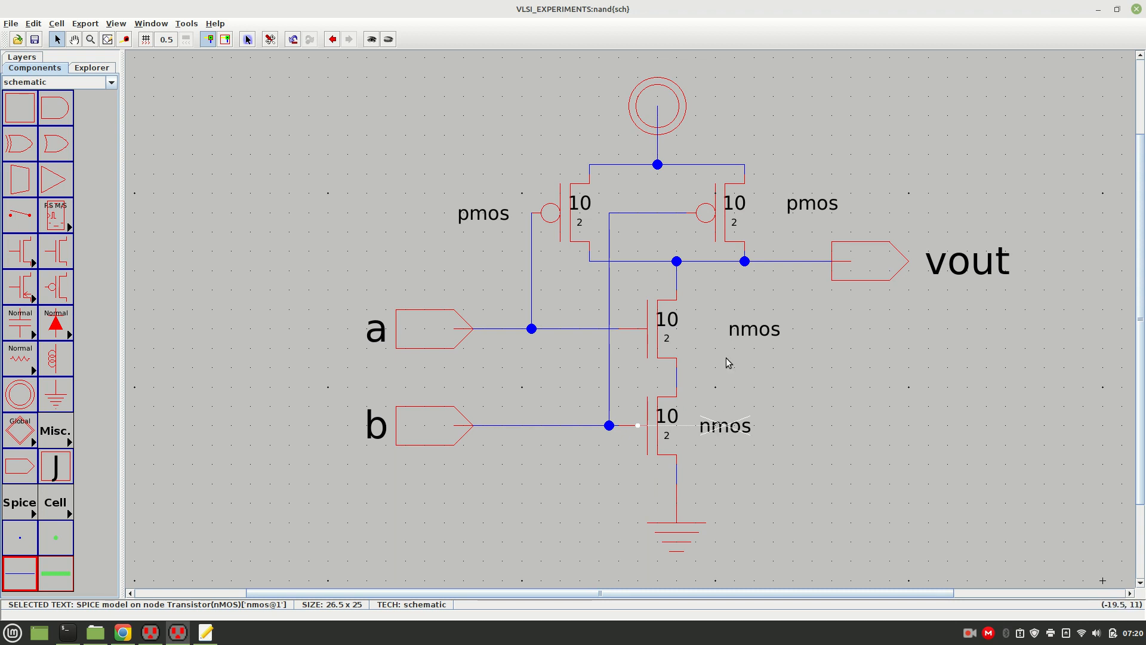
{"action": "left_click_drag", "start_coordinate": [754, 334], "coordinate": [715, 334]}
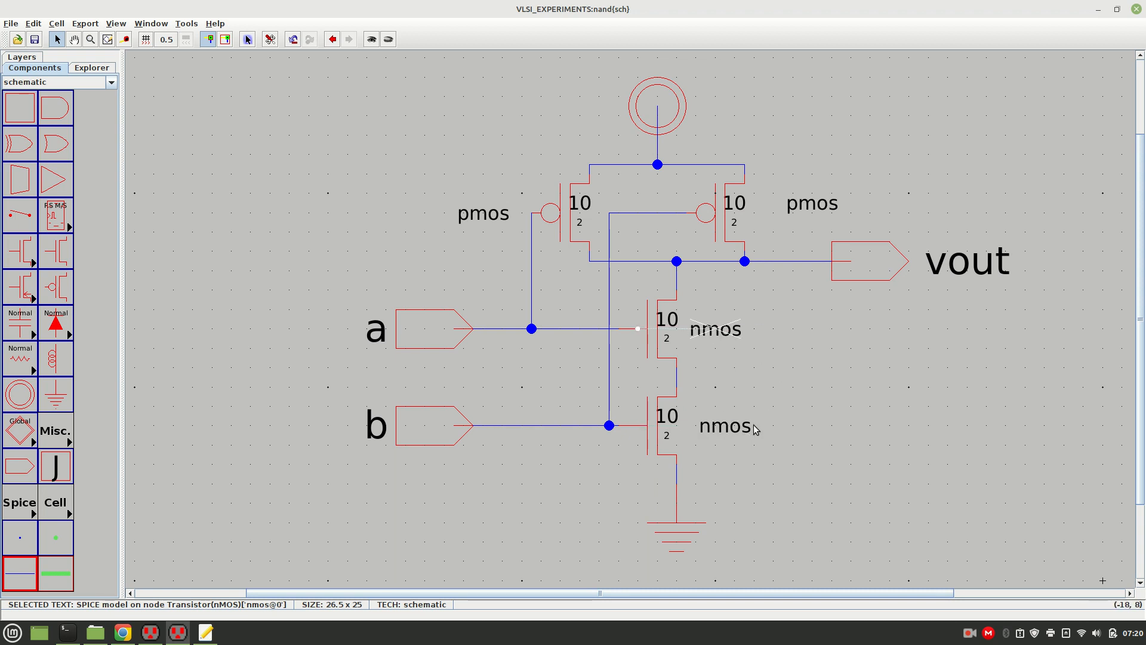
Step: Move the lower nMOS transistor's model label closer to its transistor, and run the schematic design rule check
{"action": "left_click_drag", "start_coordinate": [737, 432], "coordinate": [727, 433]}
{"action": "left_click", "coordinate": [788, 430]}
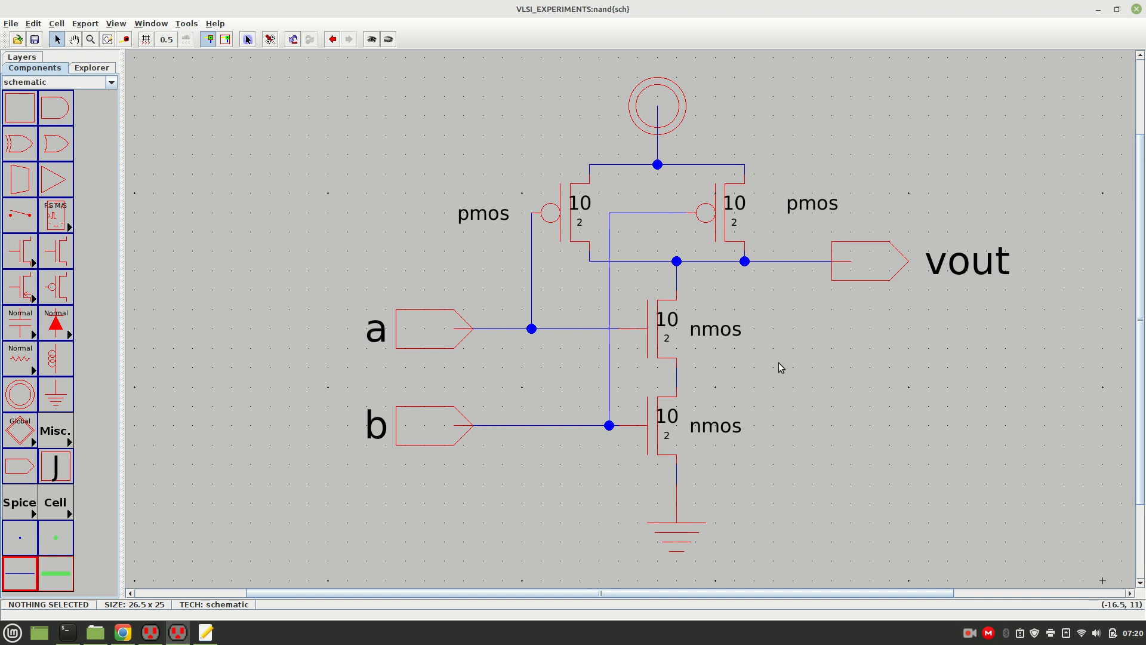
{"action": "left_click", "coordinate": [186, 23]}
{"action": "mouse_move", "coordinate": [215, 37]}
{"action": "left_click", "coordinate": [280, 39]}
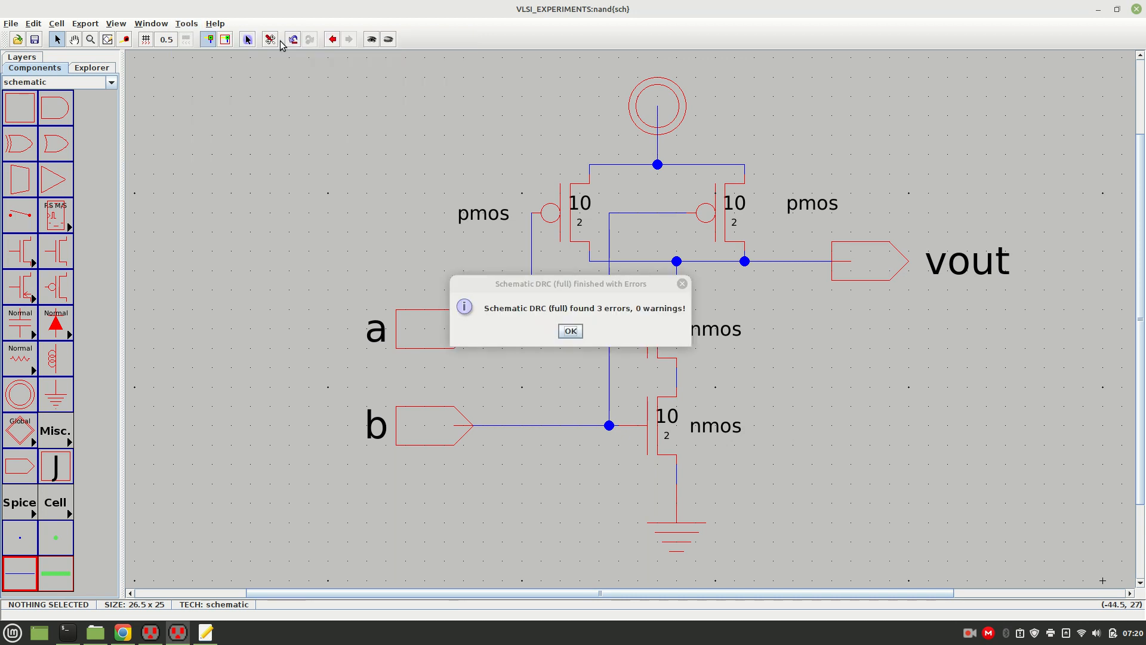
{"action": "left_click", "coordinate": [570, 331]}
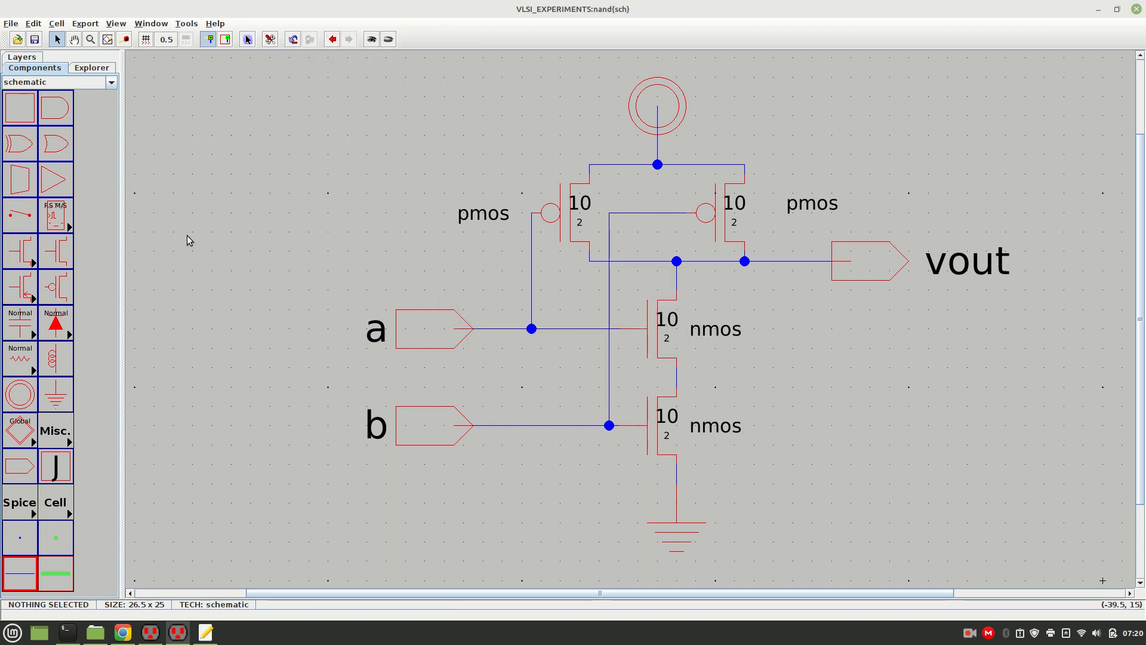
Step: Expand the schematic DRC errors for the nand cell and delete each of the three unnecessary wire pins they flag
{"action": "left_click", "coordinate": [90, 70]}
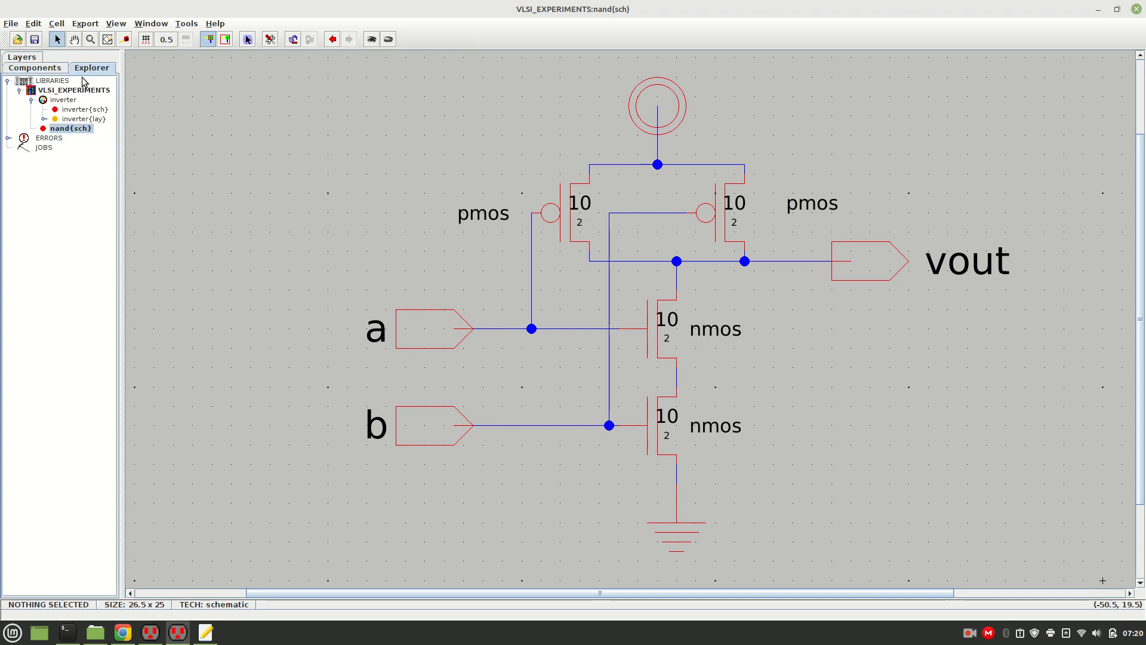
{"action": "left_click", "coordinate": [7, 138]}
{"action": "left_click", "coordinate": [19, 148]}
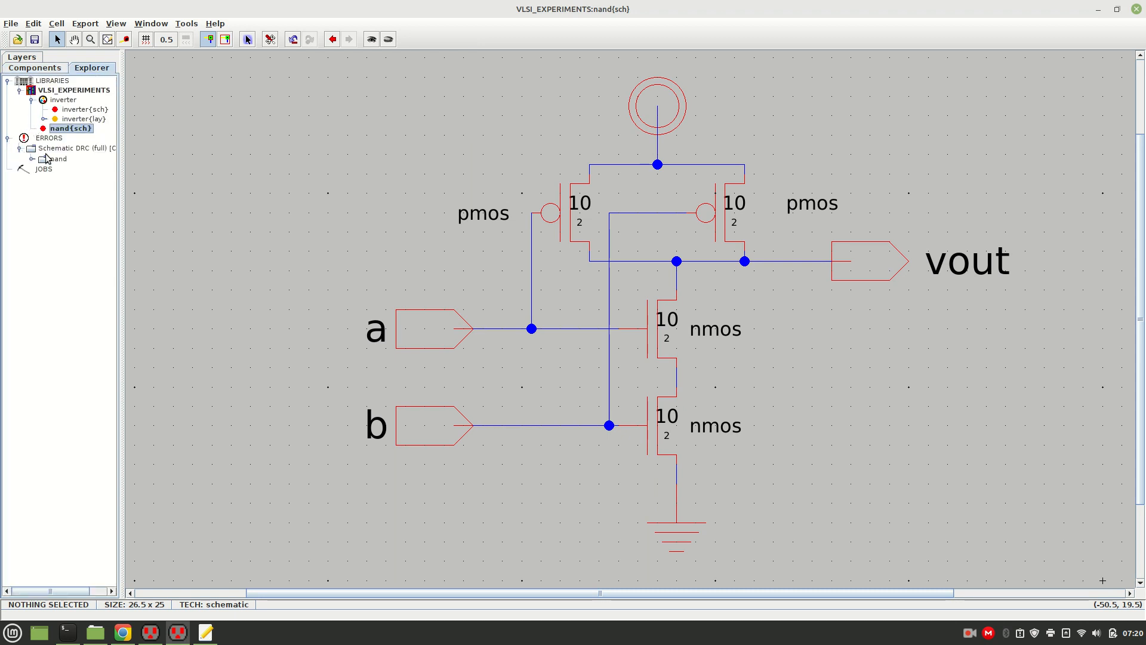
{"action": "left_click", "coordinate": [32, 159]}
{"action": "left_click", "coordinate": [76, 169]}
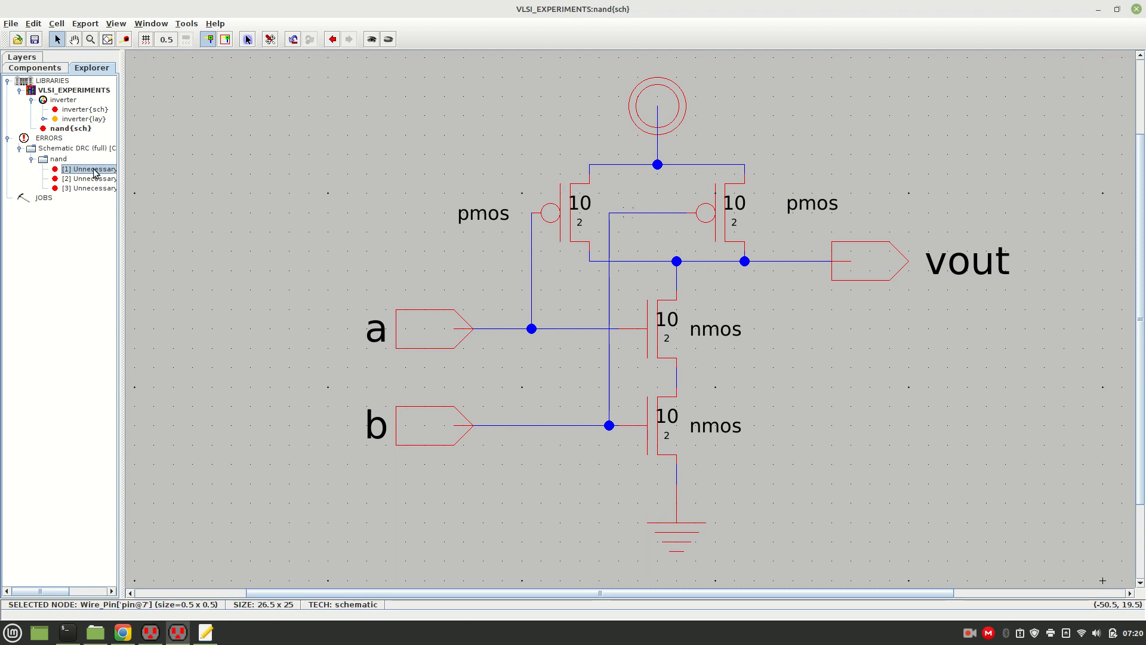
{"action": "key", "text": "Delete"}
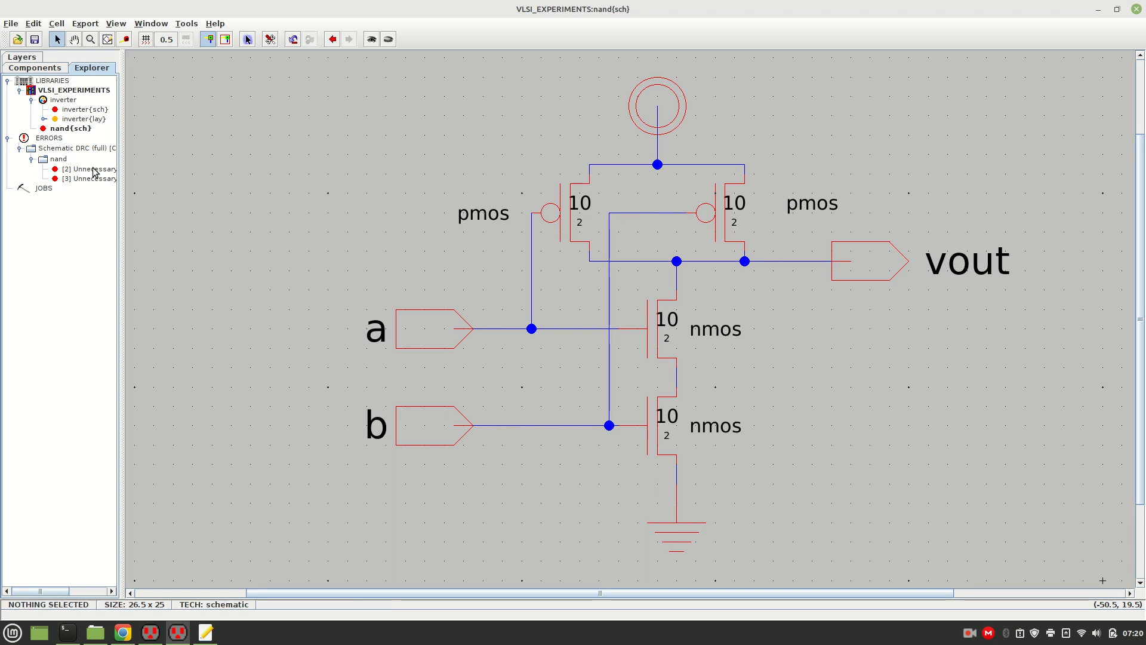
{"action": "left_click", "coordinate": [94, 170]}
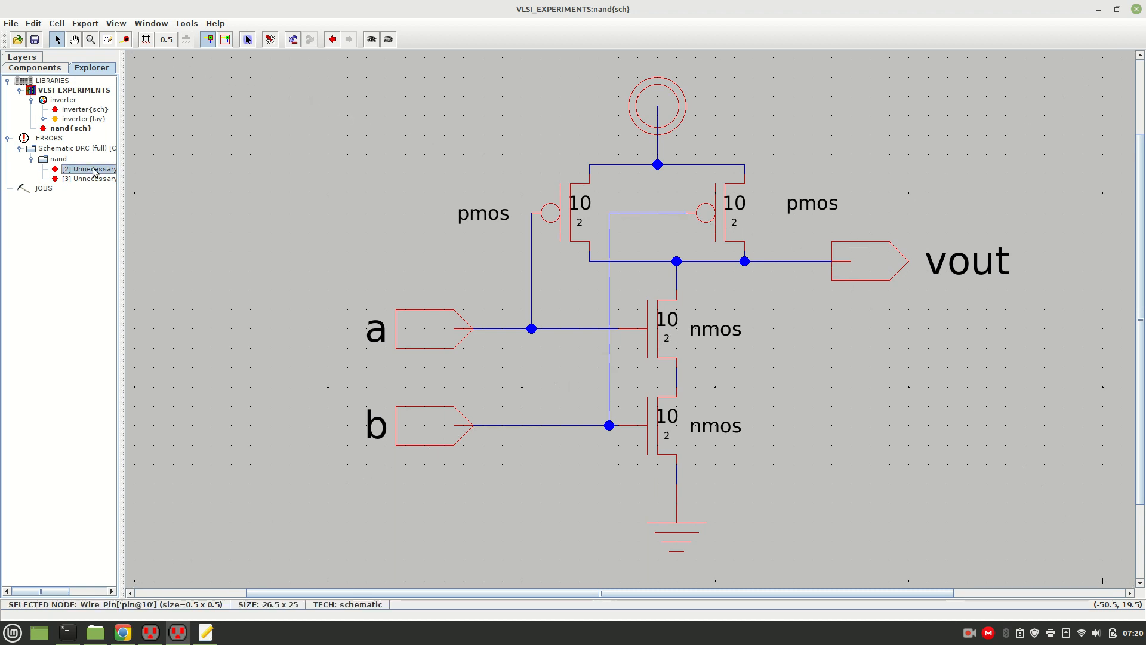
{"action": "key", "text": "Delete"}
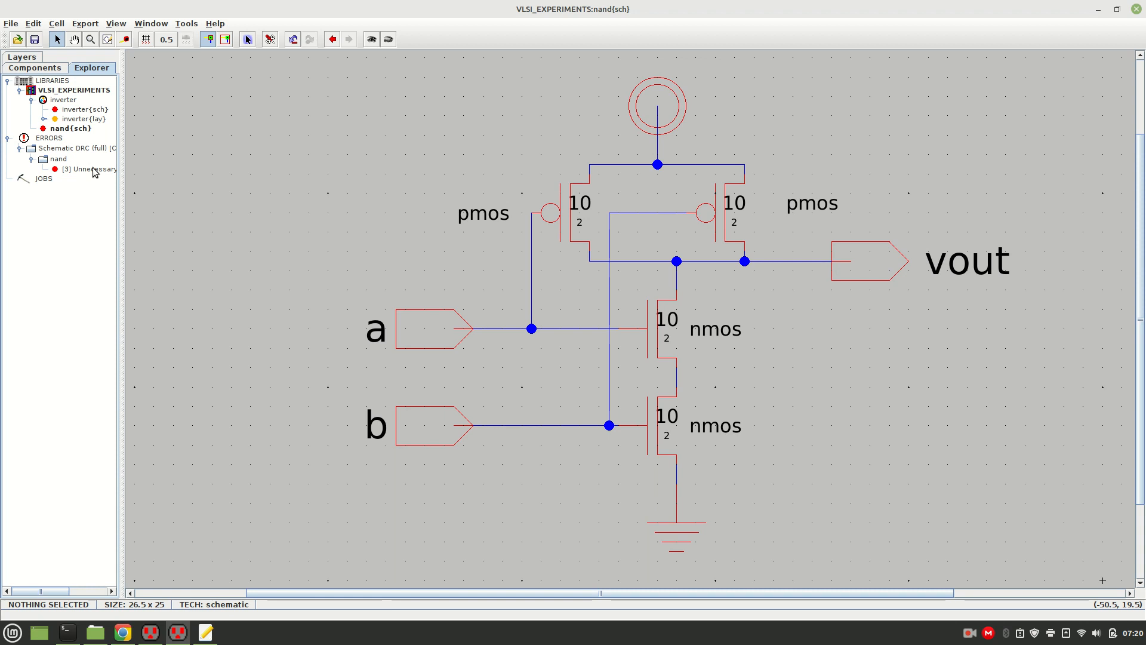
{"action": "left_click", "coordinate": [94, 170]}
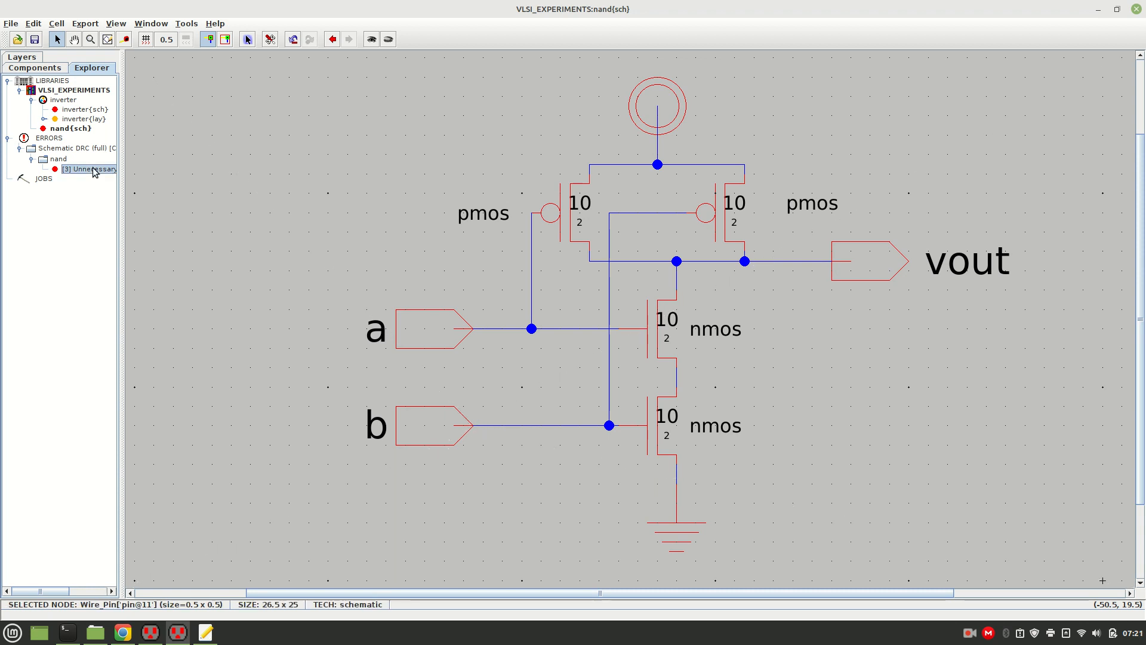
{"action": "key", "text": "Delete"}
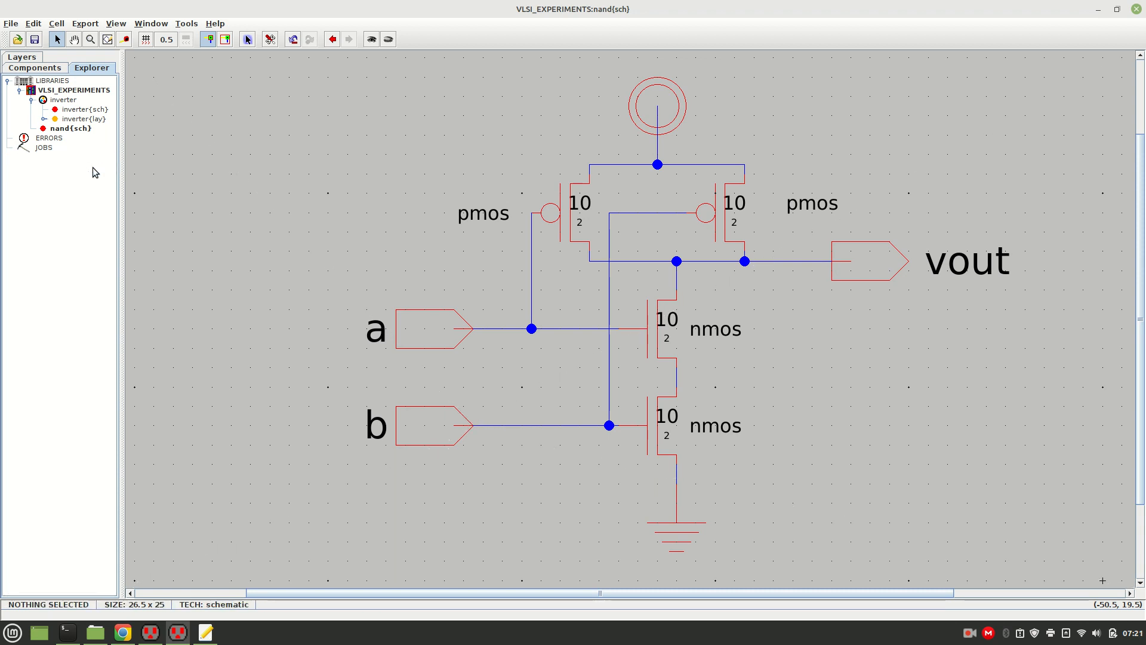
Step: Rerun the design rule check on the nand schematic and examine its report in the messages window
{"action": "left_click", "coordinate": [186, 24]}
{"action": "mouse_move", "coordinate": [251, 37]}
{"action": "left_click", "coordinate": [297, 37]}
{"action": "left_click", "coordinate": [139, 600]}
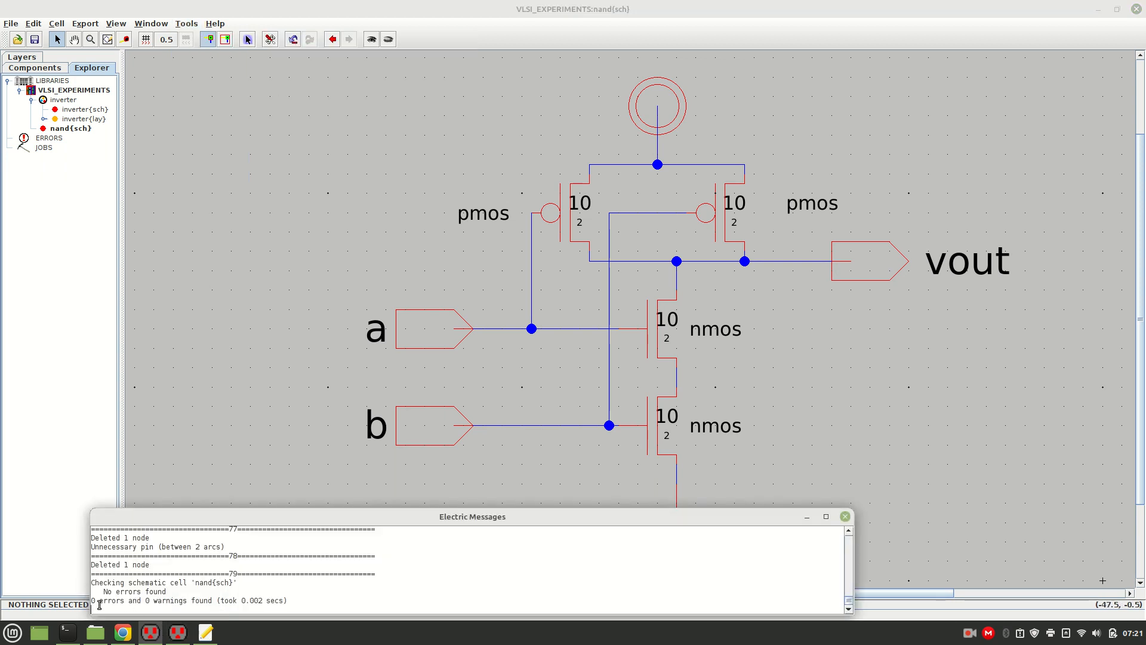
{"action": "left_click", "coordinate": [257, 267]}
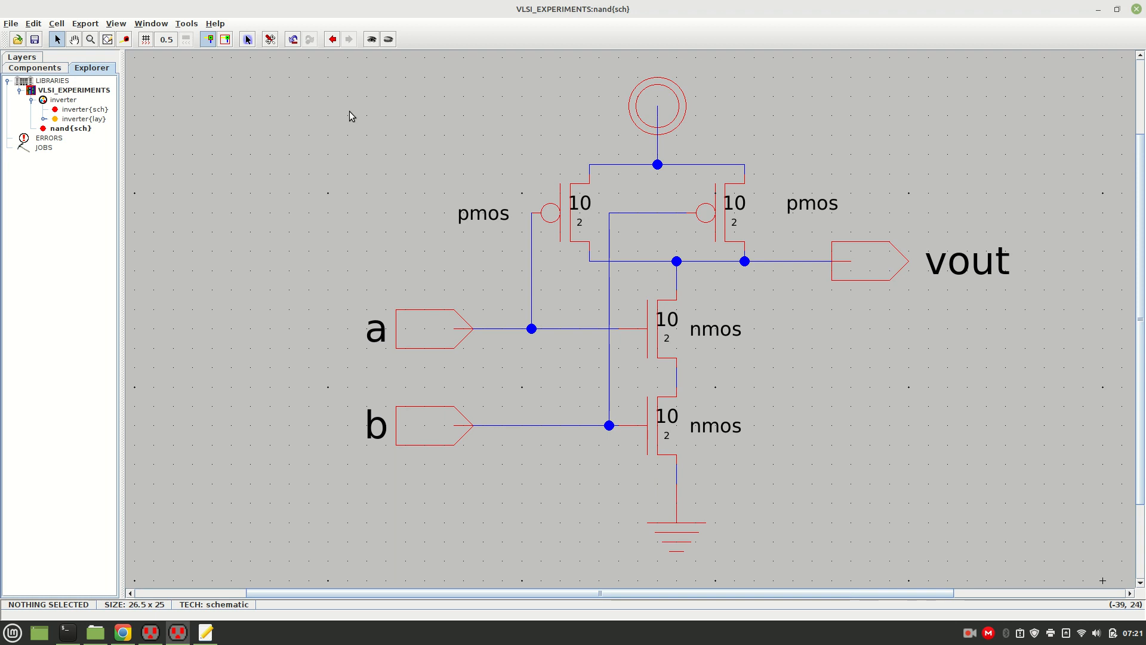
Step: Place a SPICE code text object in the empty area above and to the left of the NAND circuit
{"action": "left_click", "coordinate": [52, 68]}
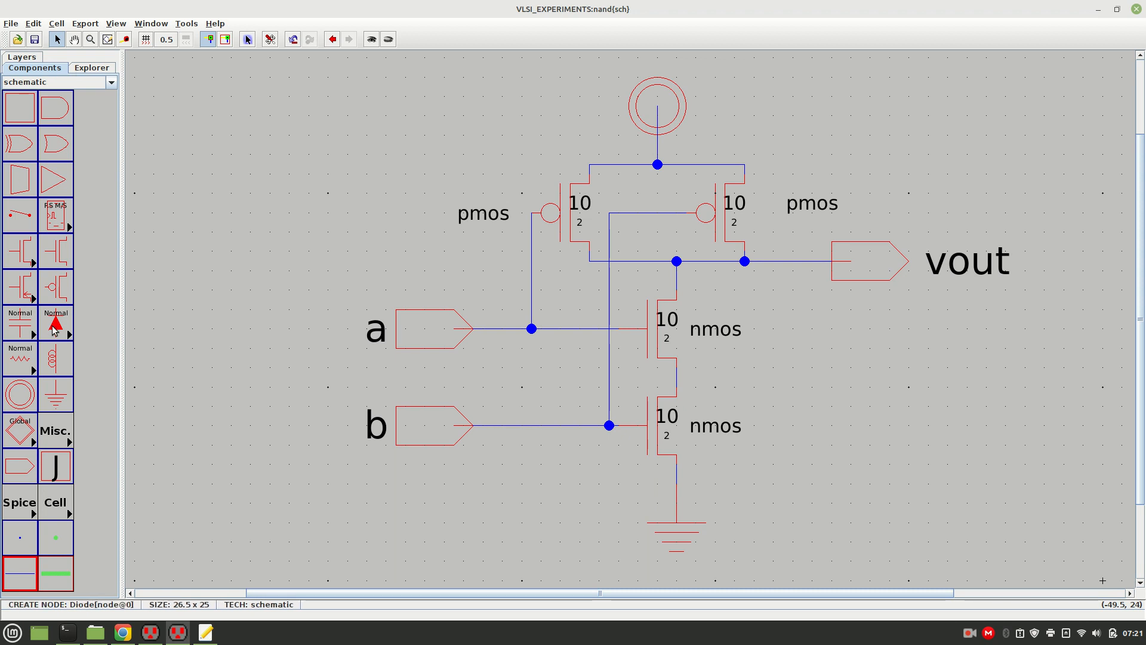
{"action": "left_click", "coordinate": [58, 430]}
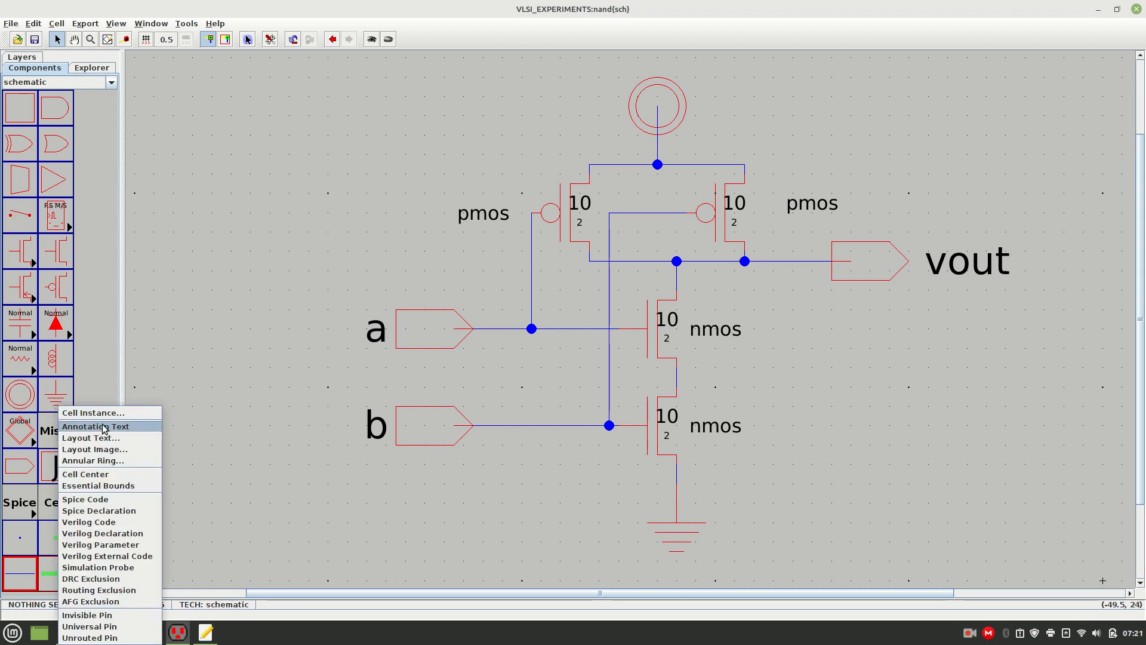
{"action": "left_click", "coordinate": [111, 499]}
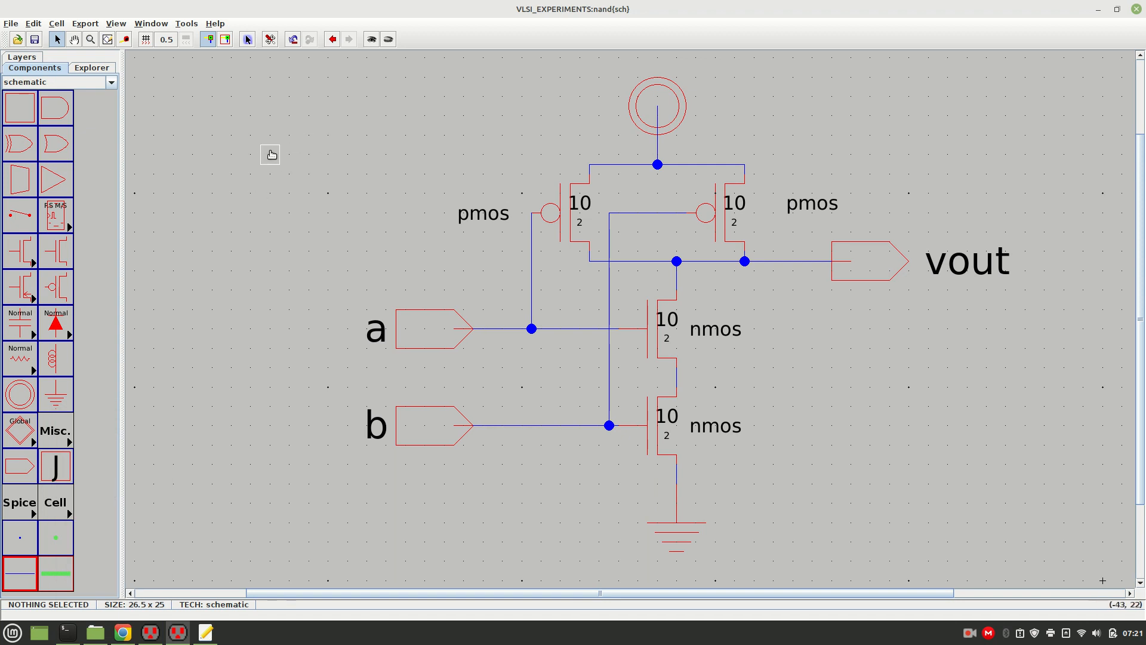
{"action": "left_click", "coordinate": [261, 125]}
{"action": "double_click", "coordinate": [265, 130]}
{"action": "left_click", "coordinate": [289, 177]}
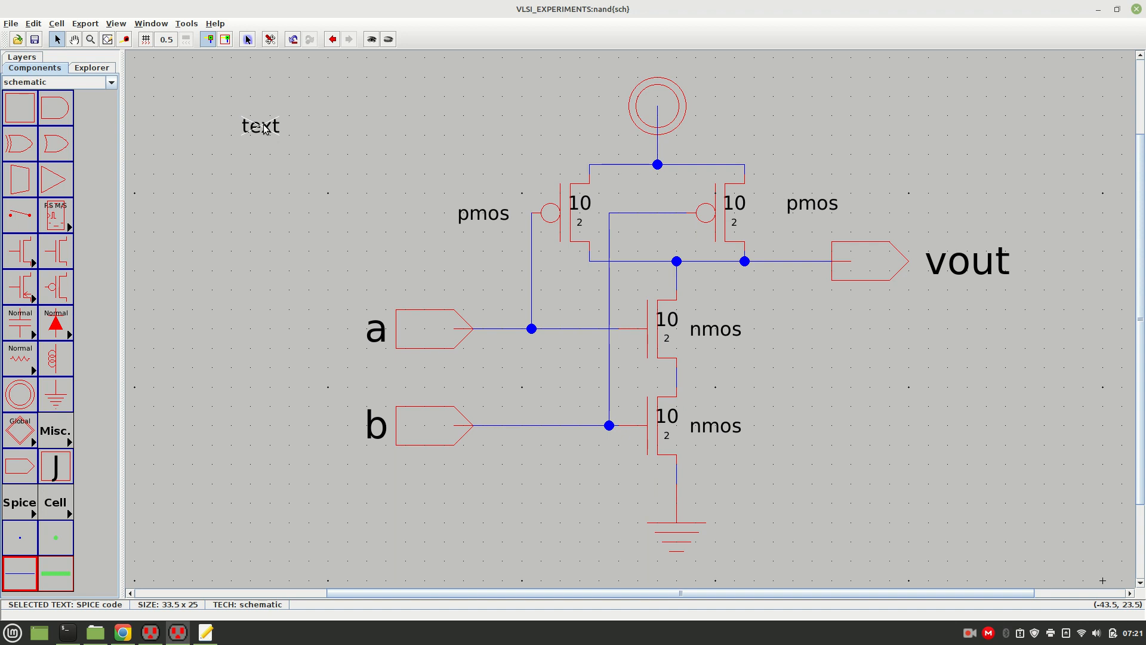
Step: Make the SPICE code text multi-line and replace its placeholder with the supply line "vdd vdd 0 dc 5"
{"action": "key", "text": "ctrl+i"}
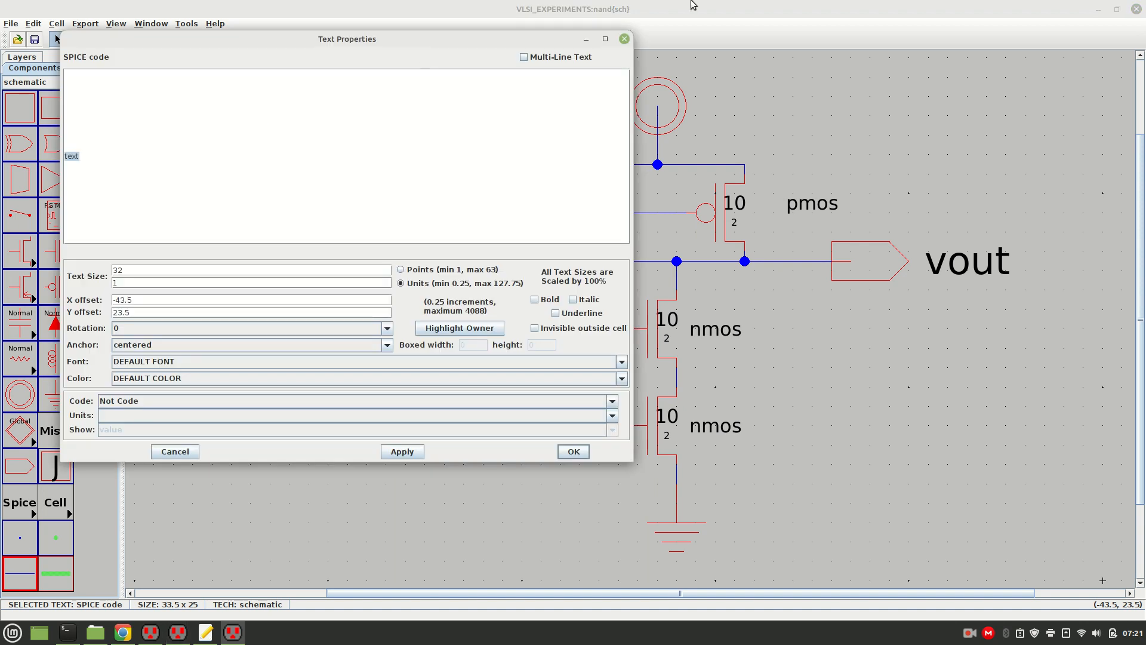
{"action": "left_click", "coordinate": [524, 57]}
{"action": "left_click", "coordinate": [210, 92]}
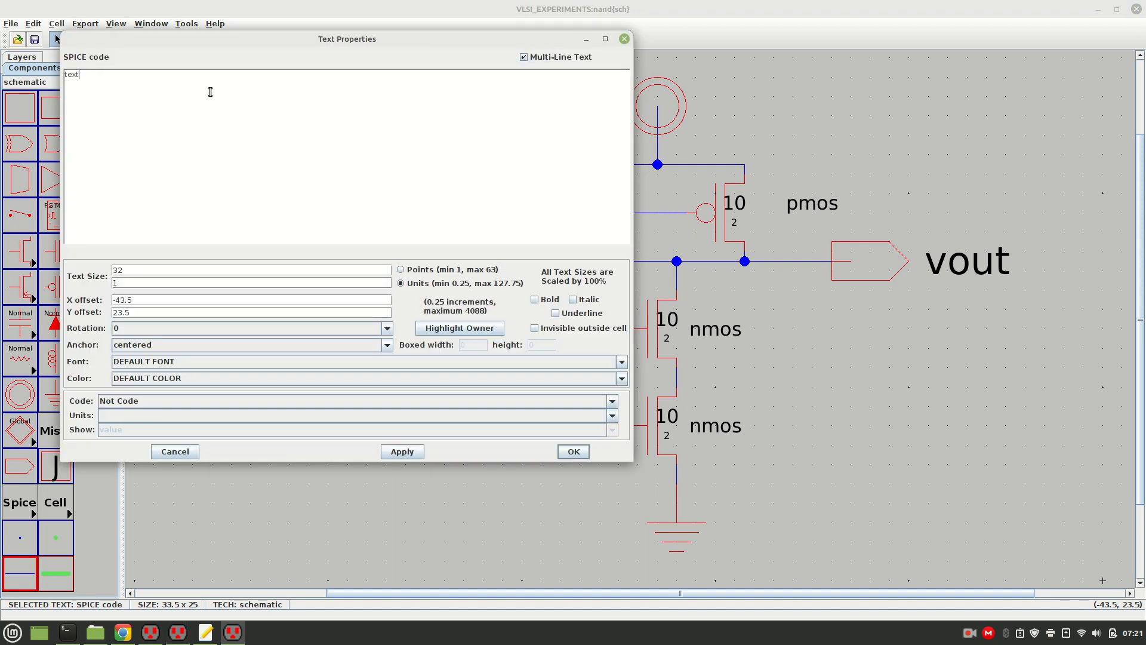
{"action": "key", "text": "BackSpace"}
{"action": "key", "text": "BackSpace"}
{"action": "left_click_drag", "start_coordinate": [233, 43], "coordinate": [178, 89]}
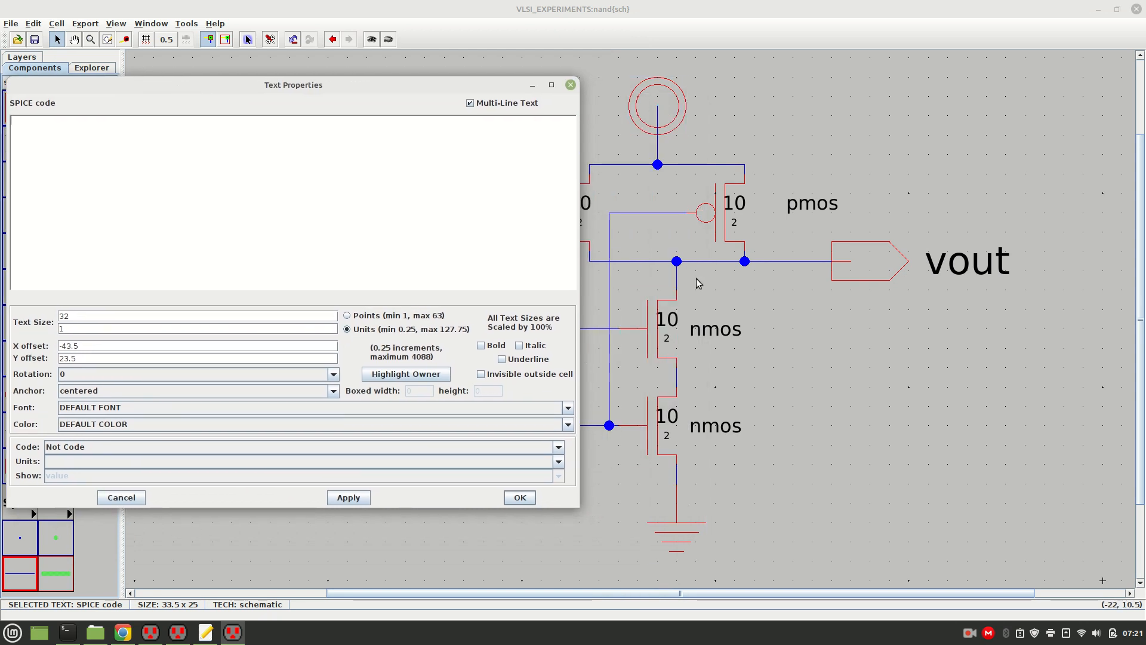
{"action": "left_click_drag", "start_coordinate": [371, 86], "coordinate": [477, 75]}
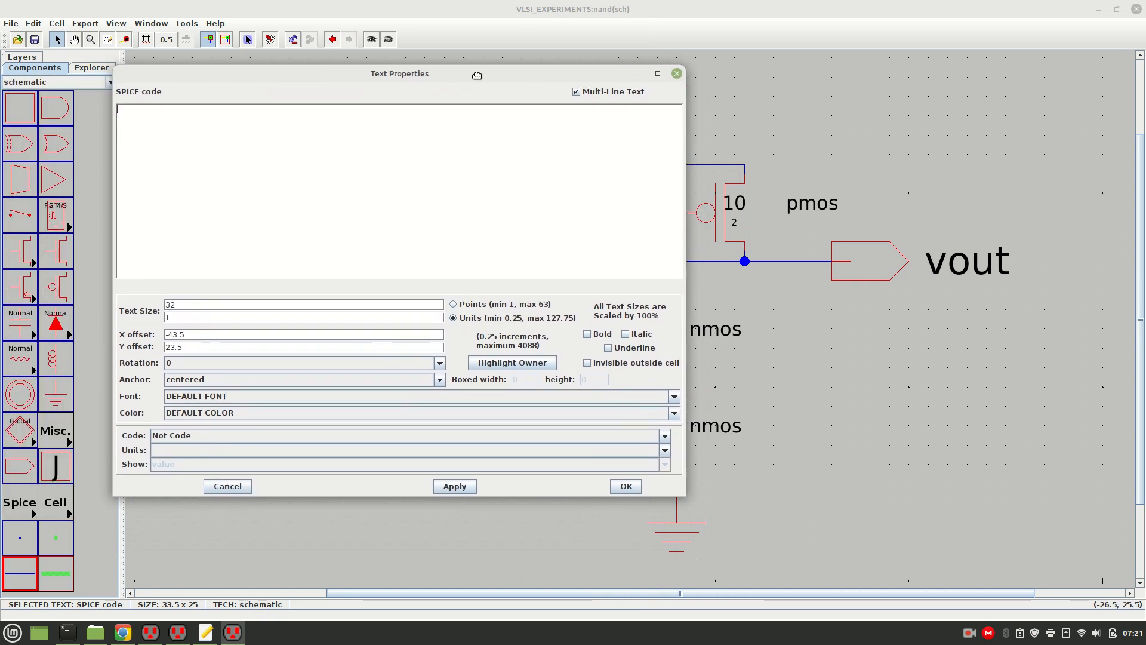
{"action": "type", "text": "vdd vdd 0 dc 5"}
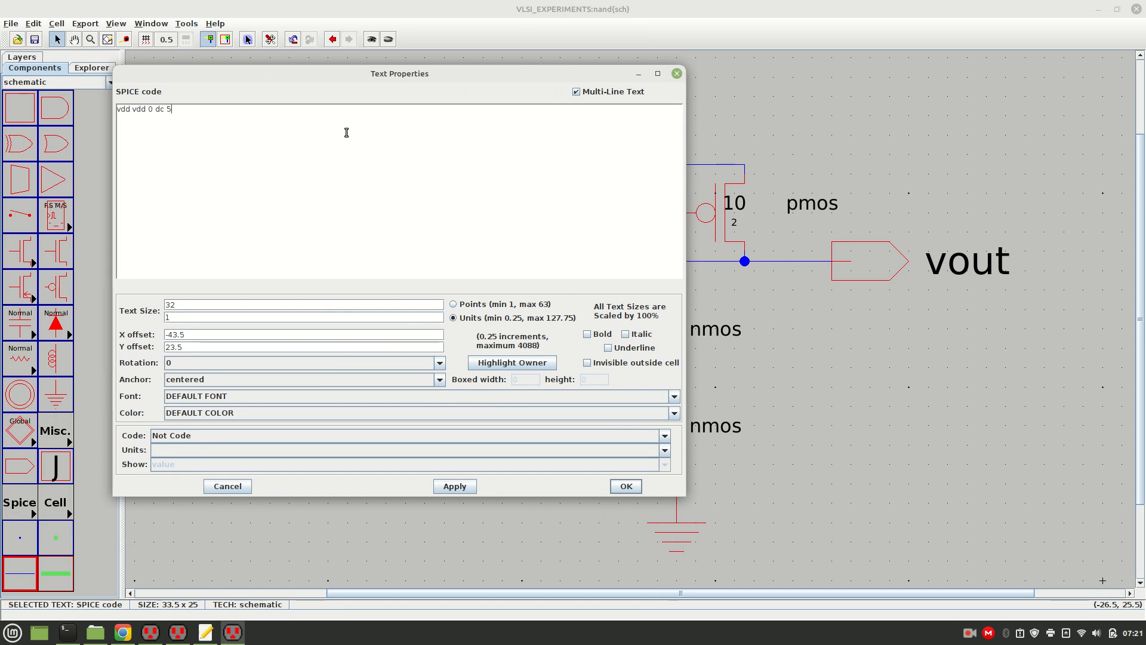
Step: Add the input a source line "va a 0 pulse 0 5 0 1n 1n 5n 10n" to the SPICE code
{"action": "left_click_drag", "start_coordinate": [330, 75], "coordinate": [514, 149]}
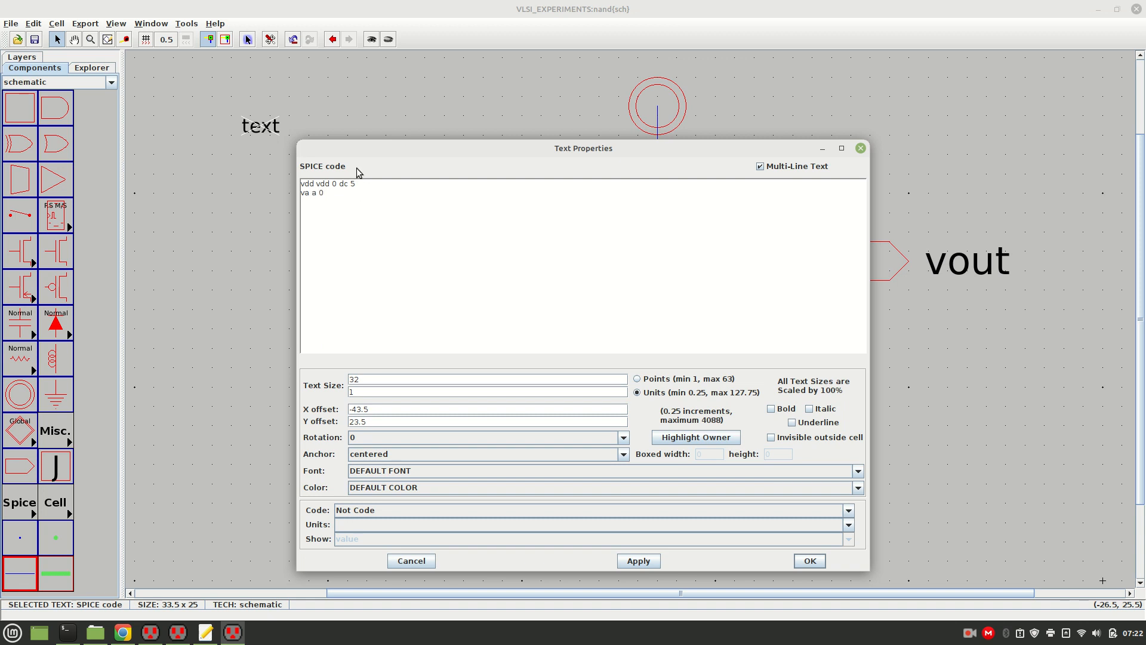
{"action": "left_click_drag", "start_coordinate": [358, 149], "coordinate": [482, 409]}
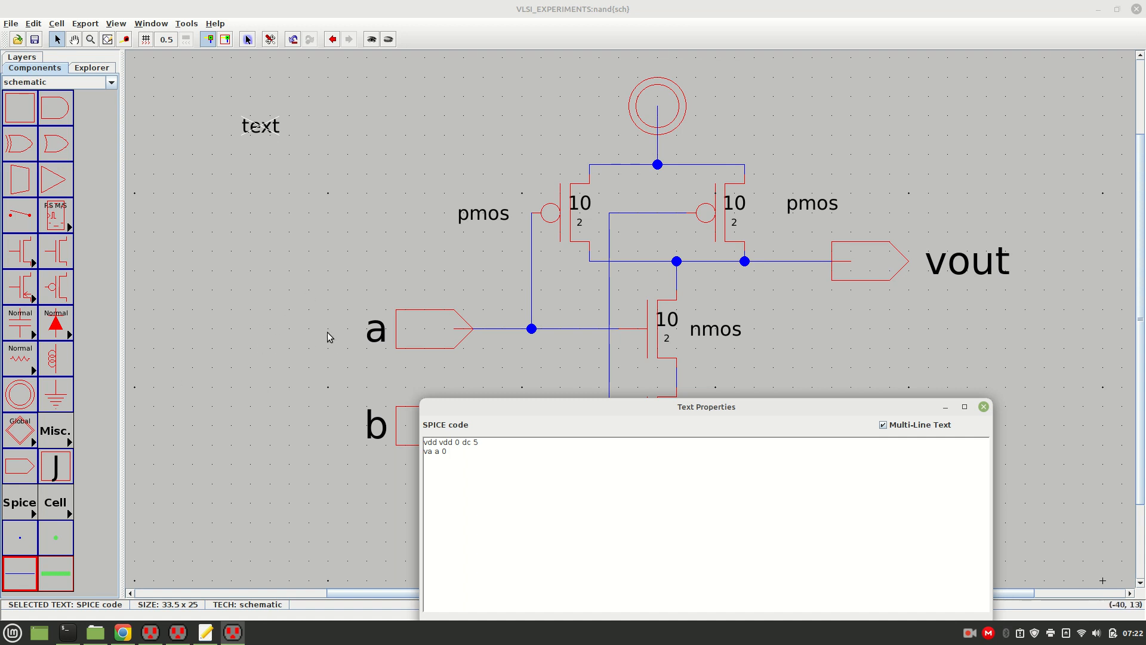
{"action": "left_click_drag", "start_coordinate": [506, 410], "coordinate": [300, 116]}
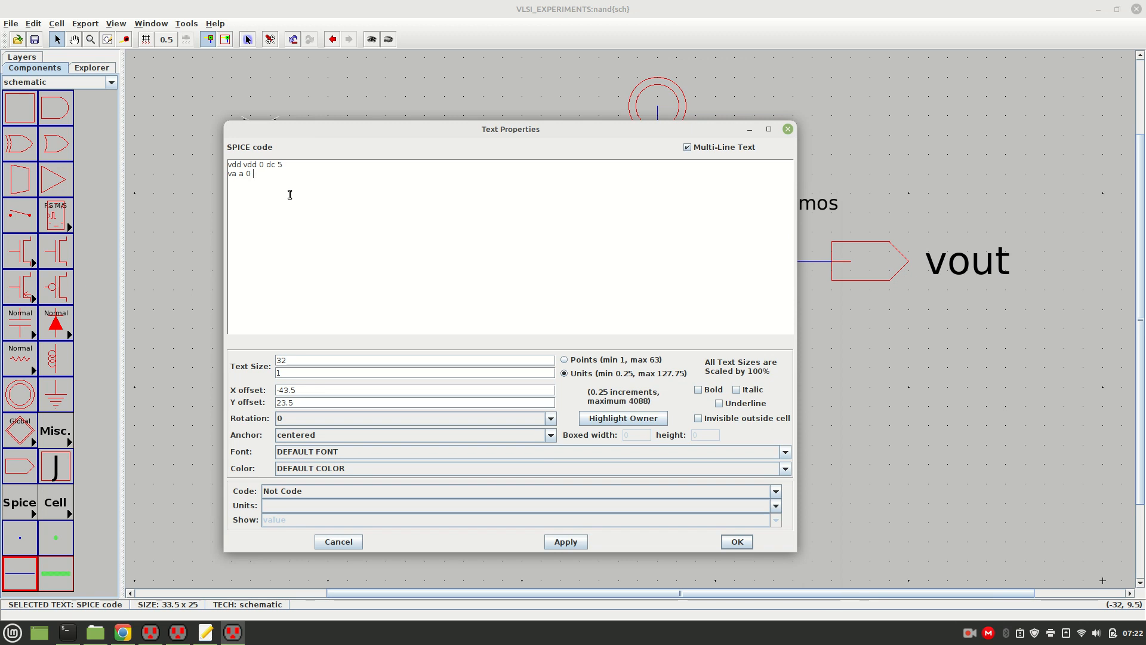
{"action": "type", "text": "pulse 0 5 0 1n"}
{"action": "type", "text": "1n"}
{"action": "type", "text": "5n 10n"}
Step: Duplicate the va source line and edit the copy to "vb b 0 pulse 0 5 0 1n 1n 10n 15n"
{"action": "left_click_drag", "start_coordinate": [350, 174], "coordinate": [206, 176]}
{"action": "key", "text": "ctrl+c"}
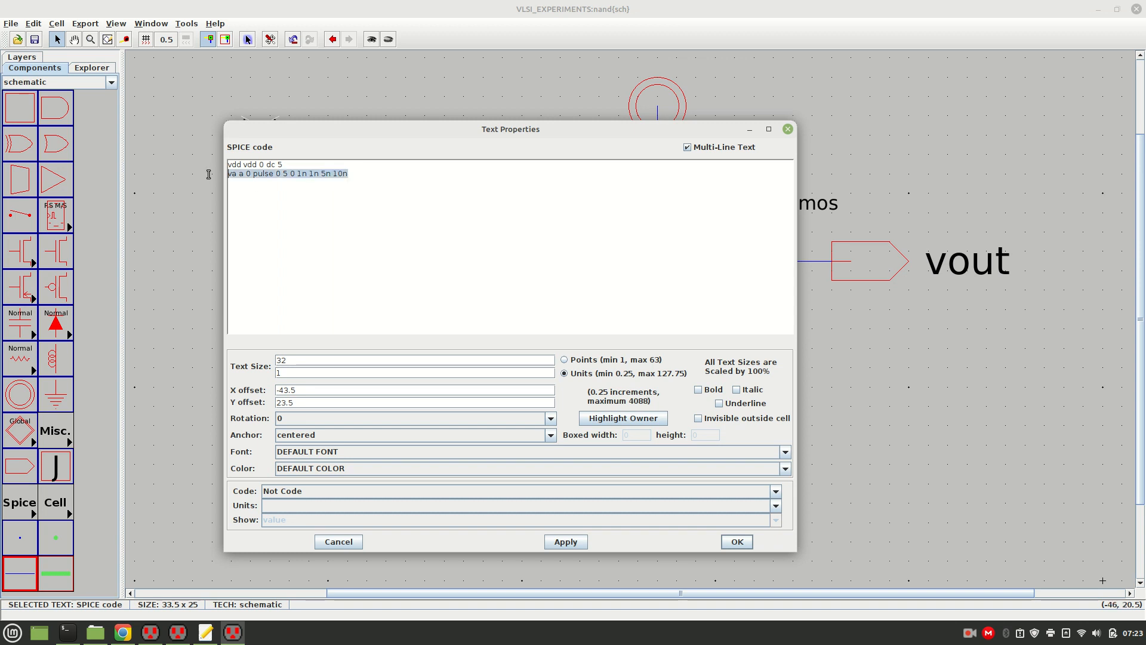
{"action": "key", "text": "Down"}
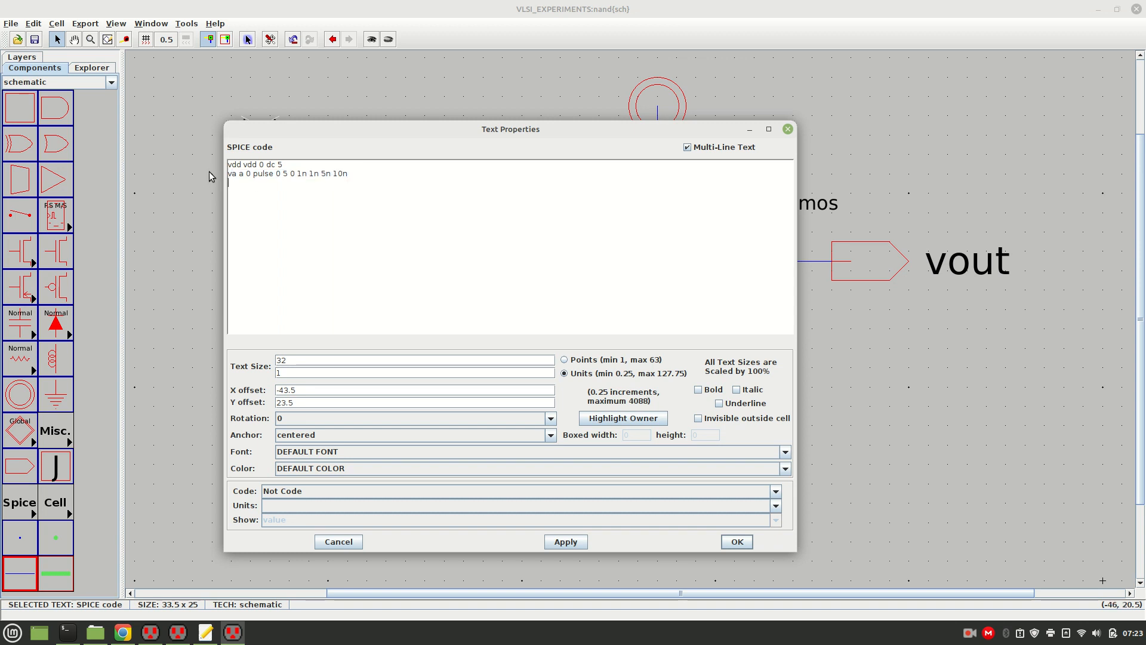
{"action": "key", "text": "ctrl+v"}
{"action": "left_click", "coordinate": [326, 182]}
{"action": "key", "text": "BackSpace"}
{"action": "key", "text": "BackSpace"}
{"action": "type", "text": "10"}
{"action": "type", "text": "15"}
{"action": "key", "text": "Up"}
{"action": "key", "text": "BackSpace"}
{"action": "type", "text": "b"}
{"action": "key", "text": "BackSpace"}
{"action": "type", "text": "b"}
Step: Add the transient analysis line ".tran 300n" to the SPICE code
{"action": "type", "text": "tran"}
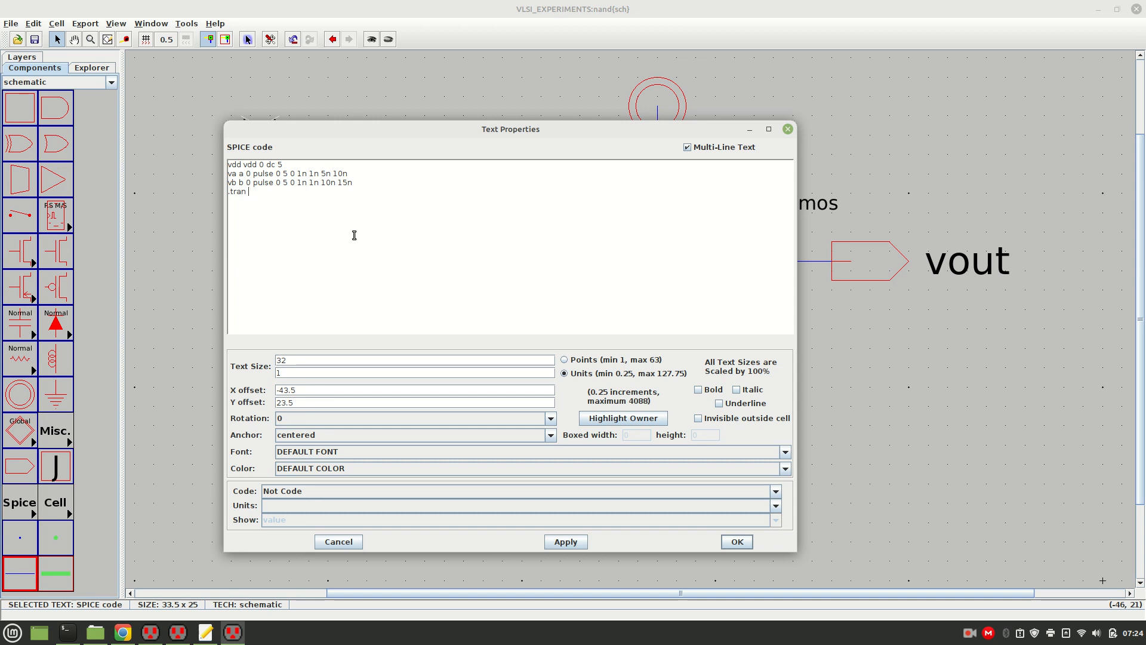
{"action": "type", "text": " 300n"}
{"action": "key", "text": "Return"}
Step: Add the model file line ".include C5_models.txt" at the end of the SPICE code, without quotation marks
{"action": "type", "text": ".include"}
{"action": "type", "text": "C5"}
{"action": "key", "text": "BackSpace"}
{"action": "key", "text": "BackSpace"}
{"action": "type", "text": "\"C5"}
{"action": "type", "text": "_"}
{"action": "type", "text": "modelw."}
{"action": "key", "text": "BackSpace"}
{"action": "key", "text": "BackSpace"}
{"action": "type", "text": "s.txt"}
{"action": "key", "text": "Delete"}
{"action": "key", "text": "BackSpace"}
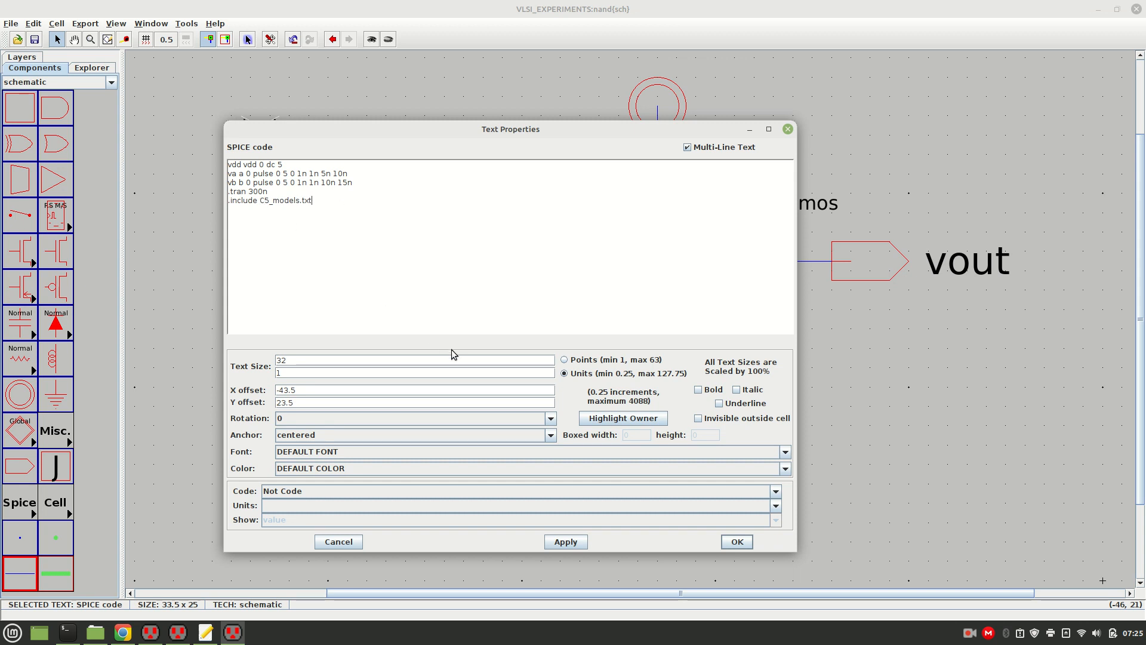
Step: Apply the SPICE code and move the text block slightly right and down so all its lines fit in view
{"action": "left_click", "coordinate": [566, 544]}
{"action": "left_click", "coordinate": [737, 541]}
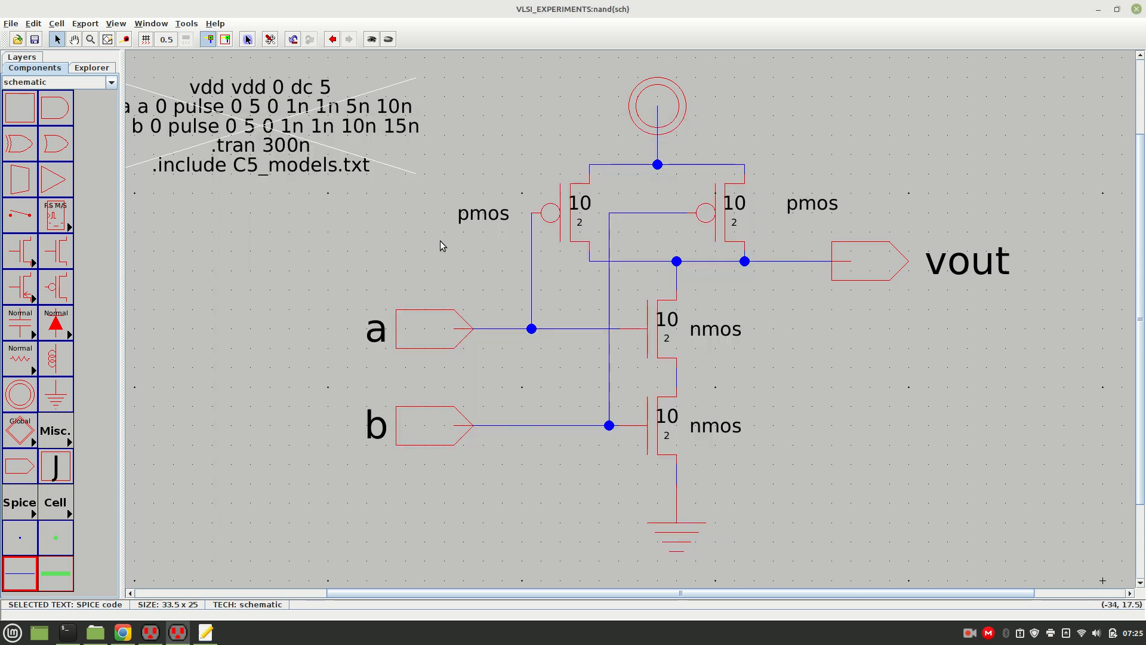
{"action": "left_click_drag", "start_coordinate": [311, 119], "coordinate": [369, 129]}
{"action": "left_click", "coordinate": [278, 273]}
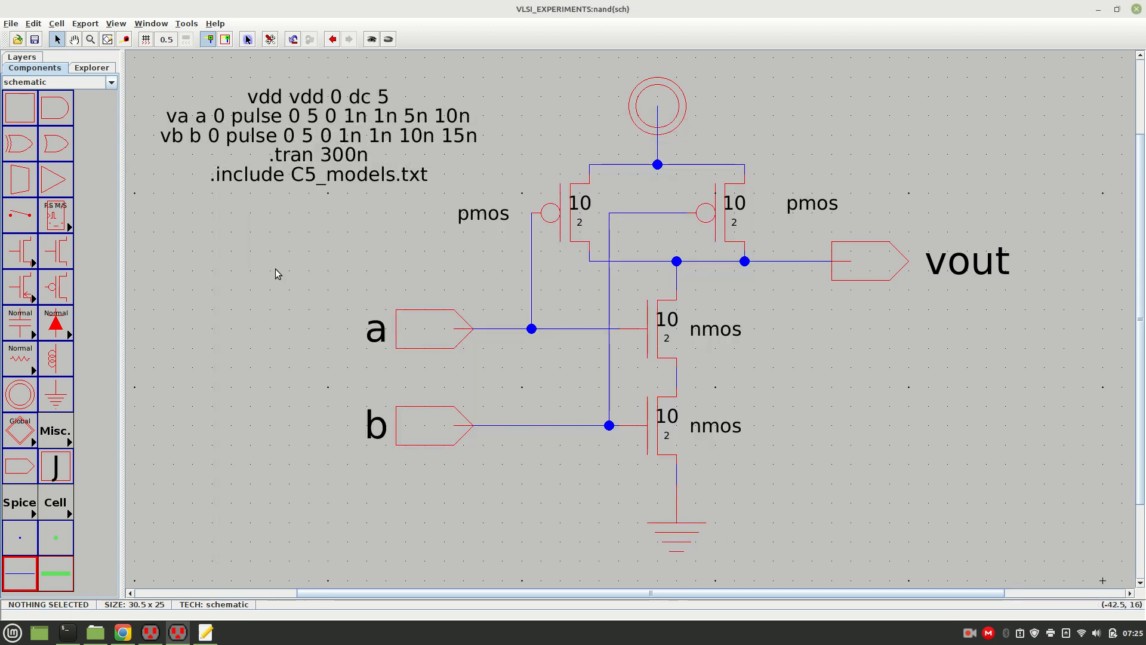
Step: Apply the technology scale preferences with mocmos selected at 200 nanometers
{"action": "left_click", "coordinate": [13, 25]}
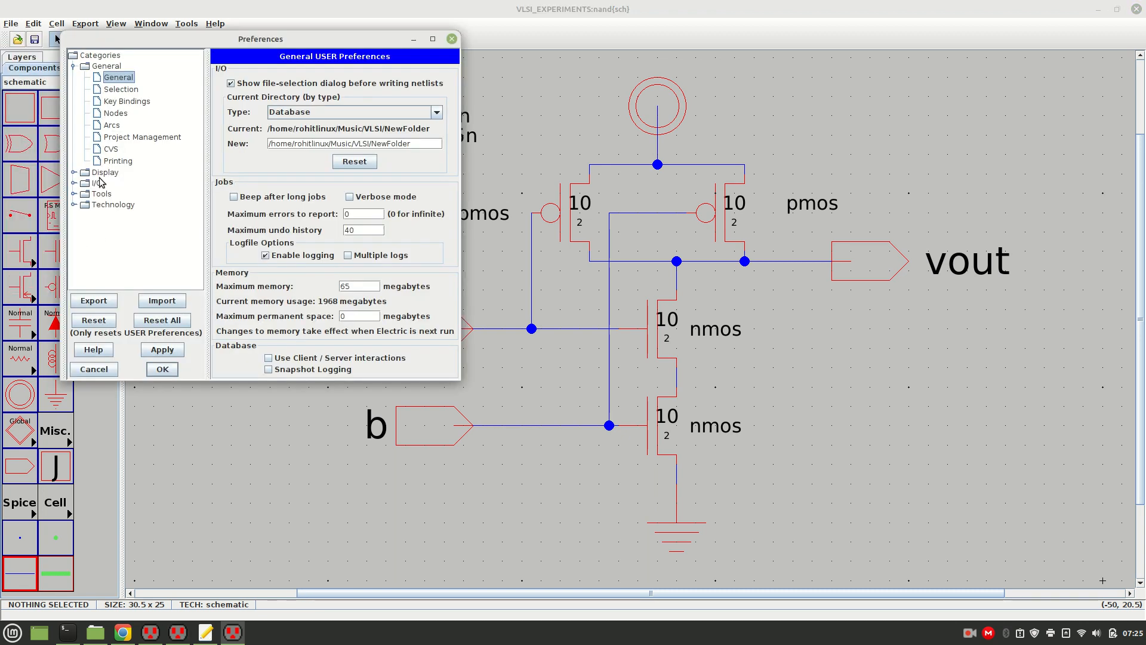
{"action": "left_click", "coordinate": [99, 204]}
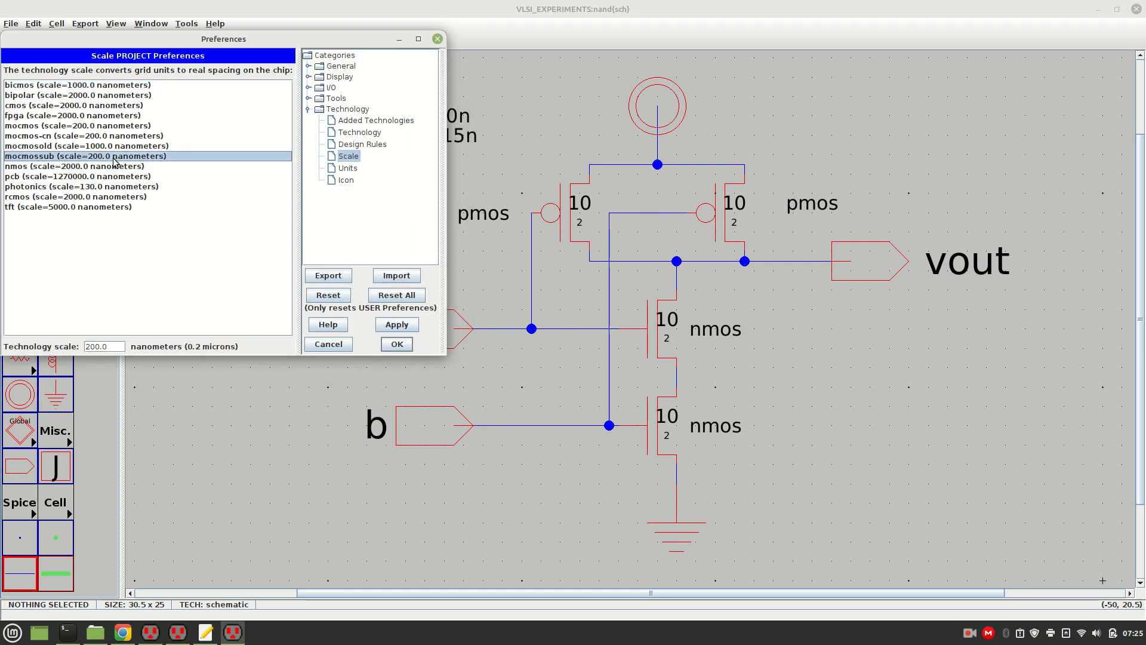
{"action": "left_click", "coordinate": [43, 129]}
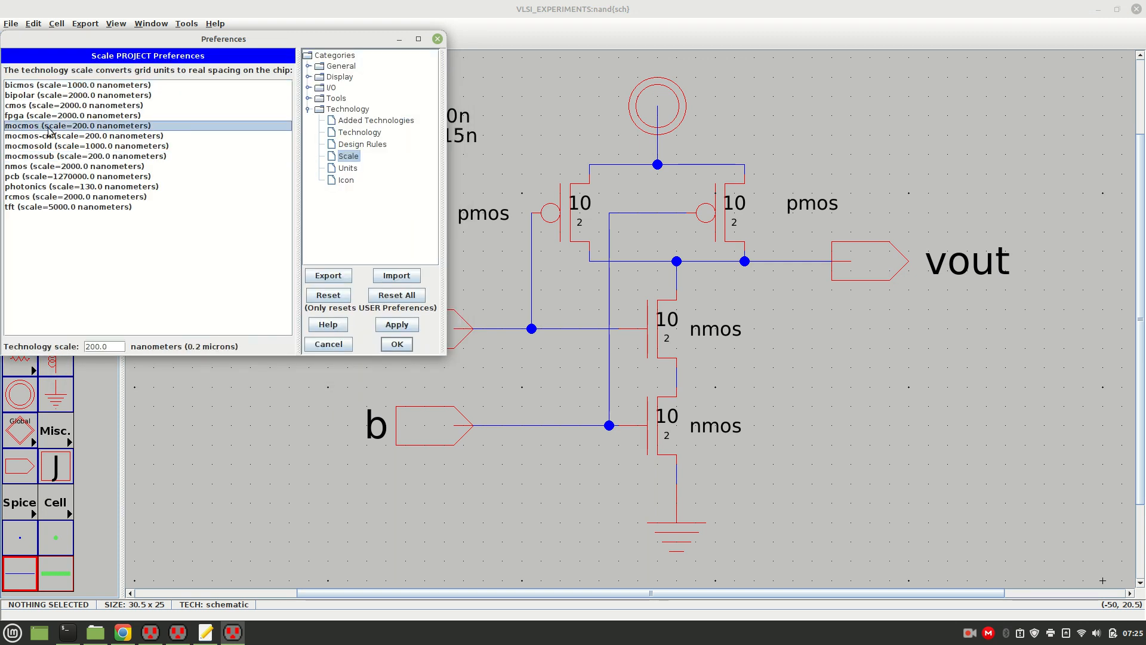
{"action": "left_click", "coordinate": [398, 326]}
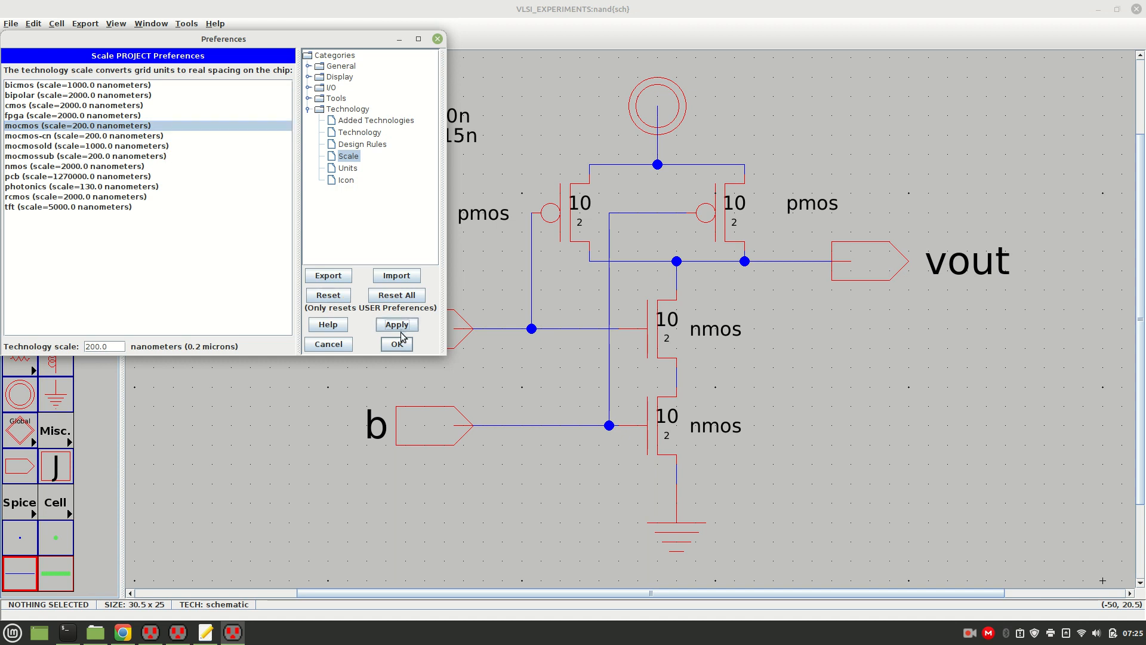
Step: Close the preferences and move the SPICE code text block slightly down on the nand schematic
{"action": "left_click", "coordinate": [399, 345]}
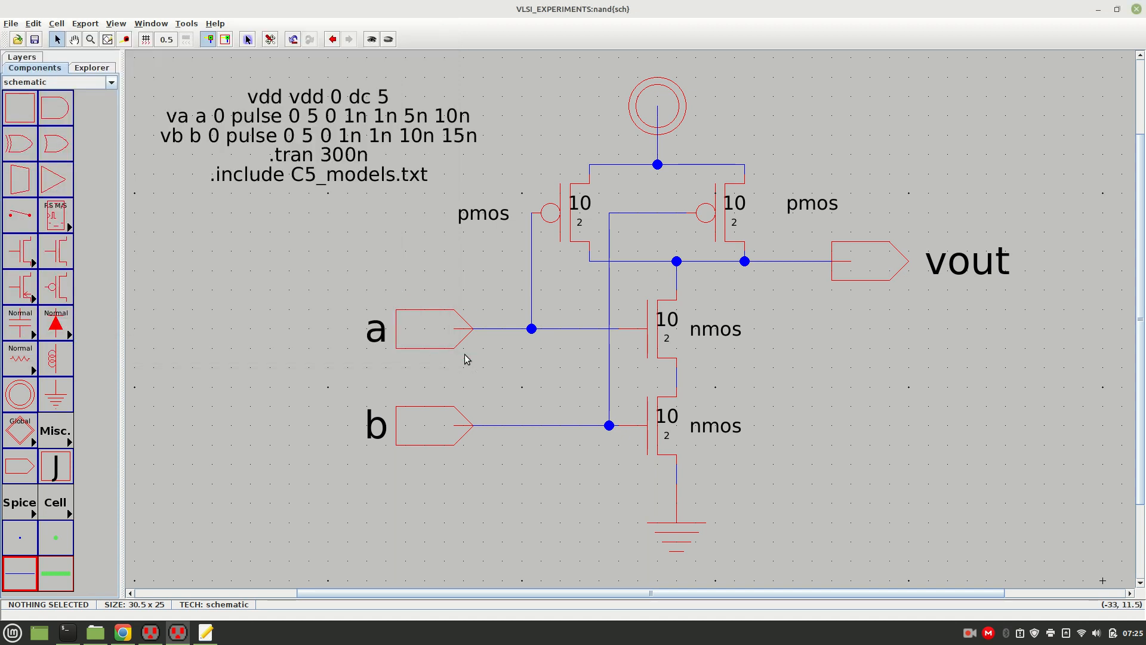
{"action": "left_click_drag", "start_coordinate": [220, 174], "coordinate": [213, 192]}
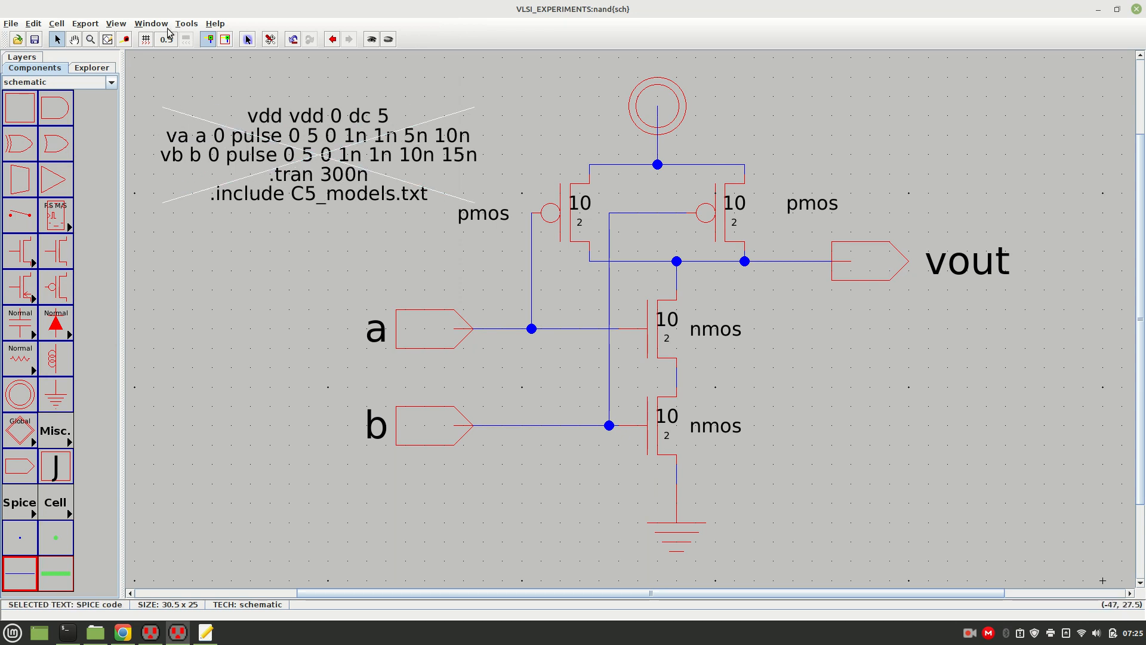
Step: Write the nand schematic's SPICE deck to simulate it in LTspice, and review the input pulse lines in the netlist
{"action": "left_click", "coordinate": [190, 25]}
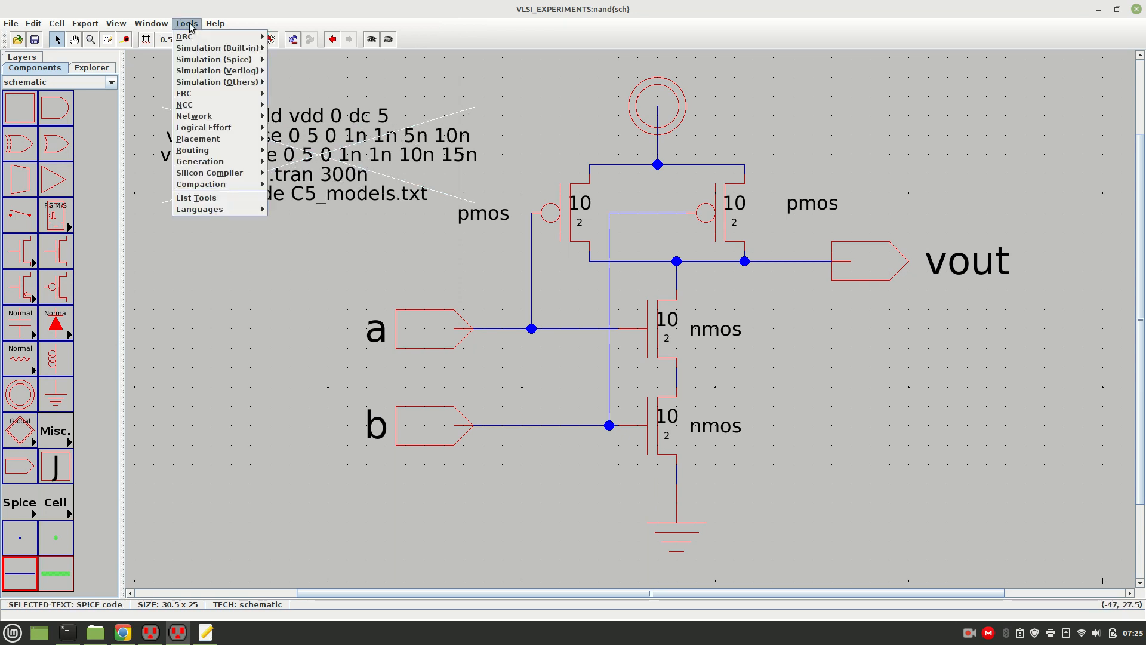
{"action": "mouse_move", "coordinate": [203, 59]}
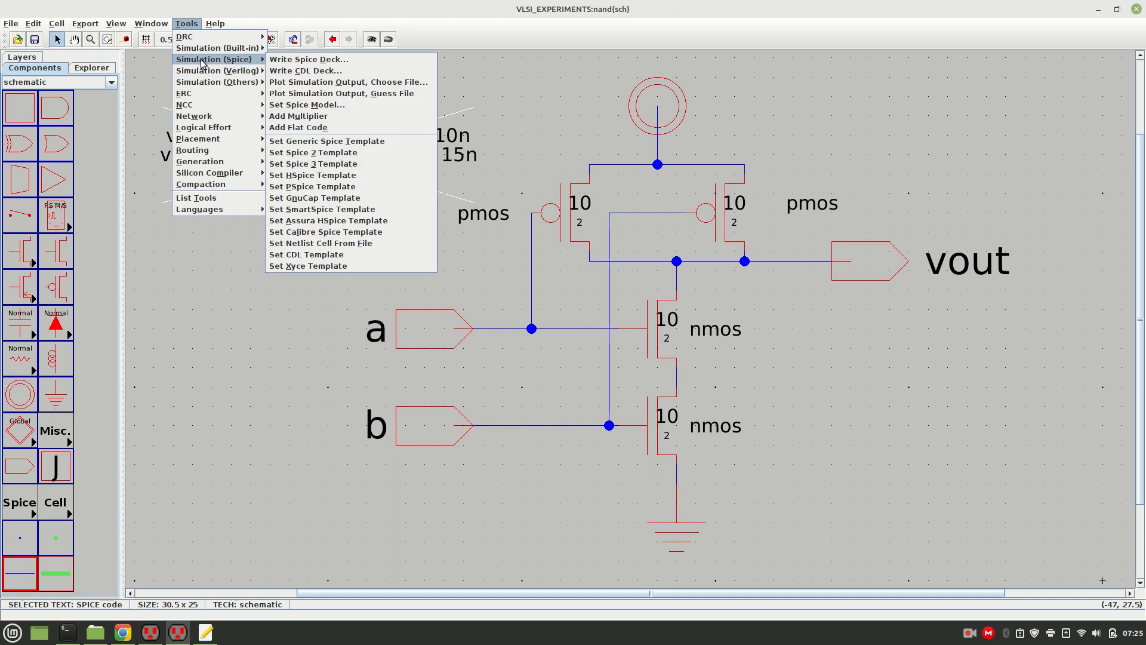
{"action": "left_click", "coordinate": [288, 60]}
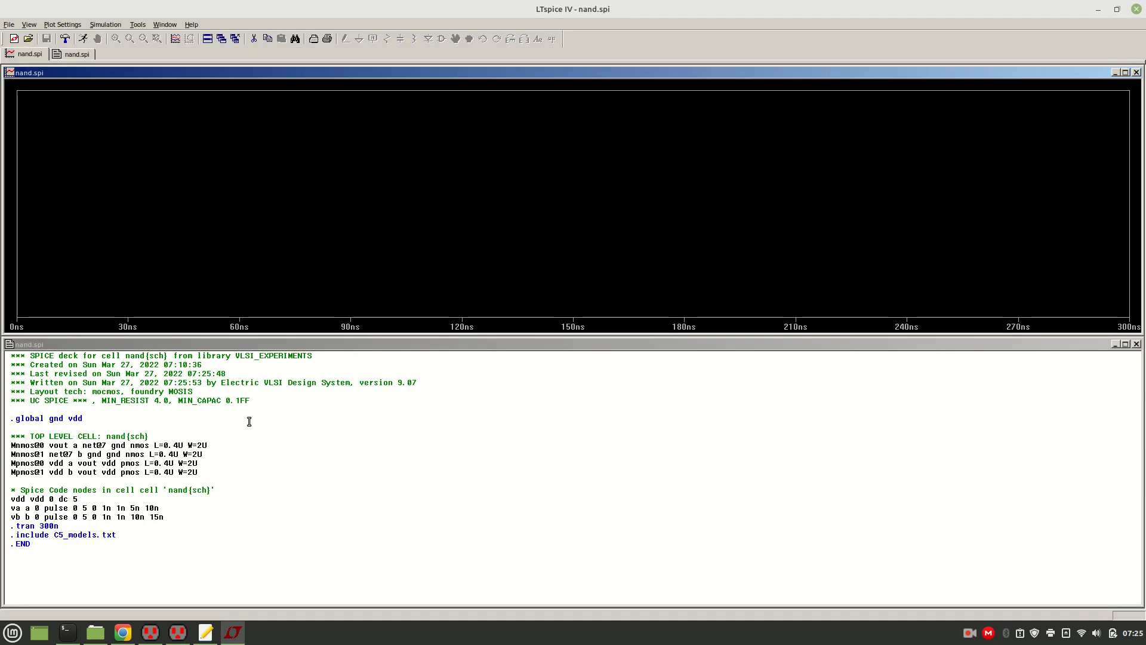
{"action": "left_click_drag", "start_coordinate": [172, 518], "coordinate": [12, 501]}
{"action": "left_click", "coordinate": [185, 528]}
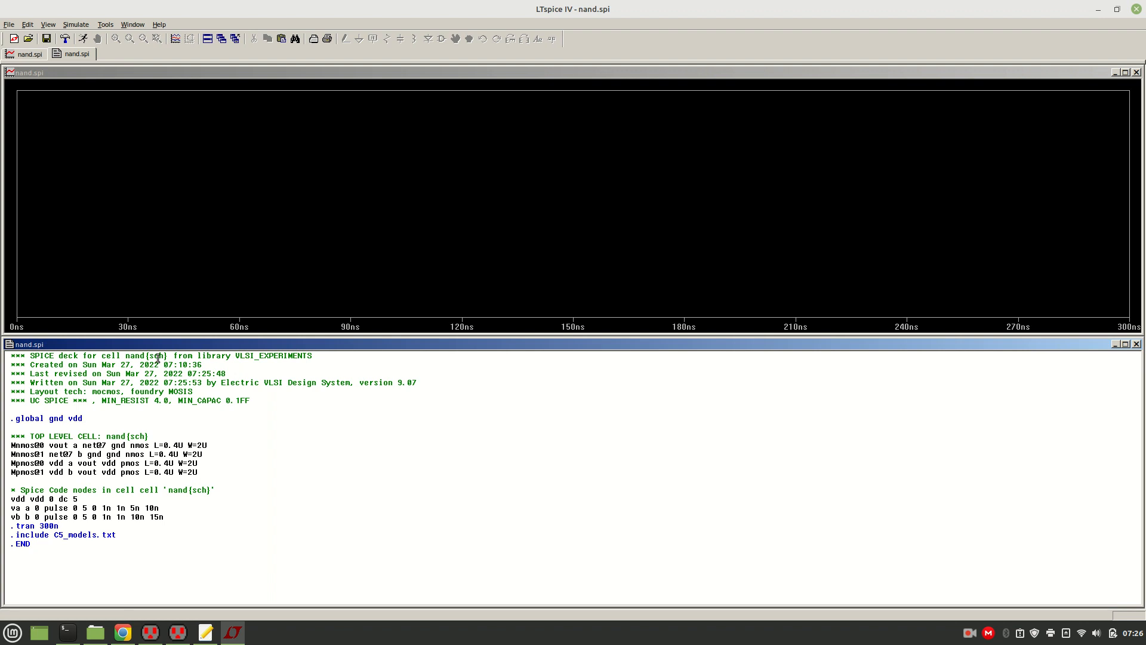
{"action": "left_click", "coordinate": [152, 181]}
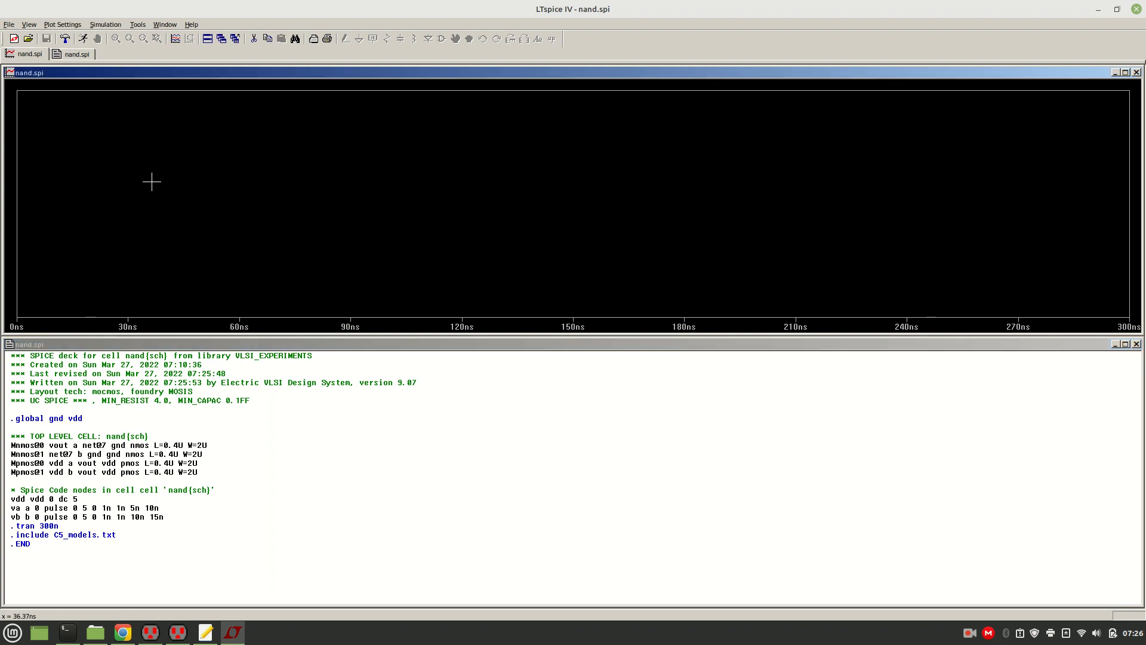
{"action": "right_click", "coordinate": [151, 182]}
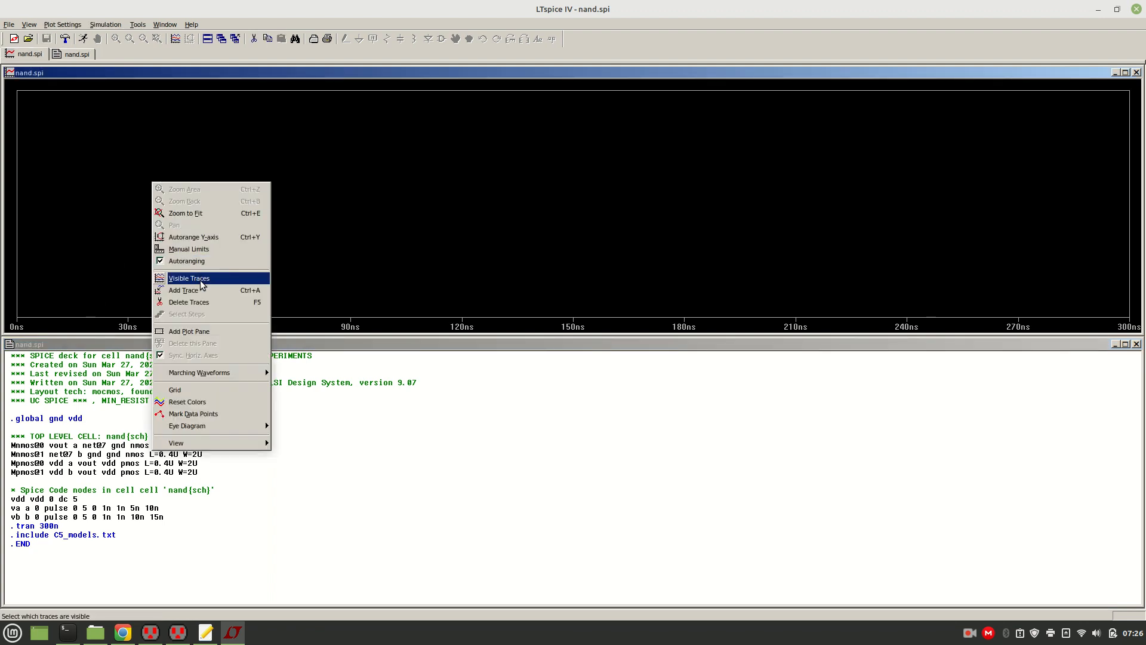
{"action": "left_click", "coordinate": [202, 300]}
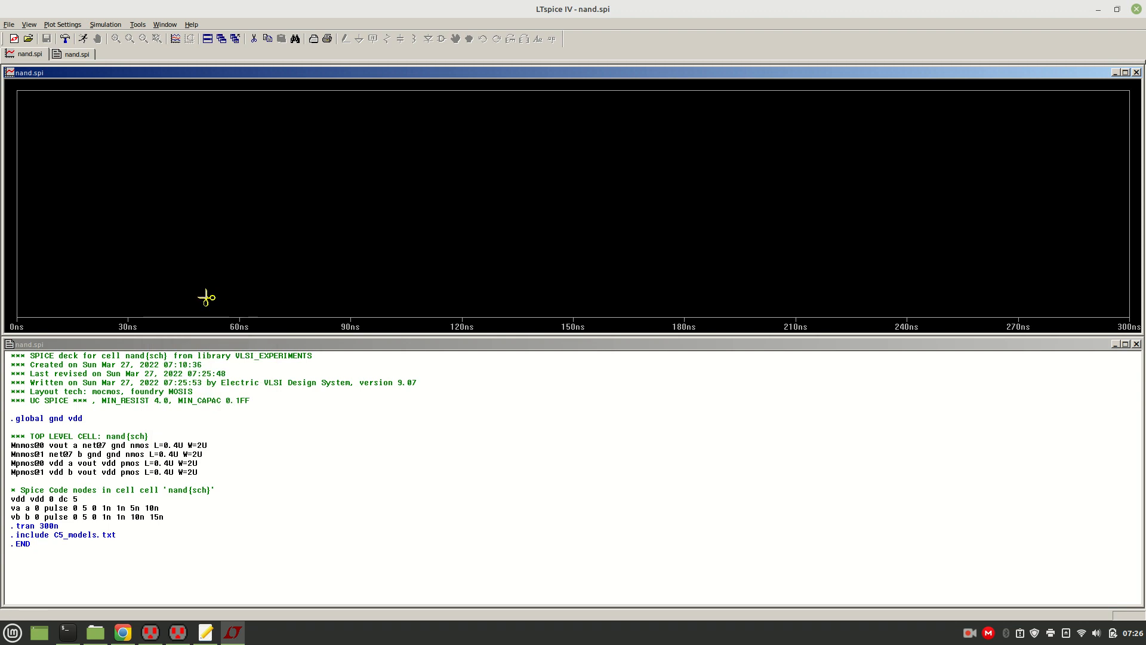
{"action": "right_click", "coordinate": [158, 201]}
Step: Add the traces V(a), V(b) and V(vout) to the empty waveform plot
{"action": "right_click", "coordinate": [157, 201]}
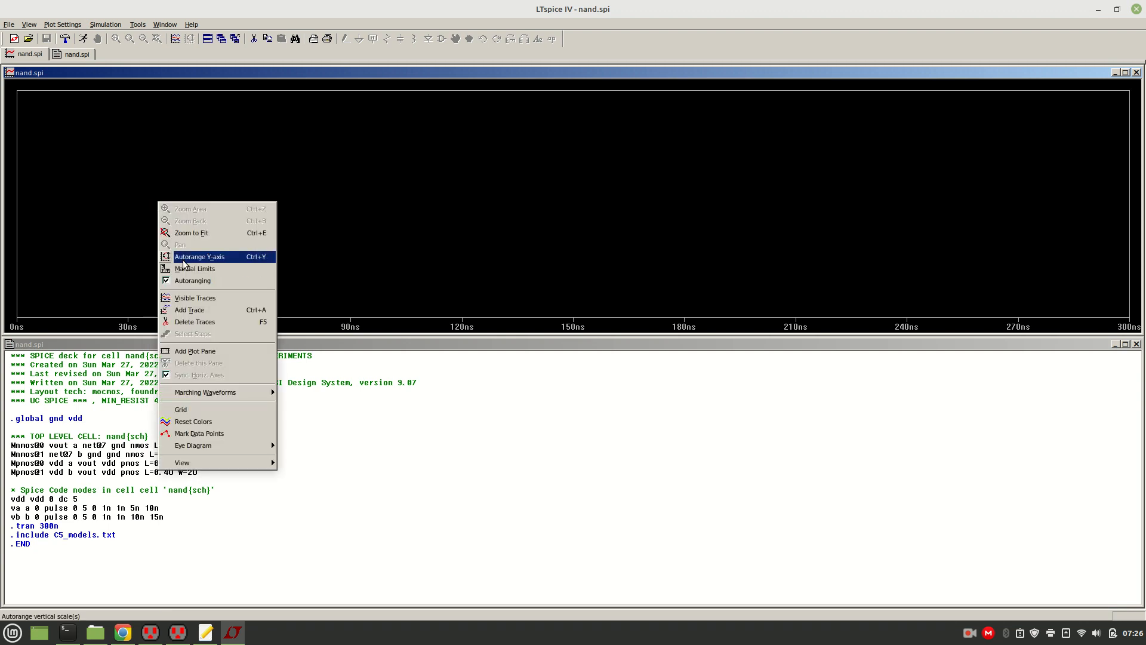
{"action": "left_click", "coordinate": [180, 306]}
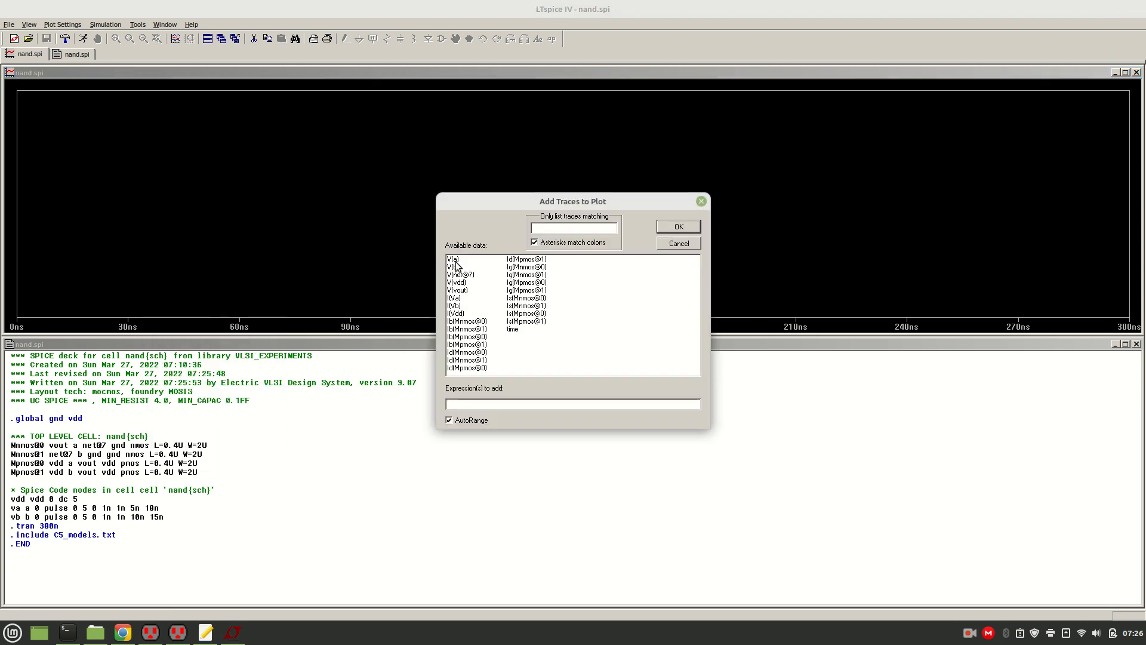
{"action": "left_click", "coordinate": [455, 261]}
{"action": "left_click", "coordinate": [456, 266]}
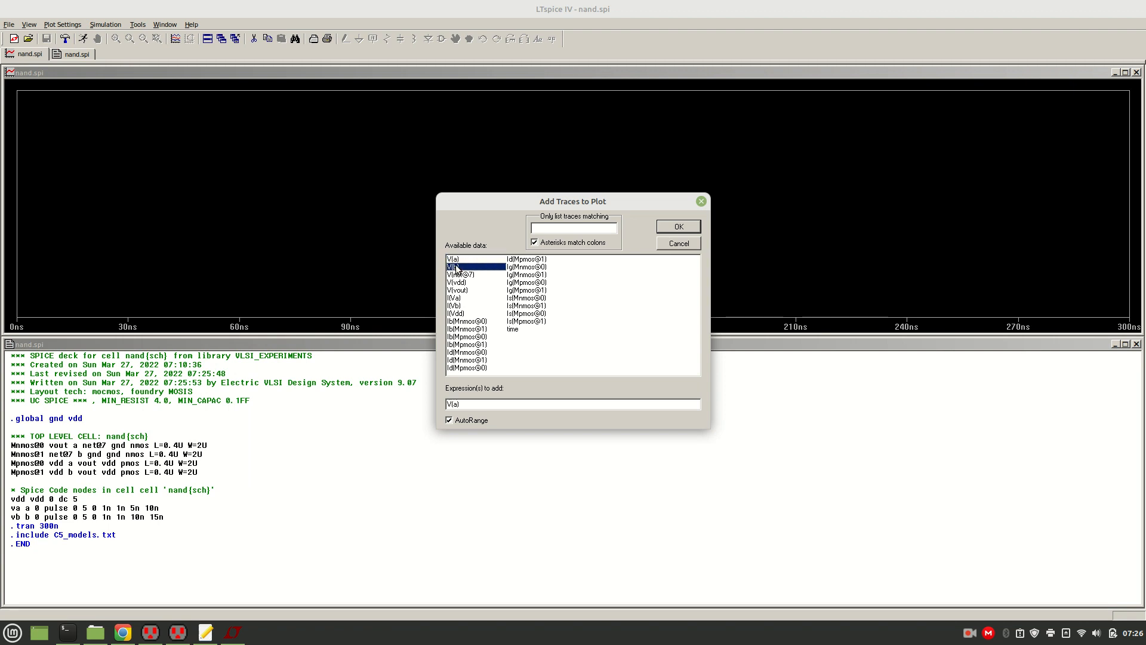
{"action": "left_click", "coordinate": [465, 291]}
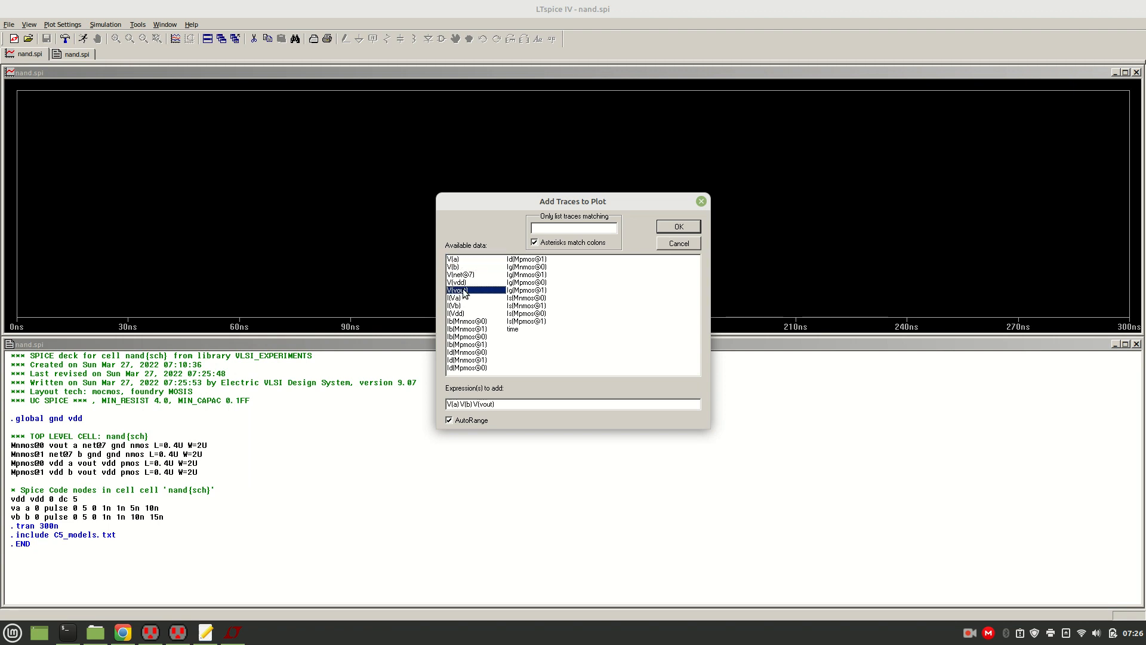
{"action": "left_click", "coordinate": [675, 226]}
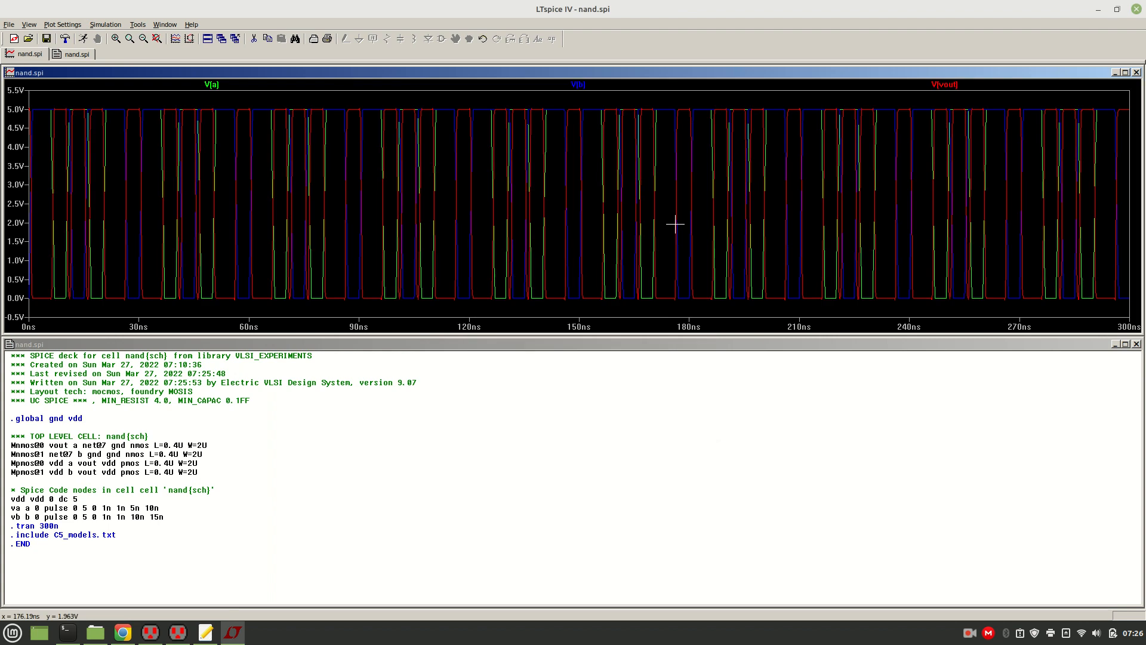
Step: Add two plot panes and separate the traces, with V(a) in the upper pane, V(b) in the middle and V(vout) in the lower
{"action": "right_click", "coordinate": [293, 175]}
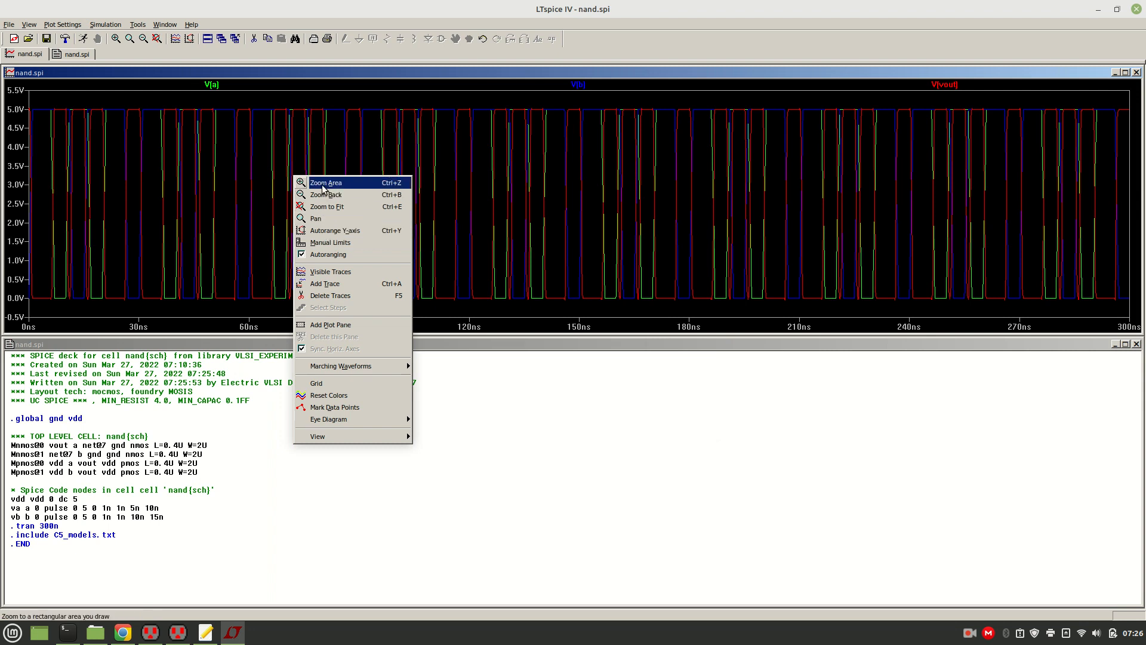
{"action": "left_click", "coordinate": [337, 325]}
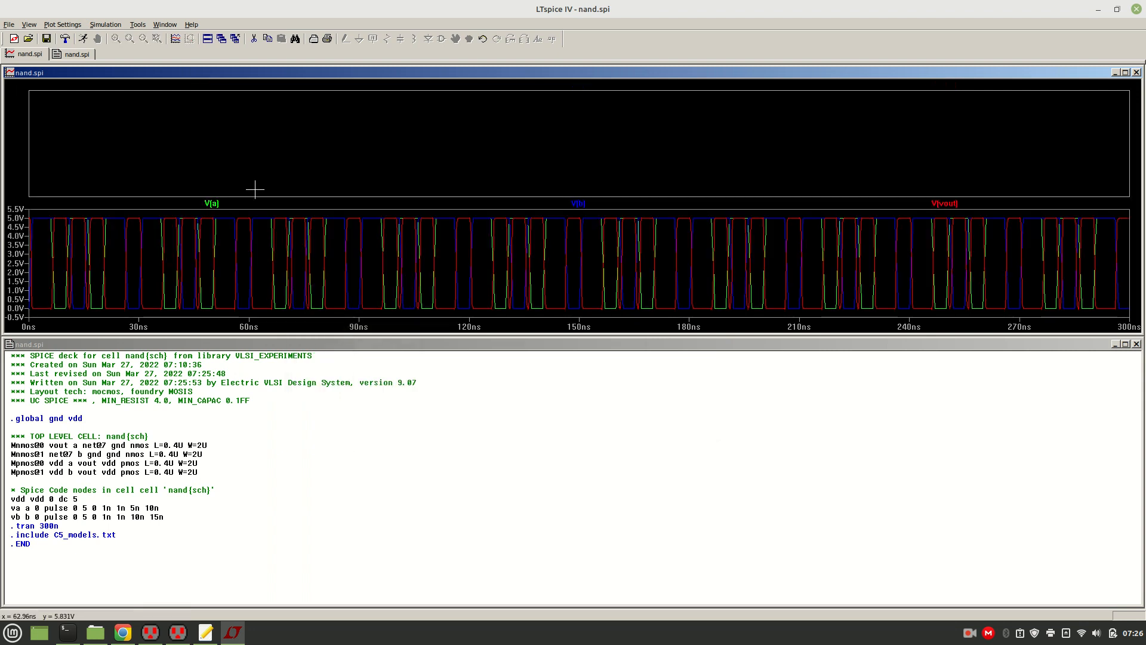
{"action": "right_click", "coordinate": [245, 158]}
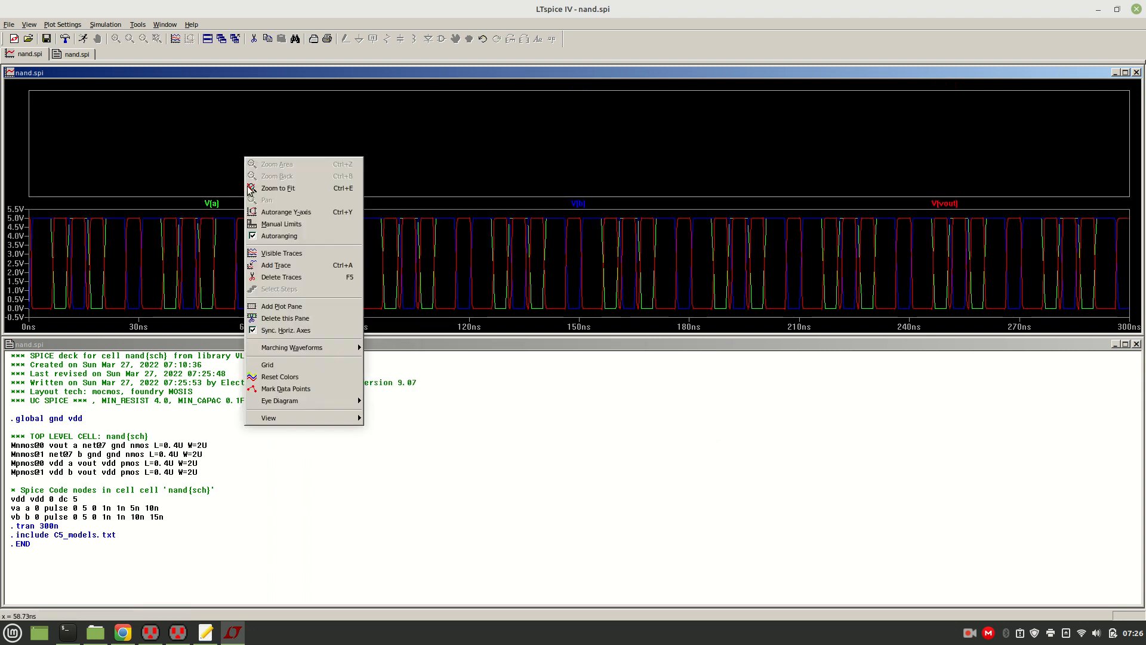
{"action": "left_click", "coordinate": [280, 306]}
{"action": "left_click_drag", "start_coordinate": [213, 243], "coordinate": [226, 143]}
{"action": "left_click_drag", "start_coordinate": [306, 240], "coordinate": [298, 203]}
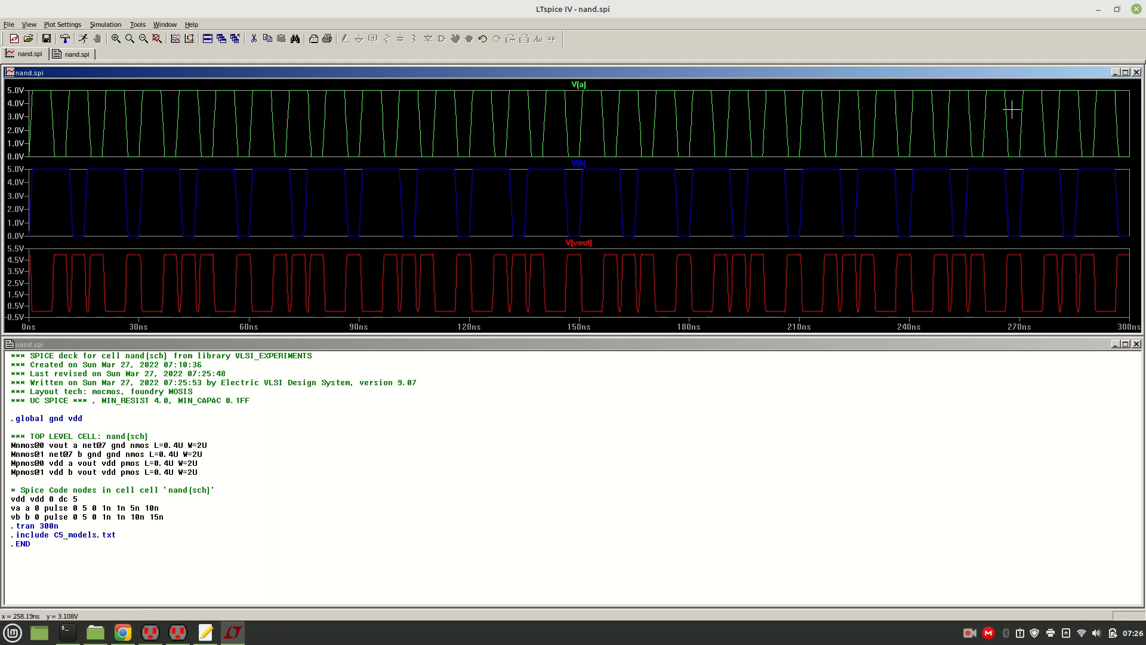
Step: Maximize the waveform window, examine the three traces over about the first 77 ns, and return to the full time range
{"action": "left_click", "coordinate": [1125, 73]}
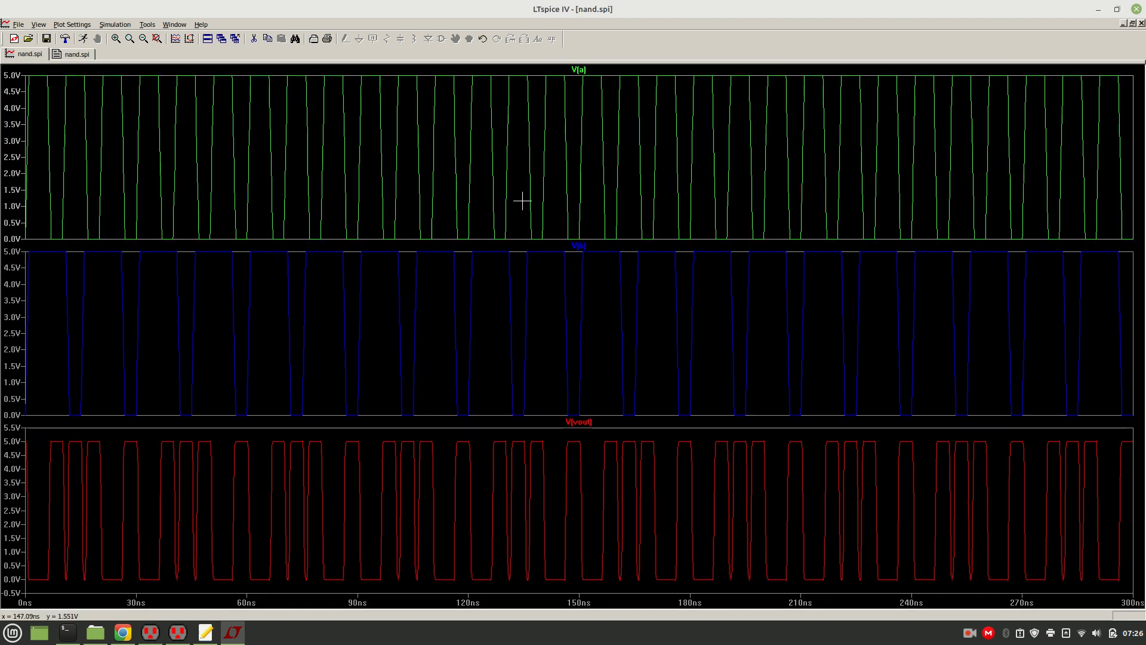
{"action": "left_click_drag", "start_coordinate": [9, 69], "coordinate": [293, 596]}
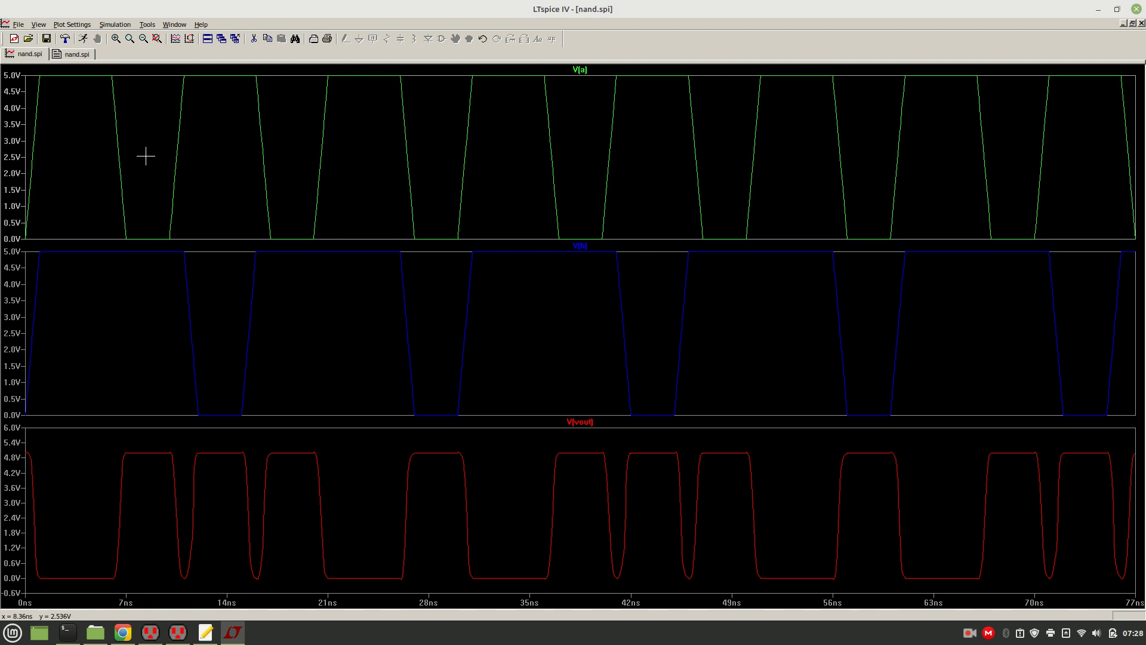
{"action": "left_click_drag", "start_coordinate": [210, 336], "coordinate": [195, 388]}
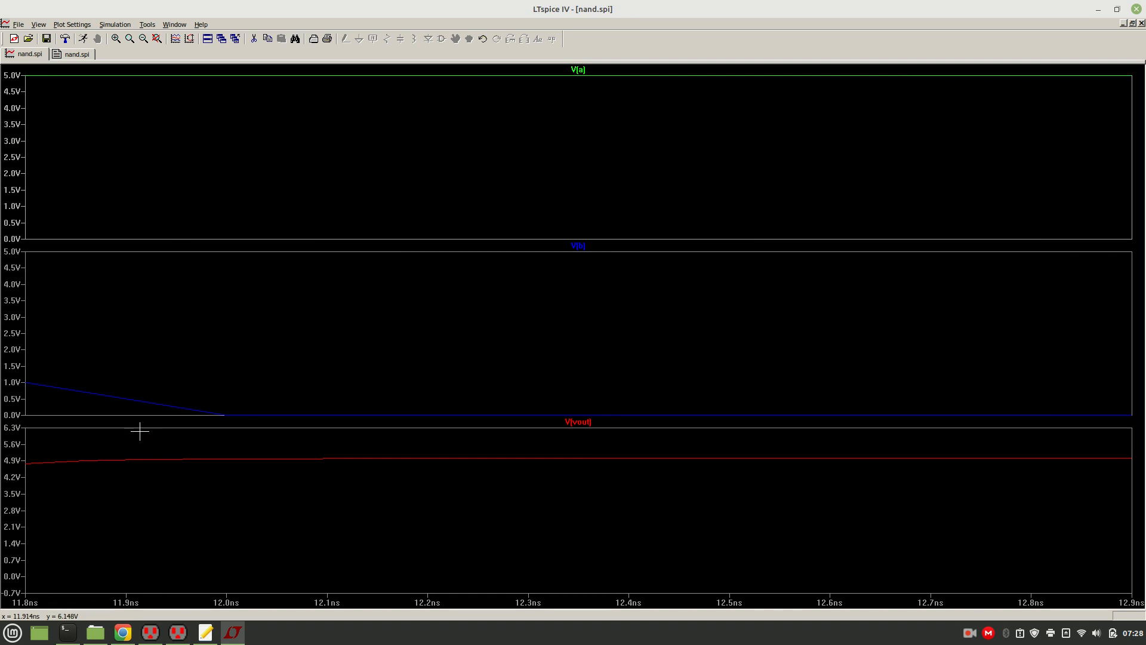
{"action": "left_click", "coordinate": [157, 38]}
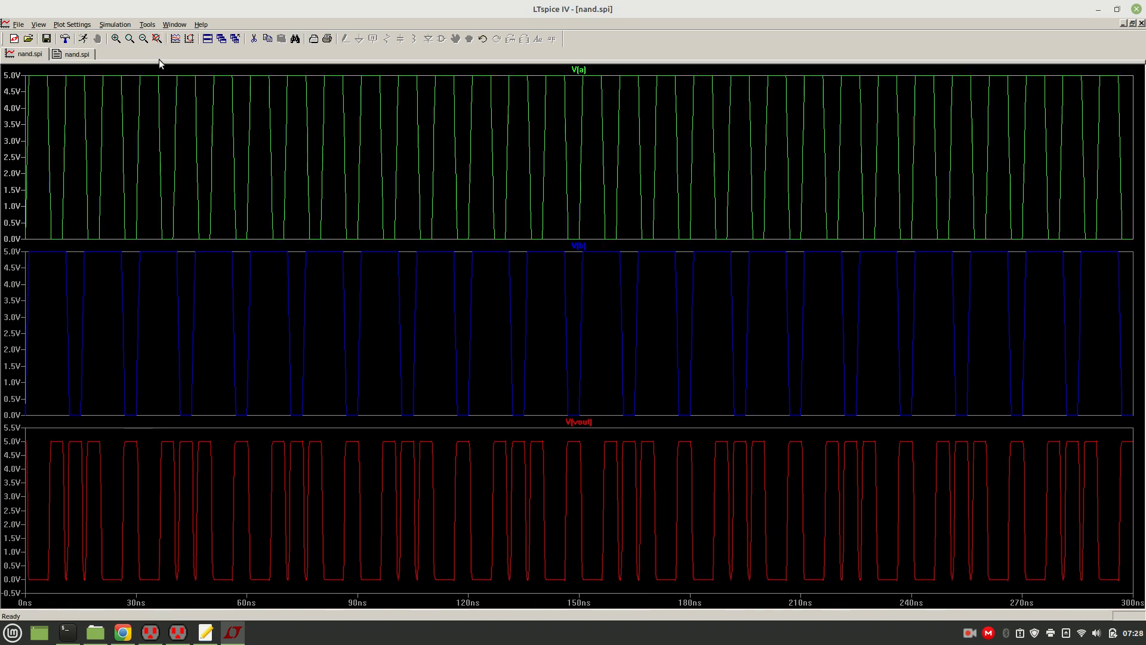
Step: Switch to the untitled text document and add the column header "a b" three lines below the PMOS network note
{"action": "left_click", "coordinate": [178, 634]}
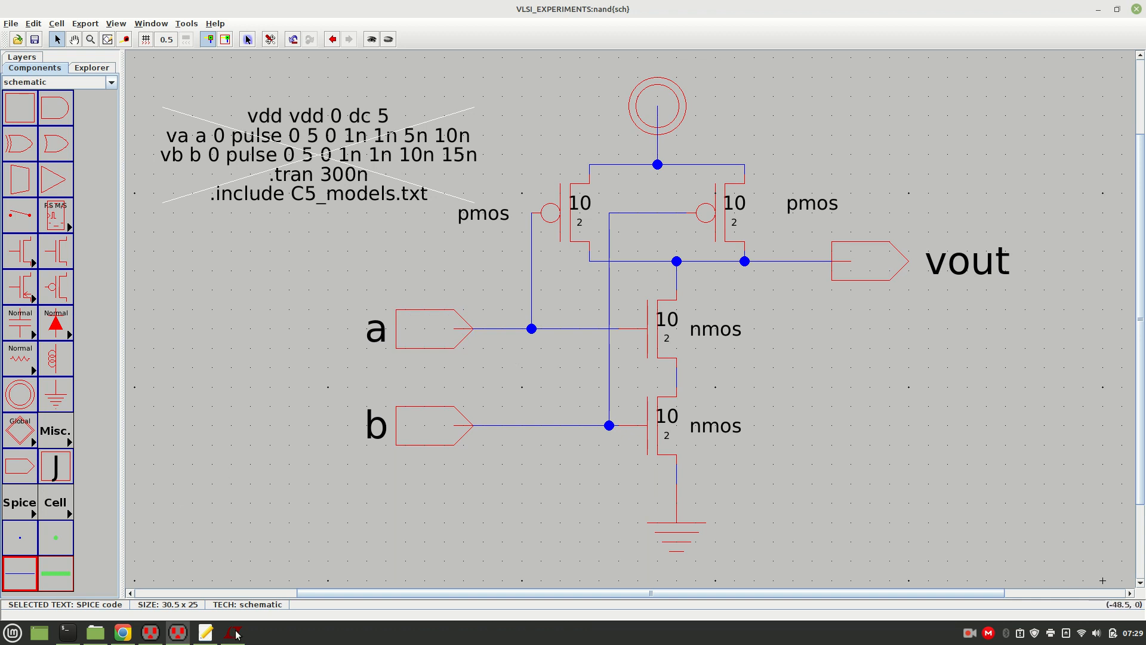
{"action": "left_click", "coordinate": [208, 634]}
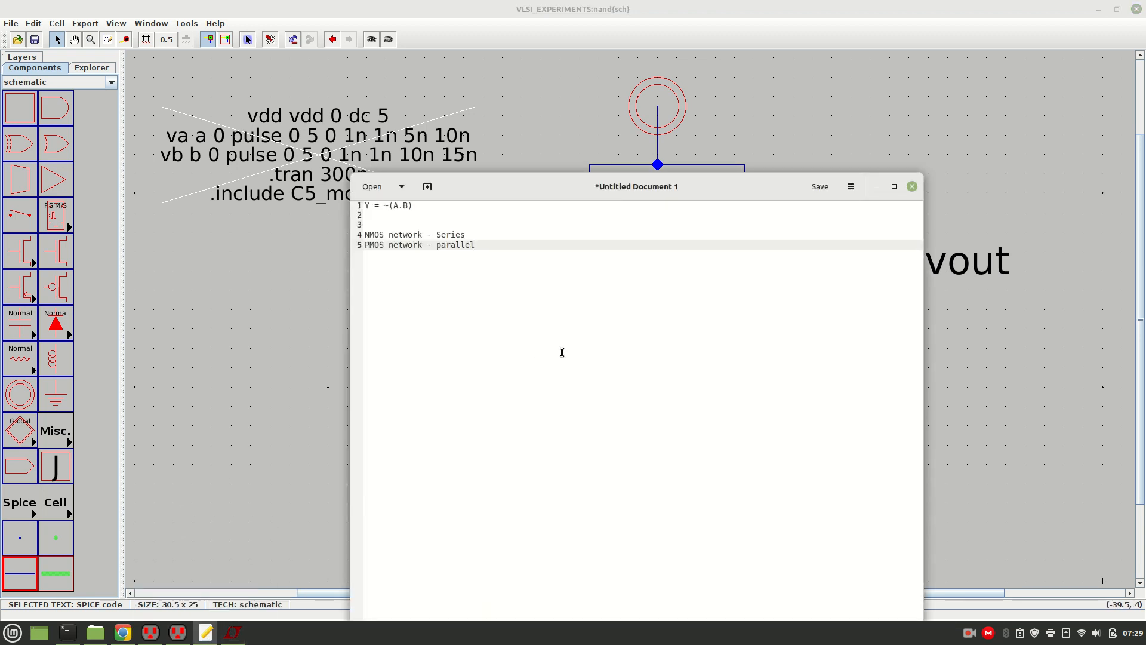
{"action": "key", "text": "Return"}
{"action": "key", "text": "Return"}
{"action": "key", "text": "Return"}
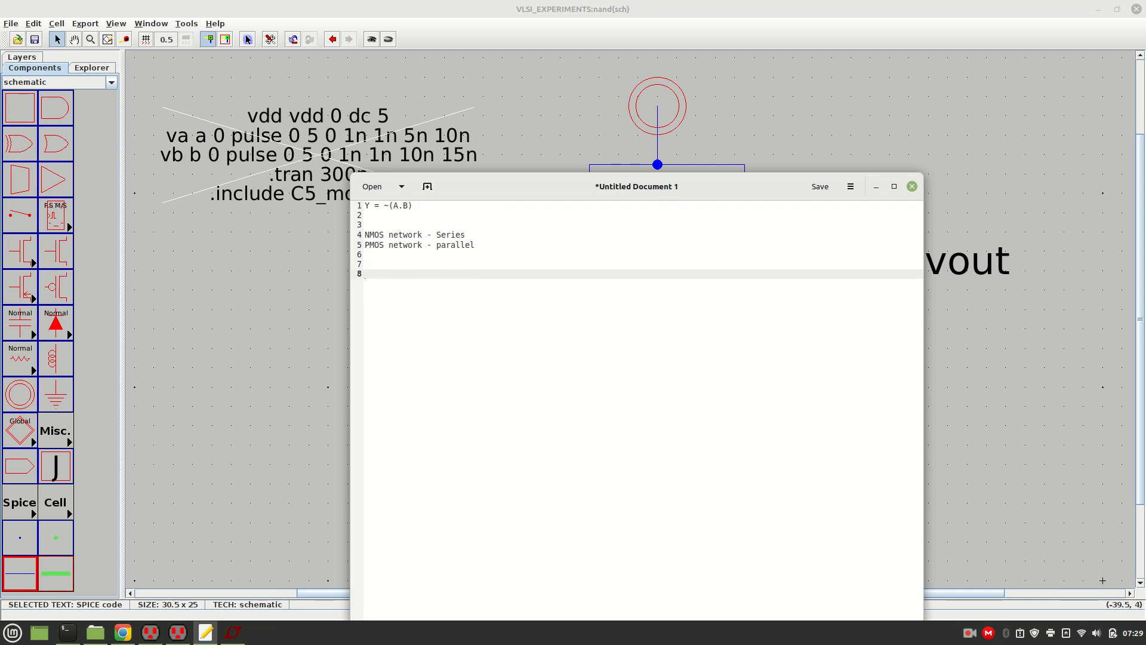
{"action": "type", "text": "a b"}
{"action": "key", "text": "BackSpace"}
{"action": "key", "text": "Return"}
{"action": "key", "text": "Up"}
{"action": "key", "text": "Right"}
{"action": "key", "text": "Right"}
{"action": "key", "text": "Down"}
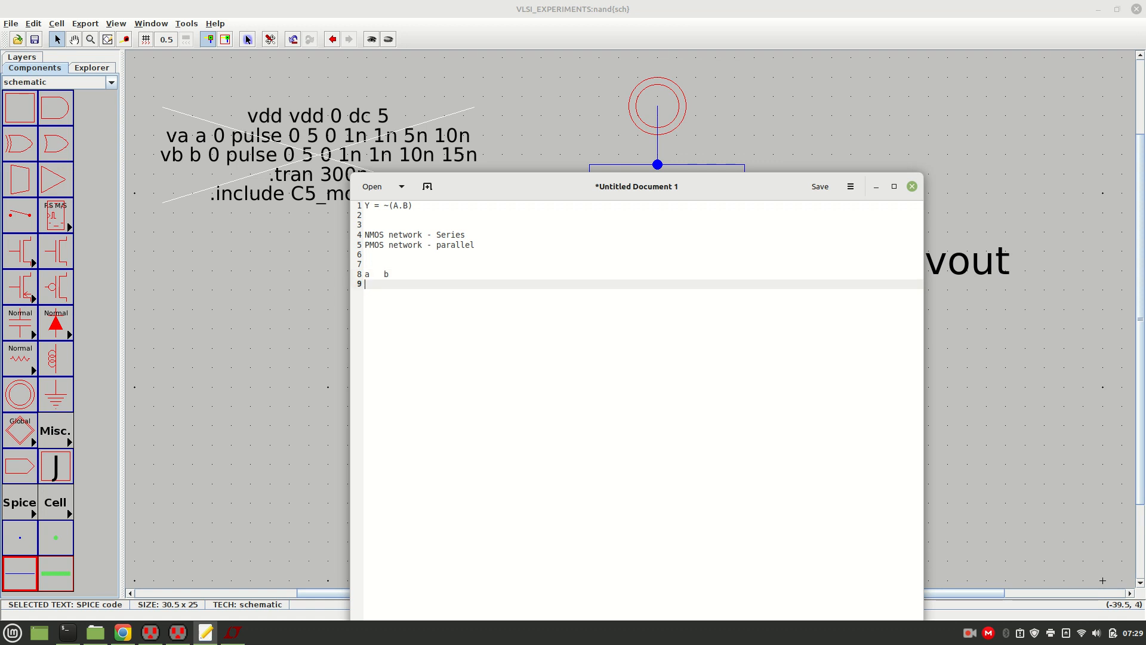
Step: Underline the "a b" header with a row of six dashes and leave an empty line below it
{"action": "type", "text": "------"}
{"action": "key", "text": "Return"}
{"action": "key", "text": "Return"}
{"action": "key", "text": "BackSpace"}
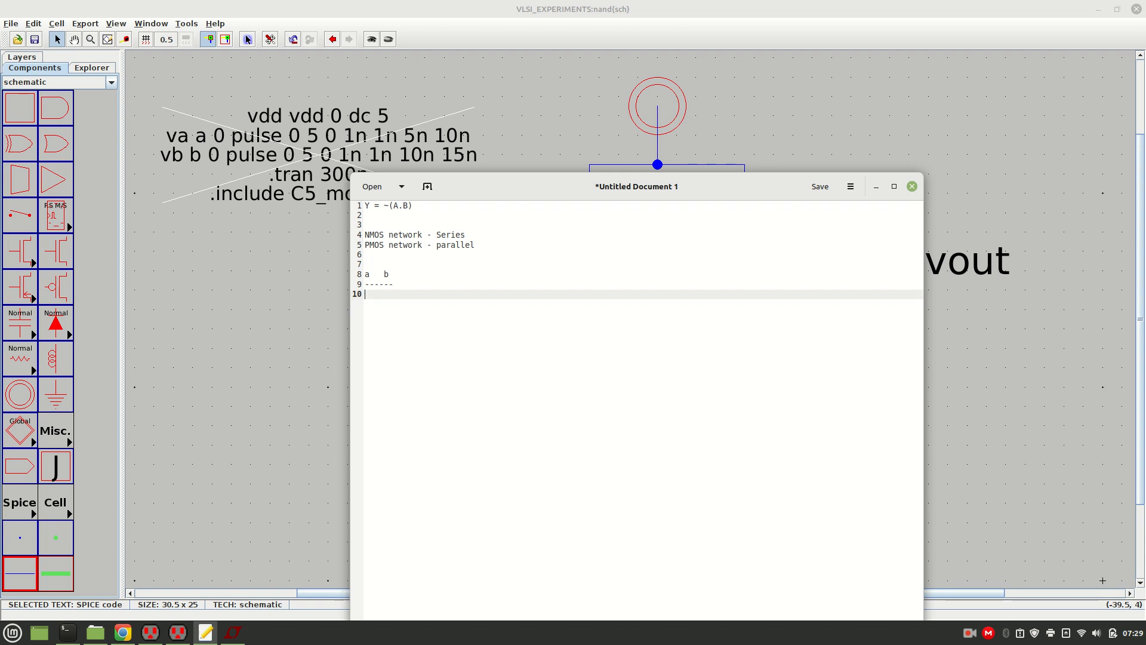
{"action": "key", "text": "Up"}
{"action": "key", "text": "Up"}
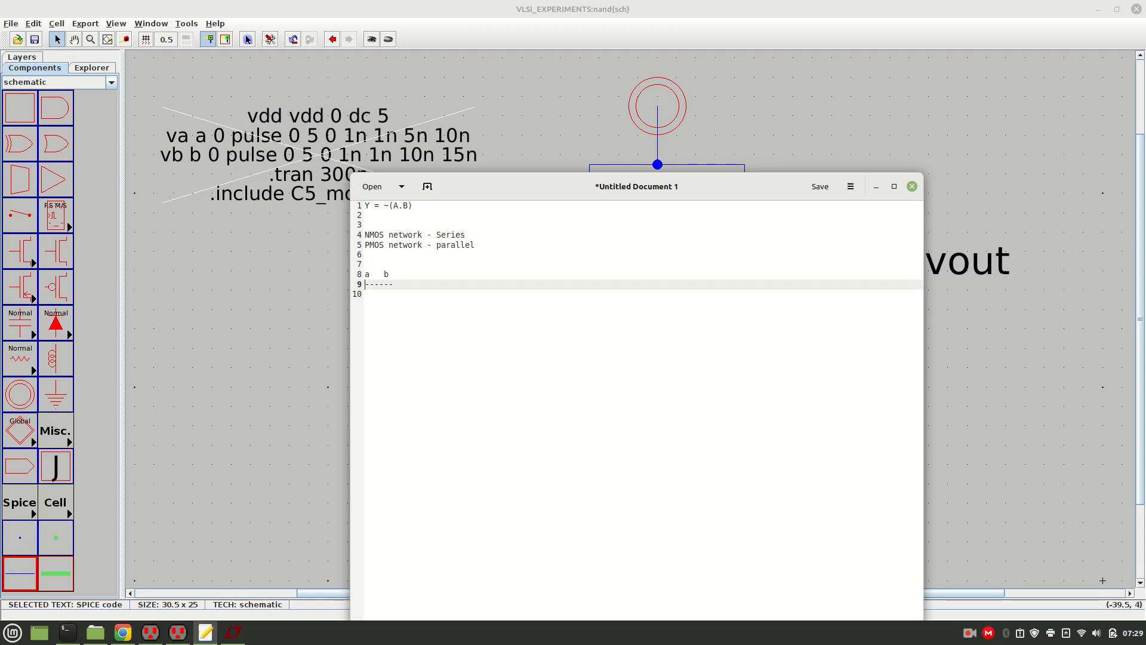
{"action": "key", "text": "Down"}
{"action": "key", "text": "Up"}
{"action": "key", "text": "Down"}
{"action": "key", "text": "Down"}
{"action": "key", "text": "Up"}
{"action": "type", "text": "-"}
{"action": "key", "text": "Up"}
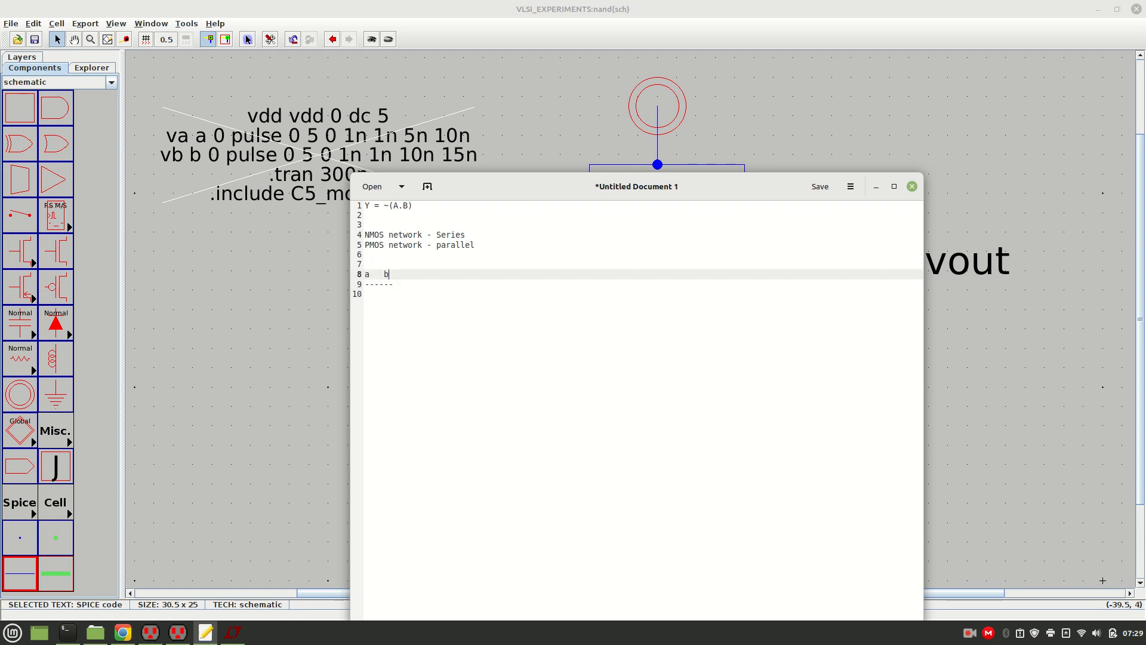
Step: Label the header "(initially)" and add a second "a b" column header further along the same line
{"action": "type", "text": "()"}
{"action": "type", "text": "initially"}
{"action": "key", "text": "Tab"}
{"action": "key", "text": "Tab"}
{"action": "key", "text": "Tab"}
{"action": "type", "text": "a"}
{"action": "key", "text": "Tab"}
{"action": "type", "text": "{}"}
{"action": "key", "text": "Down"}
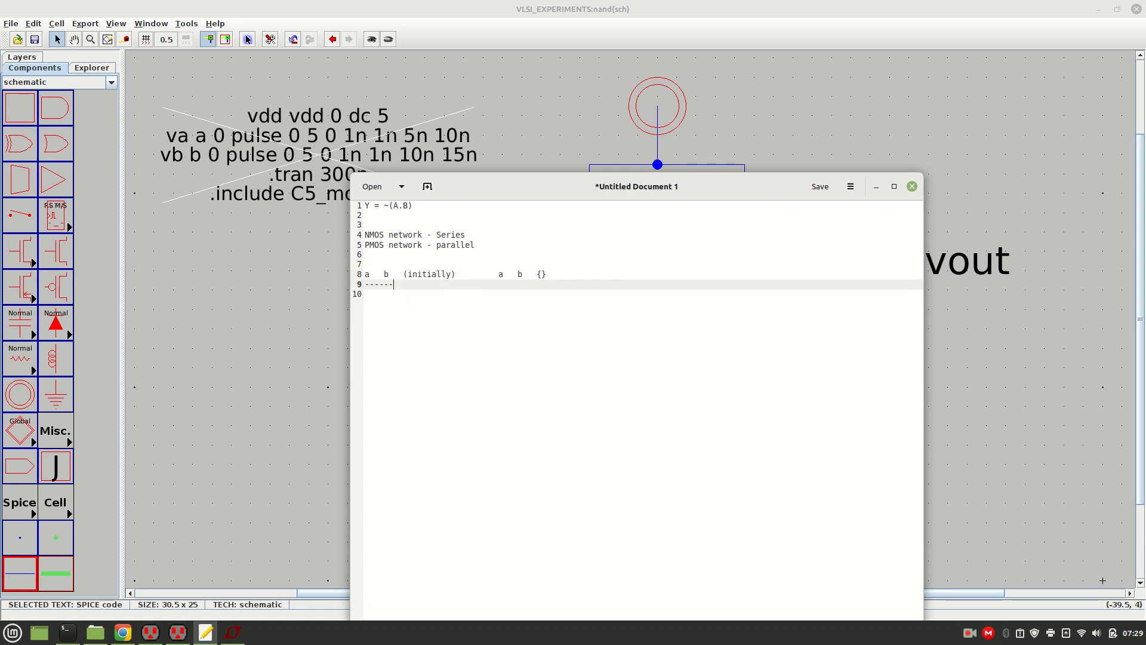
Step: Label the second "a b" header "(finally)" in place of the braces and underline its columns with six dashes
{"action": "key", "text": "Up"}
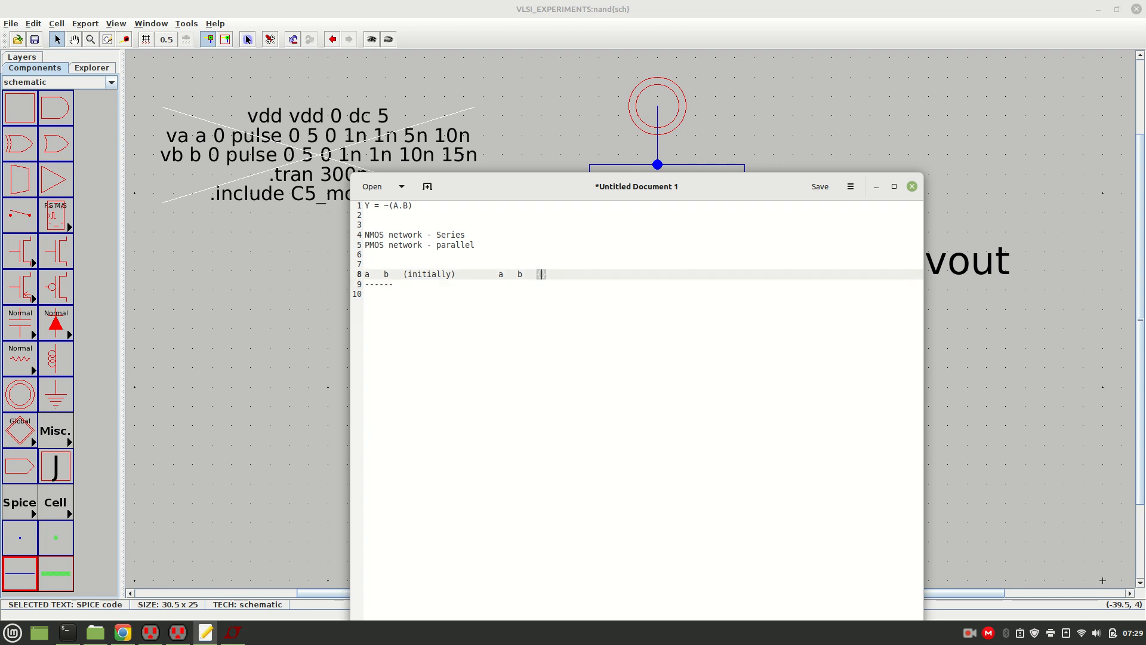
{"action": "key", "text": "BackSpace"}
{"action": "key", "text": "BackSpace"}
{"action": "type", "text": "inally"}
{"action": "key", "text": "Left"}
{"action": "key", "text": "Left"}
{"action": "key", "text": "Left"}
{"action": "type", "text": "f"}
{"action": "key", "text": "Down"}
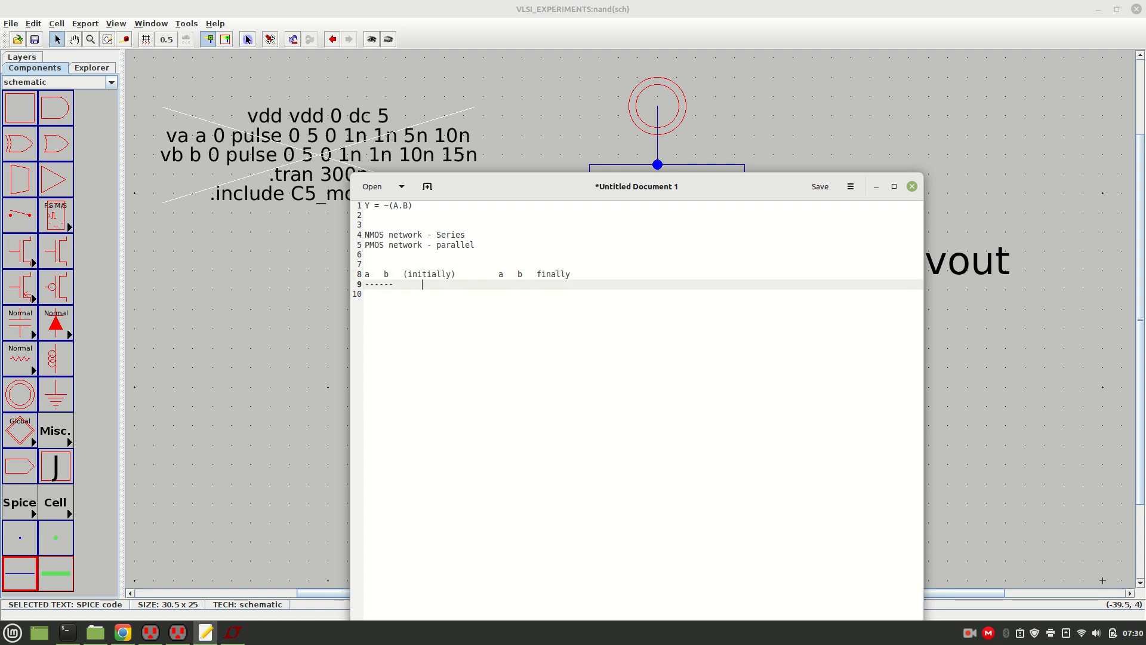
{"action": "type", "text": "------"}
{"action": "key", "text": "Up"}
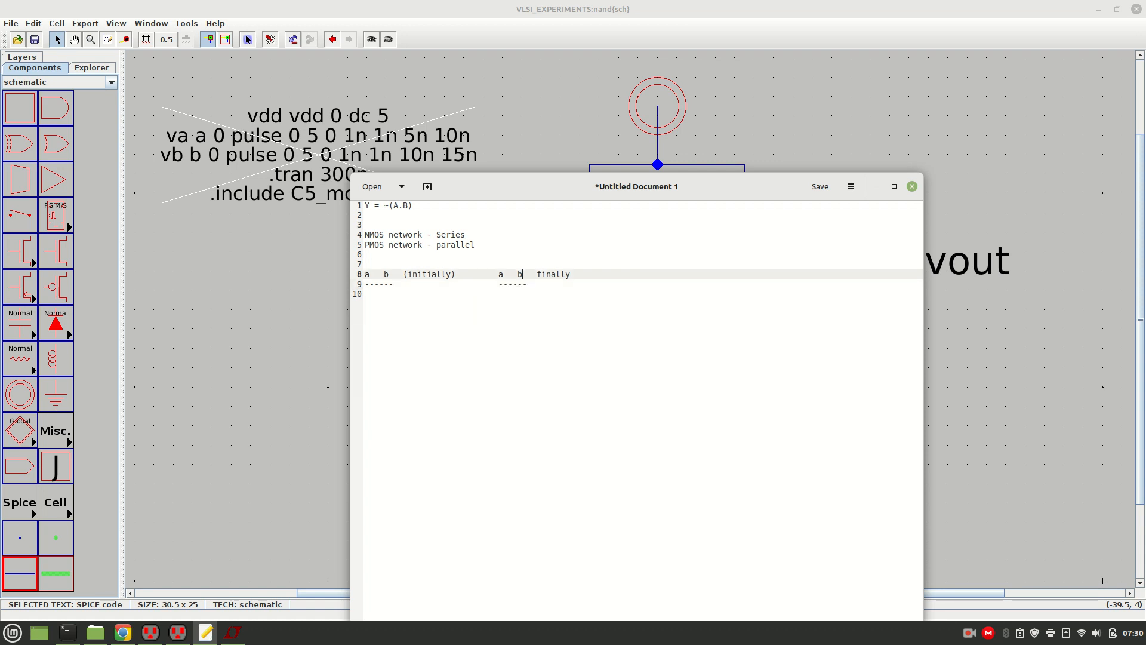
{"action": "type", "text": "("}
{"action": "type", "text": ")"}
Step: Enter the first input transition row, with "1 1" under the initial columns and "0 1" under the final columns
{"action": "key", "text": "Down"}
{"action": "key", "text": "Down"}
{"action": "type", "text": "1   1"}
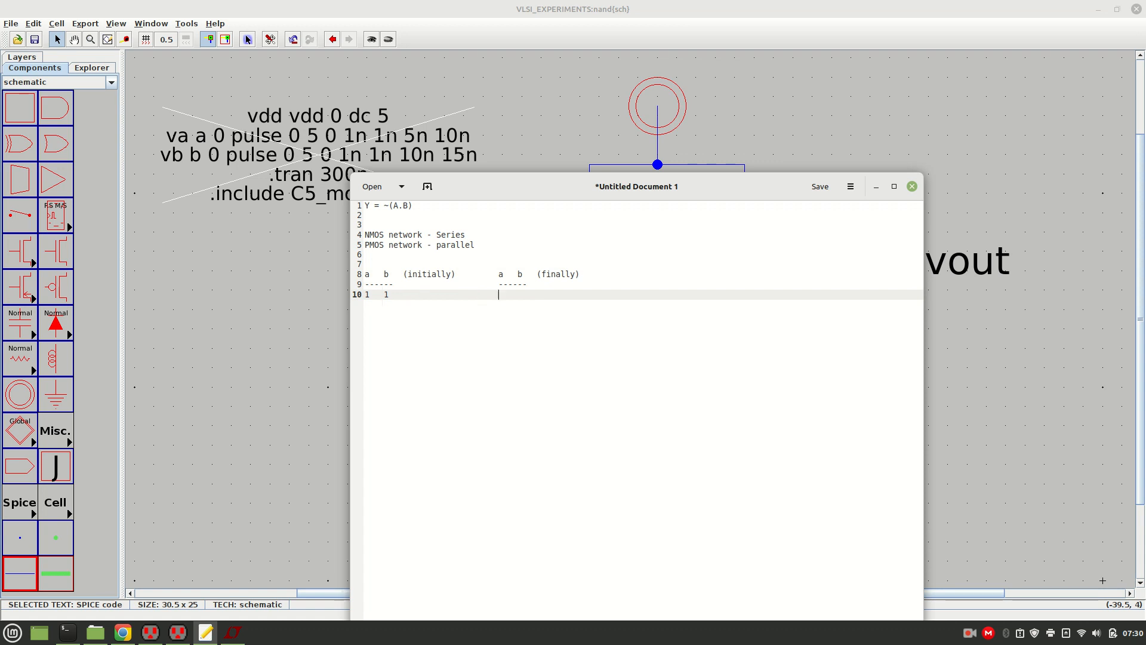
{"action": "type", "text": "0   1"}
{"action": "key", "text": "Return"}
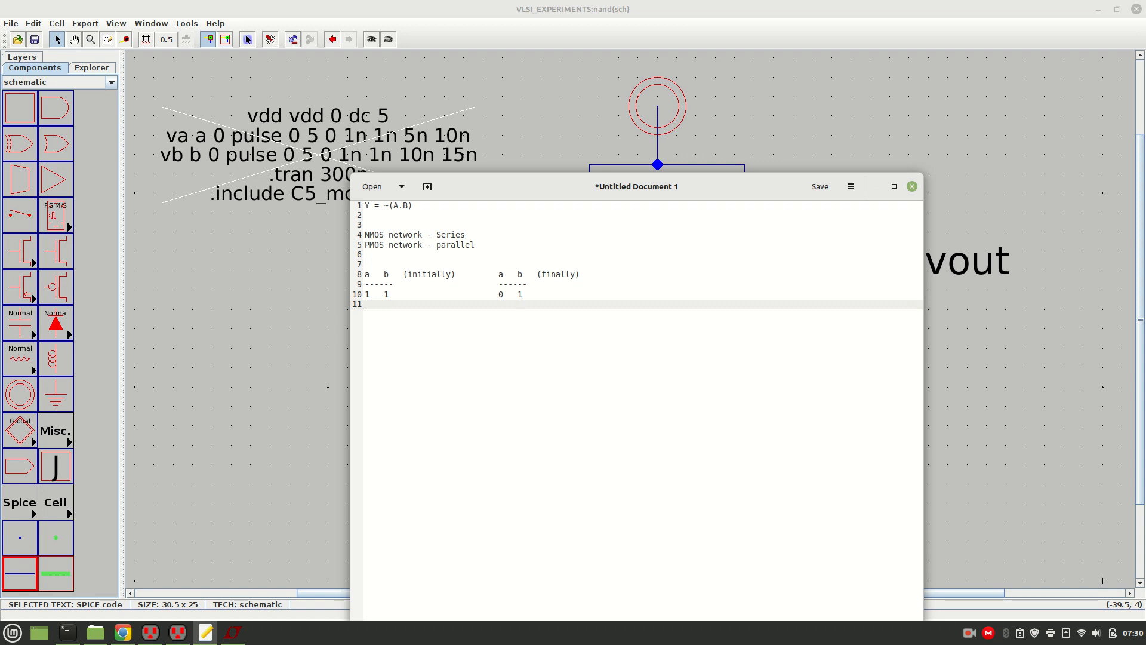
Step: Add two more transition rows starting from "1 1" initially, with final values "1 0" and "0 0"
{"action": "type", "text": "1   1   1   0"}
{"action": "key", "text": "Return"}
{"action": "type", "text": "1  1"}
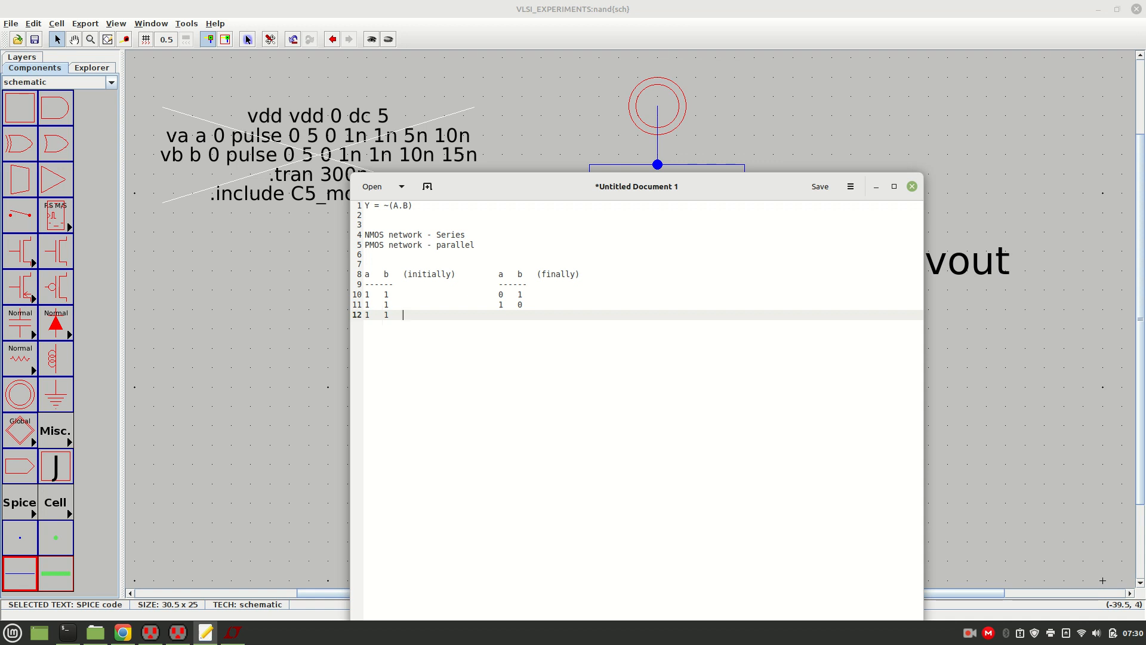
{"action": "type", "text": "0"}
{"action": "type", "text": " bn"}
{"action": "key", "text": "BackSpace"}
{"action": "key", "text": "BackSpace"}
{"action": "type", "text": "0"}
Step: Select the first transition row, switch to LTspice, and place a V(vout) cursor at about 5.97 ns where V(a) starts falling
{"action": "left_click", "coordinate": [422, 295]}
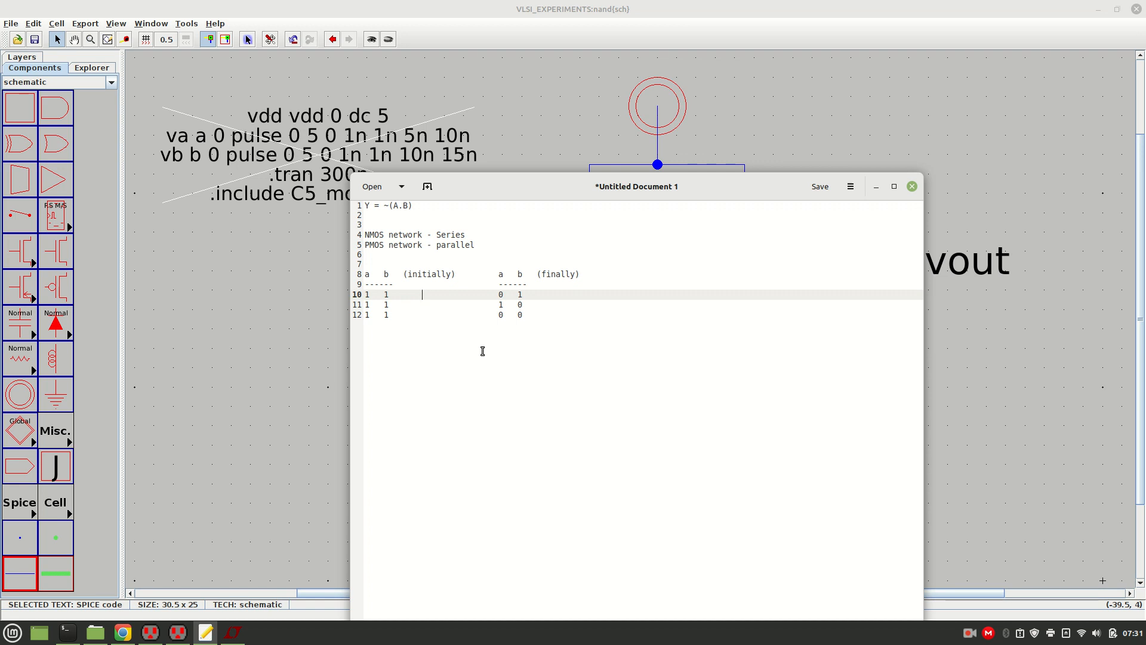
{"action": "left_click", "coordinate": [542, 293]}
{"action": "key", "text": "shift+Home"}
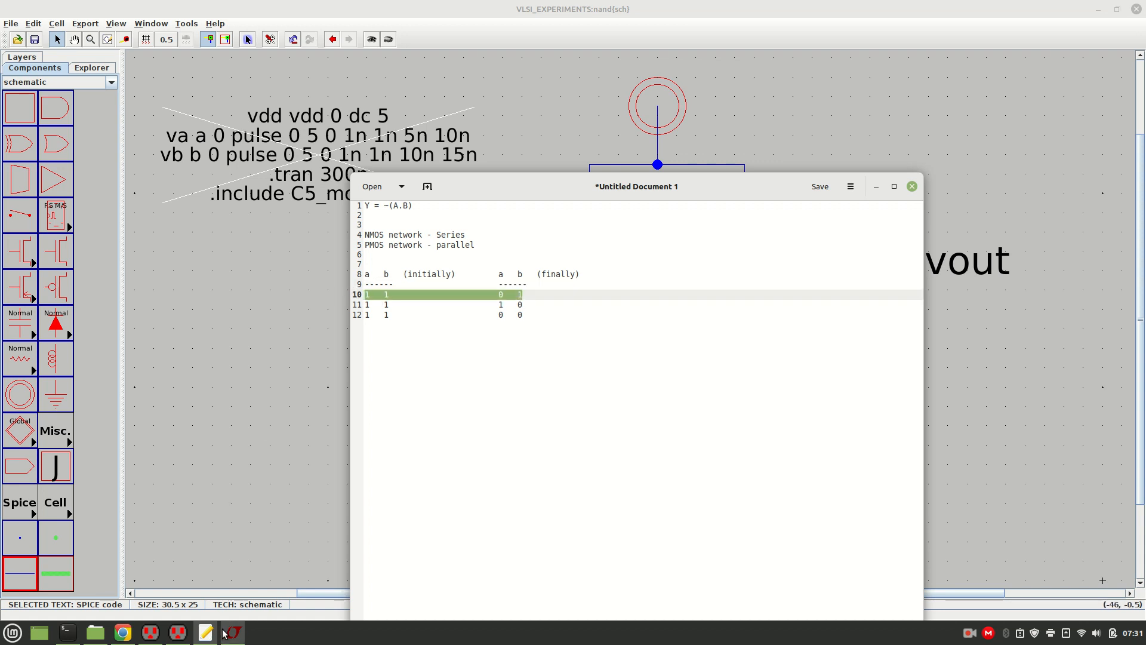
{"action": "left_click", "coordinate": [233, 632]}
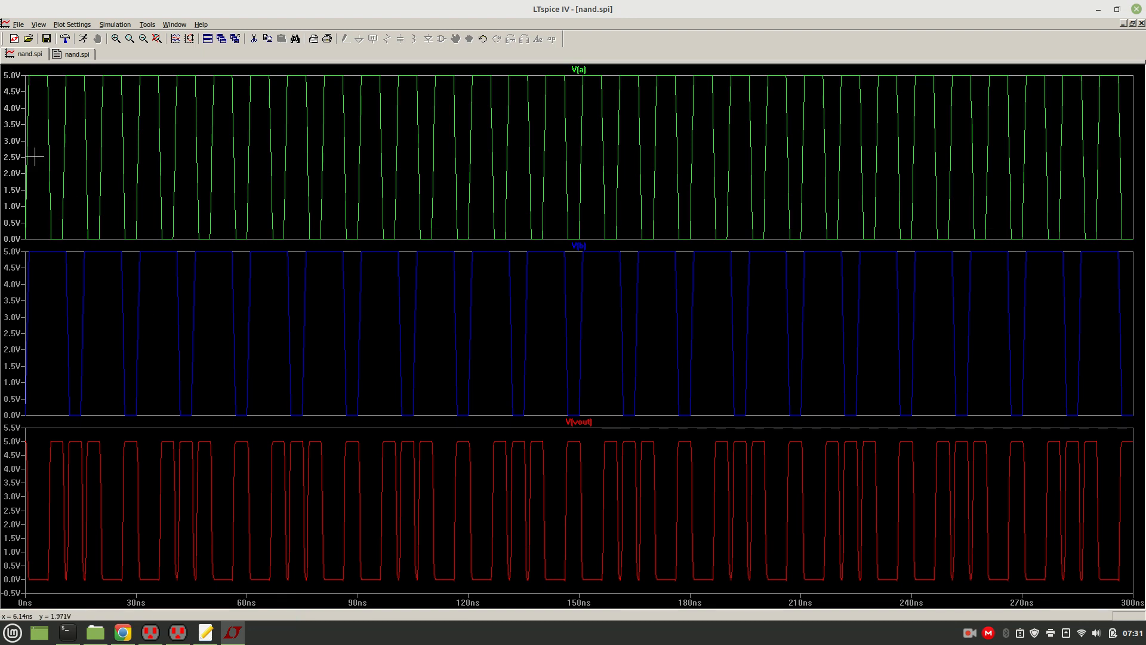
{"action": "left_click_drag", "start_coordinate": [13, 67], "coordinate": [210, 597]}
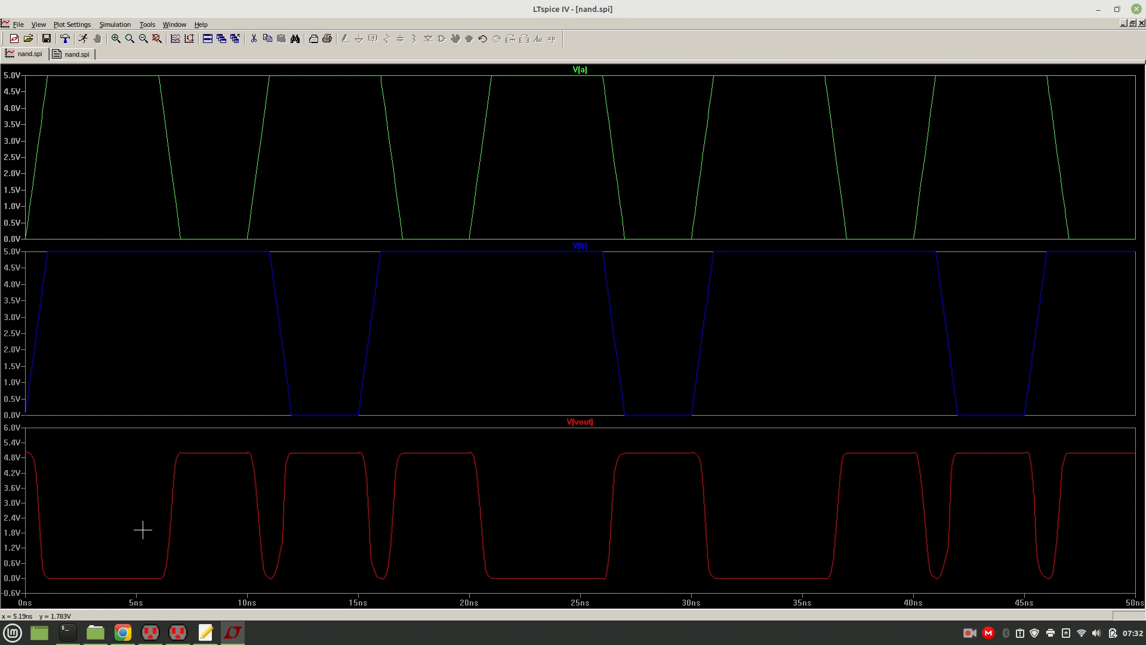
{"action": "left_click", "coordinate": [594, 422]}
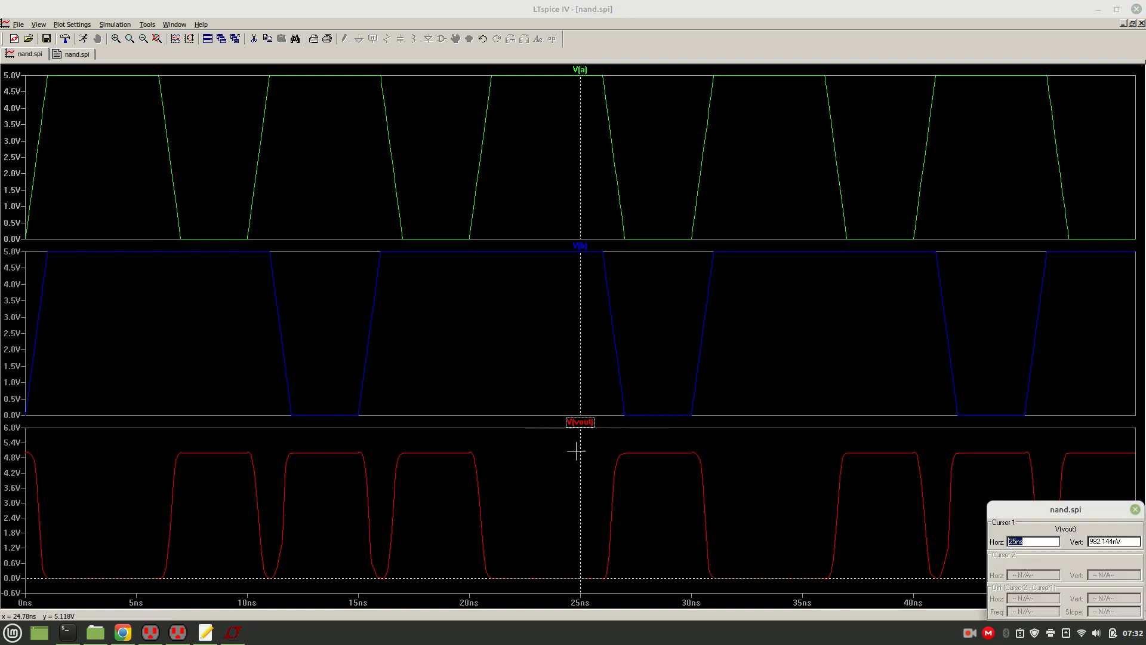
{"action": "left_click_drag", "start_coordinate": [581, 460], "coordinate": [157, 494]}
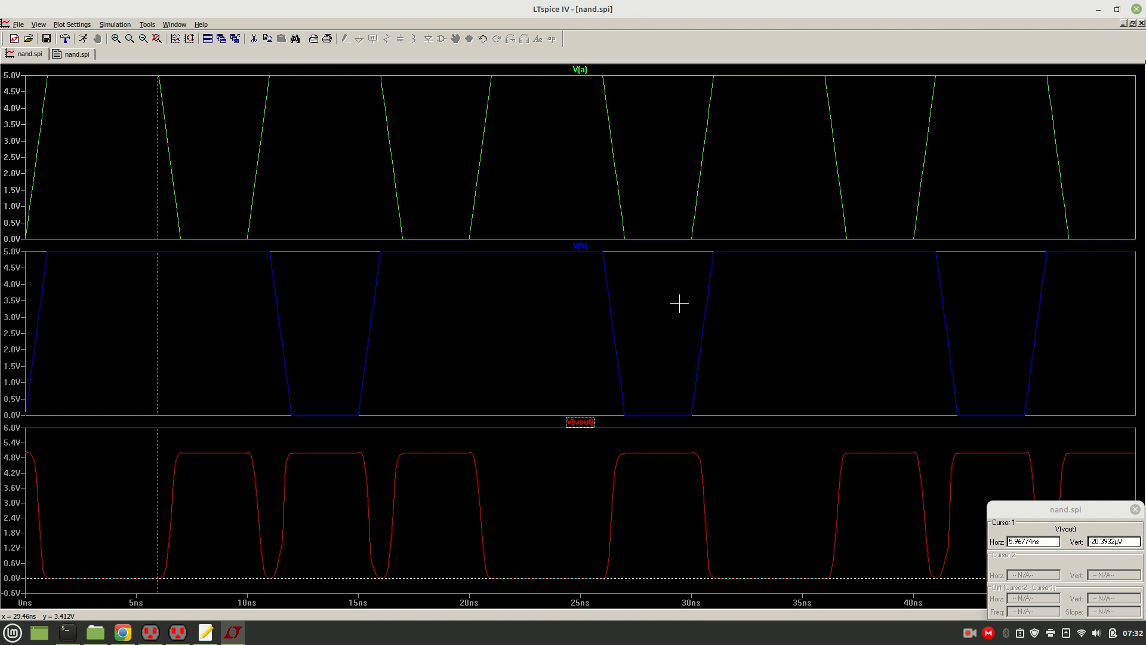
{"action": "left_click", "coordinate": [970, 634]}
{"action": "left_click", "coordinate": [991, 570]}
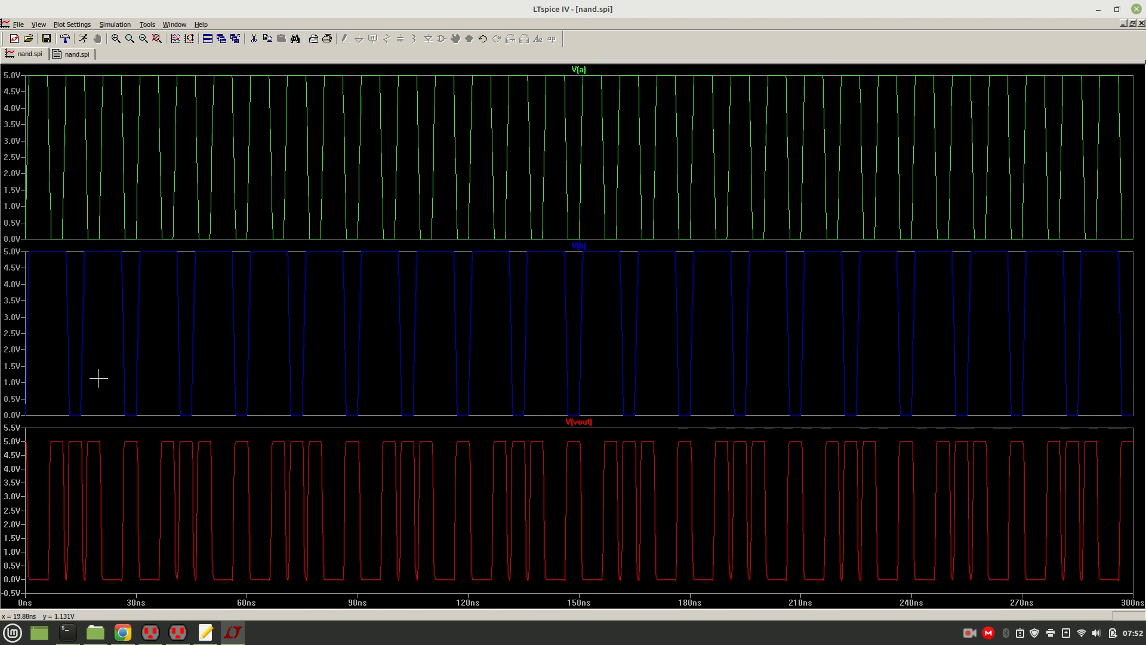
Step: Switch to Chrome and search the web in a new tab for "how to measure td delay in cmos"
{"action": "left_click", "coordinate": [126, 634]}
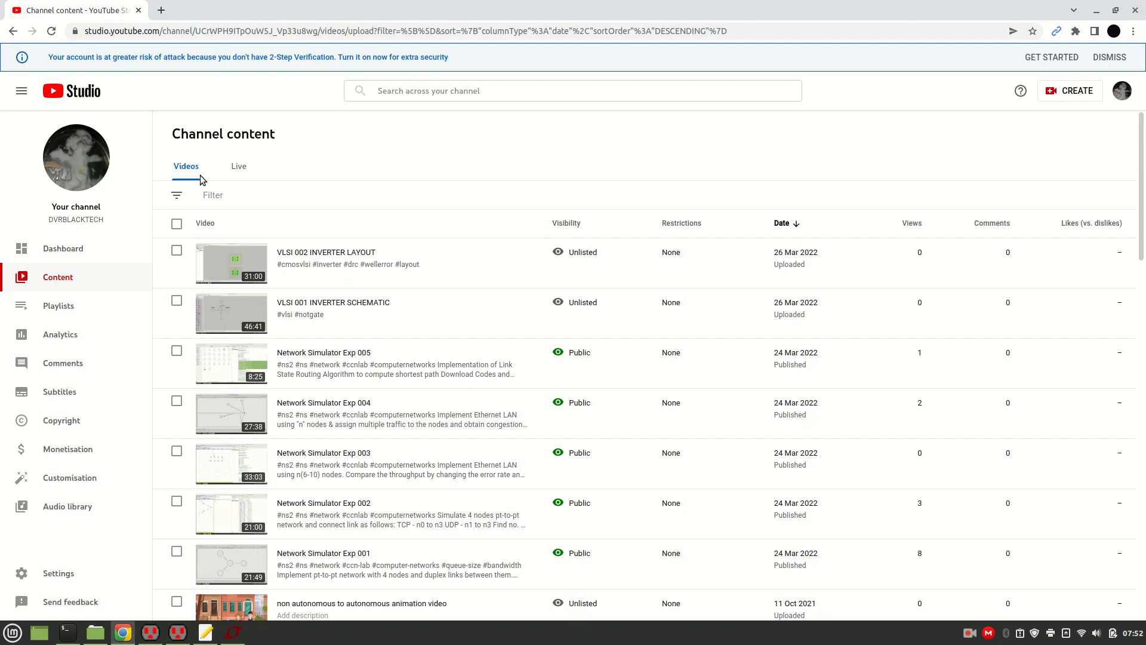
{"action": "left_click", "coordinate": [160, 10]}
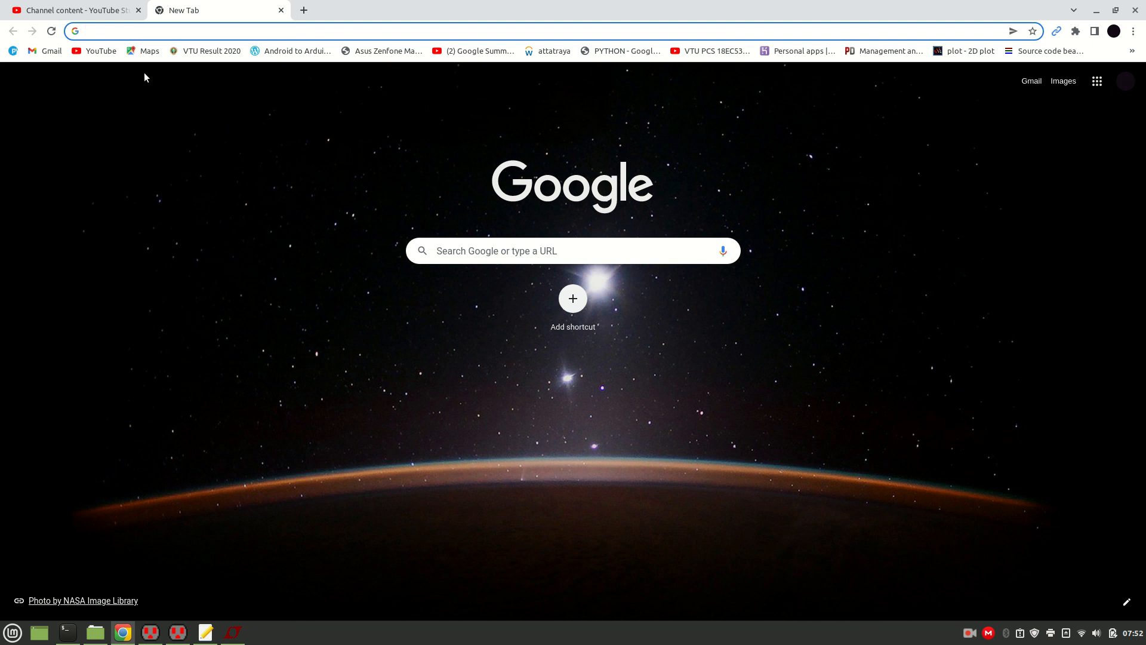
{"action": "type", "text": "how to"}
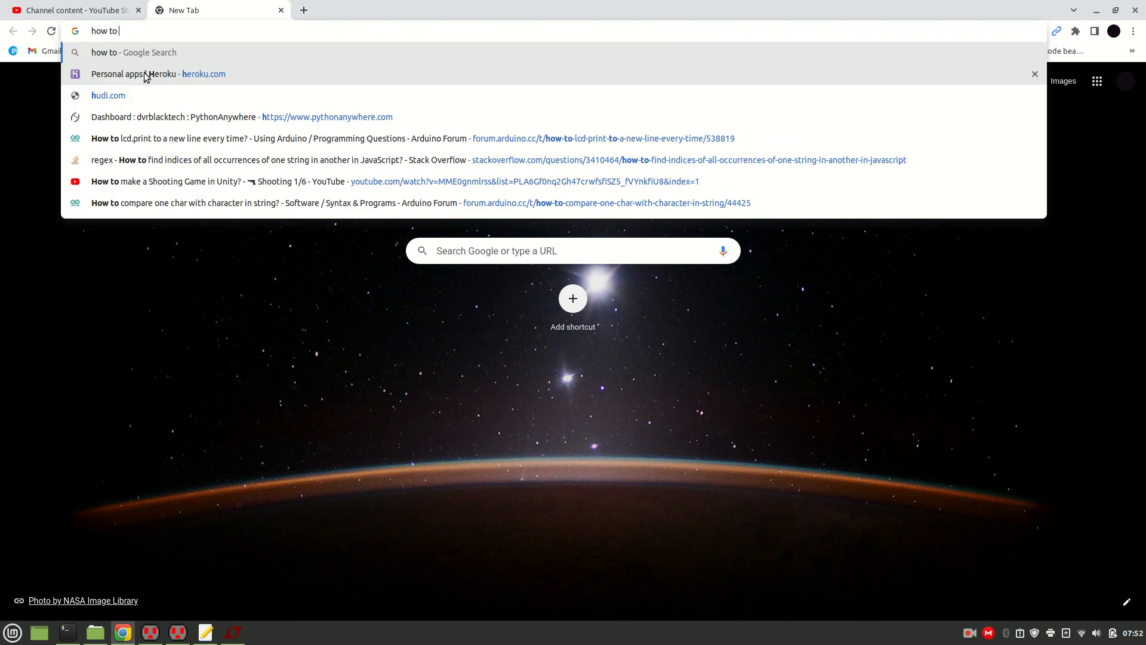
{"action": "type", "text": " mea"}
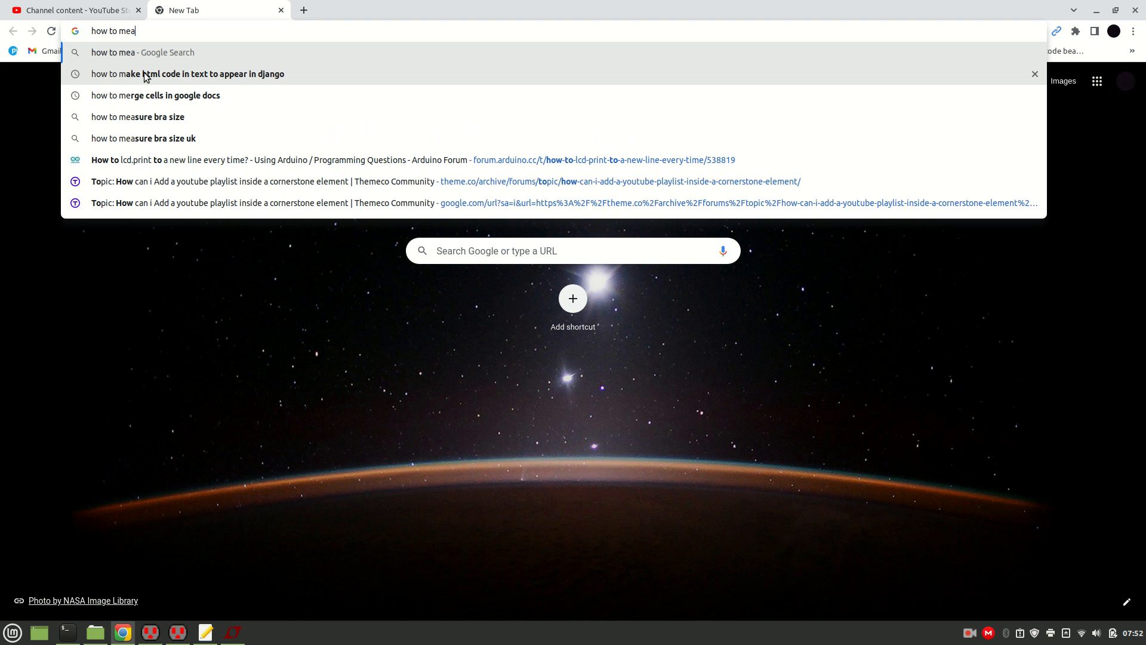
{"action": "type", "text": "sure"}
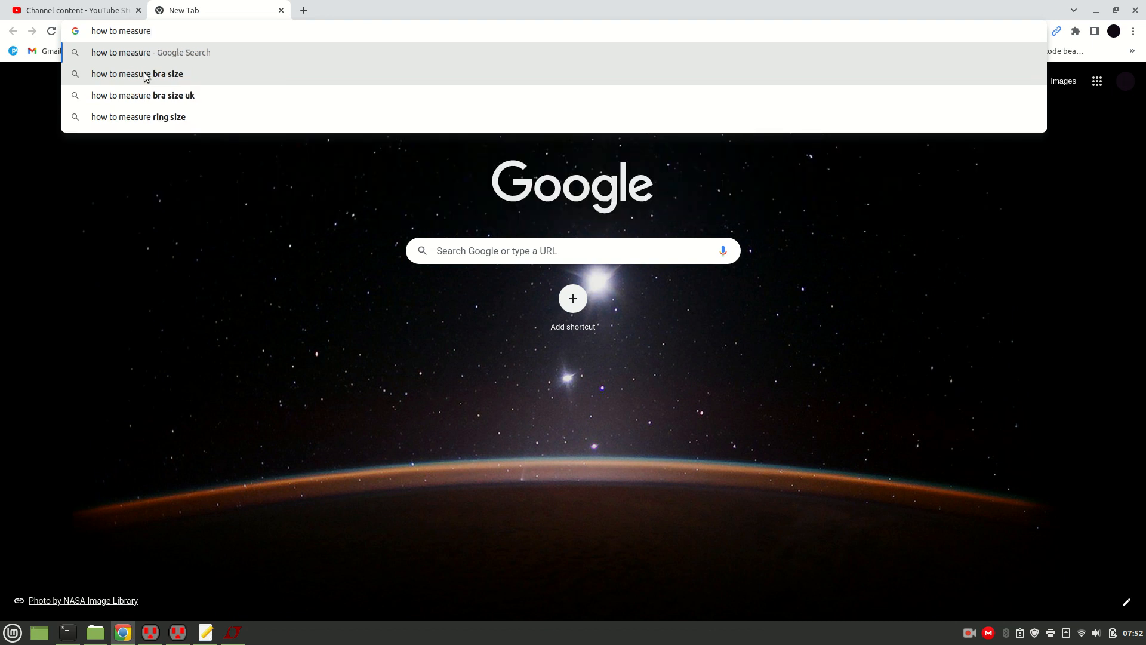
{"action": "type", "text": " Td"}
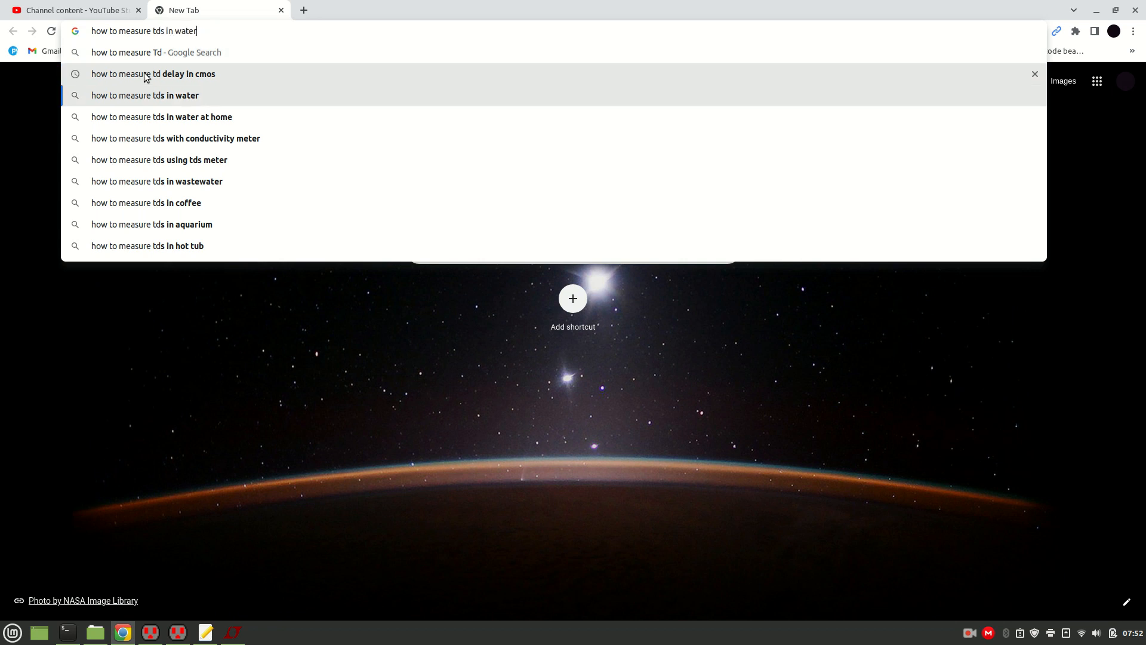
{"action": "left_click", "coordinate": [145, 74]}
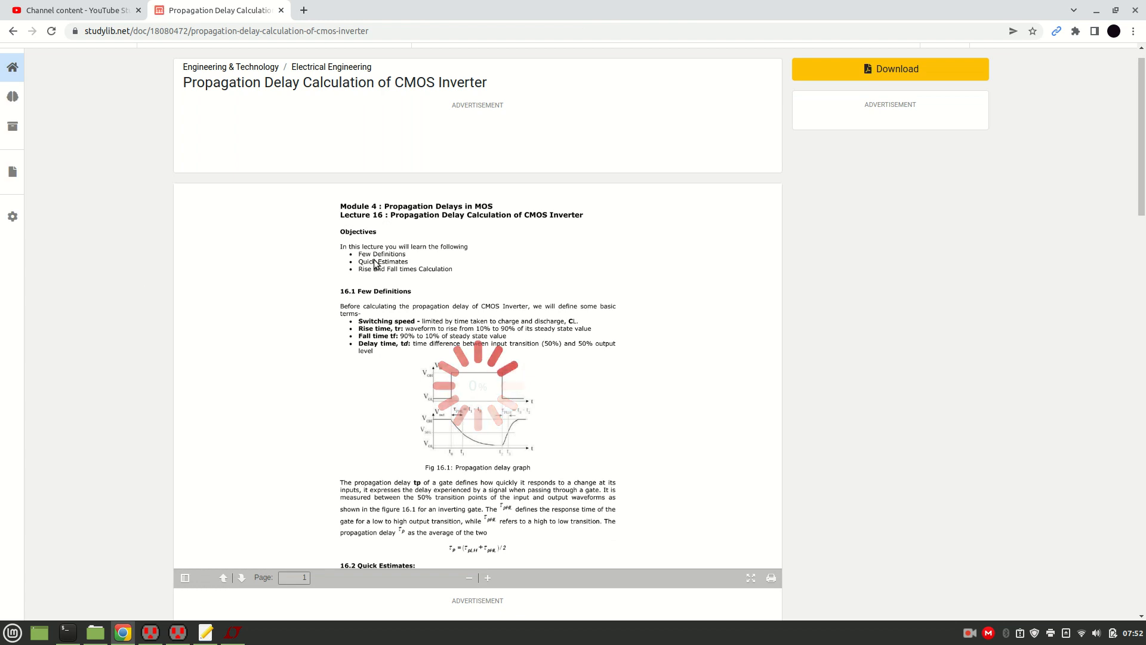
Step: Examine the rise time, fall time and delay time definitions and the propagation delay graph on the CMOS inverter page
{"action": "key", "text": "ctrl+plus"}
{"action": "key", "text": "ctrl+plus"}
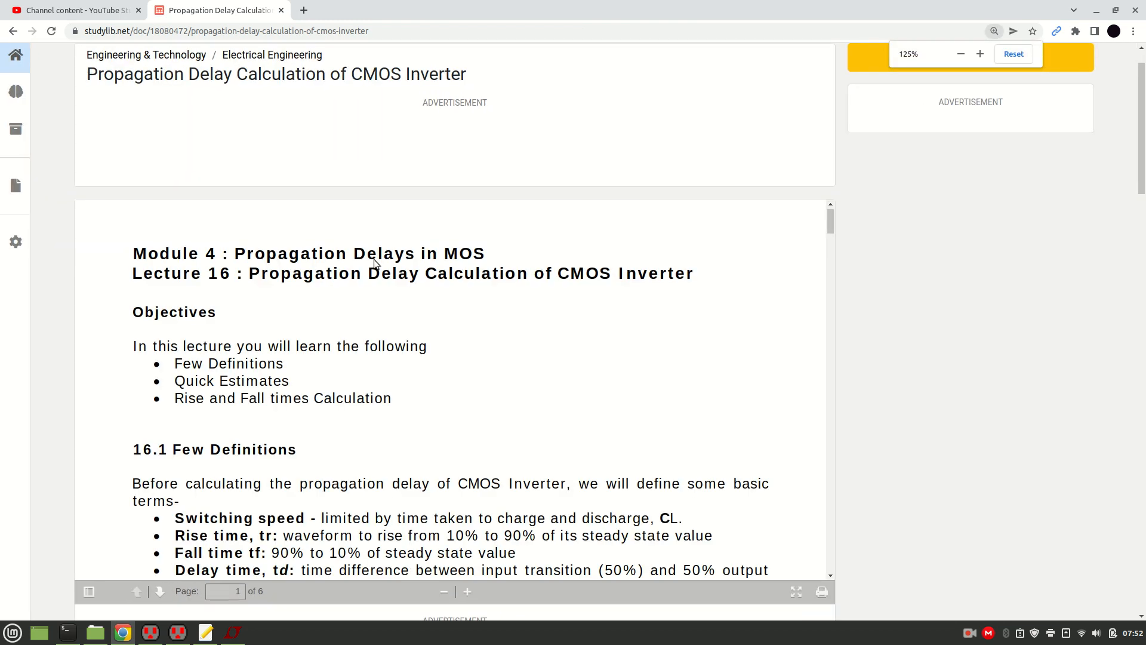
{"action": "scroll", "coordinate": [374, 259], "scroll_direction": "down", "scroll_amount": 3}
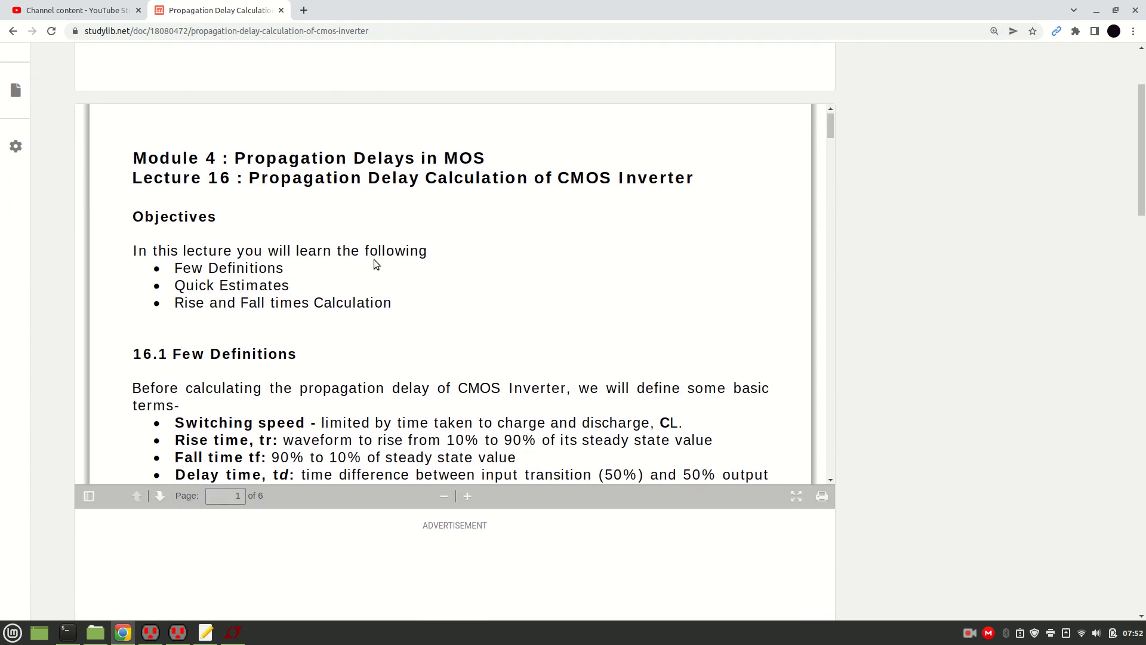
{"action": "scroll", "coordinate": [374, 260], "scroll_direction": "down", "scroll_amount": 2}
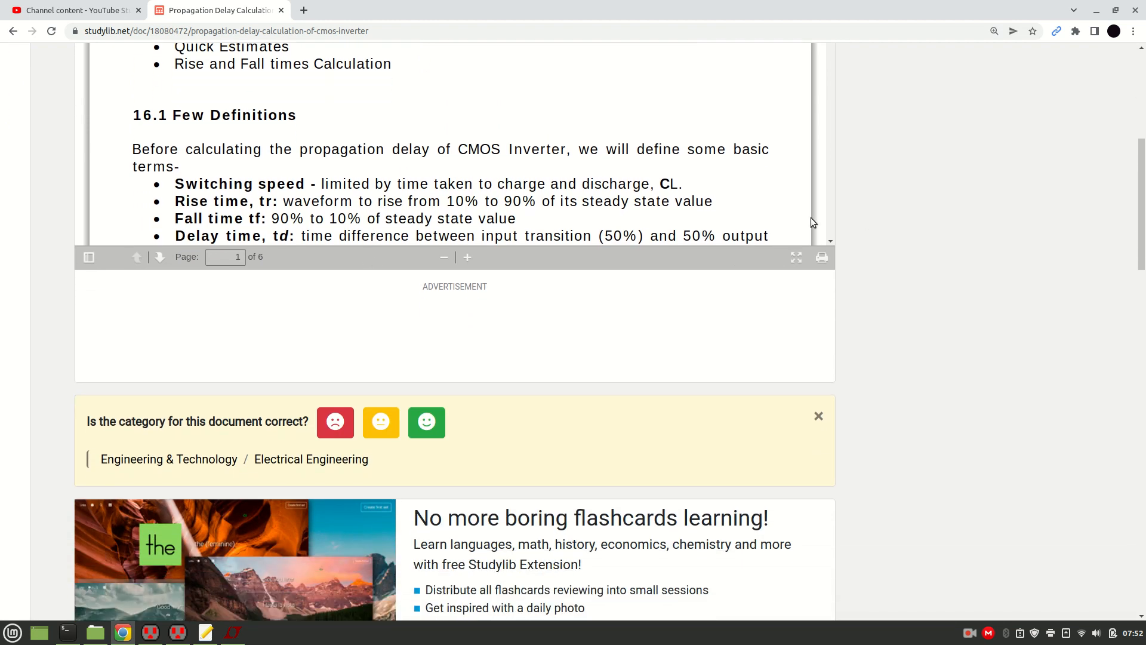
{"action": "scroll", "coordinate": [826, 222], "scroll_direction": "down", "scroll_amount": 3}
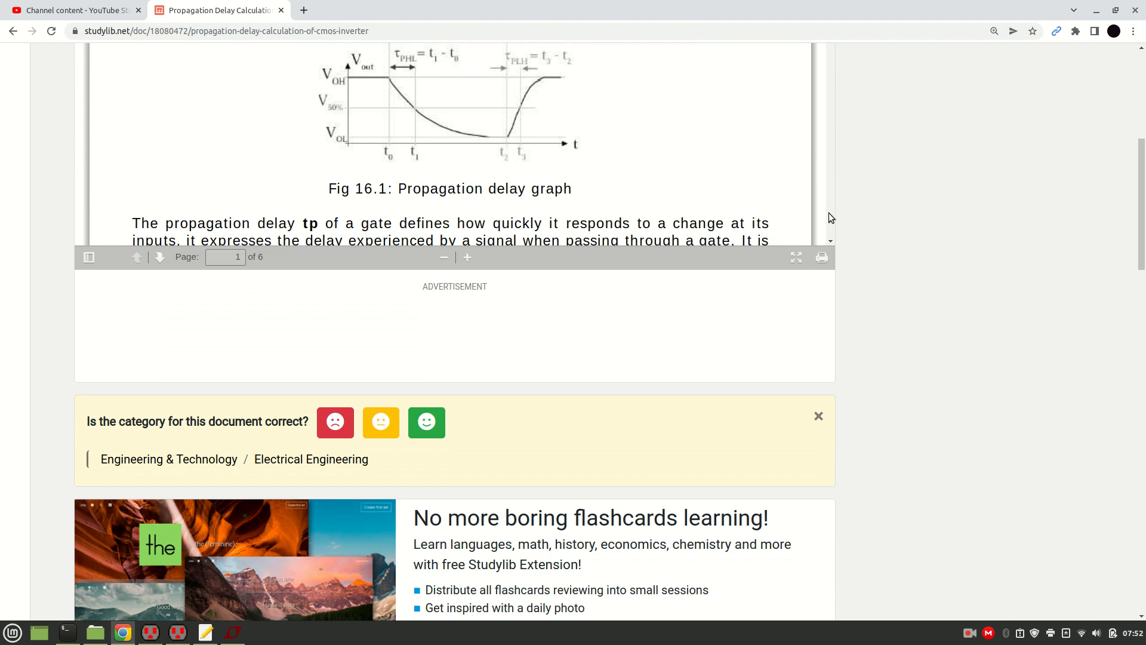
{"action": "scroll", "coordinate": [907, 147], "scroll_direction": "up", "scroll_amount": 4}
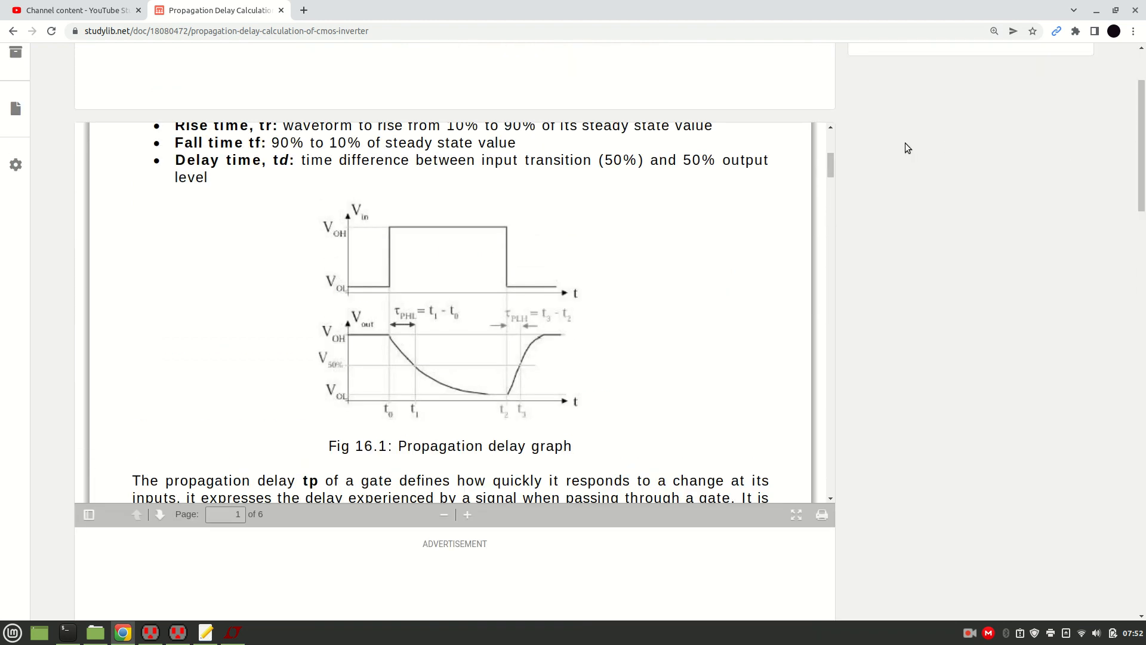
{"action": "left_click_drag", "start_coordinate": [830, 171], "coordinate": [828, 166]}
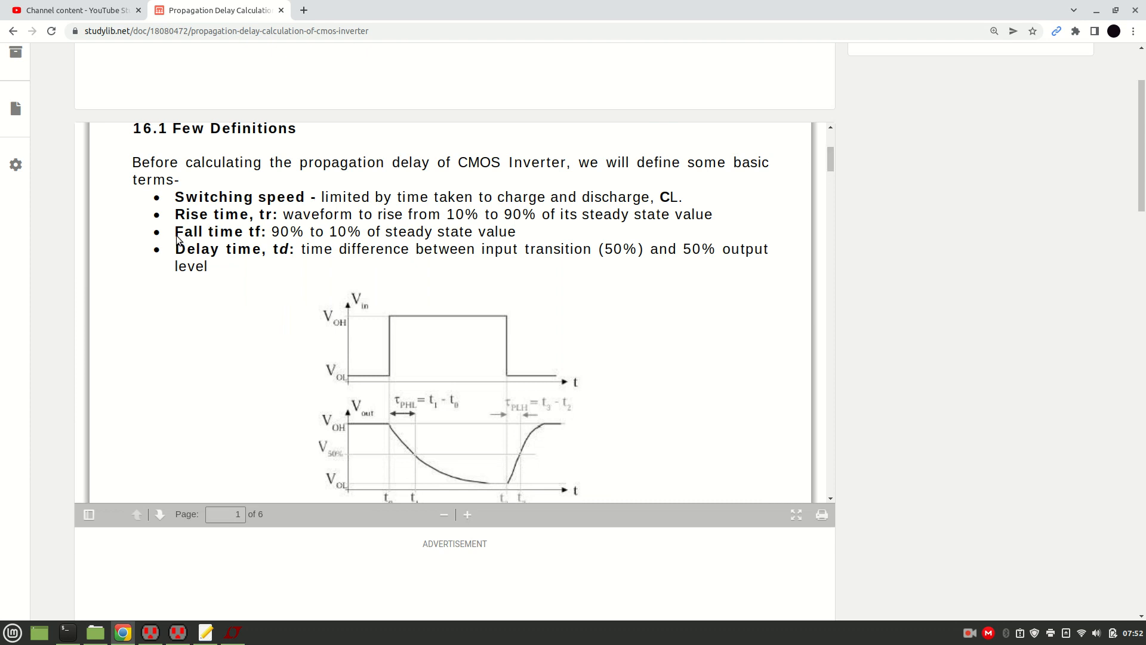
{"action": "left_click_drag", "start_coordinate": [189, 214], "coordinate": [277, 234]}
{"action": "left_click", "coordinate": [202, 231]}
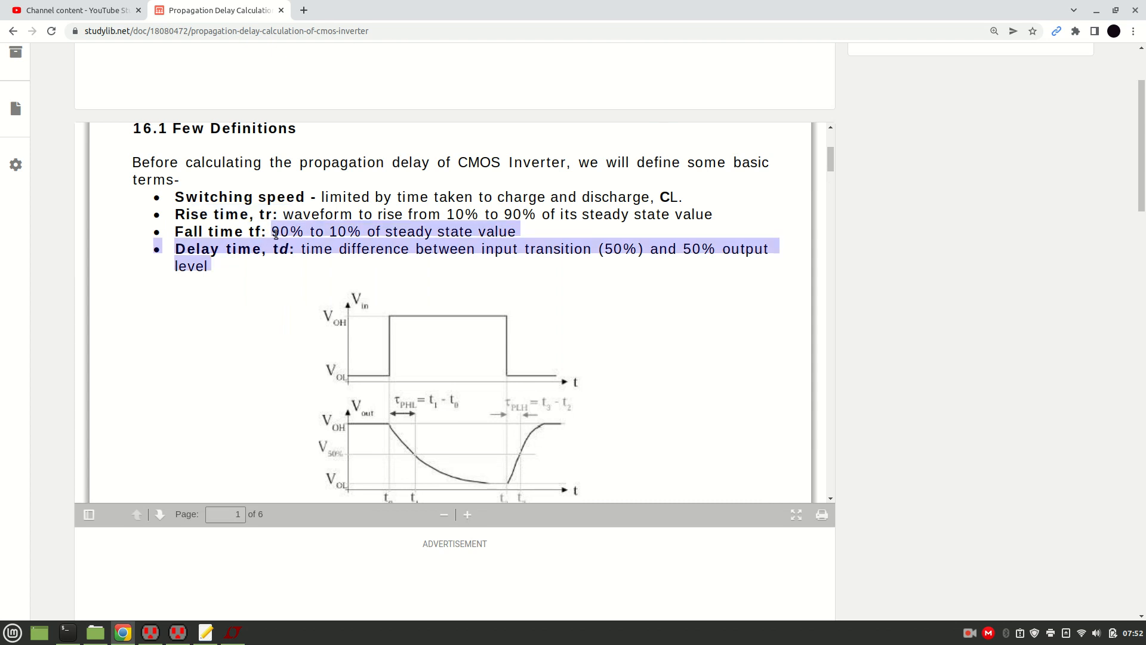
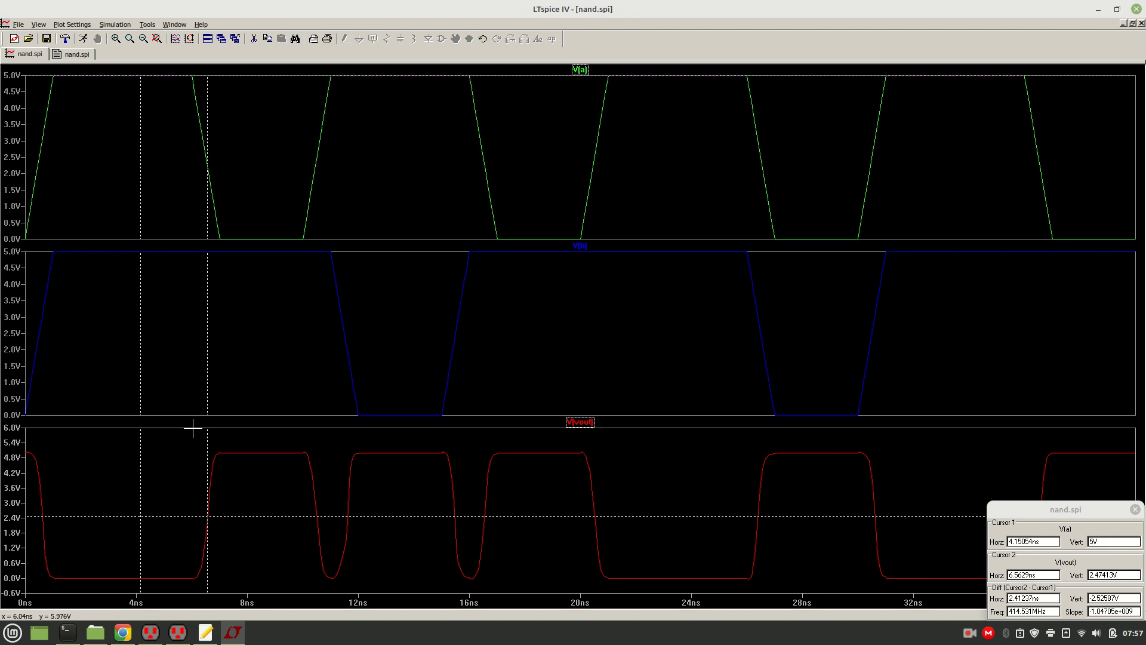
Step: Remove both measurement cursors in LTspice and restore the waveform plot to its full 300 ns range
{"action": "left_click_drag", "start_coordinate": [1018, 404], "coordinate": [1106, 556]}
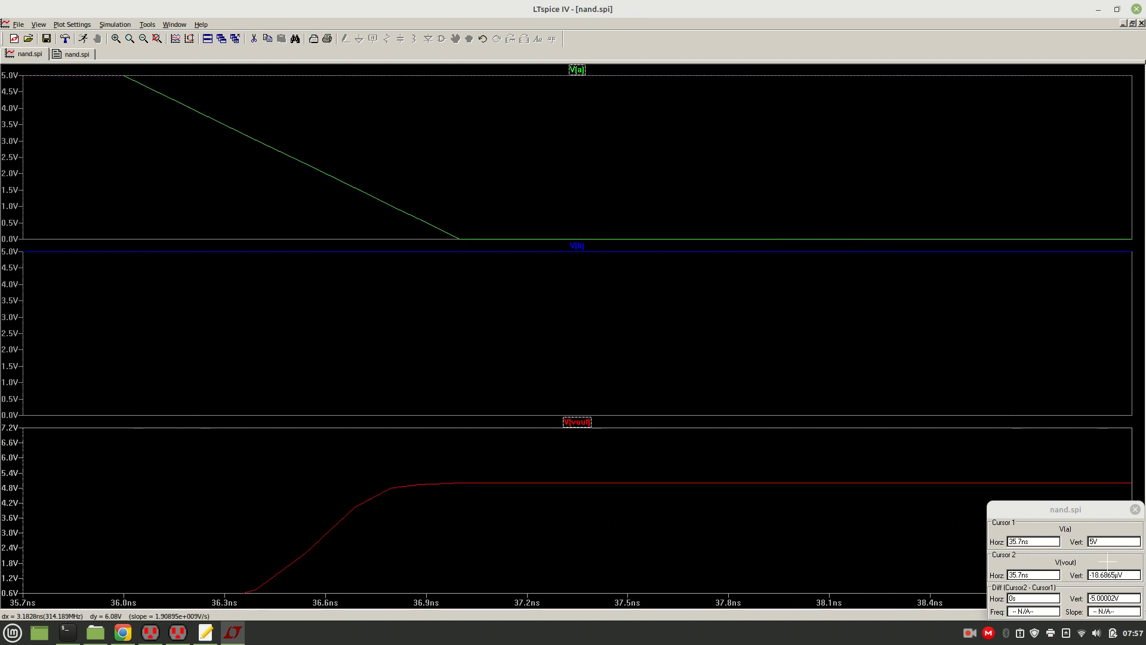
{"action": "left_click", "coordinate": [1135, 511]}
{"action": "left_click", "coordinate": [157, 38]}
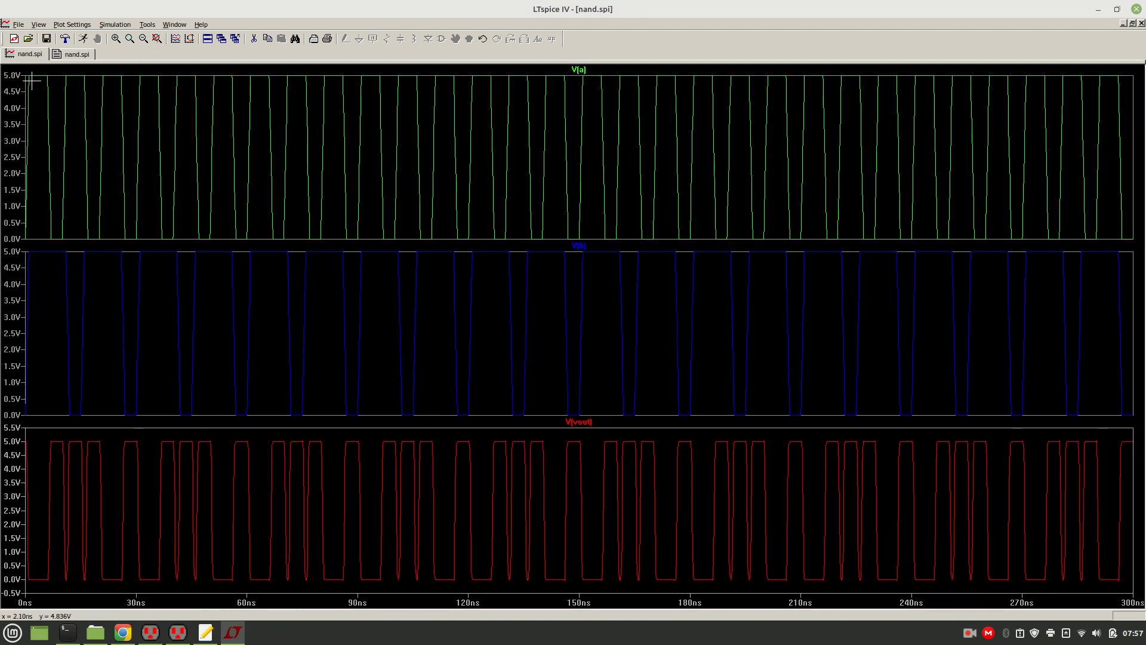
Step: Place two cursors on V(vout) around its first rise, at about 5.97 ns and 6.96 ns, within the first 50 ns
{"action": "left_click_drag", "start_coordinate": [11, 68], "coordinate": [198, 605]}
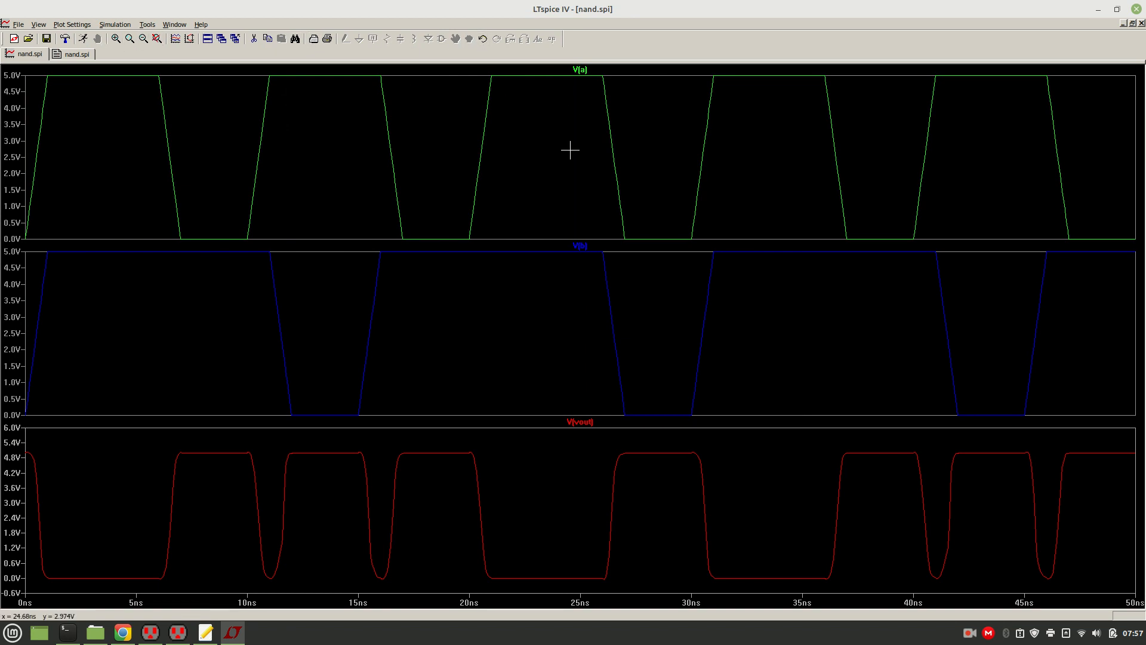
{"action": "left_click", "coordinate": [591, 423]}
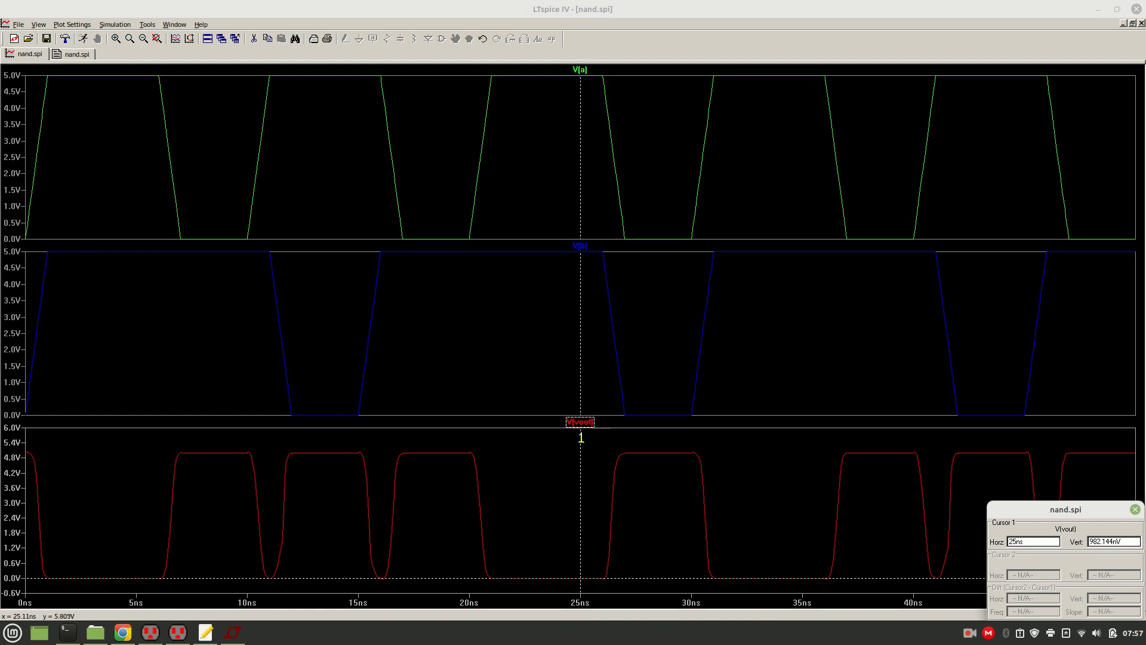
{"action": "left_click_drag", "start_coordinate": [578, 458], "coordinate": [157, 517]}
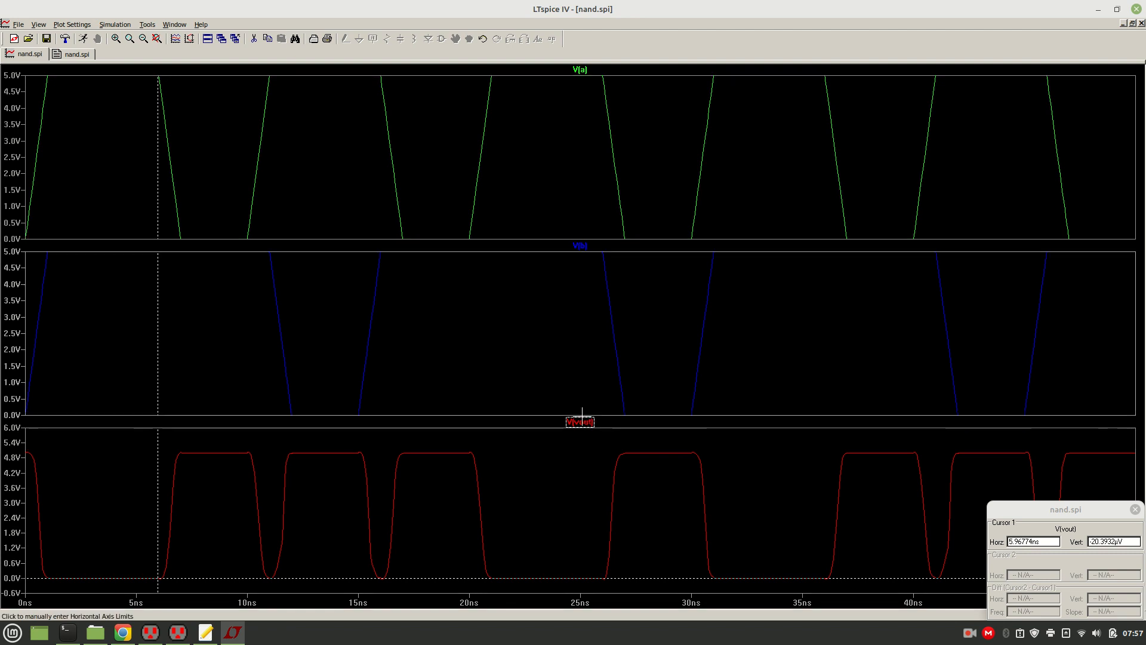
{"action": "left_click", "coordinate": [590, 423]}
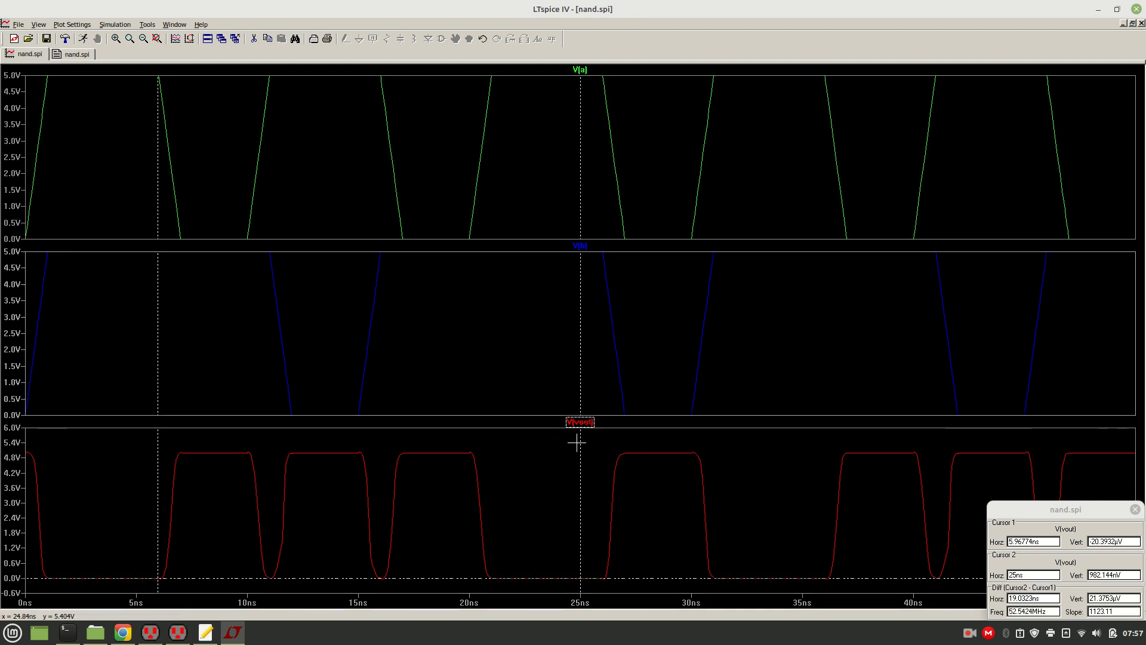
{"action": "left_click_drag", "start_coordinate": [579, 442], "coordinate": [179, 463]}
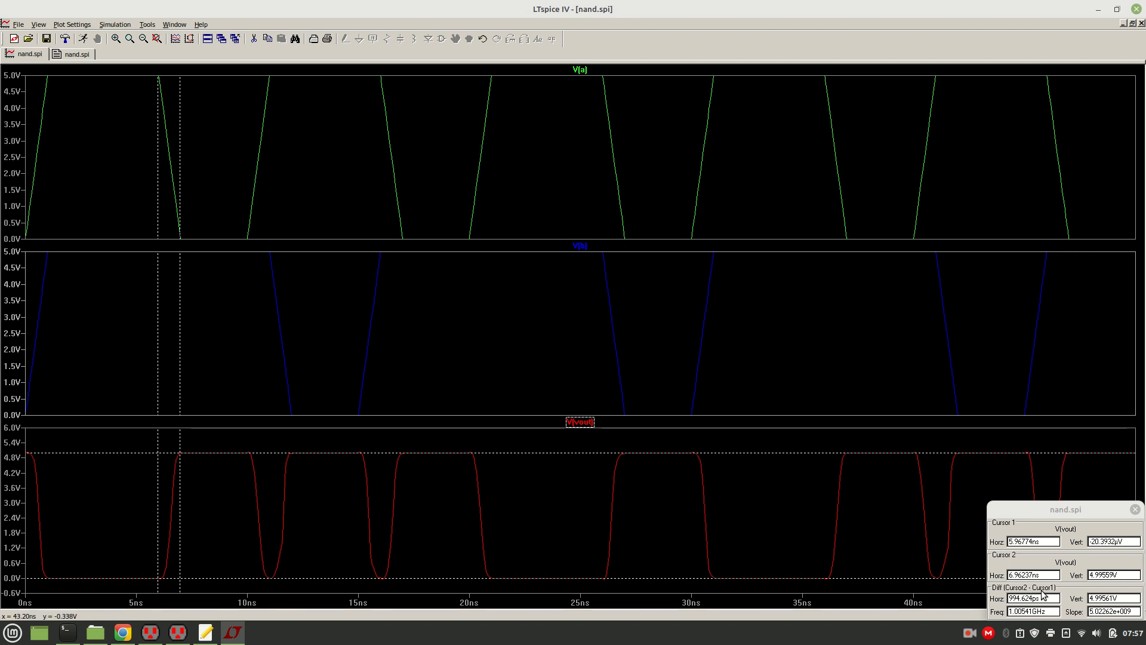
Step: Copy the horizontal difference between the cursors, 994.624ps, into the first transition row of the text document as its TpLH value
{"action": "left_click_drag", "start_coordinate": [1048, 597], "coordinate": [987, 597]}
{"action": "key", "text": "ctrl+c"}
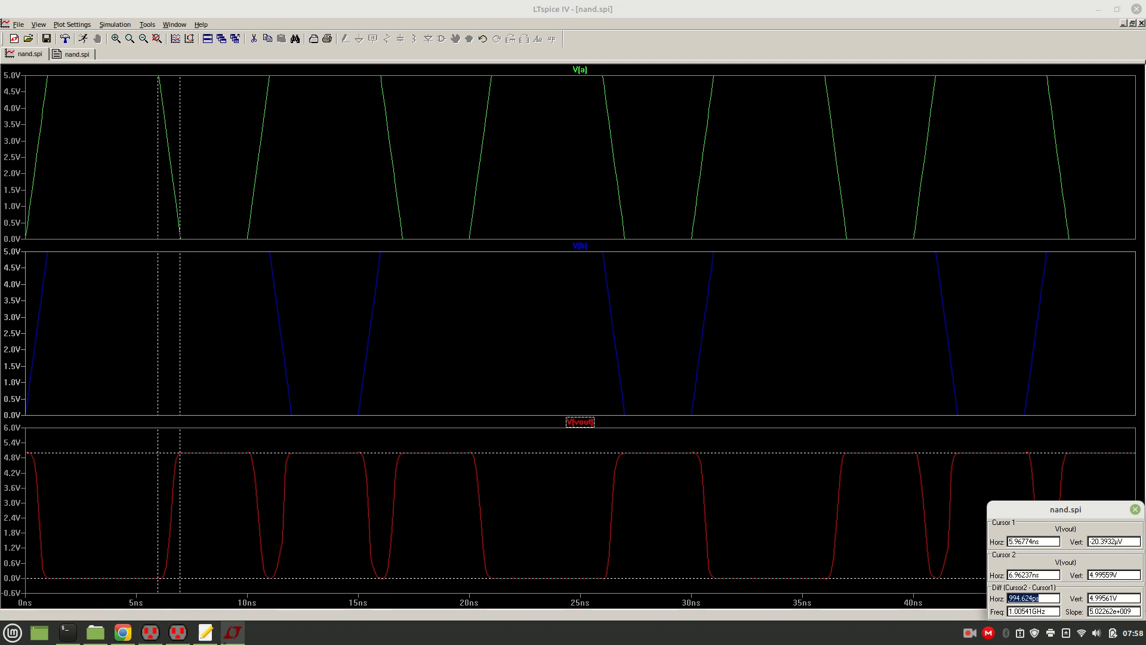
{"action": "left_click", "coordinate": [205, 634]}
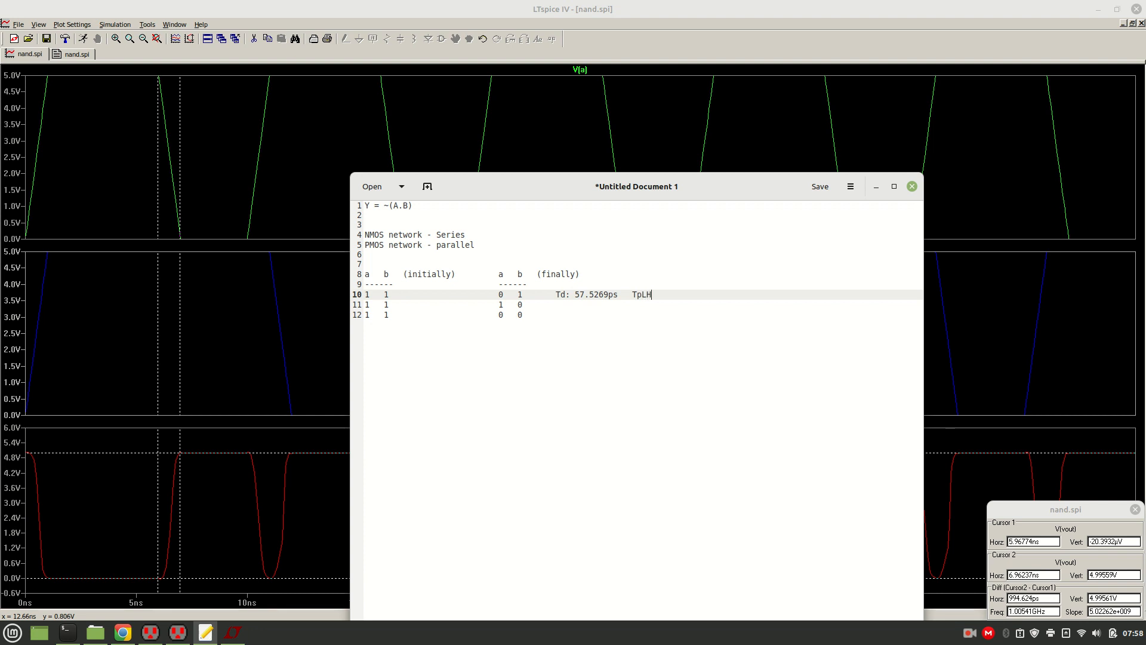
{"action": "key", "text": "ctrl+v"}
{"action": "left_click", "coordinate": [589, 304]}
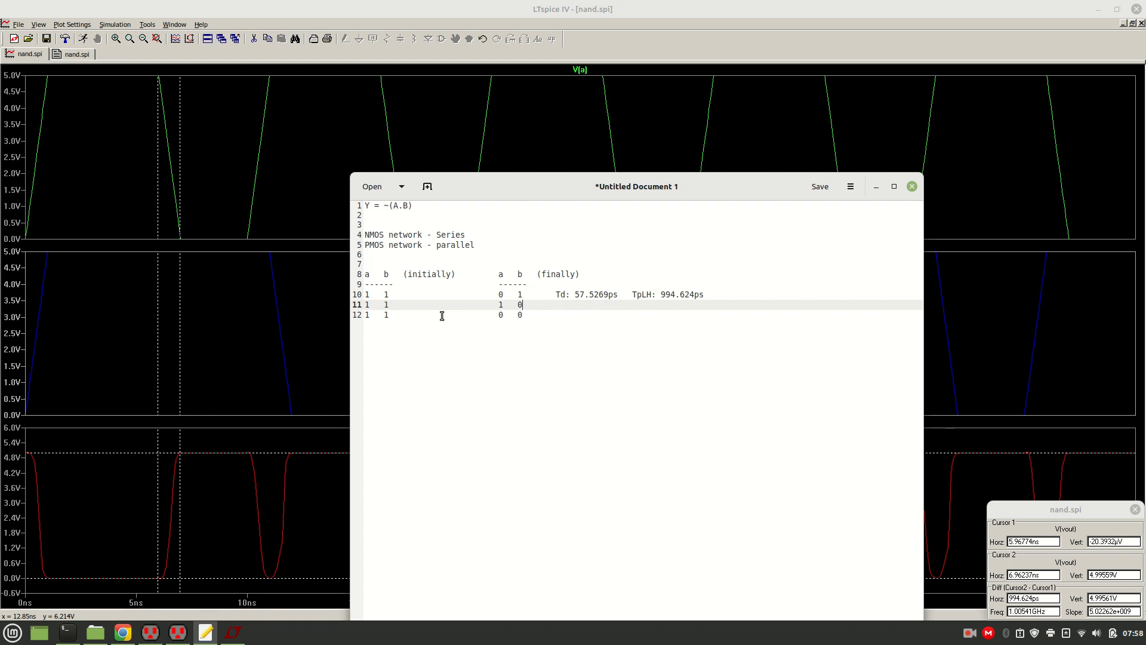
Step: Remove both measurement cursors in LTspice and show the waveforms from about 30 ns to 170 ns
{"action": "left_click", "coordinate": [174, 253]}
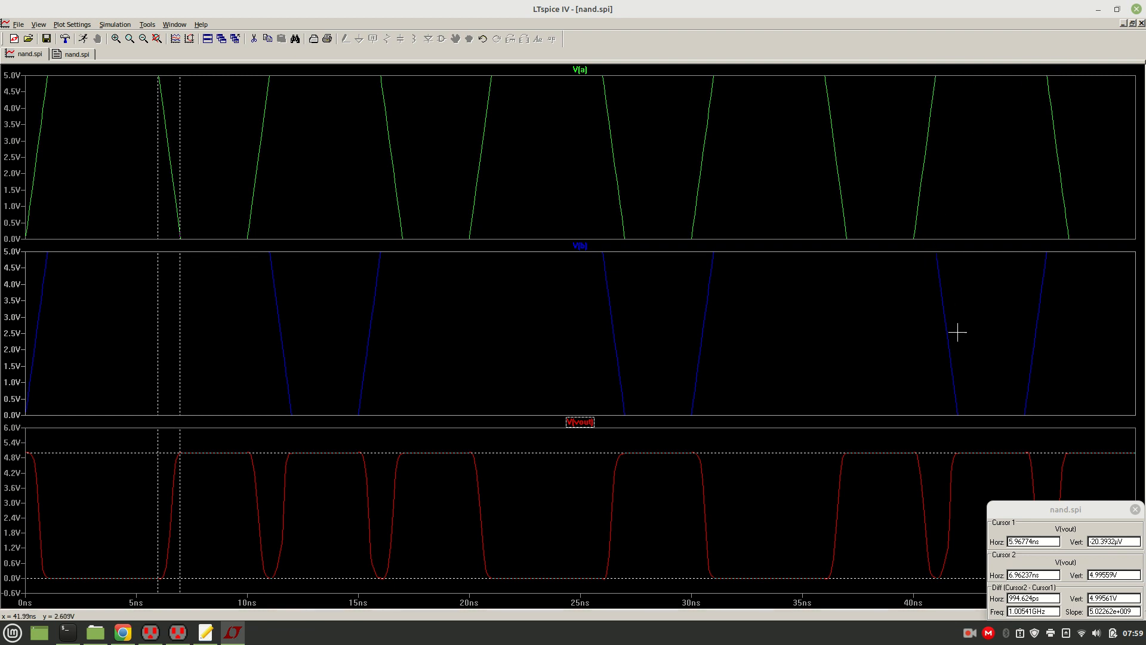
{"action": "left_click", "coordinate": [157, 38]}
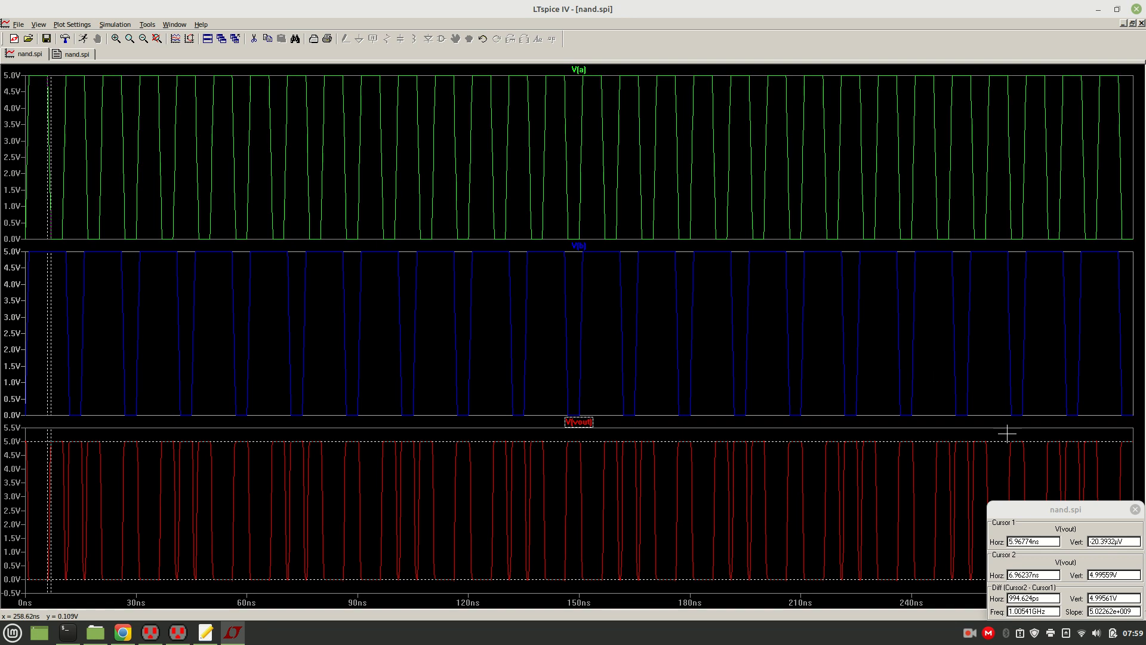
{"action": "left_click", "coordinate": [1135, 511]}
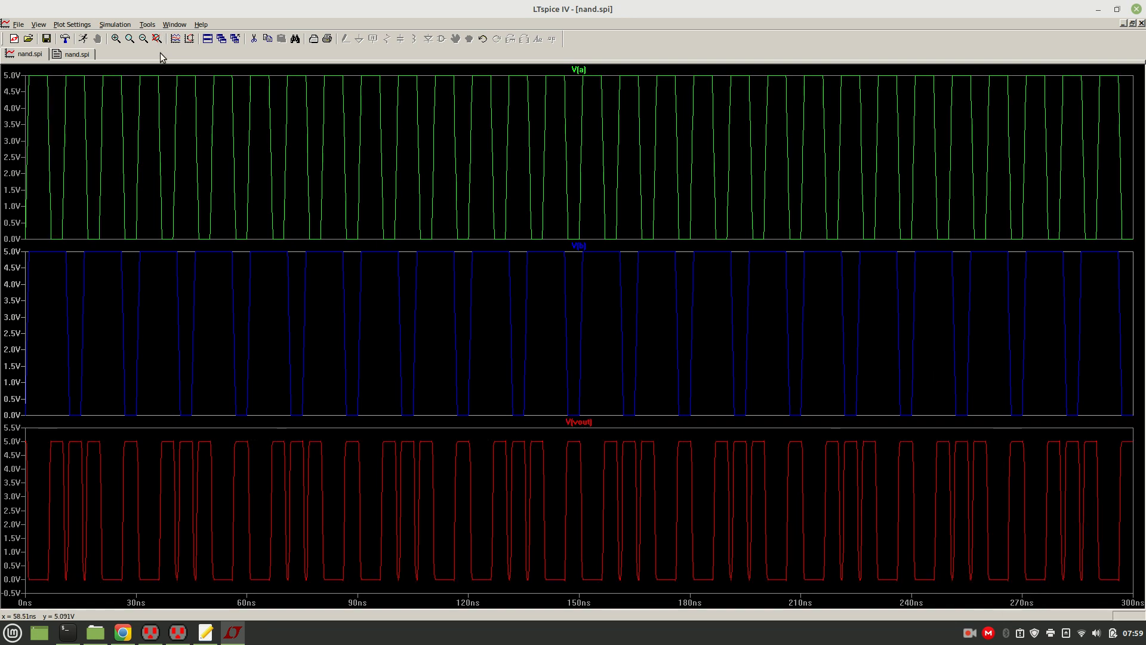
{"action": "left_click_drag", "start_coordinate": [159, 68], "coordinate": [616, 618]}
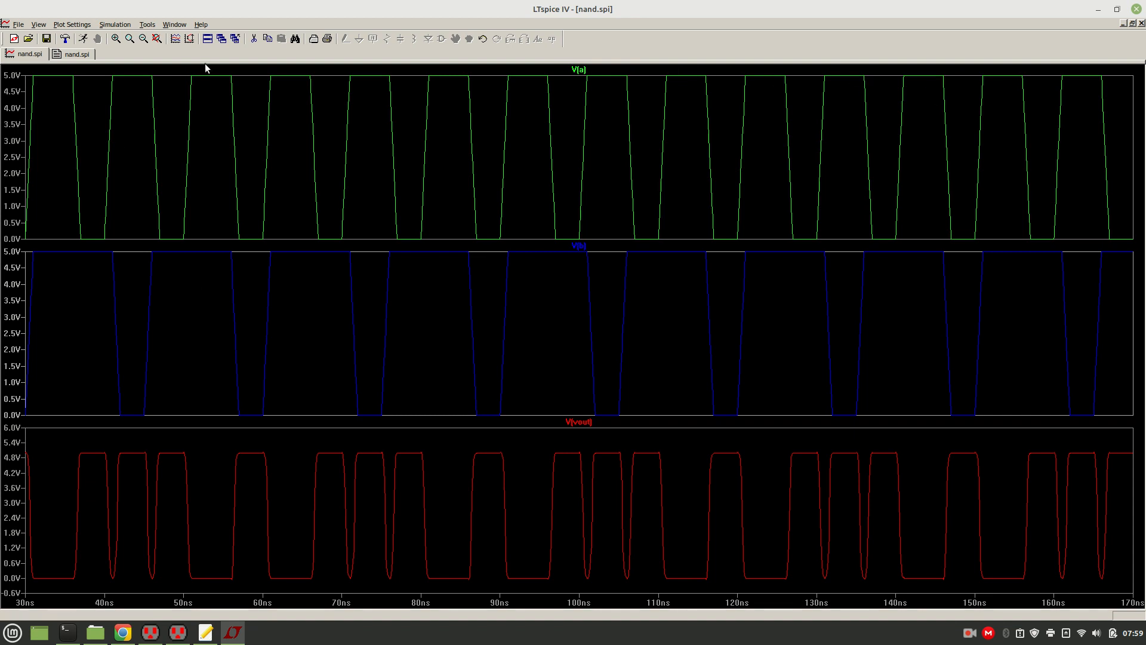
Step: Set the period of the vb pulse source to 20n in the netlist, rerun the simulation and view the waveforms full size
{"action": "left_click", "coordinate": [76, 53]}
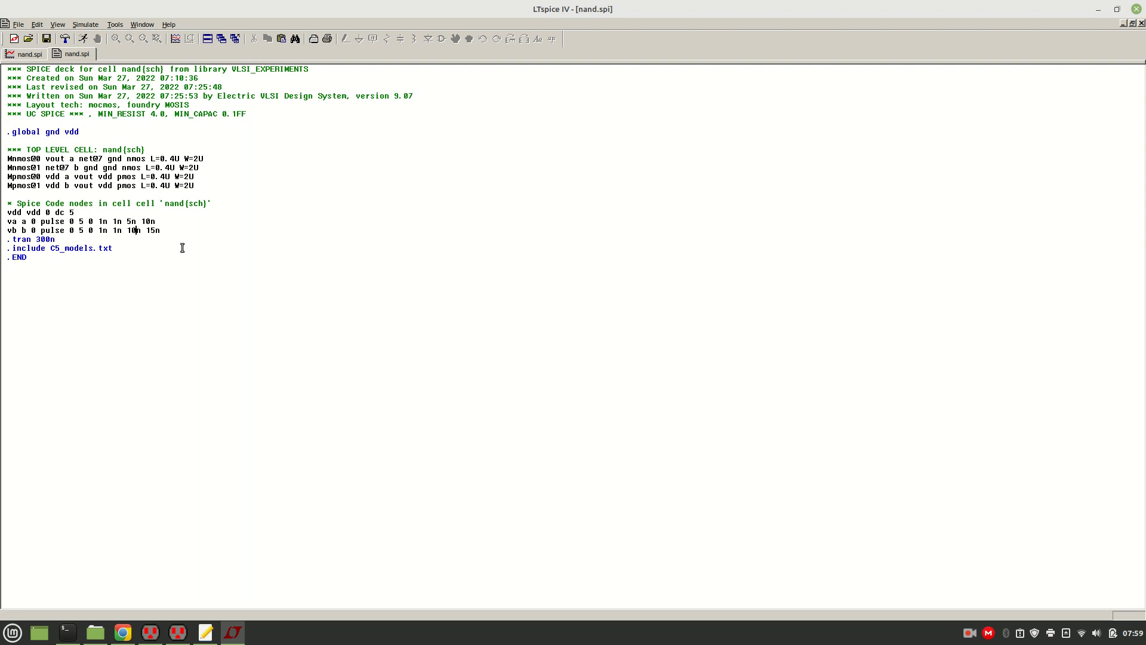
{"action": "key", "text": "BackSpace"}
{"action": "type", "text": "2"}
{"action": "key", "text": "BackSpace"}
{"action": "type", "text": "0"}
{"action": "key", "text": "BackSpace"}
{"action": "key", "text": "BackSpace"}
{"action": "left_click", "coordinate": [83, 39]}
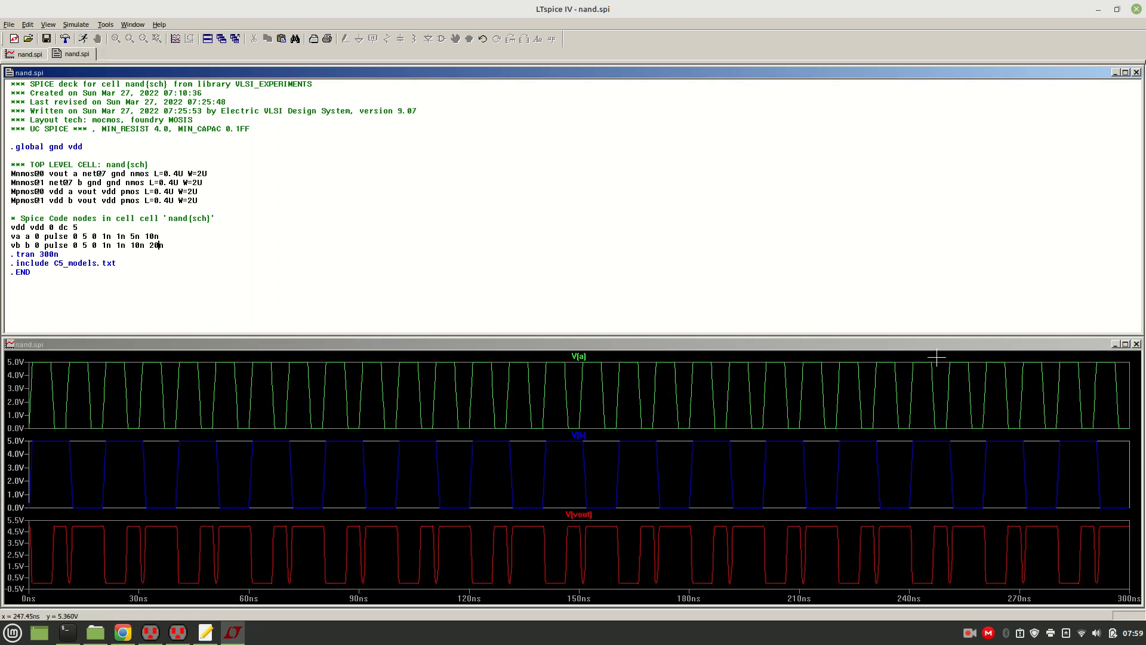
{"action": "left_click", "coordinate": [1125, 344]}
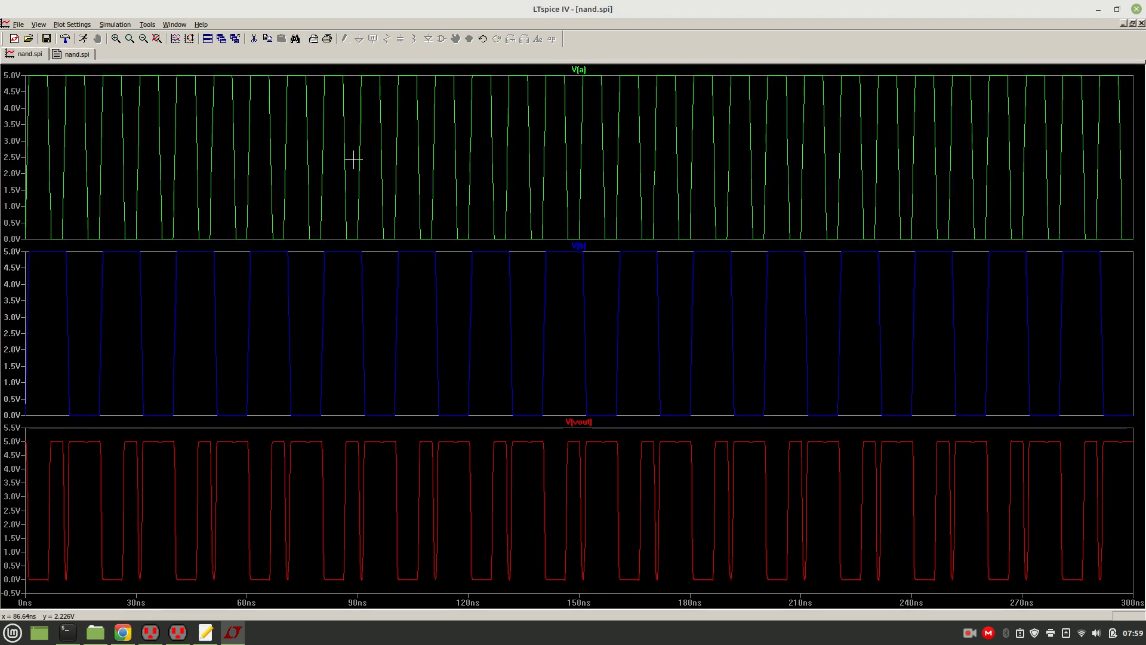
Step: Set the va pulse period to 20n and the vb pulse period to 5n in the netlist, and rerun the simulation
{"action": "left_click", "coordinate": [71, 55]}
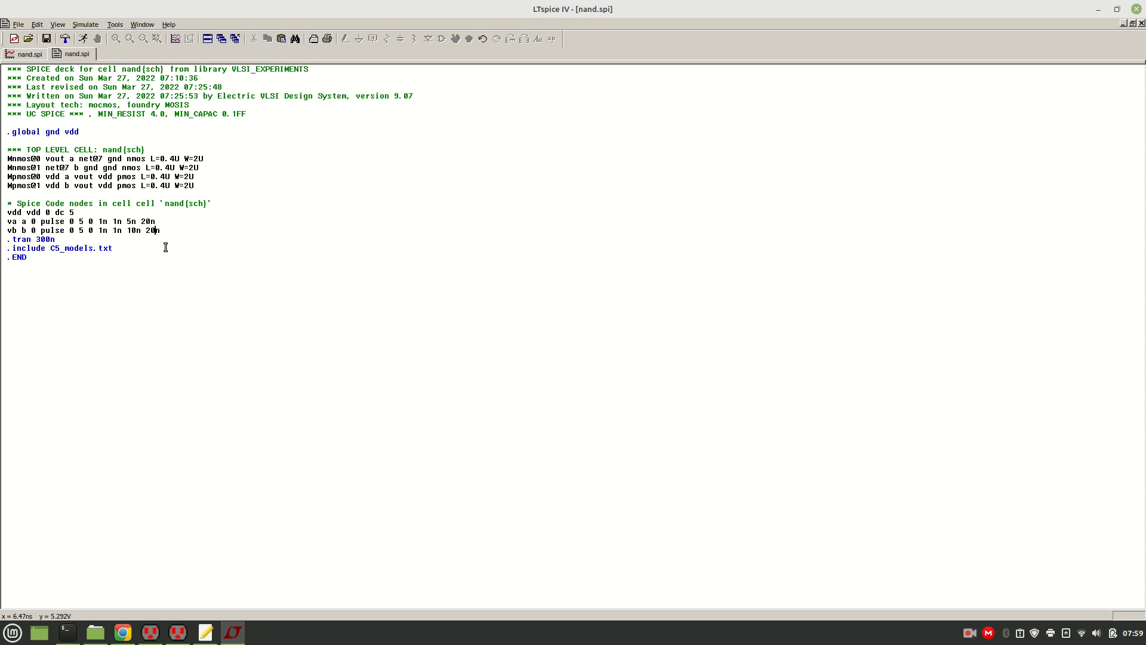
{"action": "left_click", "coordinate": [83, 38]}
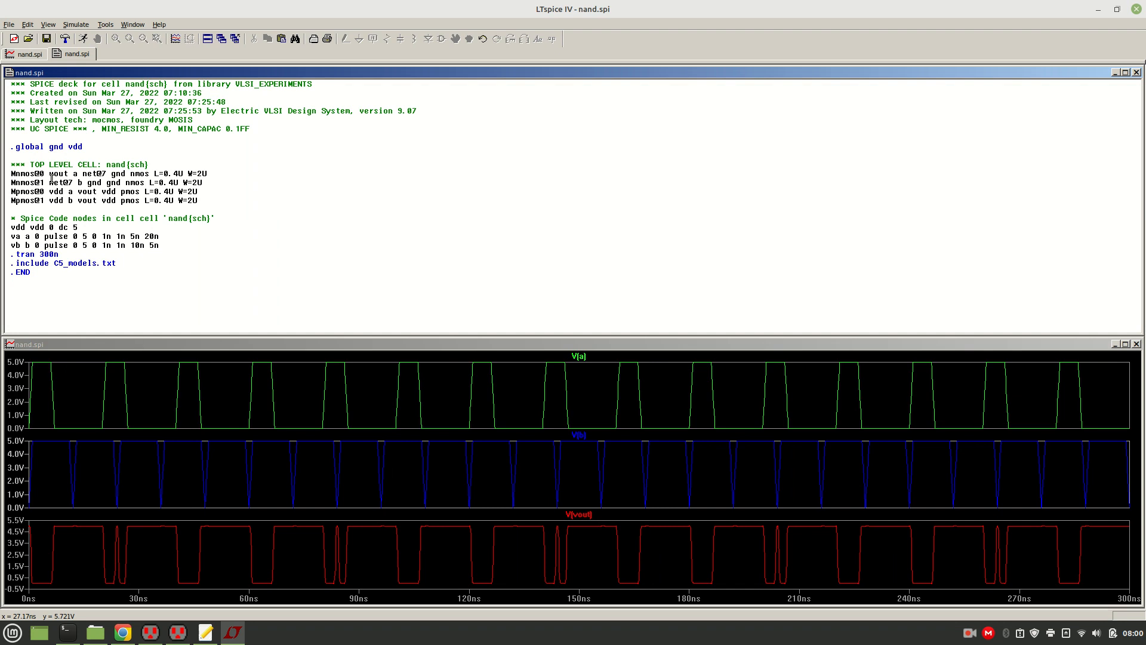
{"action": "left_click", "coordinate": [27, 53]}
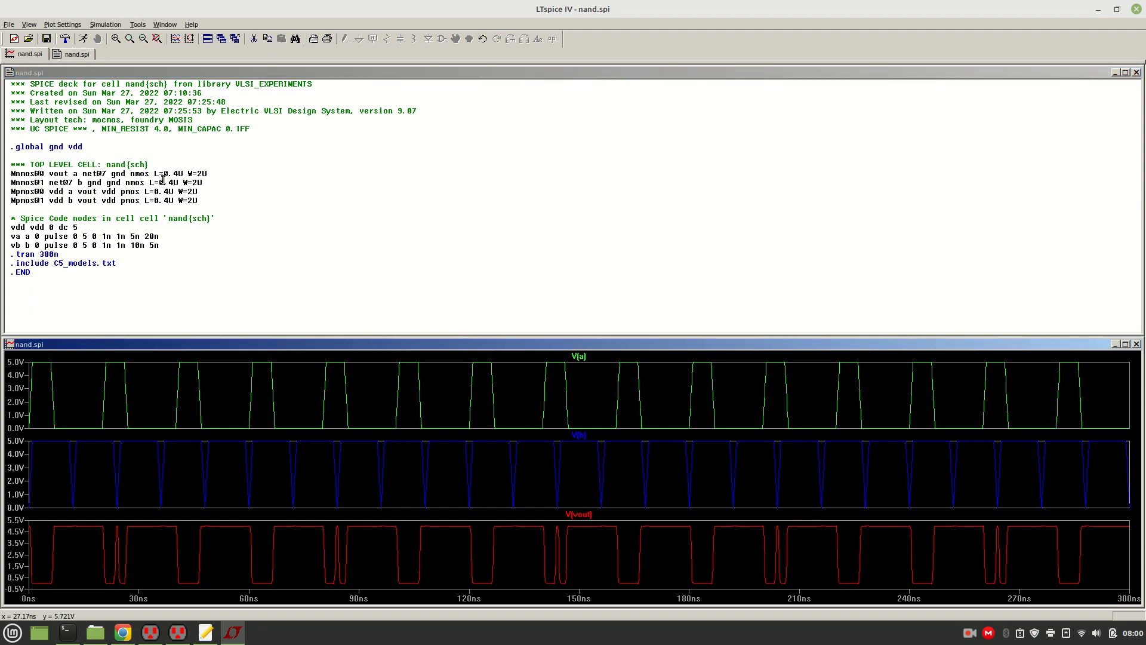
Step: Set the va pulse on-time to 15n and the vb pulse period to 15n, rerunning the simulation after each change
{"action": "left_click", "coordinate": [137, 238]}
{"action": "key", "text": "BackSpace"}
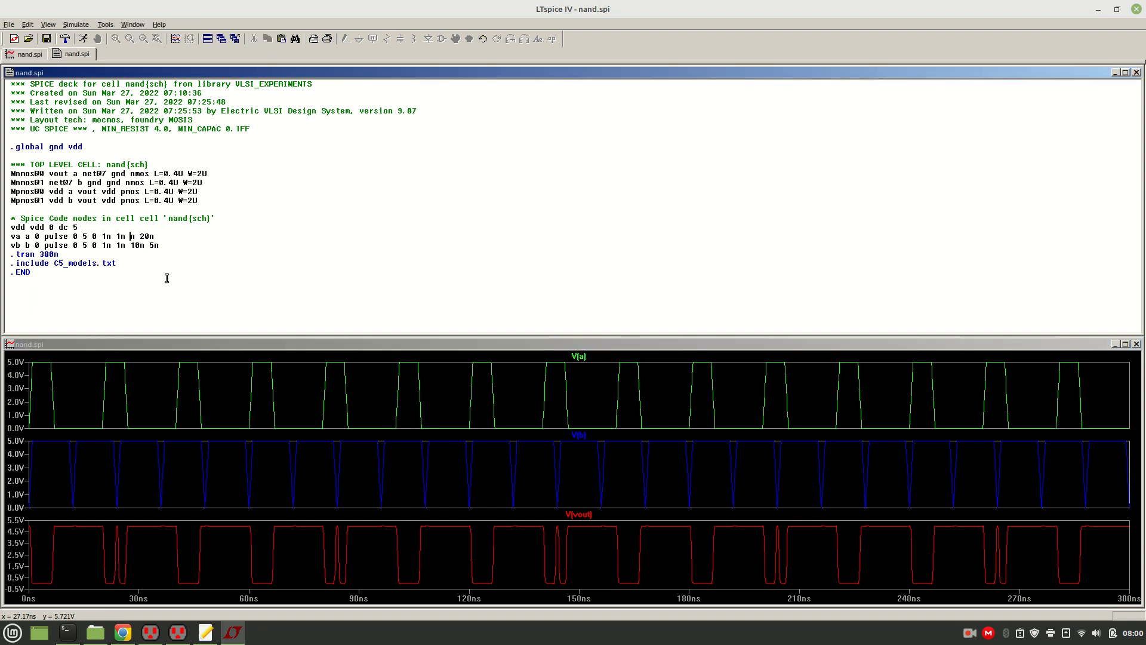
{"action": "type", "text": "15"}
{"action": "left_click", "coordinate": [85, 38]}
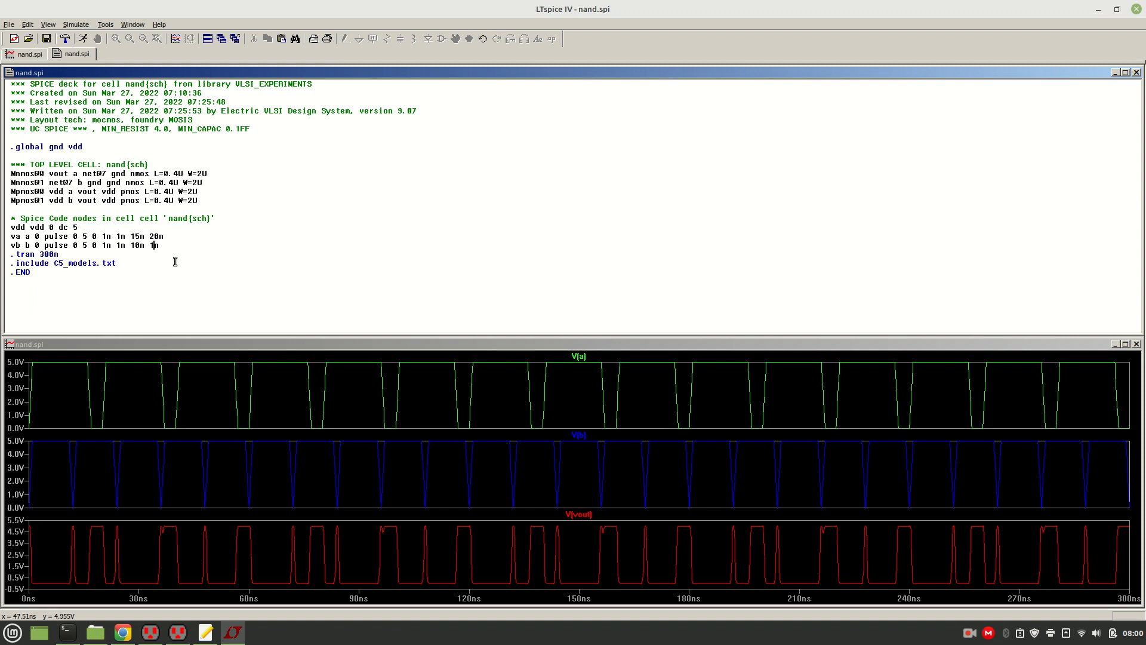
{"action": "left_click", "coordinate": [90, 40]}
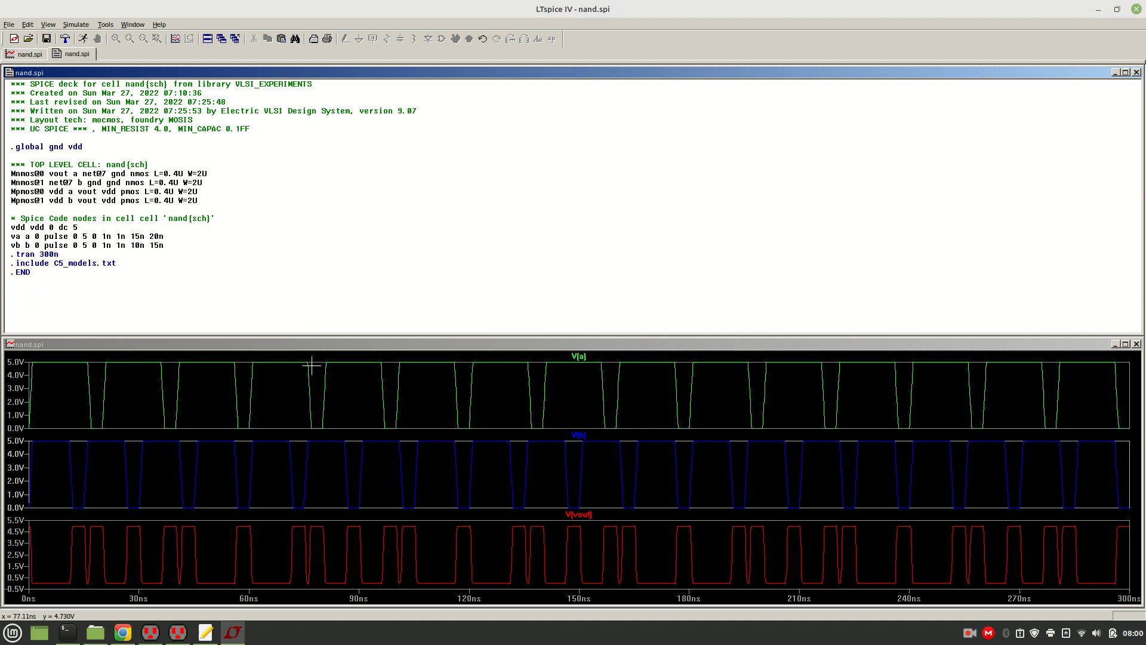
Step: Shorten the netlist window and examine the V(a), V(b) and V(vout) waveforms between about 70 ns and 125 ns
{"action": "left_click_drag", "start_coordinate": [288, 333], "coordinate": [373, 251]}
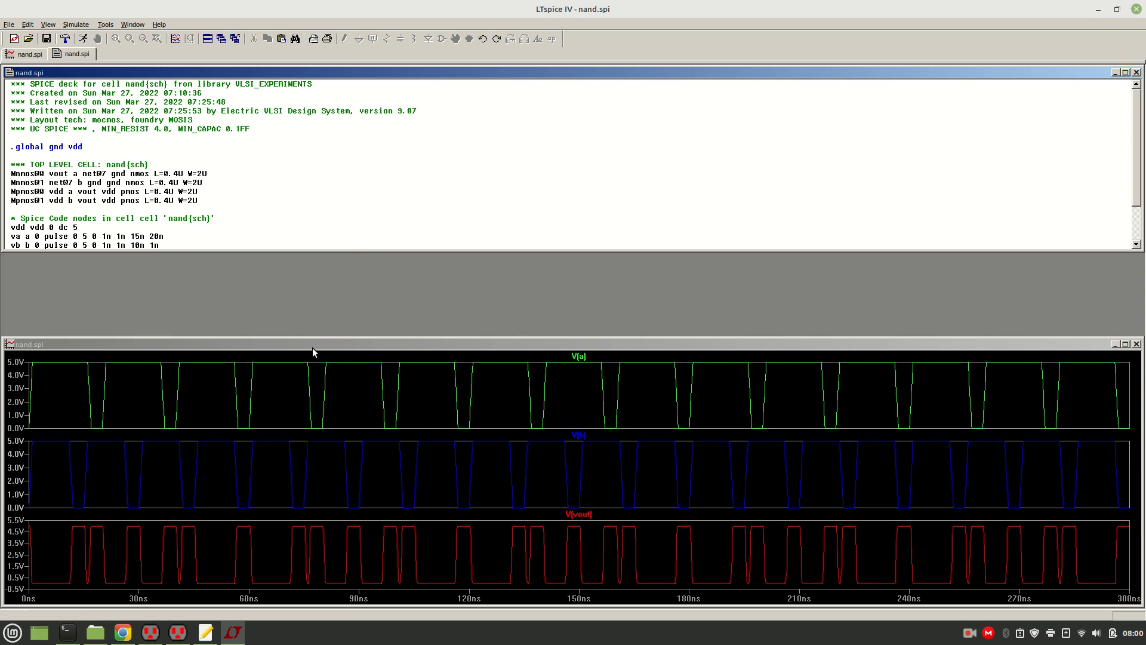
{"action": "left_click_drag", "start_coordinate": [304, 354], "coordinate": [487, 602]}
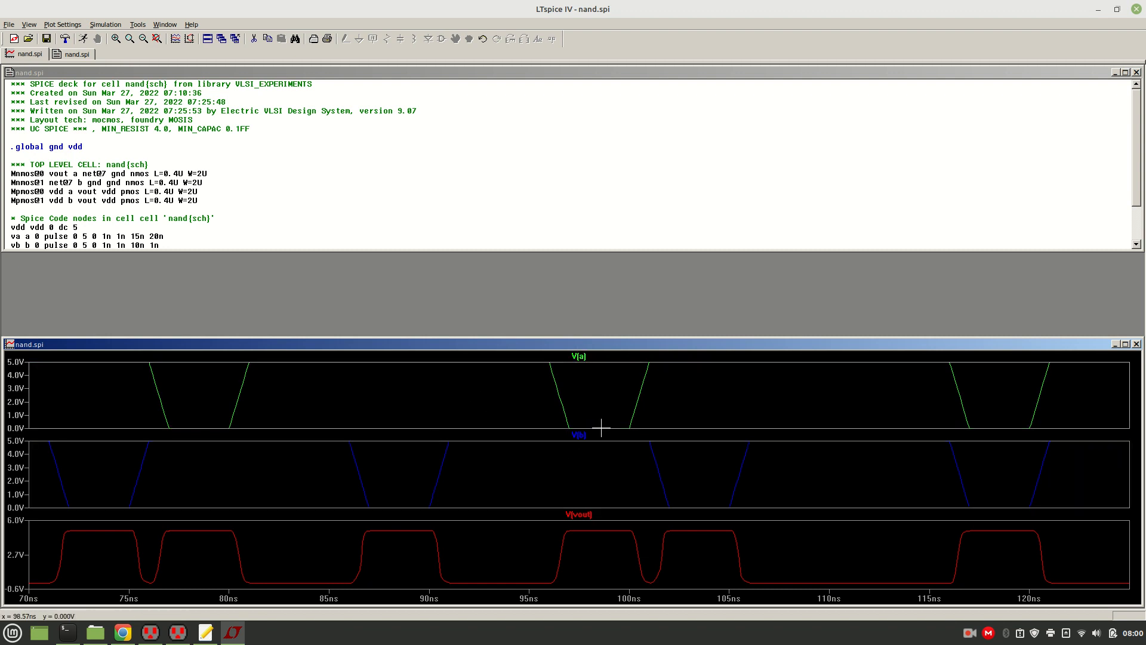
{"action": "left_click", "coordinate": [157, 39]}
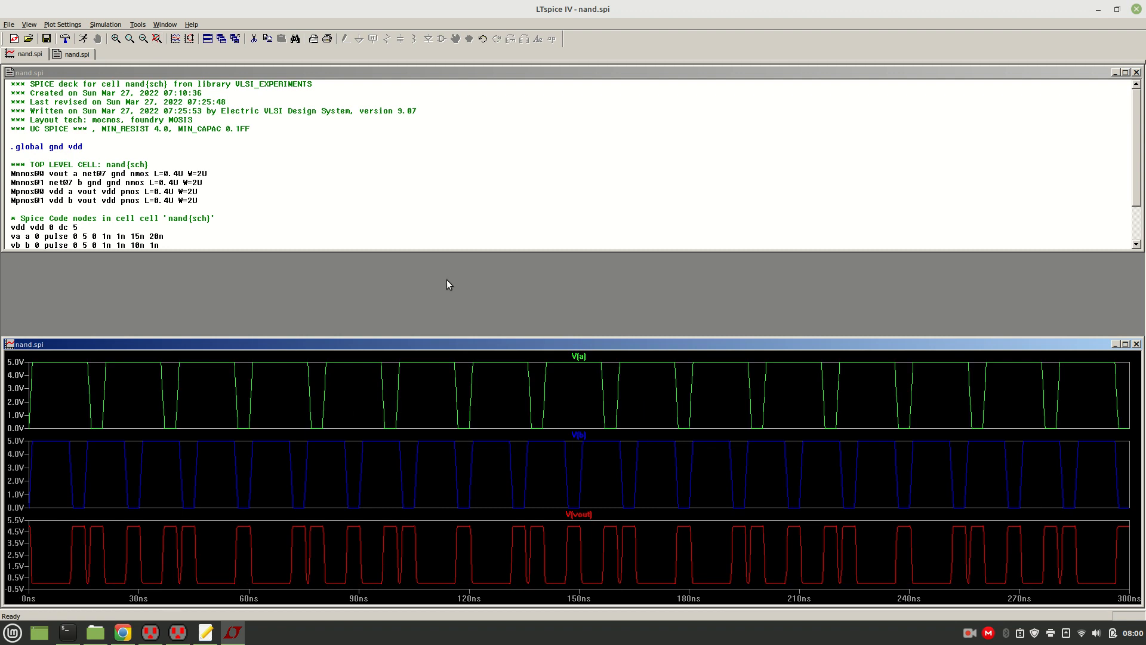
{"action": "left_click", "coordinate": [579, 357]}
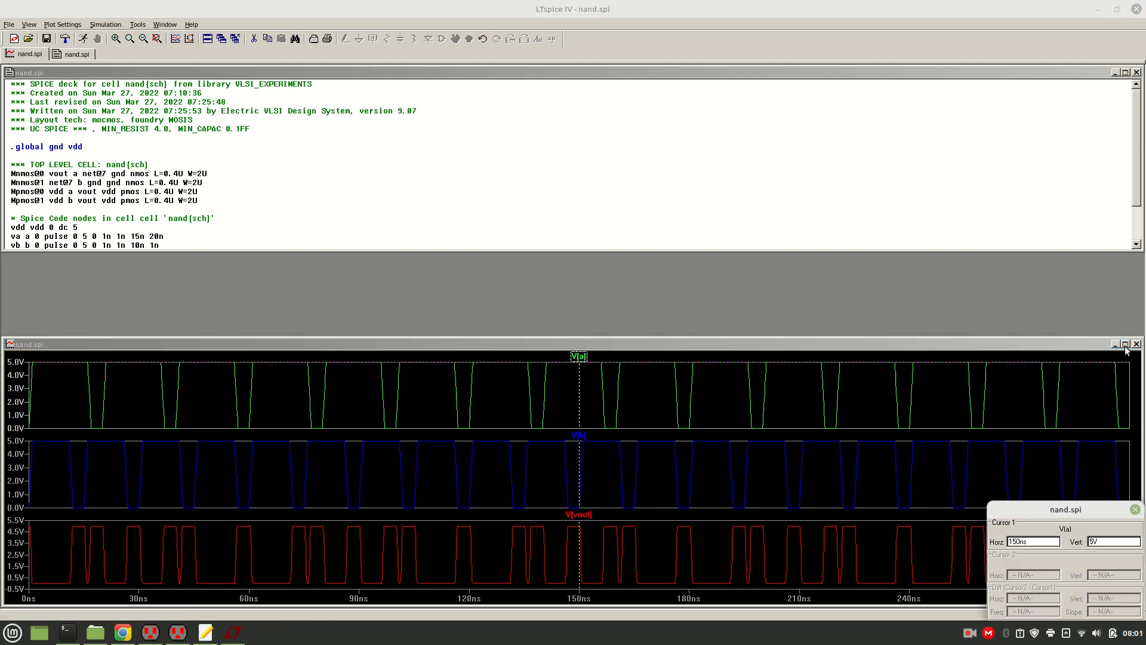
{"action": "left_click", "coordinate": [1125, 345]}
{"action": "left_click_drag", "start_coordinate": [581, 318], "coordinate": [391, 305]}
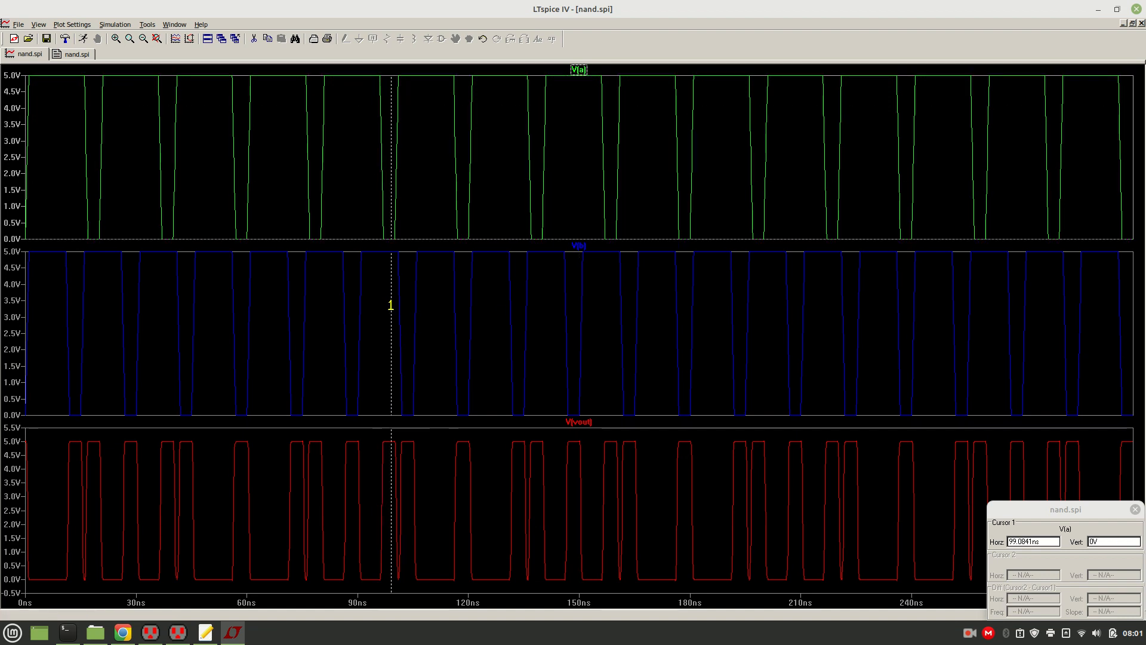
{"action": "left_click", "coordinate": [590, 422]}
{"action": "left_click_drag", "start_coordinate": [579, 444], "coordinate": [417, 461]}
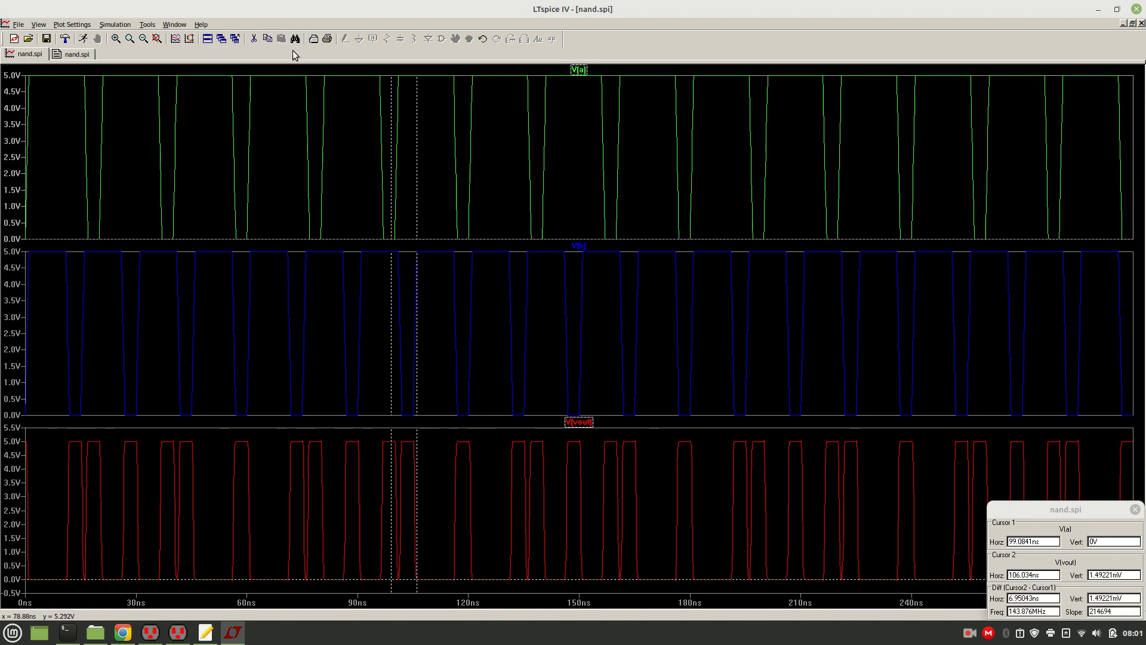
{"action": "left_click_drag", "start_coordinate": [297, 70], "coordinate": [563, 604]}
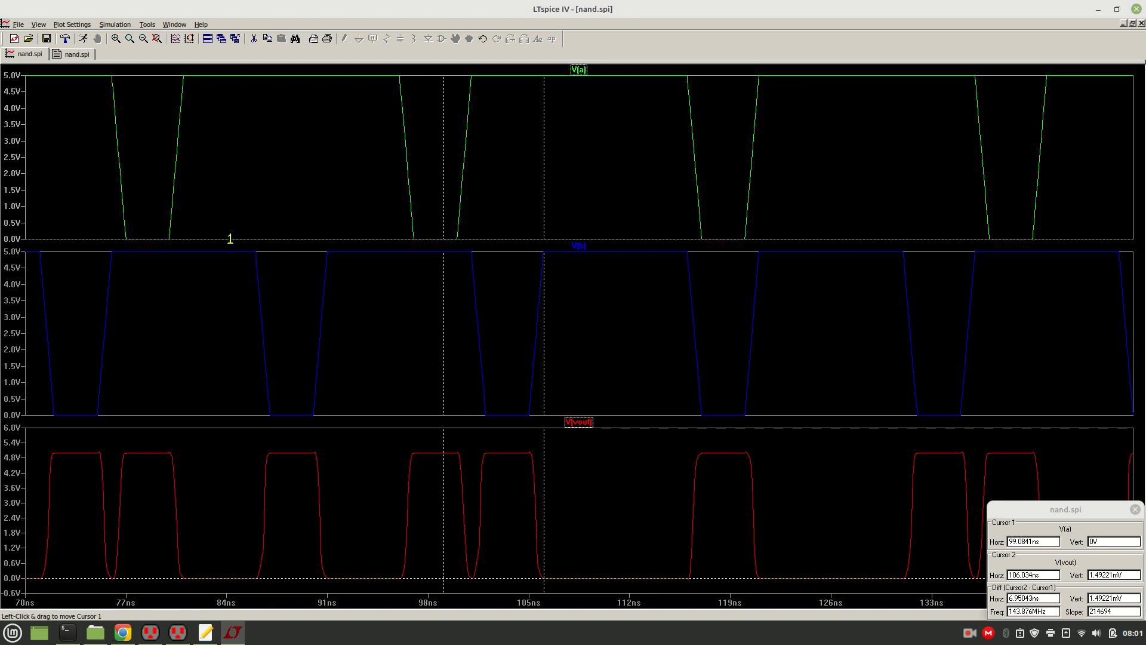
{"action": "left_click_drag", "start_coordinate": [442, 189], "coordinate": [405, 197]}
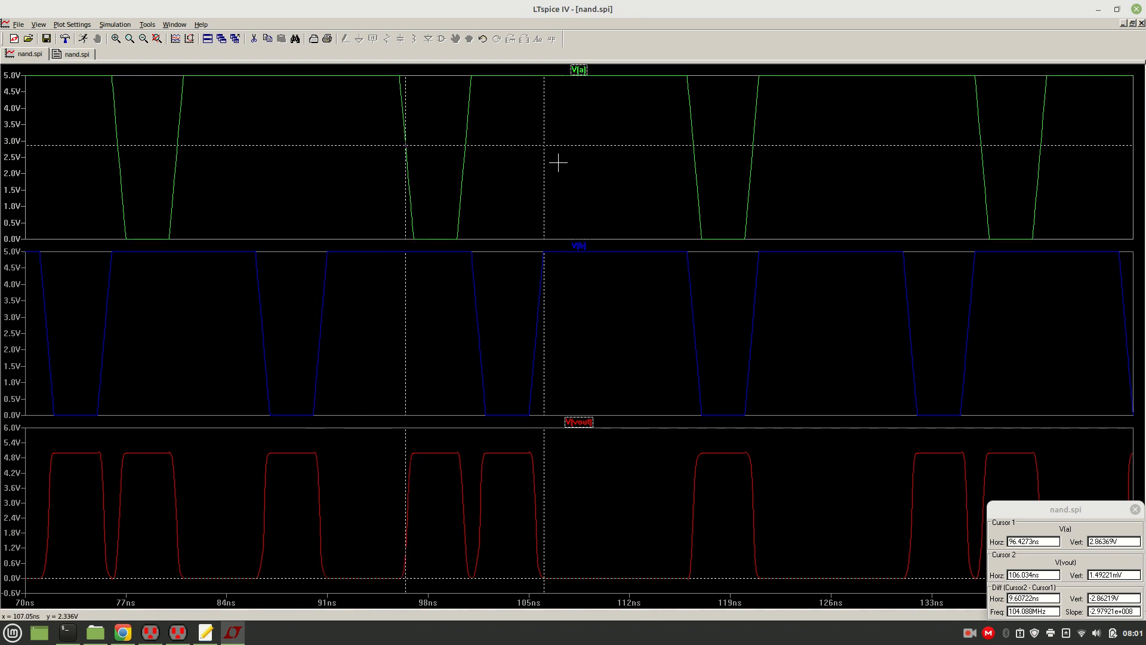
{"action": "left_click", "coordinate": [580, 245]}
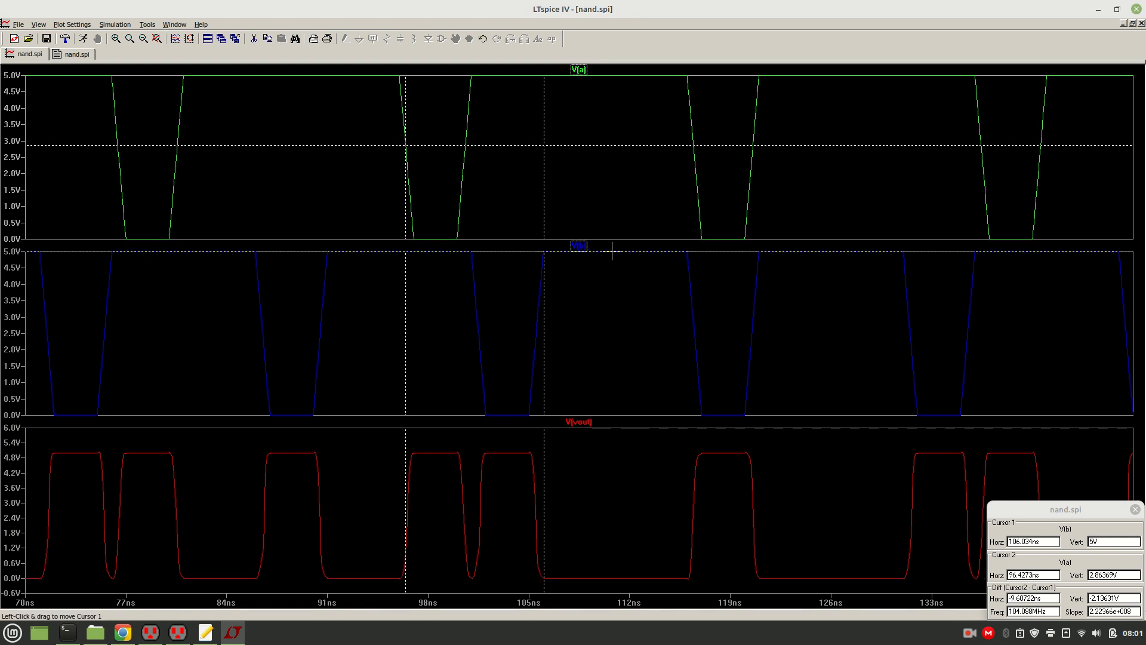
{"action": "left_click_drag", "start_coordinate": [610, 251], "coordinate": [631, 290]}
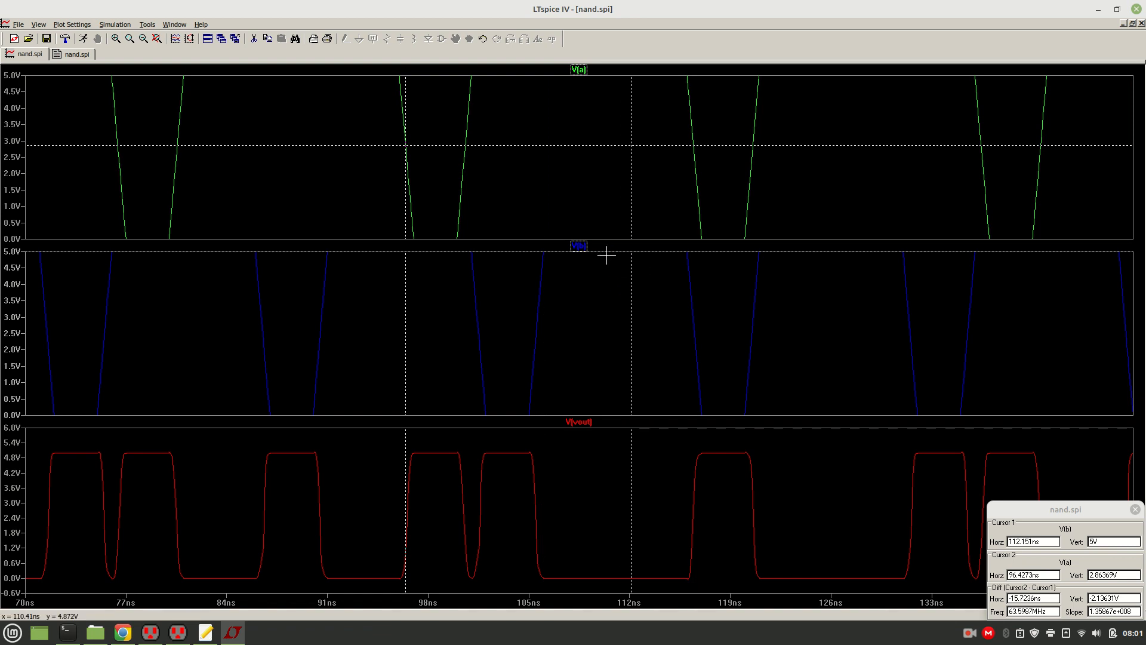
{"action": "left_click", "coordinate": [581, 246]}
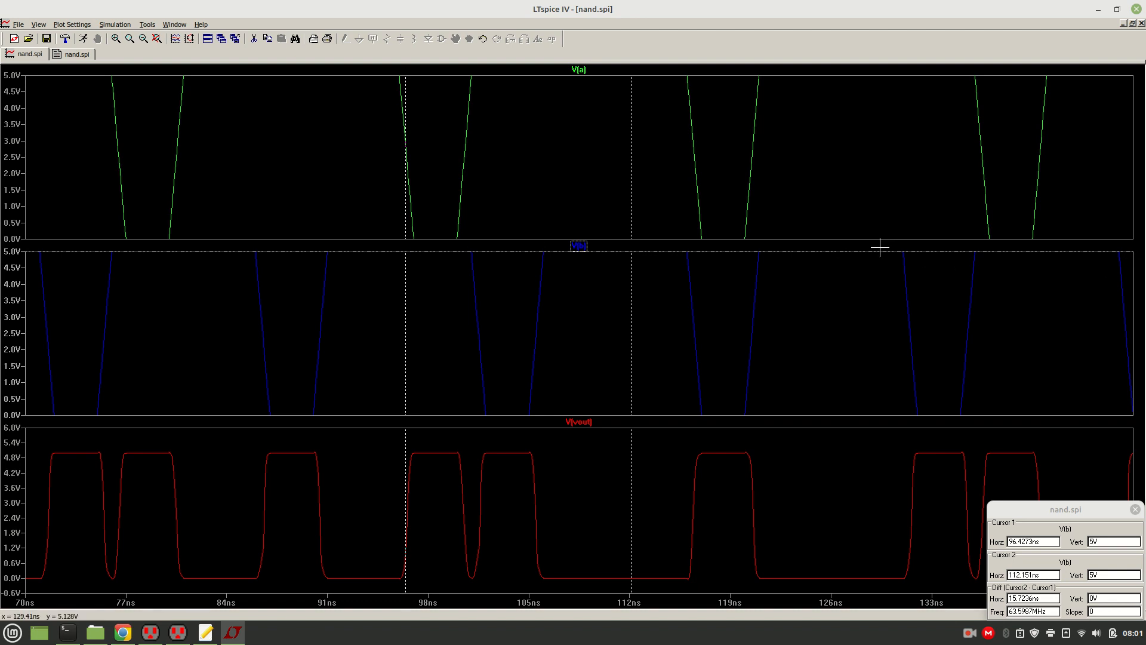
{"action": "left_click", "coordinate": [157, 39]}
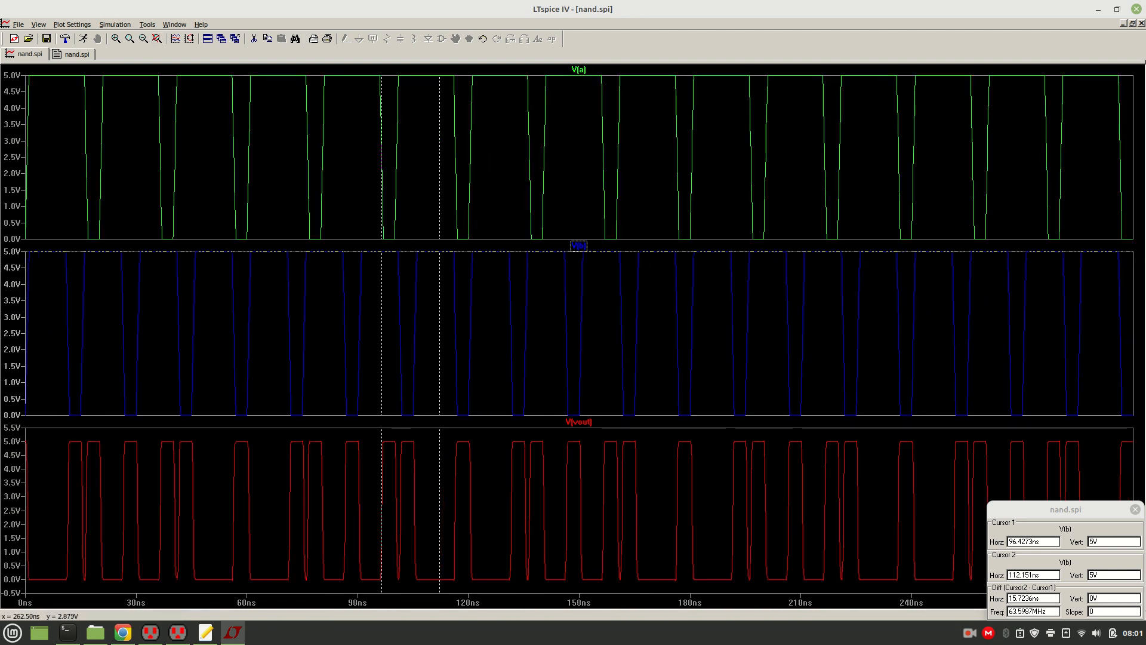
{"action": "left_click", "coordinate": [1135, 509]}
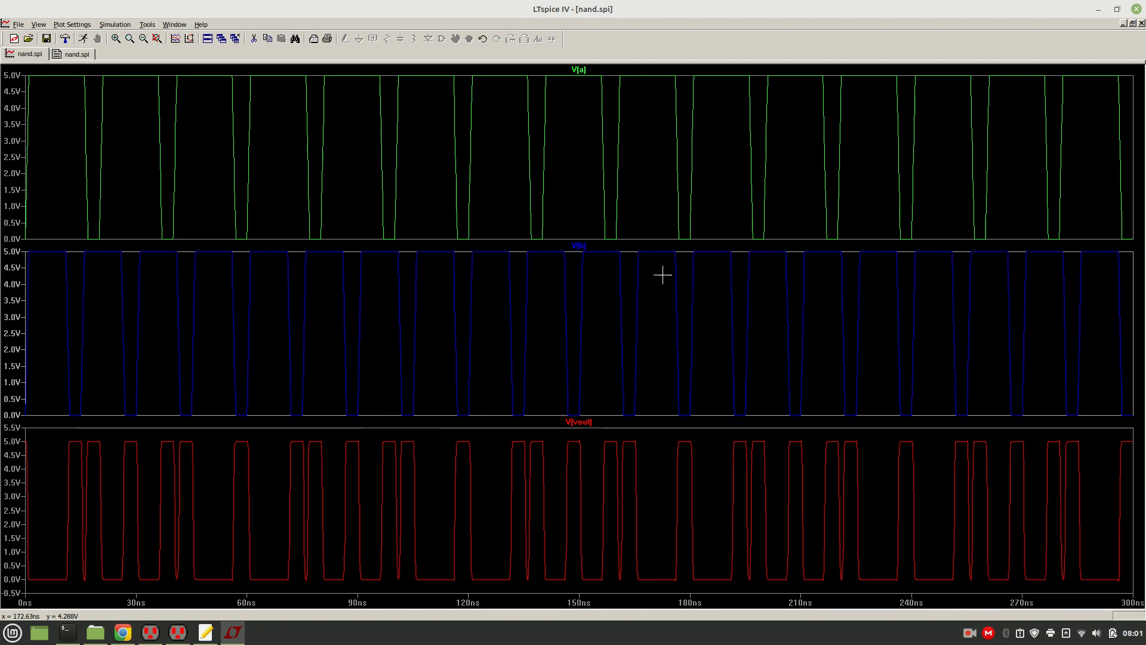
Step: Place cursors on V(b) and V(vout), and set the V(b) cursor at about 146.5 ns, halfway down its falling edge
{"action": "left_click", "coordinate": [583, 246]}
{"action": "left_click", "coordinate": [597, 422]}
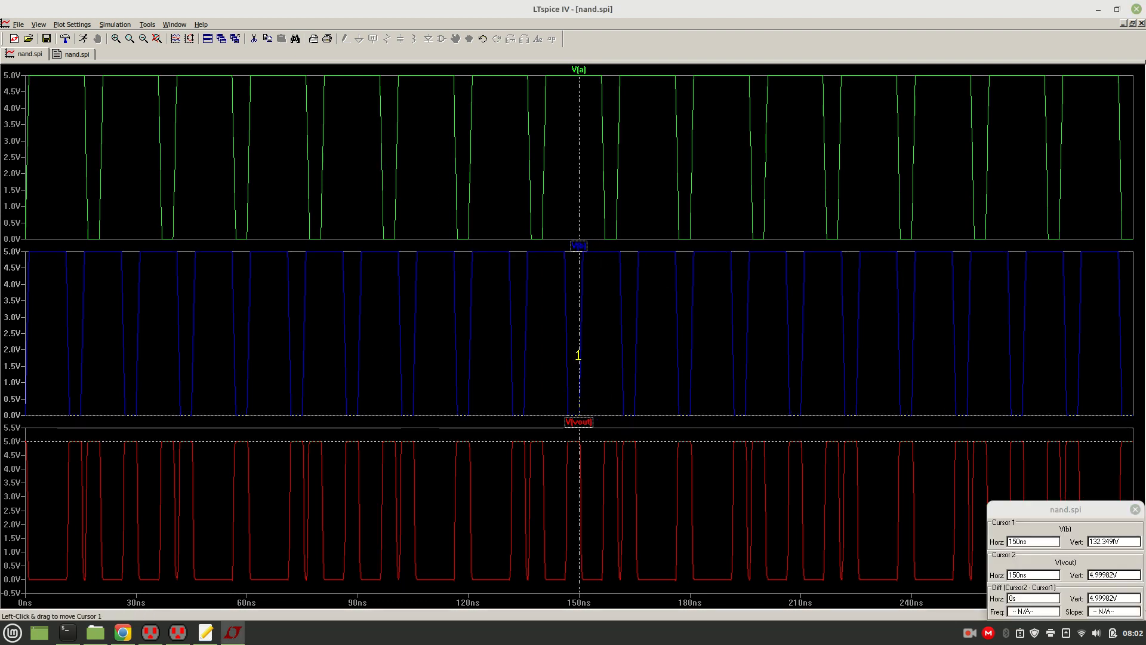
{"action": "left_click_drag", "start_coordinate": [439, 67], "coordinate": [747, 335]}
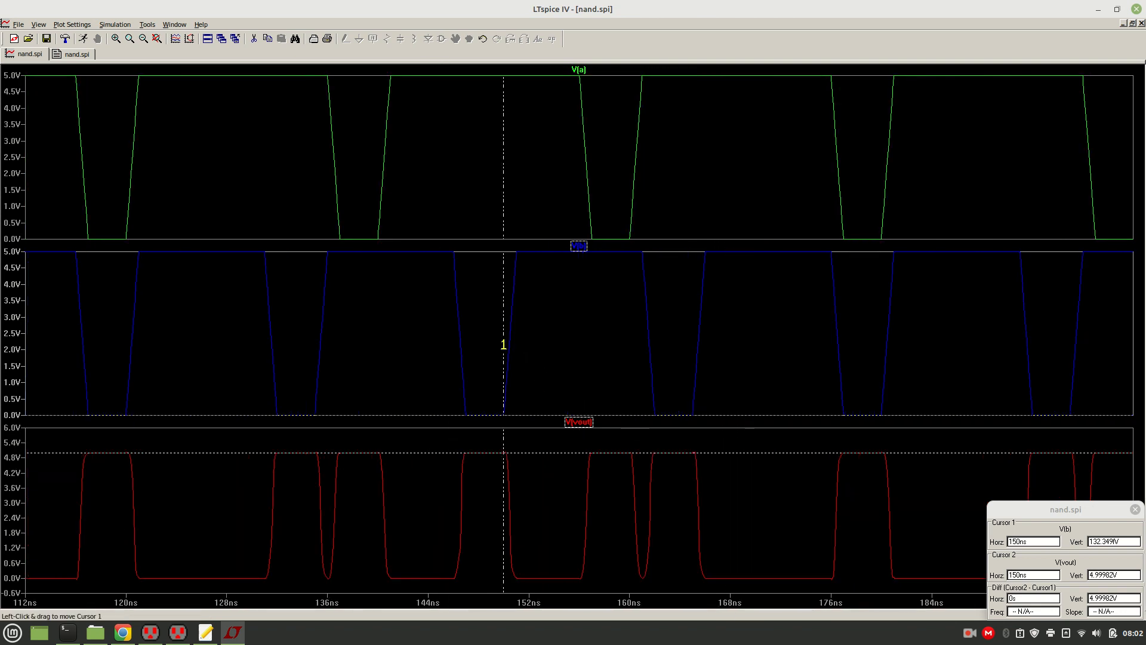
{"action": "mouse_move", "coordinate": [503, 343]}
{"action": "left_mouse_down"}
{"action": "mouse_move", "coordinate": [437, 328]}
{"action": "mouse_move", "coordinate": [460, 320]}
{"action": "mouse_move", "coordinate": [459, 330]}
{"action": "left_mouse_up"}
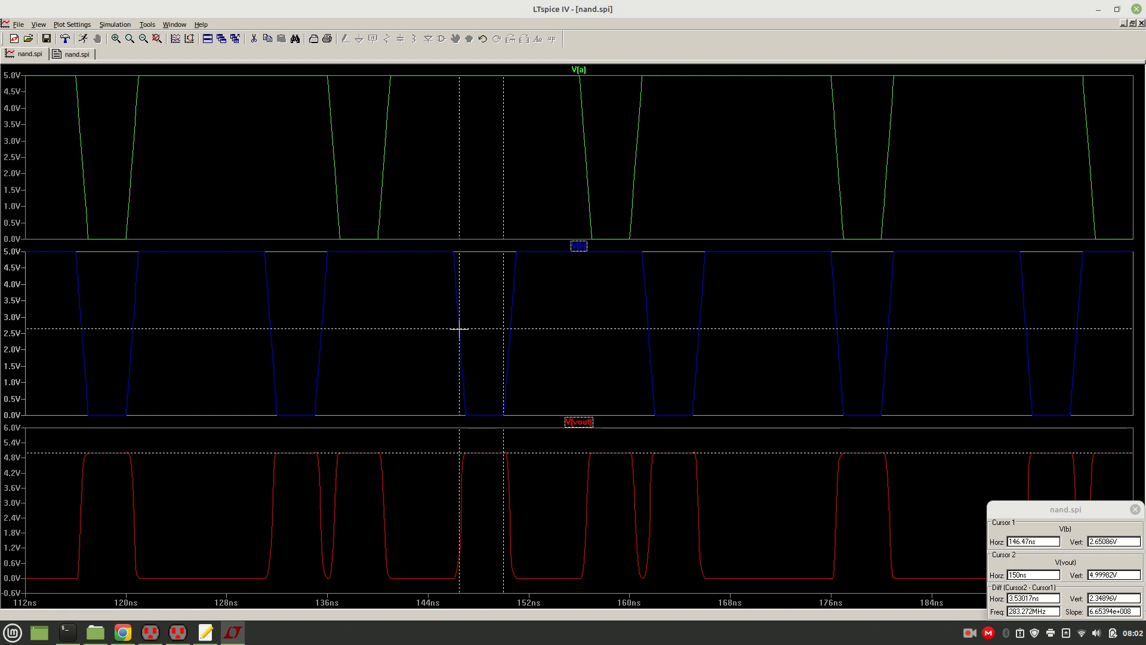
{"action": "left_click_drag", "start_coordinate": [369, 213], "coordinate": [695, 593]}
{"action": "left_click_drag", "start_coordinate": [339, 341], "coordinate": [338, 341]}
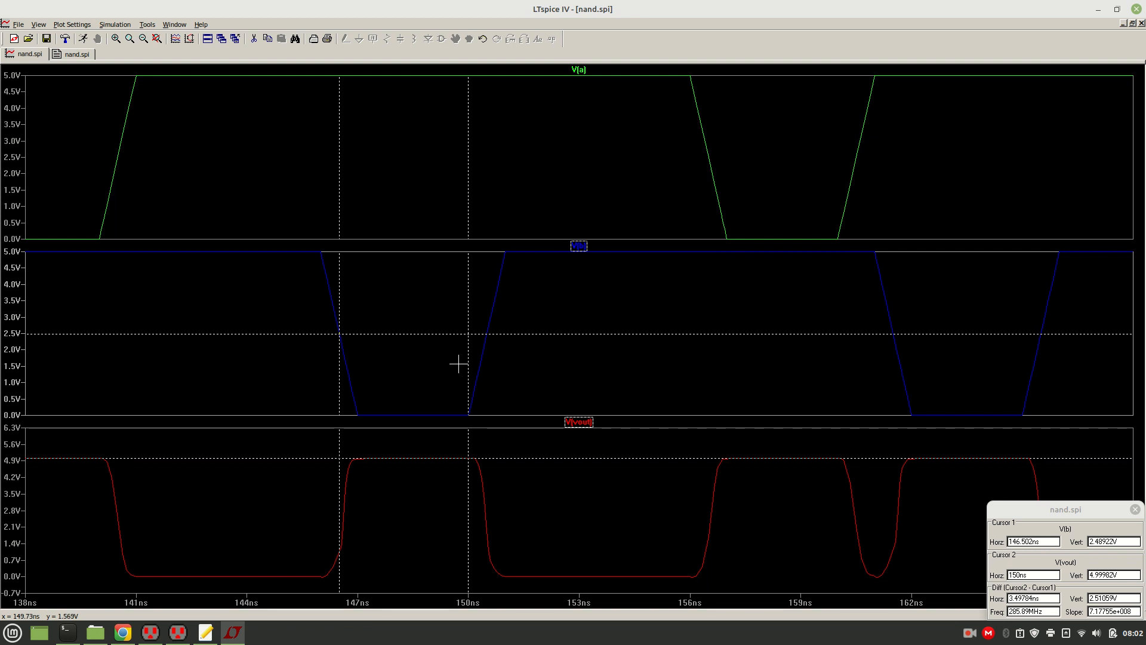
Step: Move the V(vout) cursor to the midpoint of its rising edge, at about 146.63 ns
{"action": "left_click_drag", "start_coordinate": [469, 365], "coordinate": [344, 376]}
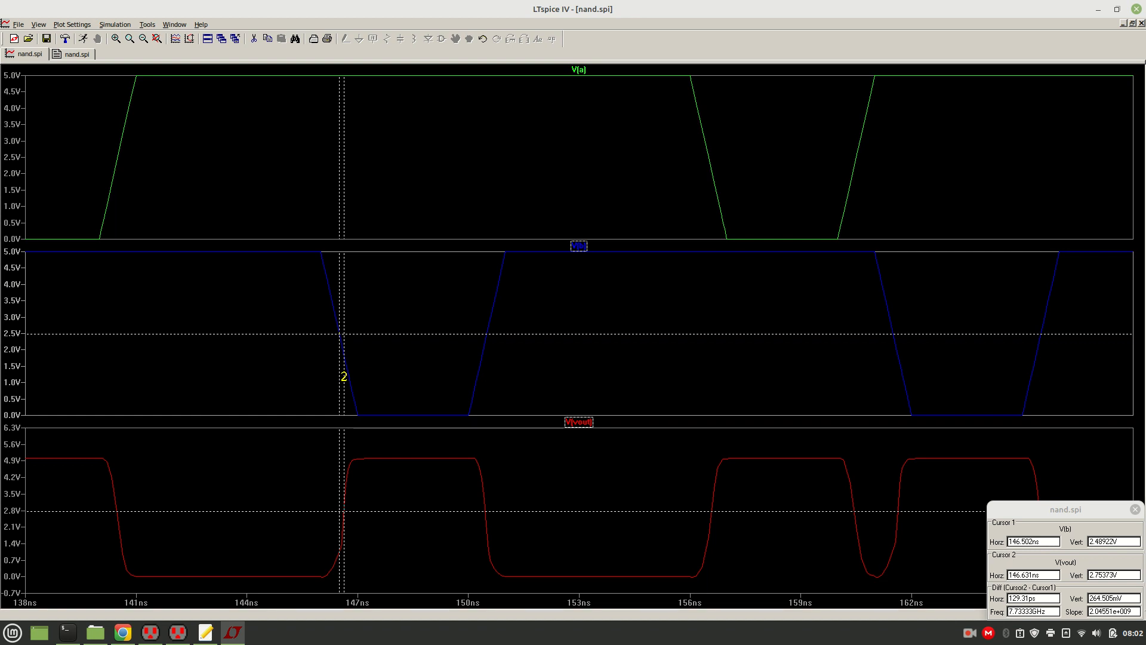
{"action": "left_click_drag", "start_coordinate": [344, 376], "coordinate": [344, 376]}
{"action": "left_click_drag", "start_coordinate": [343, 376], "coordinate": [344, 376]}
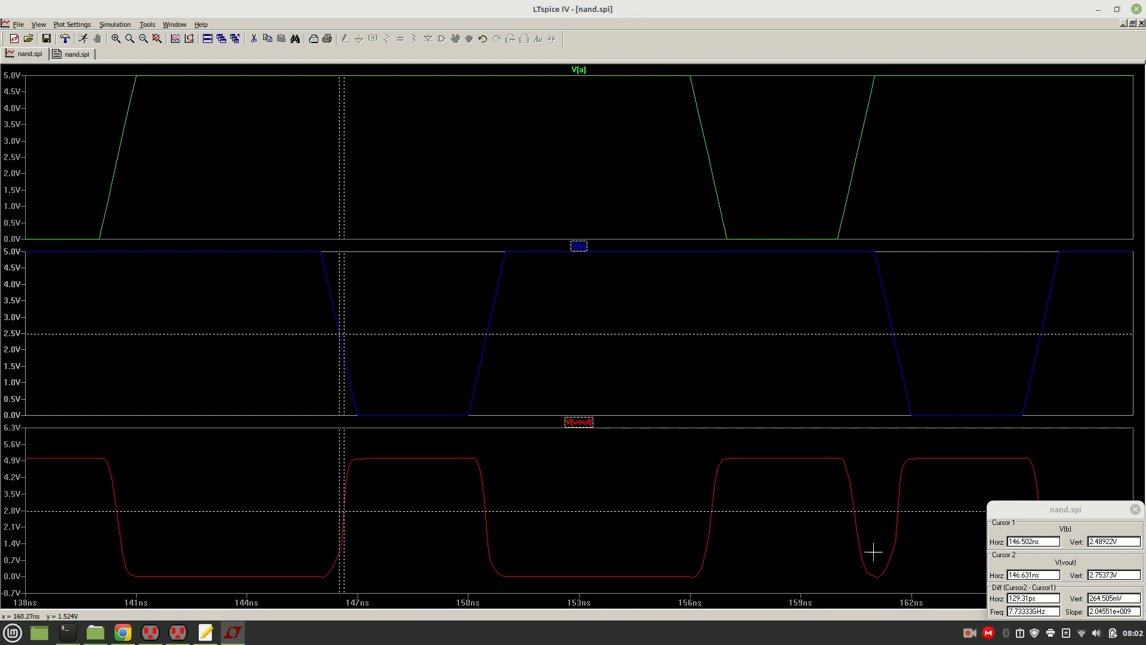
Step: Copy the horizontal cursor difference of 129.31ps into the text document as Td for the transition from 1 1 to 1 0
{"action": "left_click_drag", "start_coordinate": [1044, 598], "coordinate": [982, 596]}
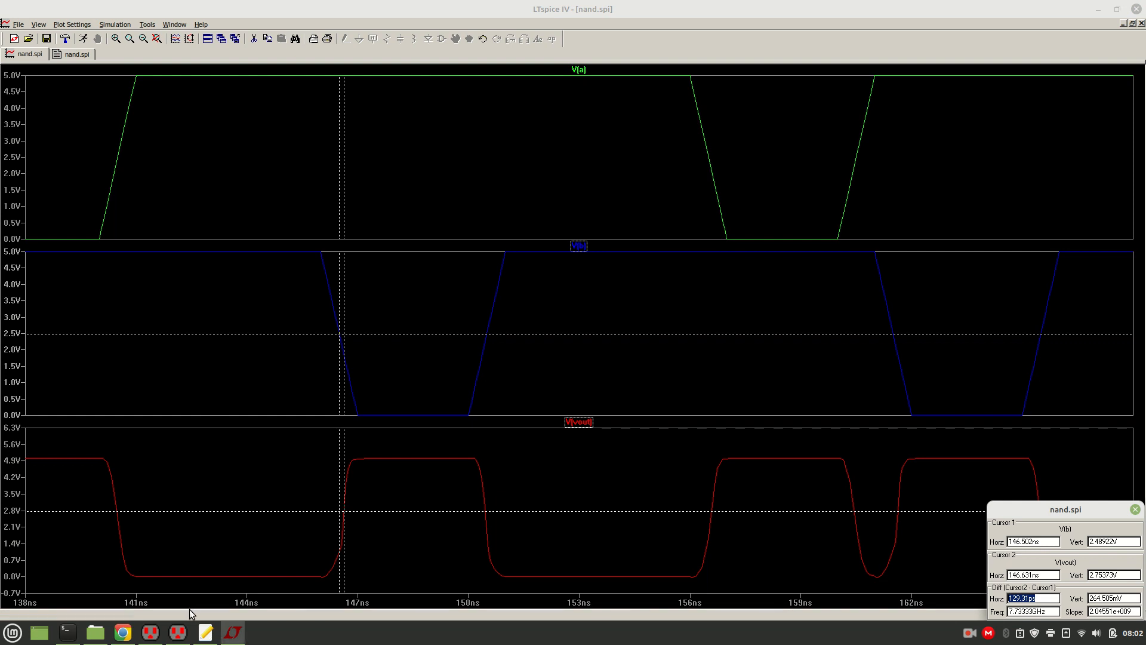
{"action": "left_click", "coordinate": [206, 632]}
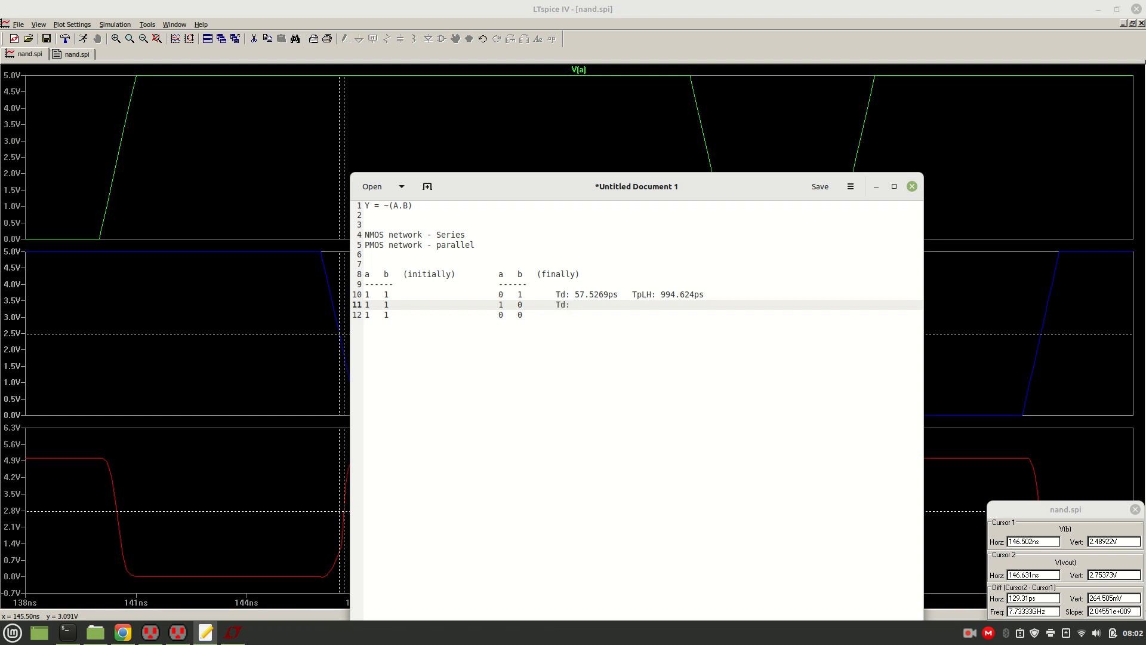
{"action": "left_click", "coordinate": [1050, 600]}
{"action": "left_click_drag", "start_coordinate": [1050, 600], "coordinate": [999, 602]}
{"action": "key", "text": "ctrl+c"}
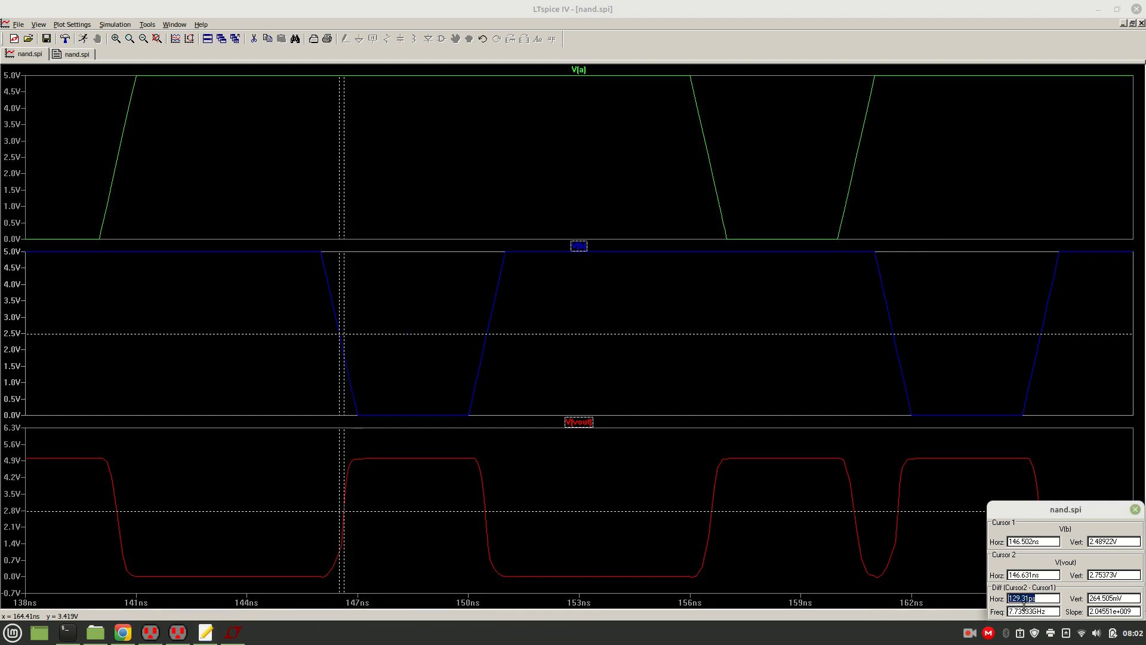
{"action": "left_click", "coordinate": [205, 632]}
{"action": "key", "text": "ctrl+v"}
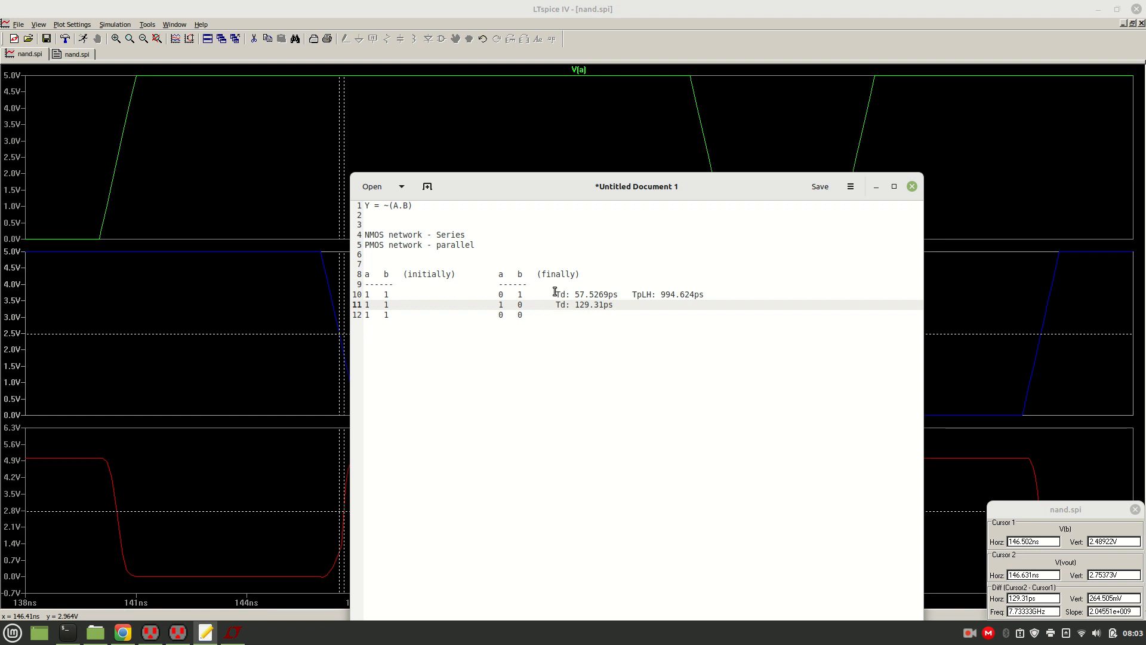
Step: Compare the Td entries for the 1 1 to 0 1 and 1 1 to 1 0 transitions in the text document
{"action": "left_click_drag", "start_coordinate": [552, 293], "coordinate": [593, 295]}
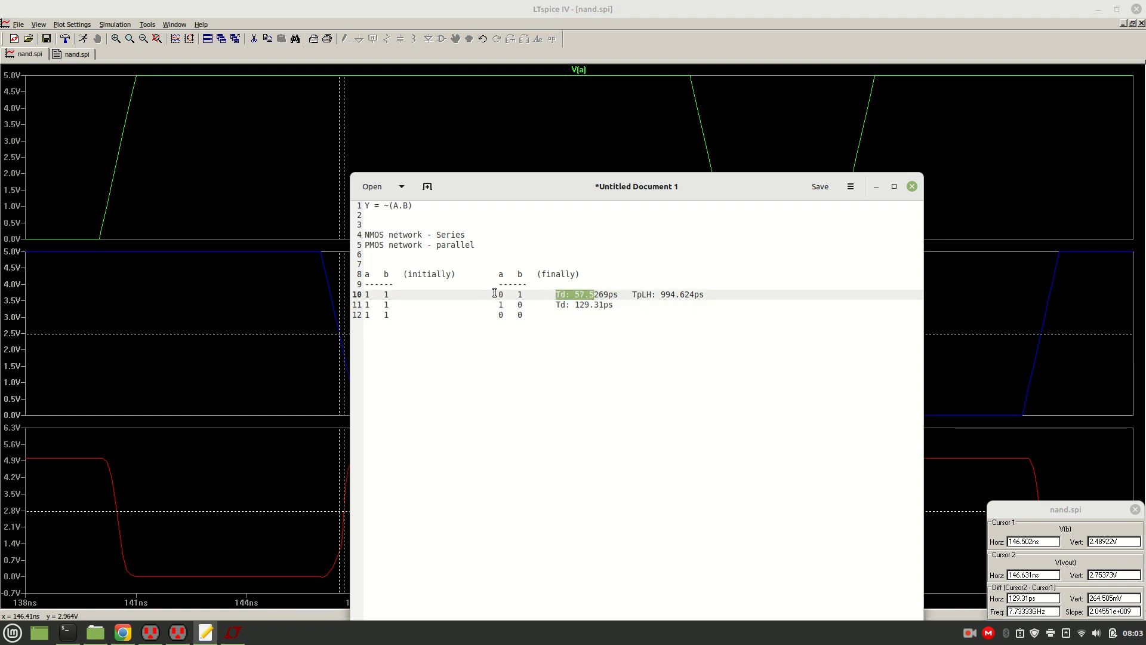
{"action": "left_click", "coordinate": [366, 293]}
{"action": "left_click_drag", "start_coordinate": [498, 295], "coordinate": [509, 295]}
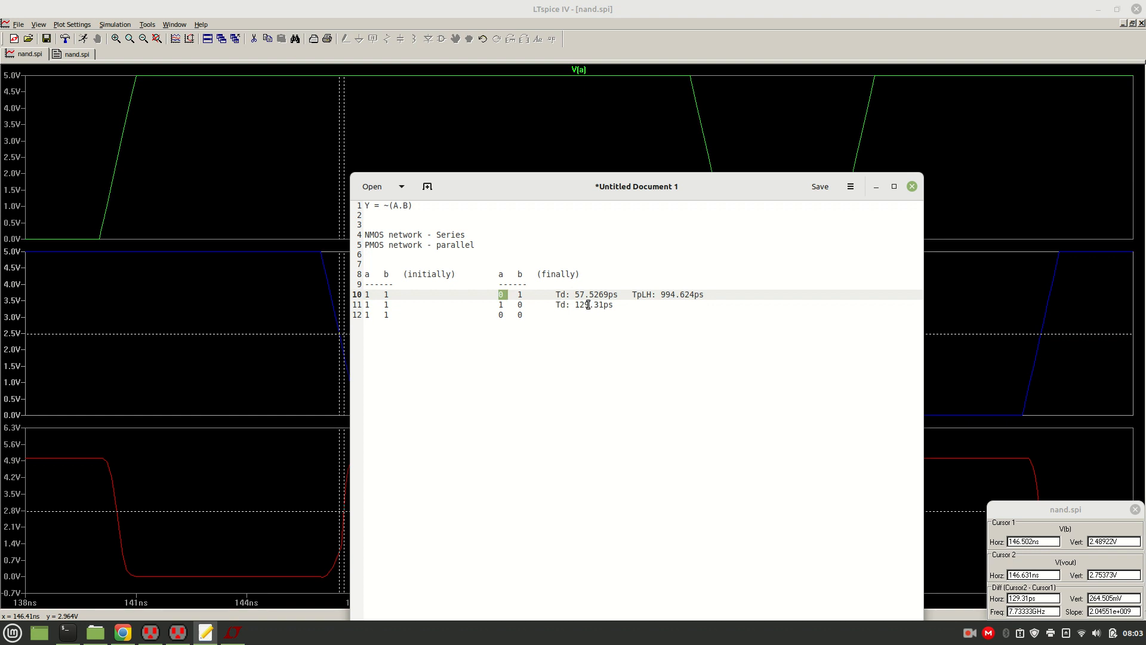
{"action": "left_click_drag", "start_coordinate": [555, 294], "coordinate": [632, 294]}
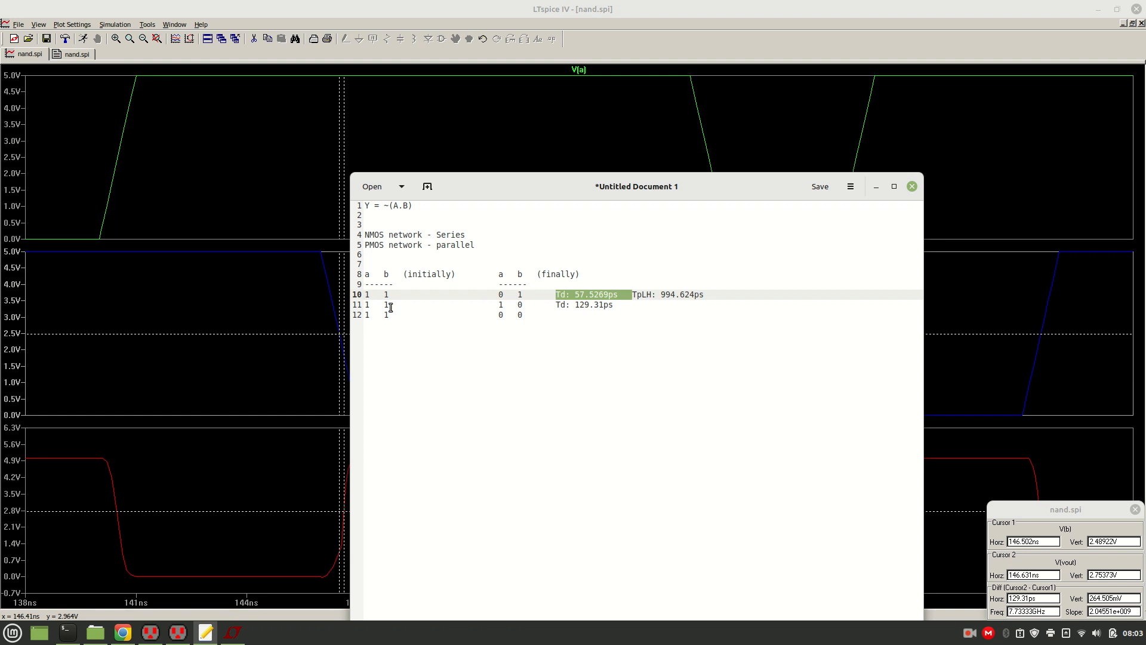
{"action": "left_click", "coordinate": [364, 305]}
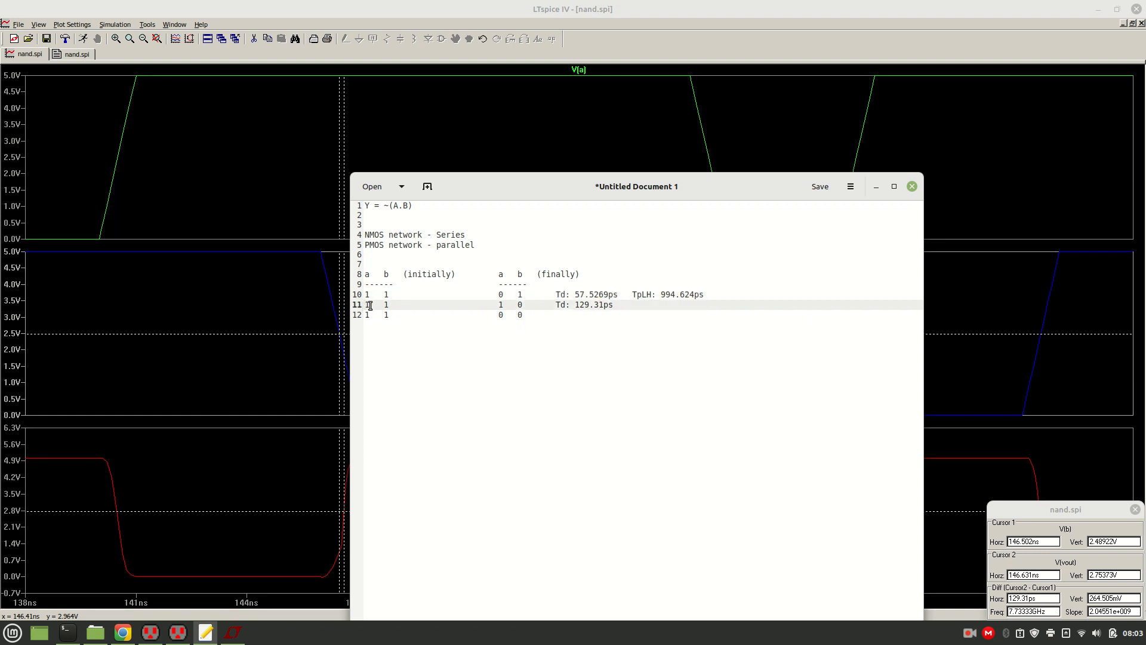
{"action": "left_click_drag", "start_coordinate": [367, 305], "coordinate": [407, 306]}
{"action": "left_click_drag", "start_coordinate": [538, 306], "coordinate": [367, 305]}
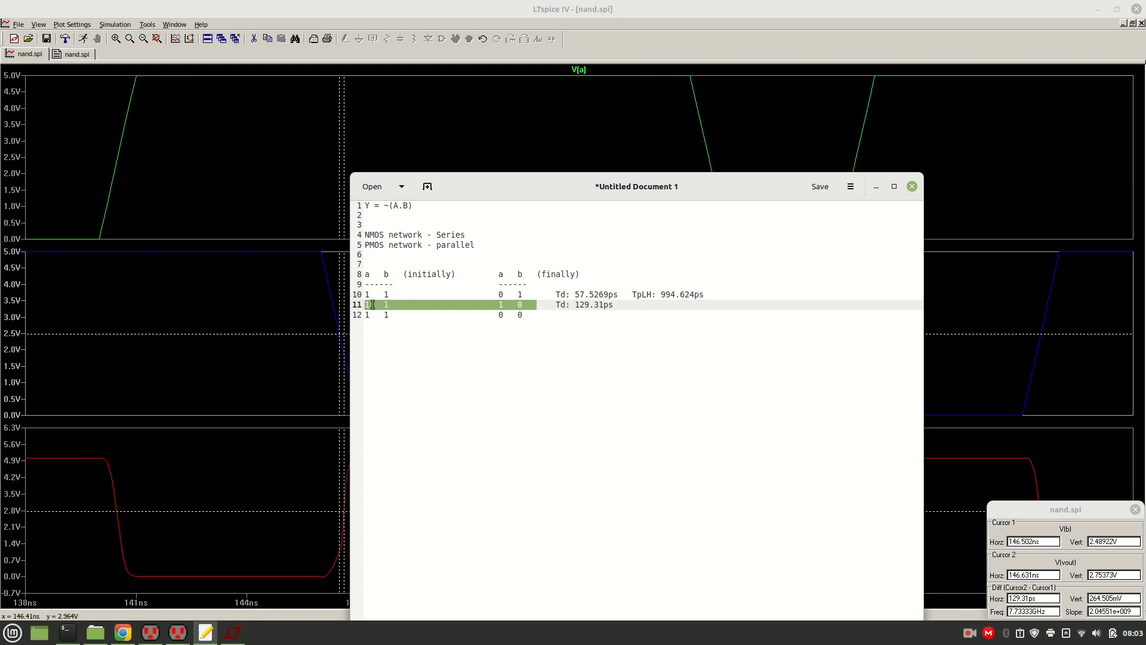
{"action": "left_click_drag", "start_coordinate": [557, 304], "coordinate": [617, 304]}
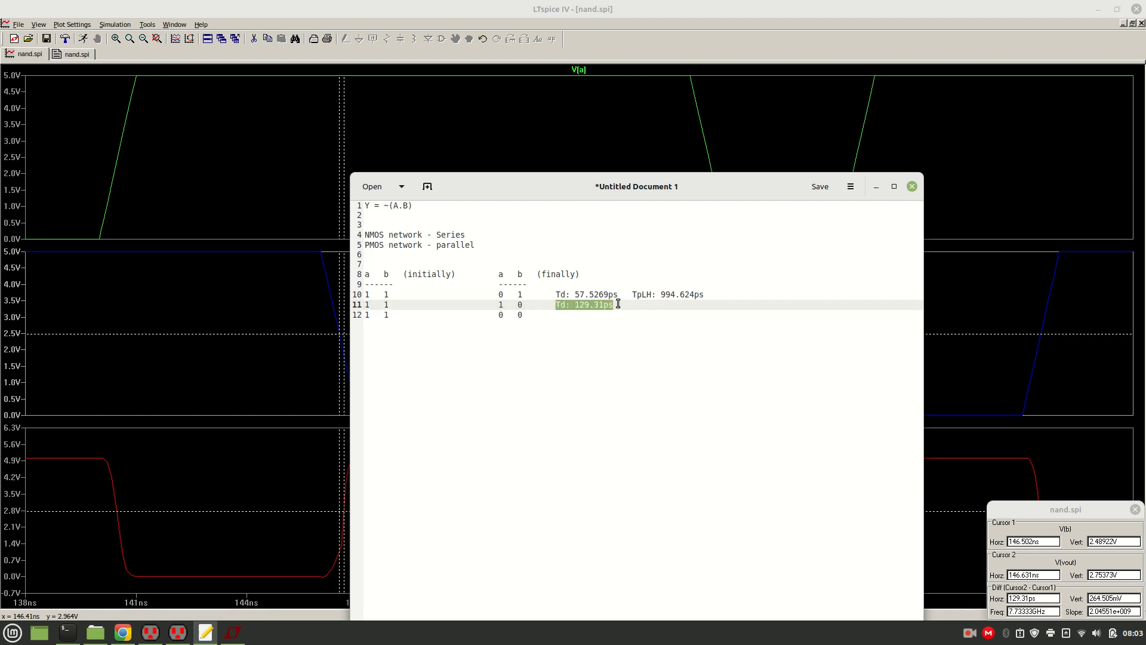
{"action": "left_click", "coordinate": [664, 309]}
{"action": "left_click", "coordinate": [563, 317]}
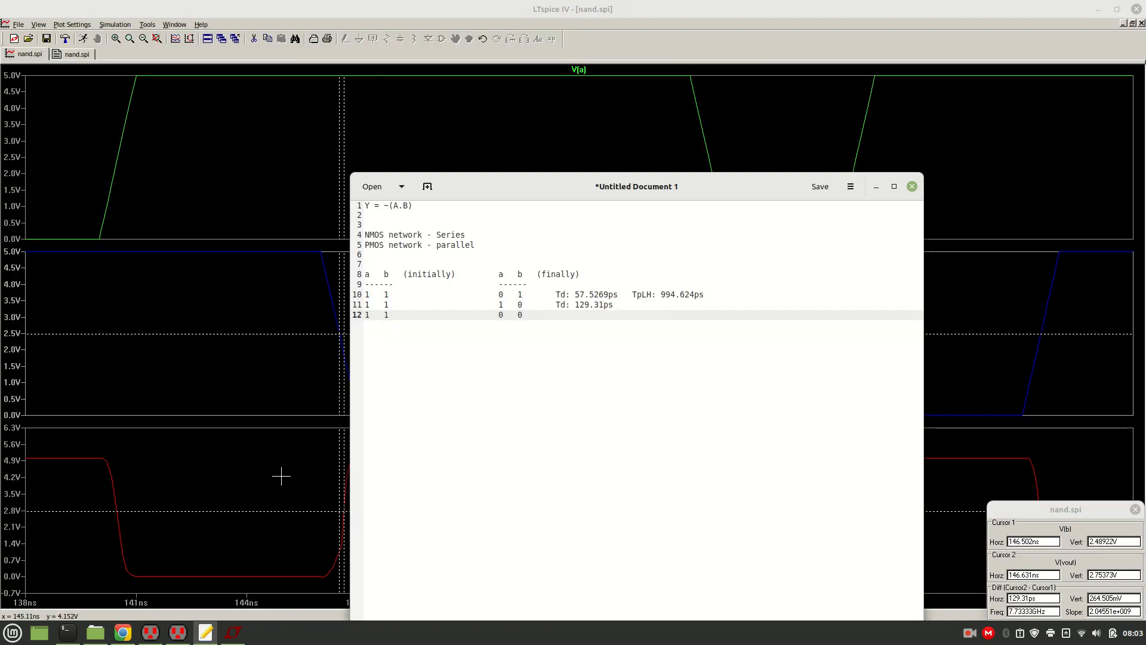
Step: Set the va pulse on-time to 10n and the vb pulse period to 20n in the netlist, and rerun the simulation
{"action": "left_click", "coordinate": [249, 466]}
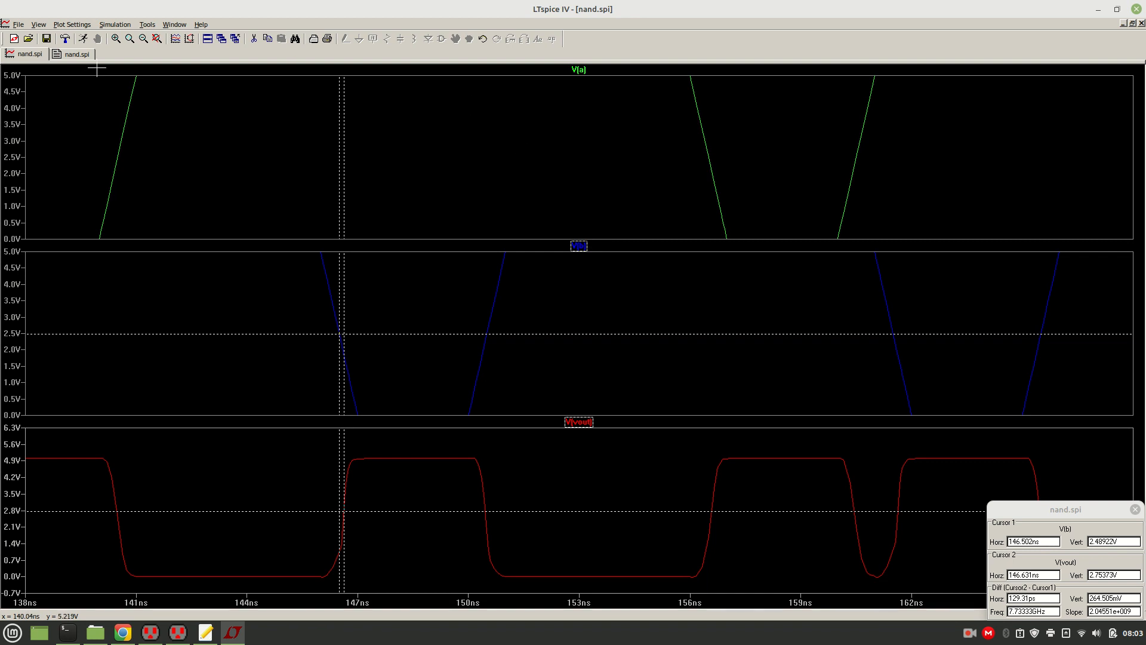
{"action": "left_click", "coordinate": [77, 55]}
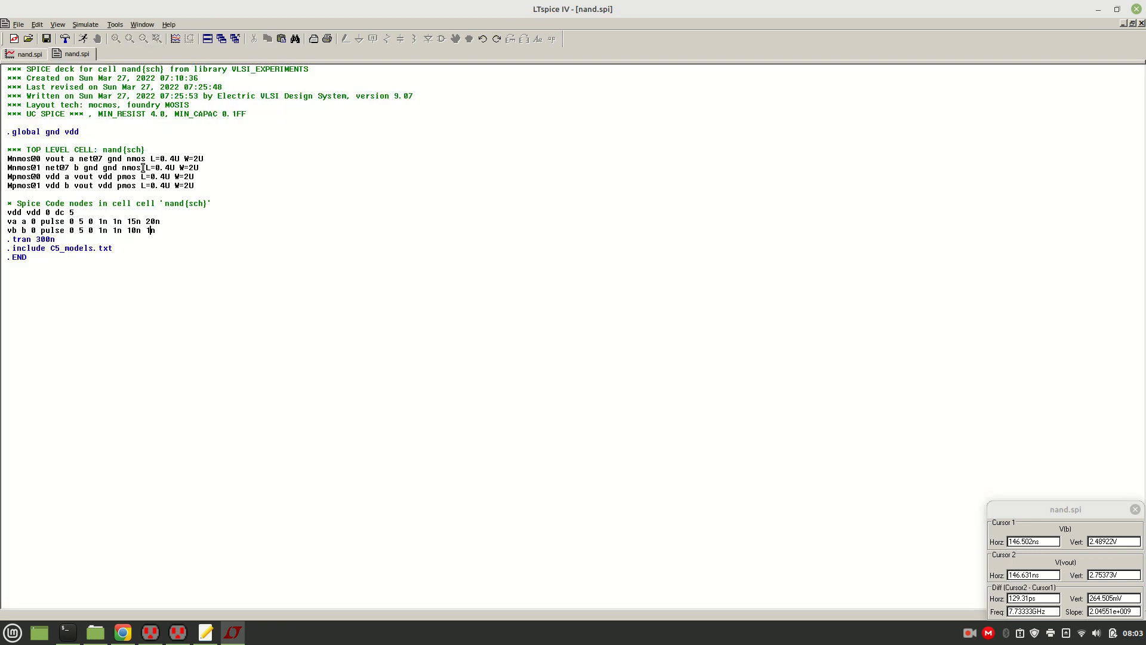
{"action": "left_click", "coordinate": [136, 220]}
{"action": "key", "text": "BackSpace"}
{"action": "type", "text": "0"}
{"action": "left_click", "coordinate": [87, 38]}
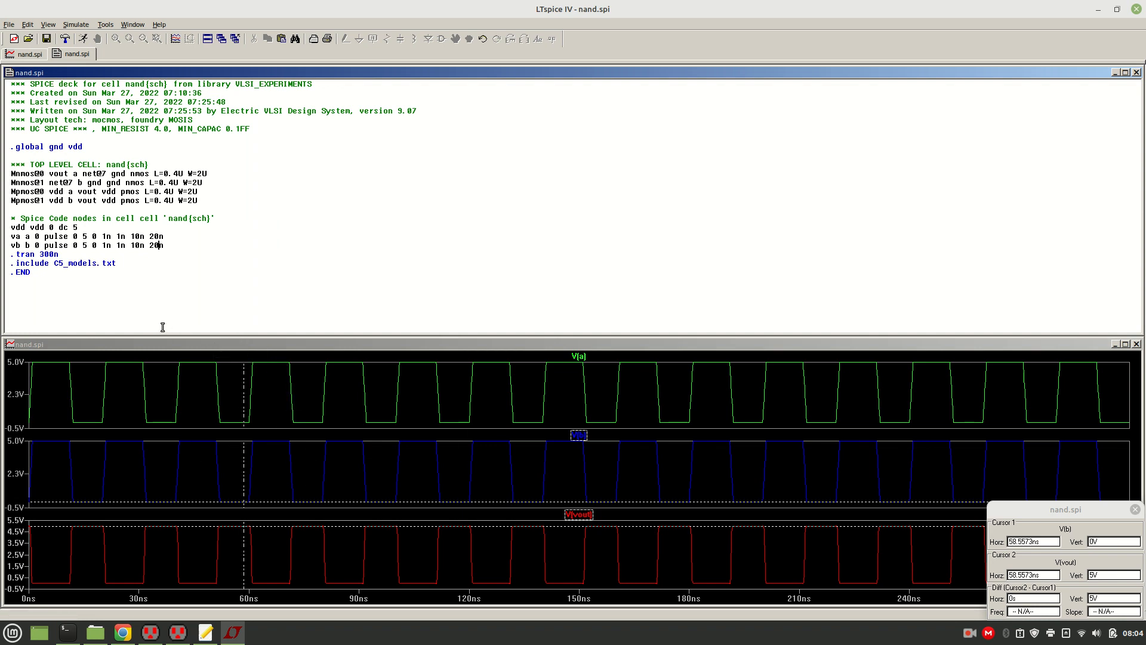
Step: Maximize the waveform window and move the V(b) cursor to about 109.4 ns and the V(vout) cursor to about 119.6 ns
{"action": "left_click_drag", "start_coordinate": [187, 352], "coordinate": [380, 535]}
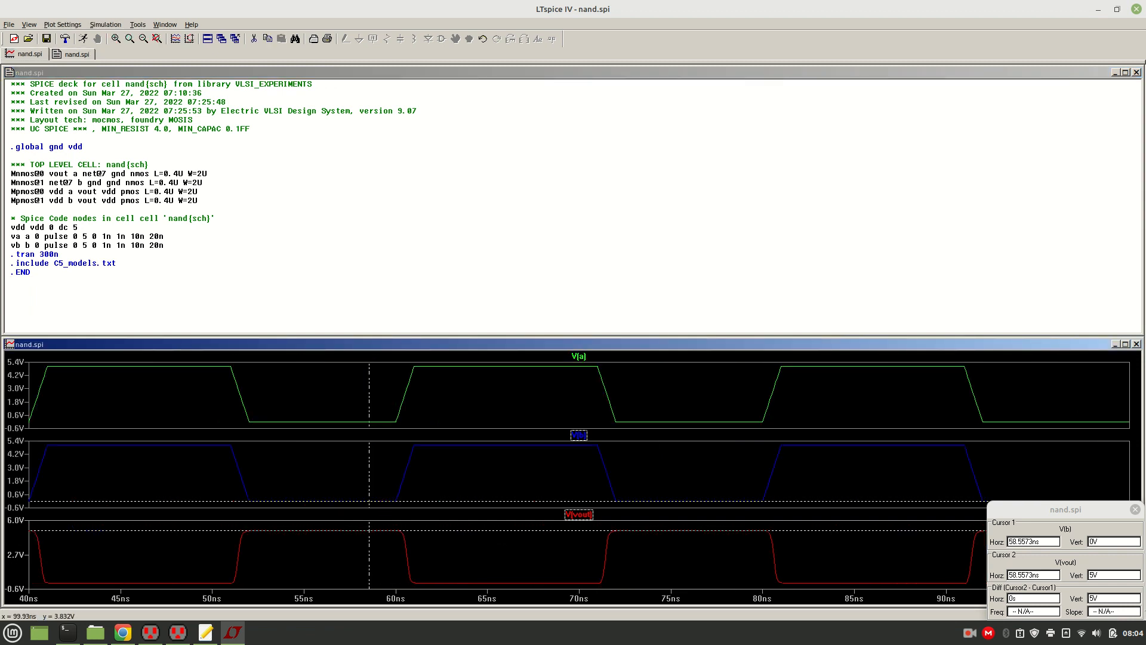
{"action": "left_click", "coordinate": [1126, 344]}
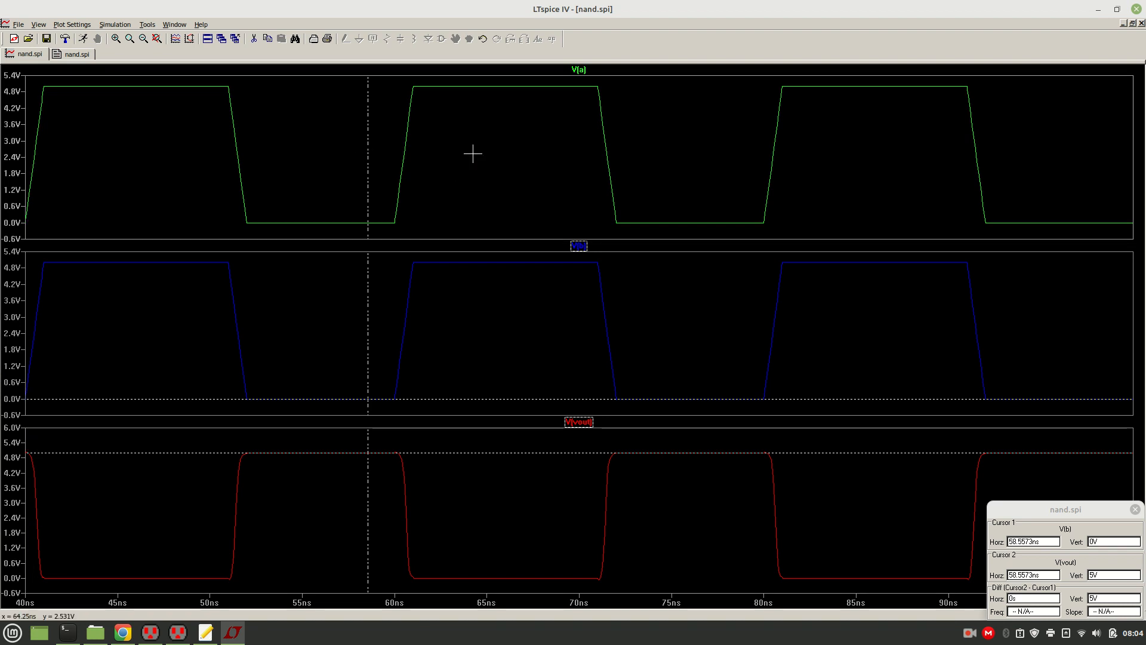
{"action": "left_click", "coordinate": [157, 39]}
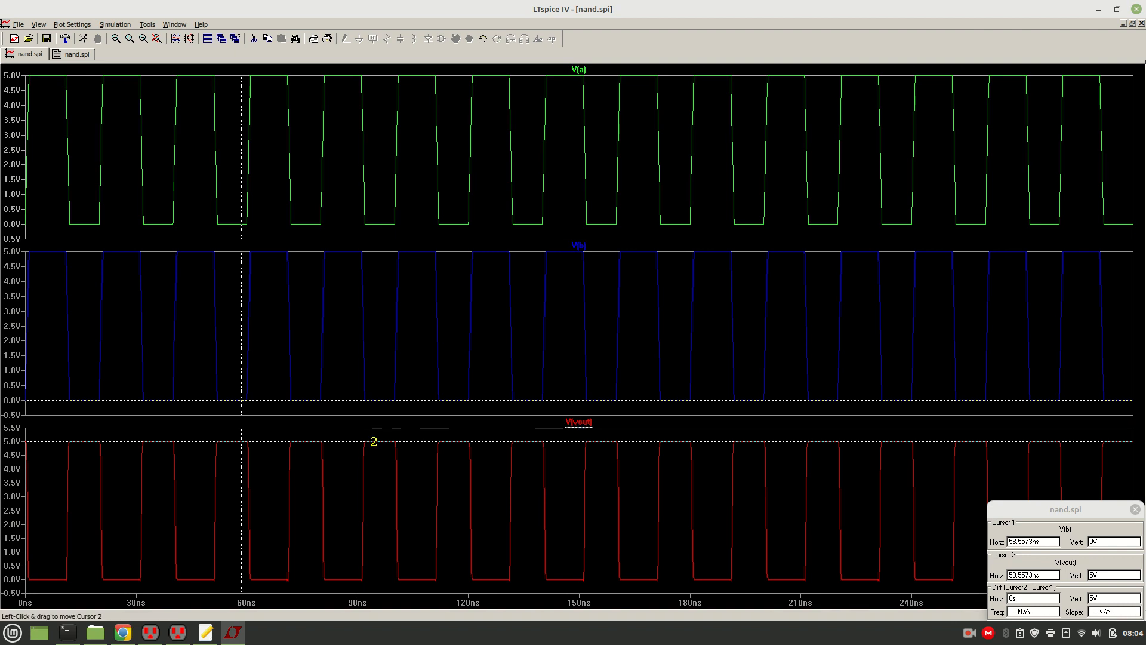
{"action": "mouse_move", "coordinate": [374, 442]}
{"action": "left_mouse_down"}
{"action": "mouse_move", "coordinate": [390, 487]}
{"action": "mouse_move", "coordinate": [350, 453]}
{"action": "mouse_move", "coordinate": [453, 468]}
{"action": "mouse_move", "coordinate": [434, 468]}
{"action": "left_mouse_up"}
{"action": "left_click_drag", "start_coordinate": [243, 253], "coordinate": [405, 292]}
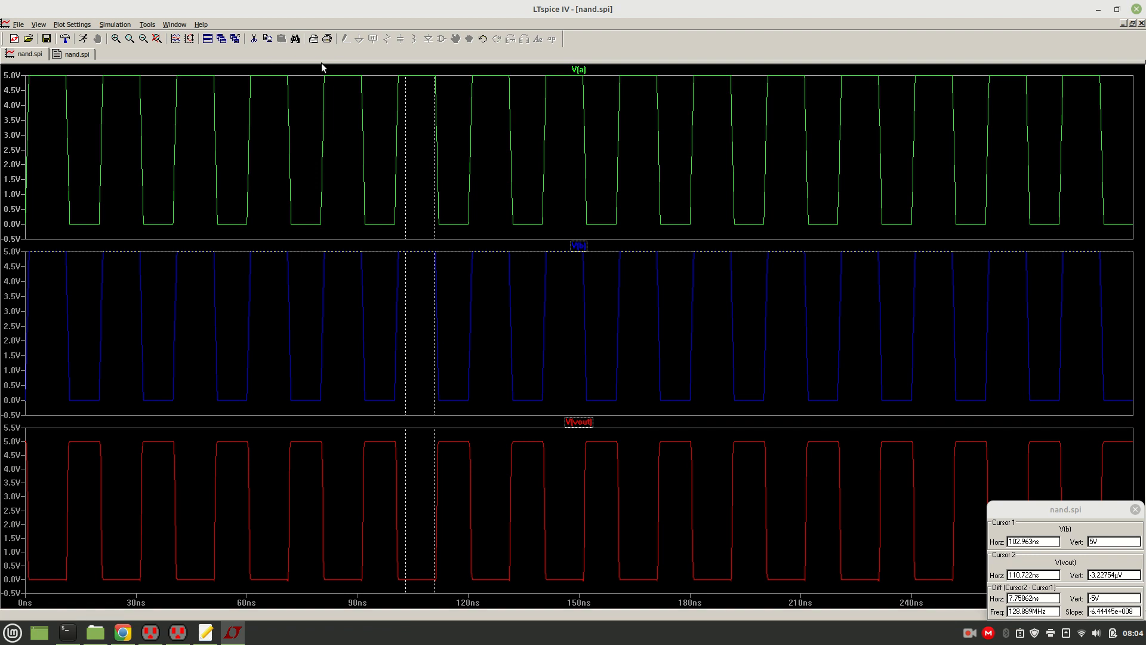
{"action": "left_click_drag", "start_coordinate": [434, 262], "coordinate": [429, 313]}
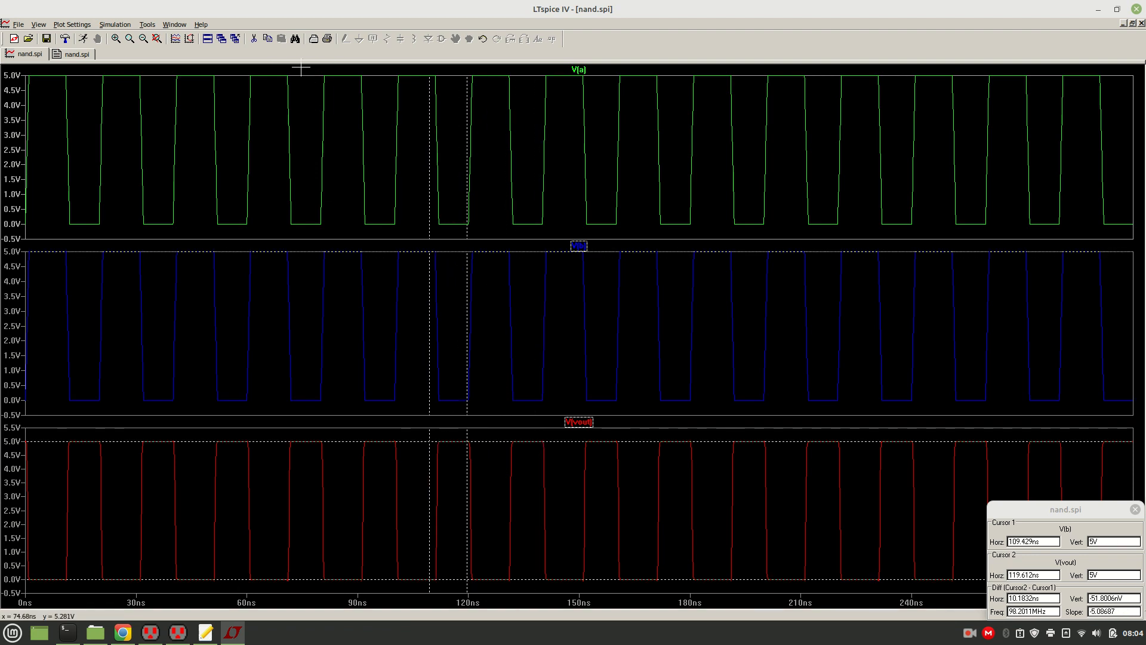
Step: Move the V(b) cursor to about 111.47 ns on its falling edge and the V(vout) cursor to about 111.41 ns on its rising edge
{"action": "left_click_drag", "start_coordinate": [315, 79], "coordinate": [618, 618]}
{"action": "mouse_move", "coordinate": [456, 324]}
{"action": "left_mouse_down"}
{"action": "mouse_move", "coordinate": [495, 330]}
{"action": "mouse_move", "coordinate": [474, 332]}
{"action": "left_mouse_up"}
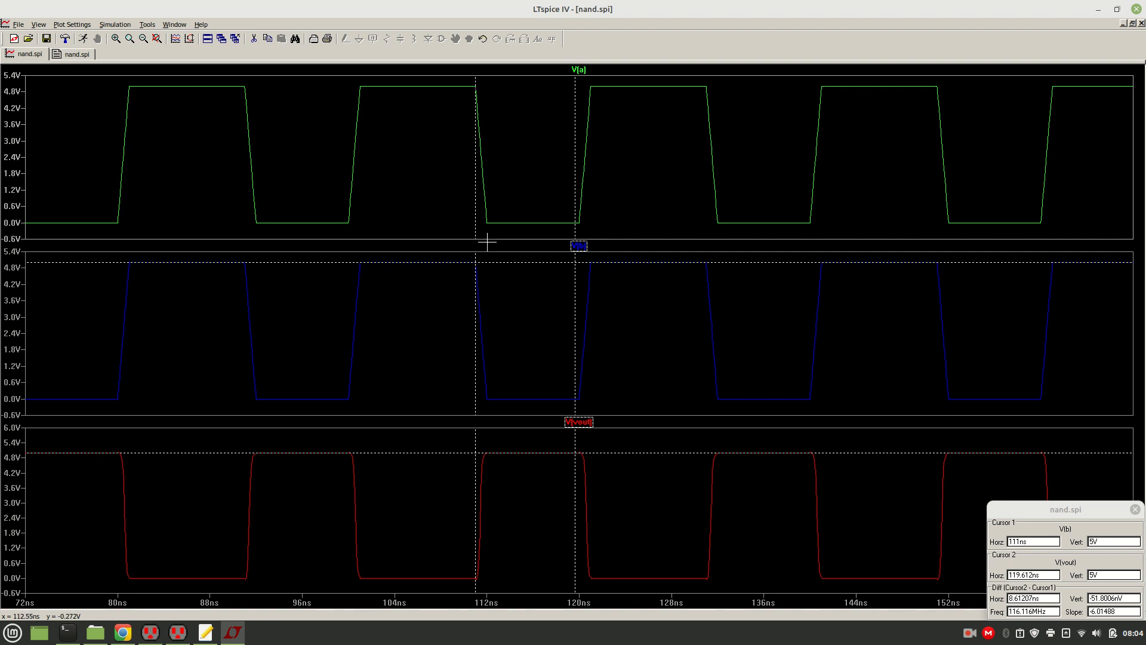
{"action": "left_click_drag", "start_coordinate": [474, 299], "coordinate": [480, 305]}
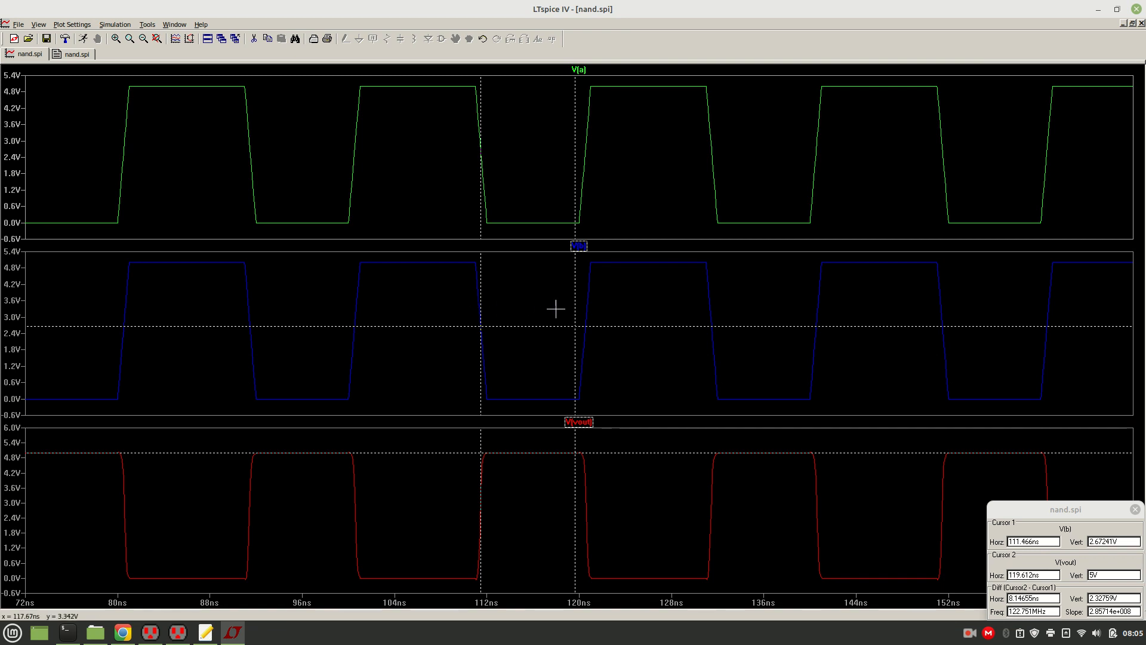
{"action": "left_click_drag", "start_coordinate": [574, 341], "coordinate": [481, 524]}
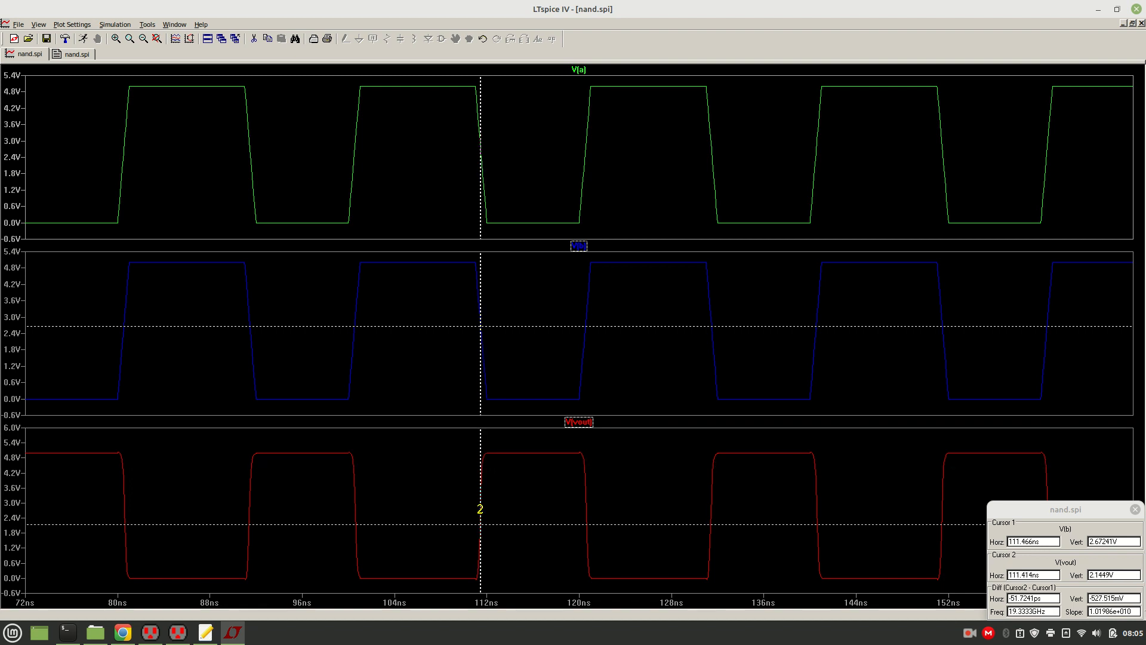
Step: Refine the V(vout) cursor to about 111.44 ns and the V(b) cursor to about 111.5 ns, near the midpoints of their edges
{"action": "left_click_drag", "start_coordinate": [396, 379], "coordinate": [599, 606]}
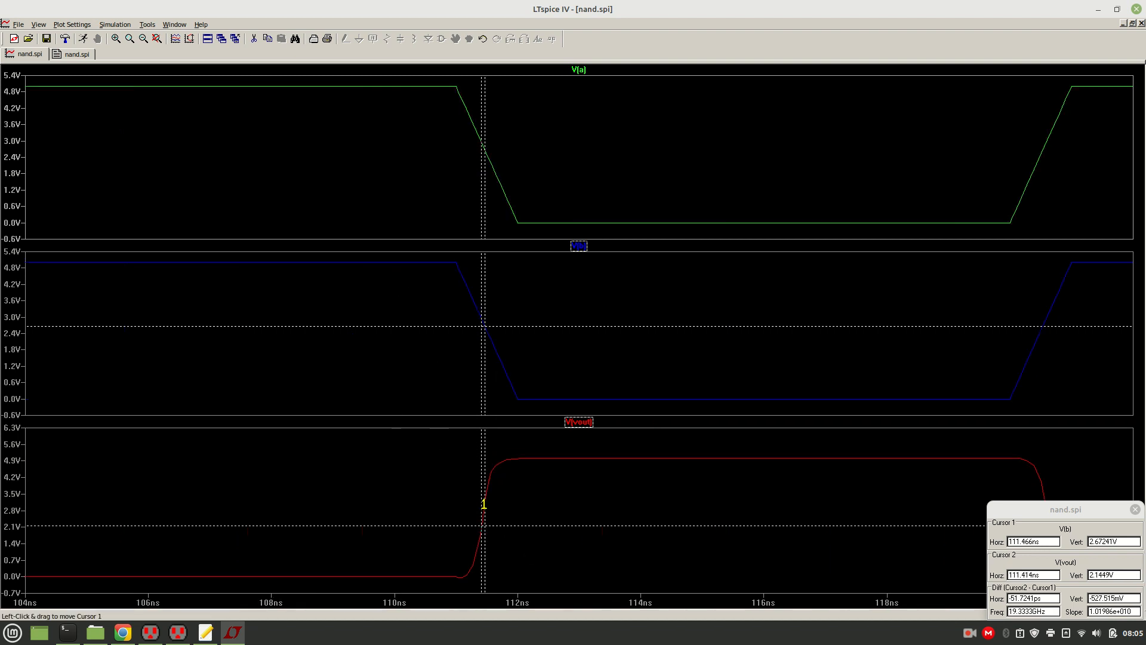
{"action": "left_click_drag", "start_coordinate": [482, 504], "coordinate": [483, 505]}
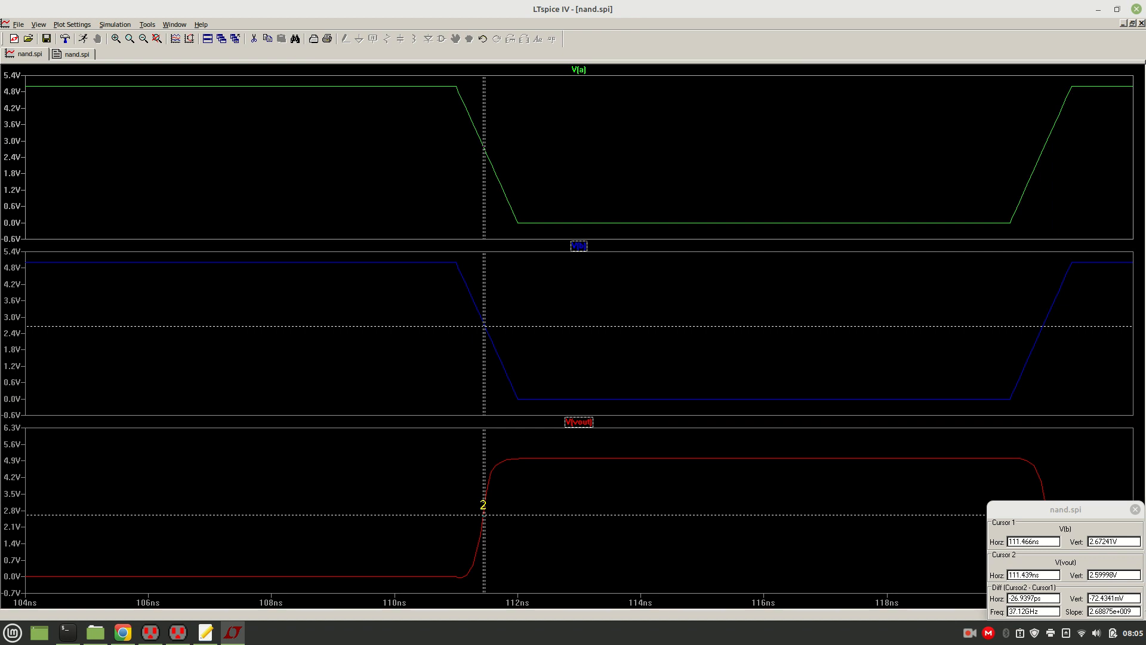
{"action": "left_click_drag", "start_coordinate": [483, 505], "coordinate": [483, 504]}
{"action": "left_click_drag", "start_coordinate": [483, 342], "coordinate": [486, 346]}
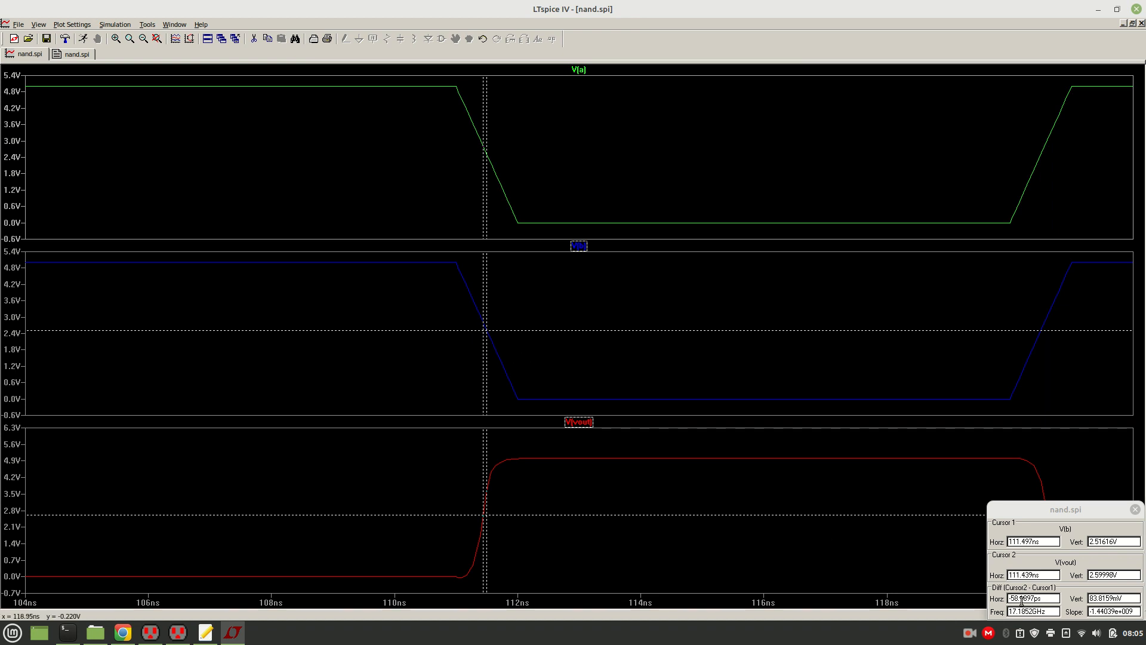
{"action": "left_click_drag", "start_coordinate": [1046, 599], "coordinate": [1007, 599]}
{"action": "key", "text": "ctrl+c"}
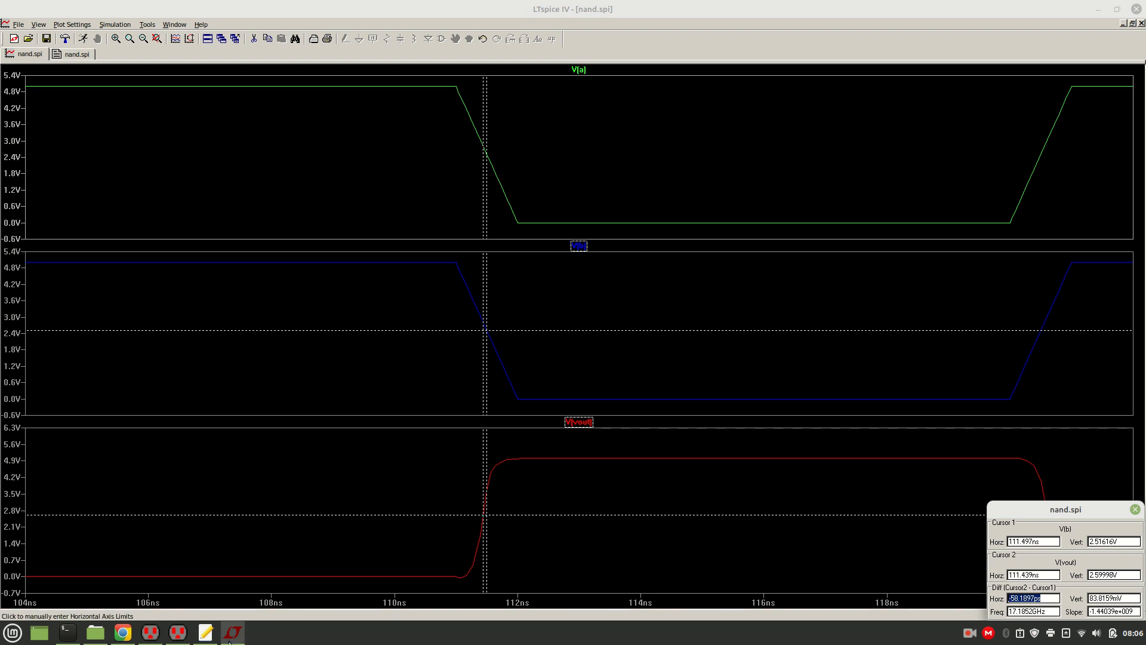
{"action": "left_click", "coordinate": [193, 619]}
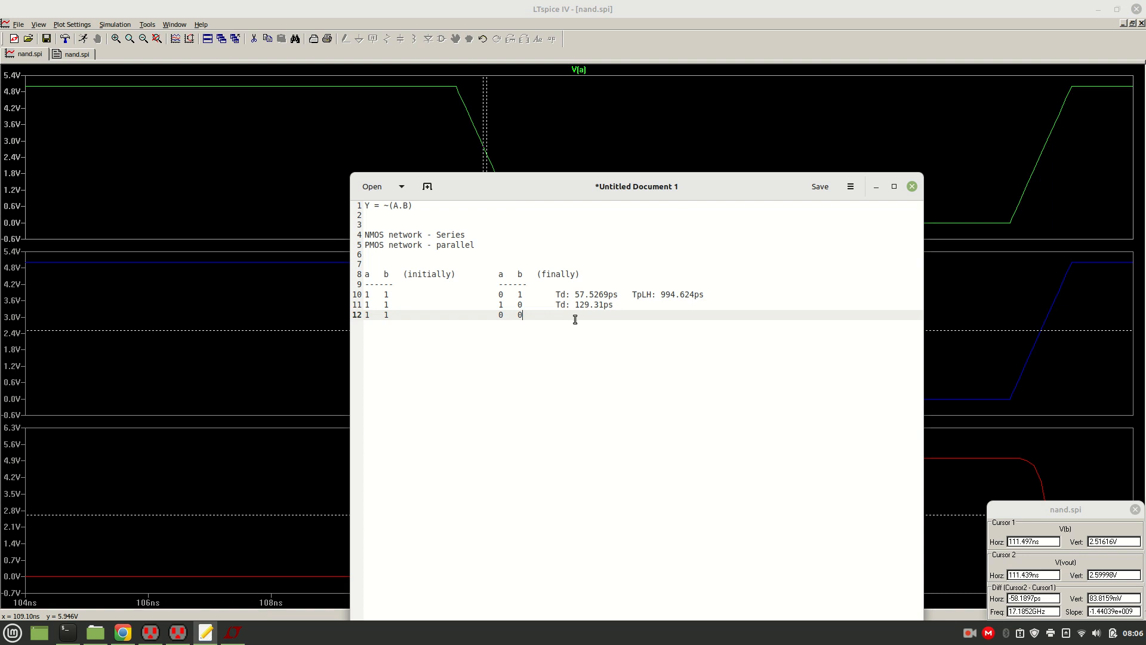
{"action": "left_click", "coordinate": [208, 348]}
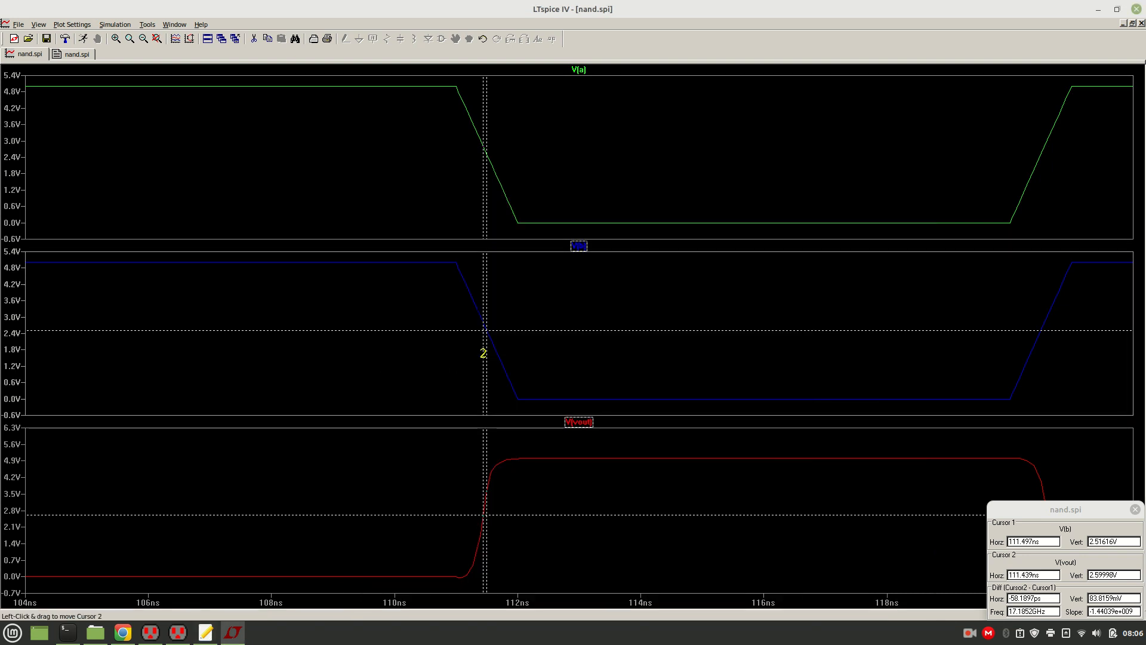
Step: Review the netlist pulses and check the cursor against the midpoint of V(a)'s falling edge, leaving it at about 111.5 ns
{"action": "left_click_drag", "start_coordinate": [483, 340], "coordinate": [483, 342]}
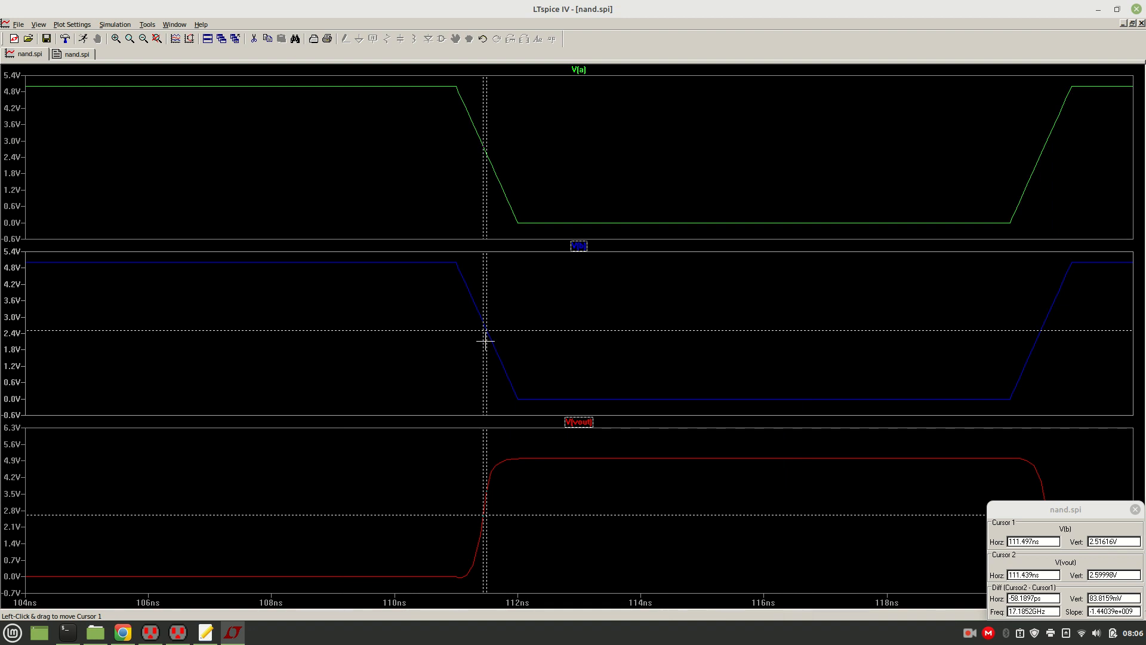
{"action": "left_click", "coordinate": [1132, 24]}
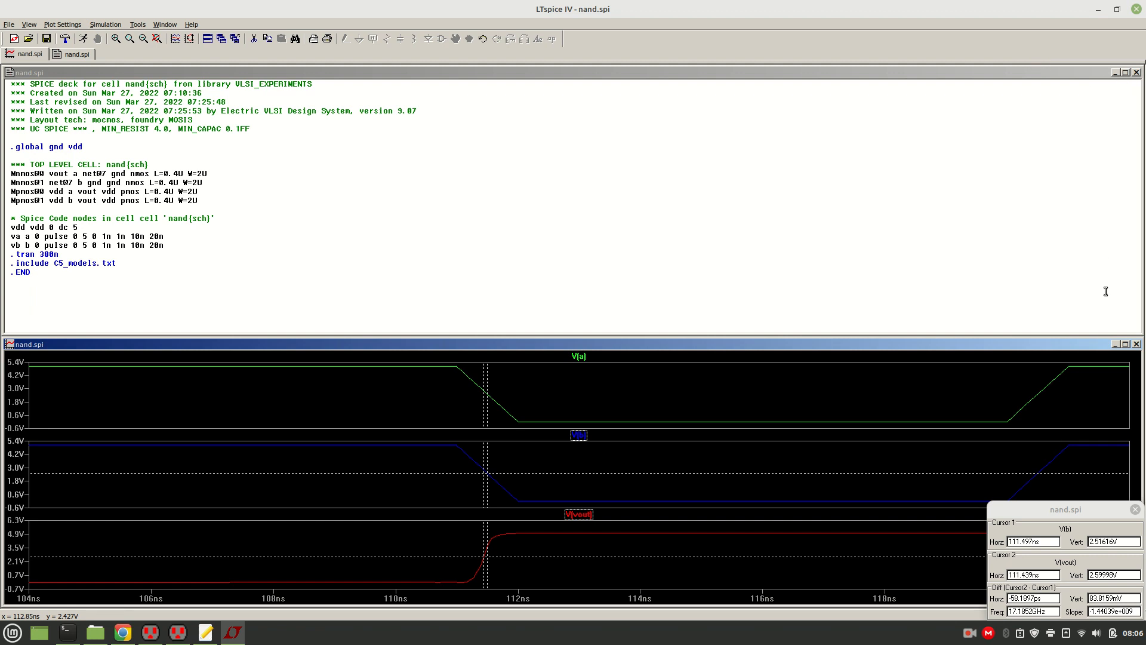
{"action": "left_click", "coordinate": [1126, 345]}
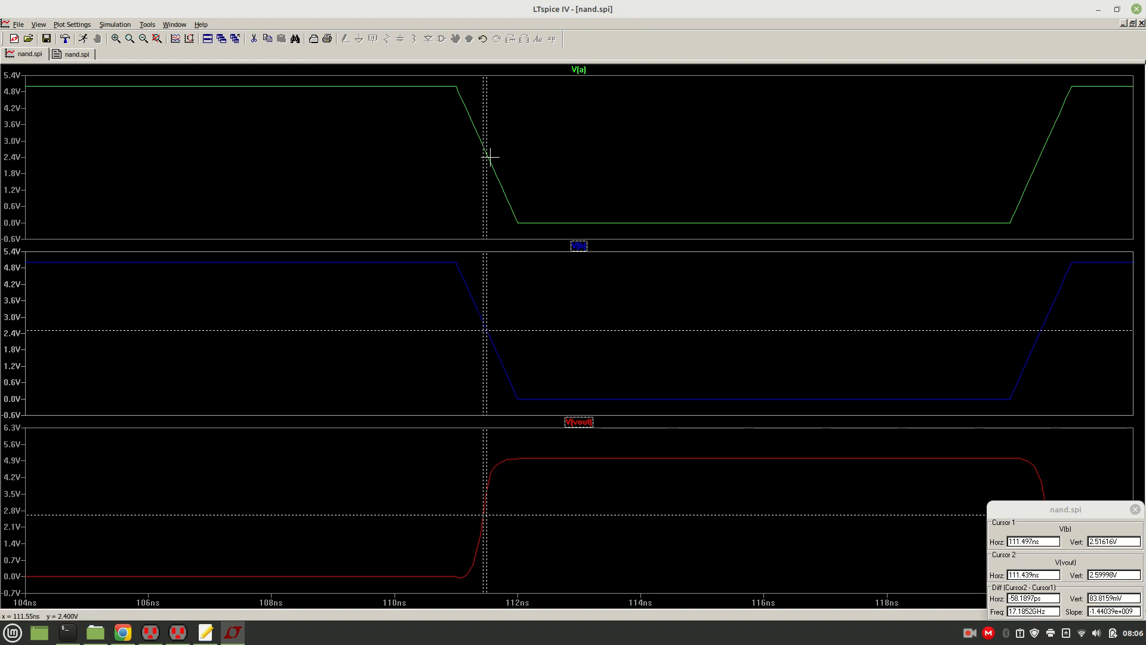
{"action": "left_click_drag", "start_coordinate": [486, 157], "coordinate": [487, 155]}
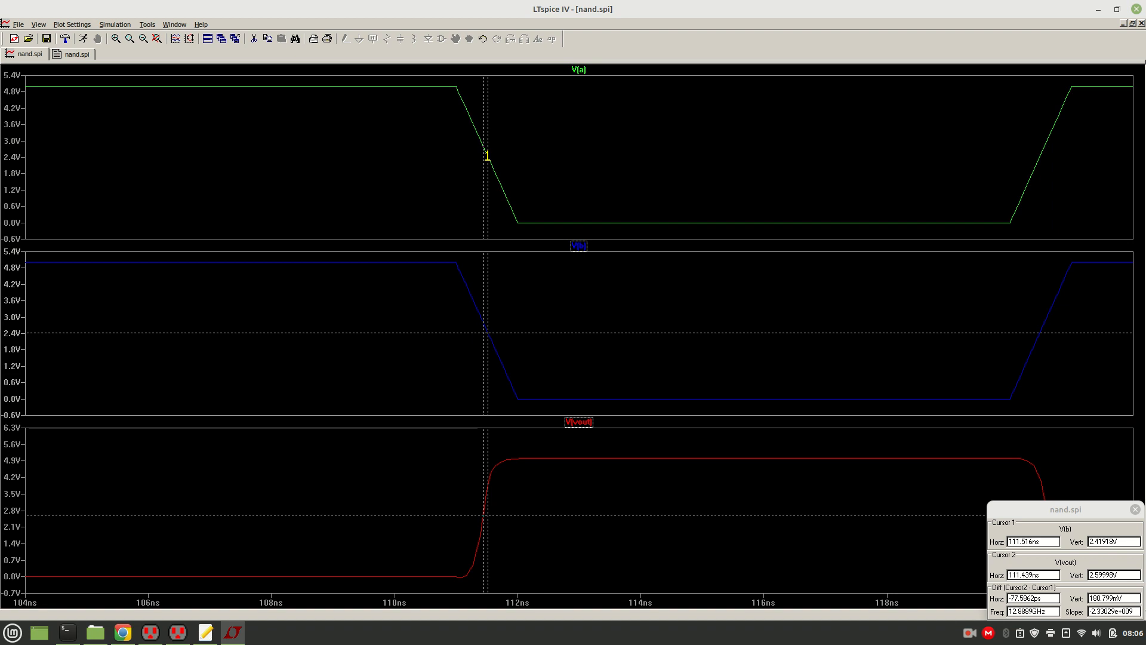
{"action": "mouse_move", "coordinate": [487, 155]}
{"action": "left_mouse_down"}
{"action": "mouse_move", "coordinate": [474, 154]}
{"action": "mouse_move", "coordinate": [487, 157]}
{"action": "left_mouse_up"}
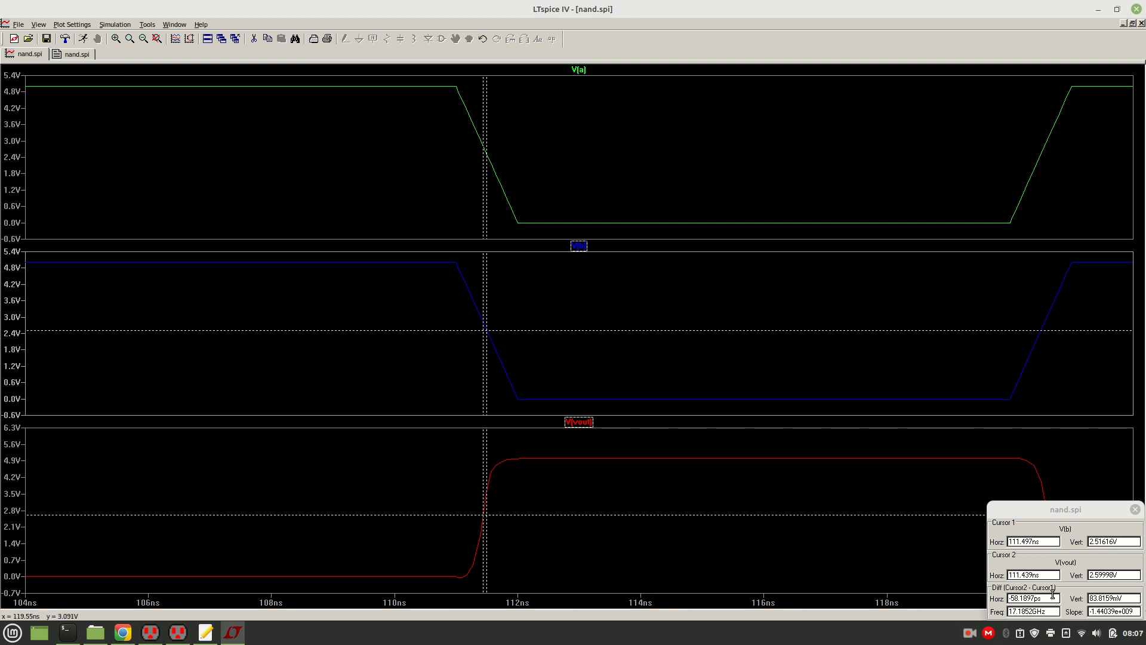
Step: Copy the horizontal cursor difference and record it as Td: 58.1897ps in the text document's 1 1 to 0 0 row
{"action": "left_click_drag", "start_coordinate": [1046, 598], "coordinate": [1021, 598]}
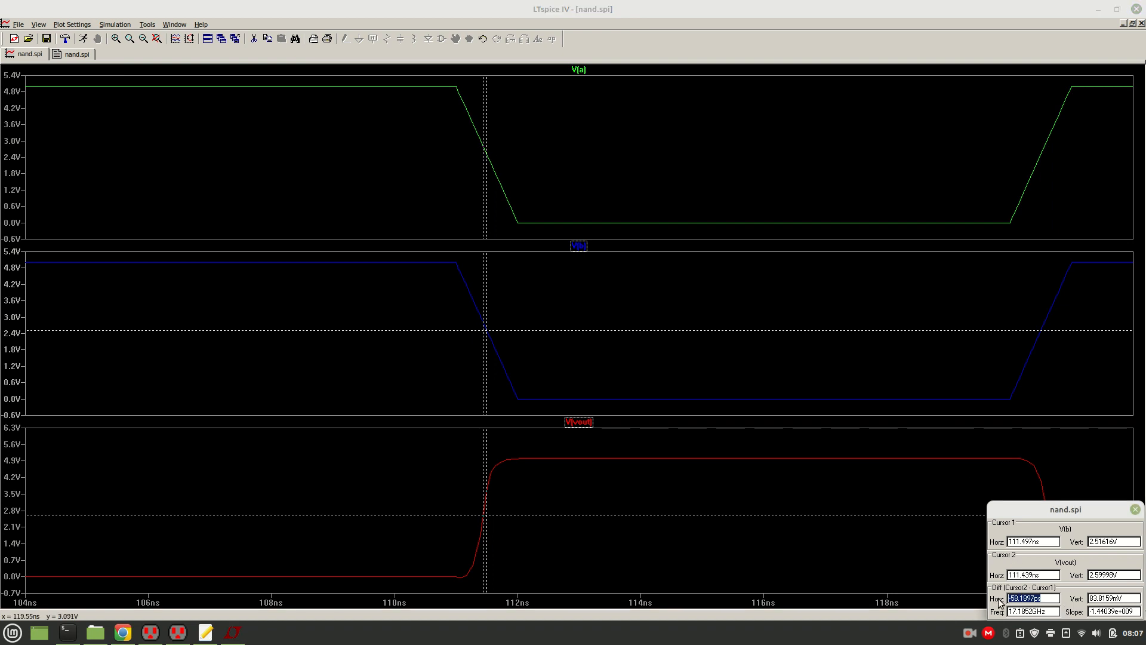
{"action": "left_click", "coordinate": [210, 636]}
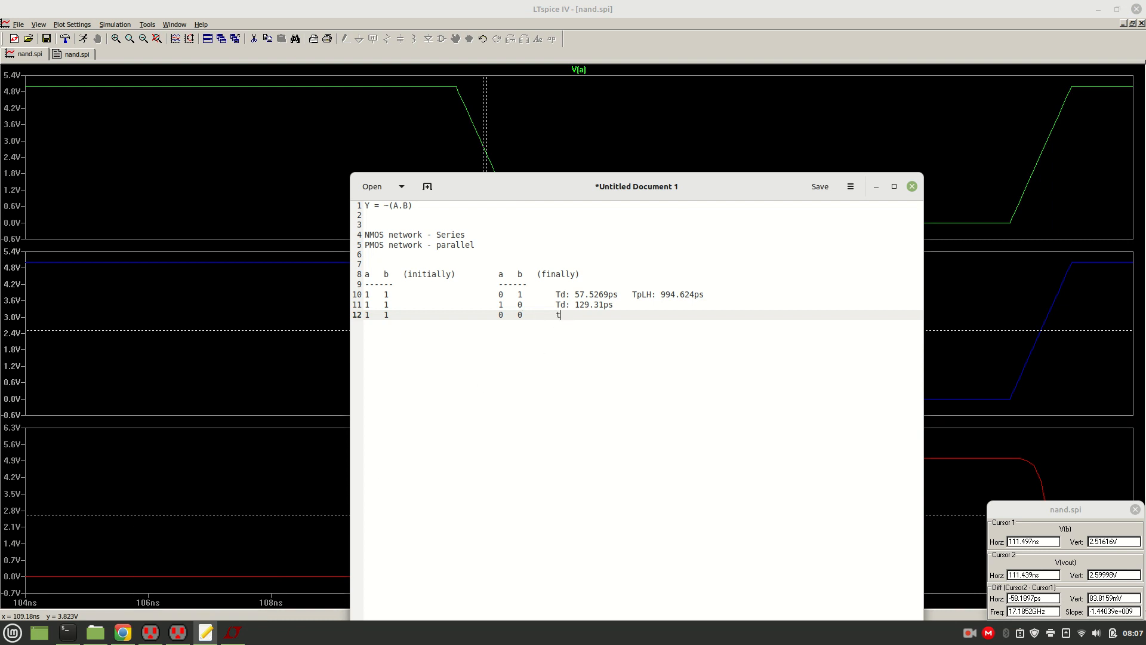
{"action": "type", "text": "Td:"}
{"action": "key", "text": "ctrl+v"}
{"action": "left_click", "coordinate": [583, 315]}
{"action": "key", "text": "BackSpace"}
{"action": "left_click_drag", "start_coordinate": [555, 294], "coordinate": [626, 292]}
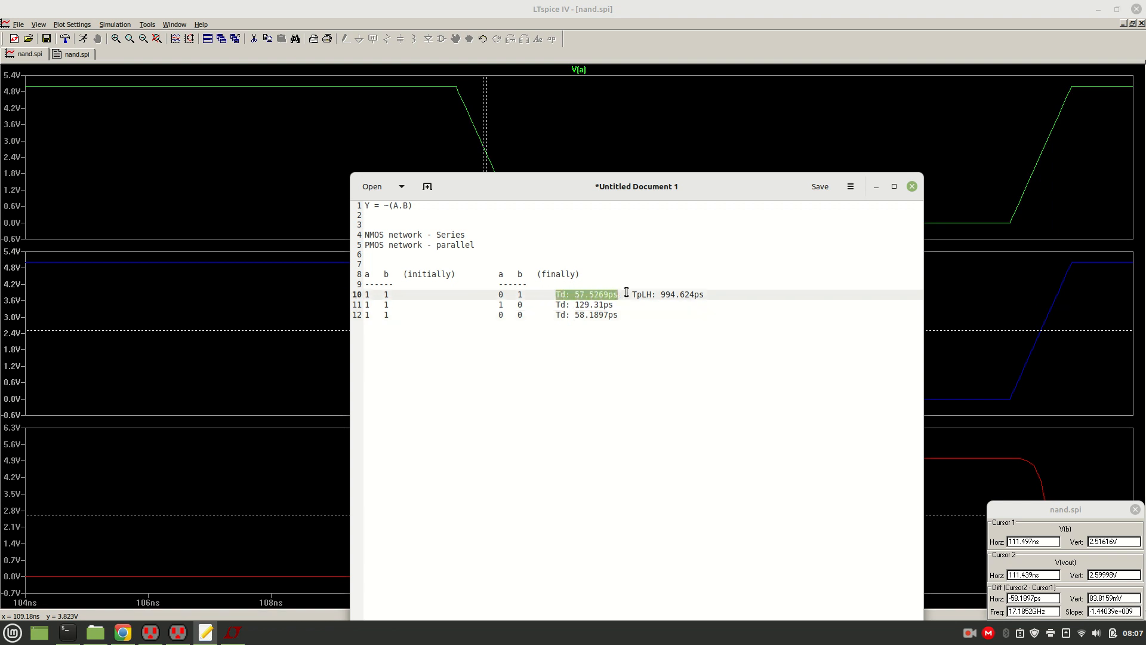
{"action": "left_click", "coordinate": [557, 316]}
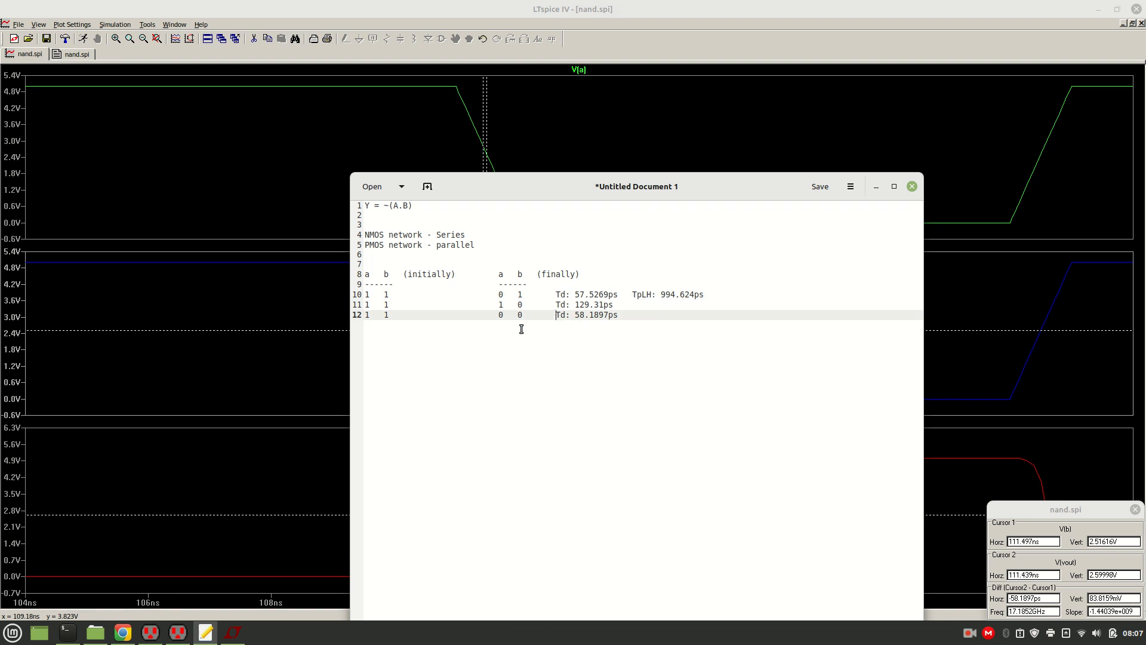
Step: Return to the LTspice waveforms and fine-tune the V(b) cursor to about 111.51 ns and the V(vout) cursor to about 111.44 ns
{"action": "left_click", "coordinate": [296, 336]}
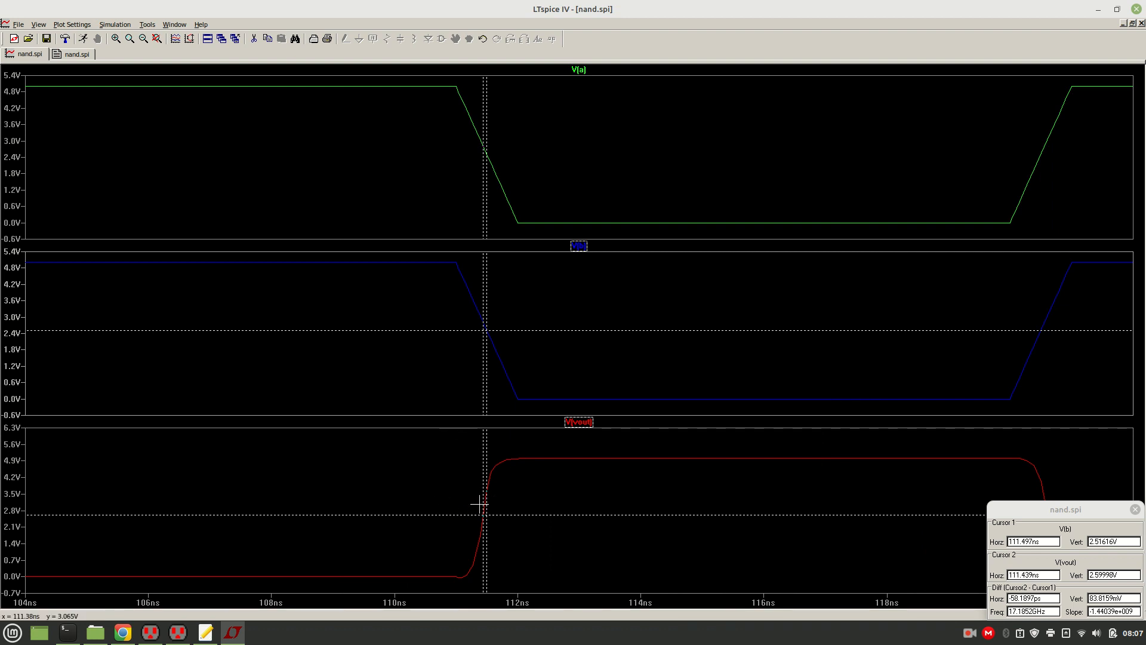
{"action": "left_click_drag", "start_coordinate": [478, 504], "coordinate": [483, 505]}
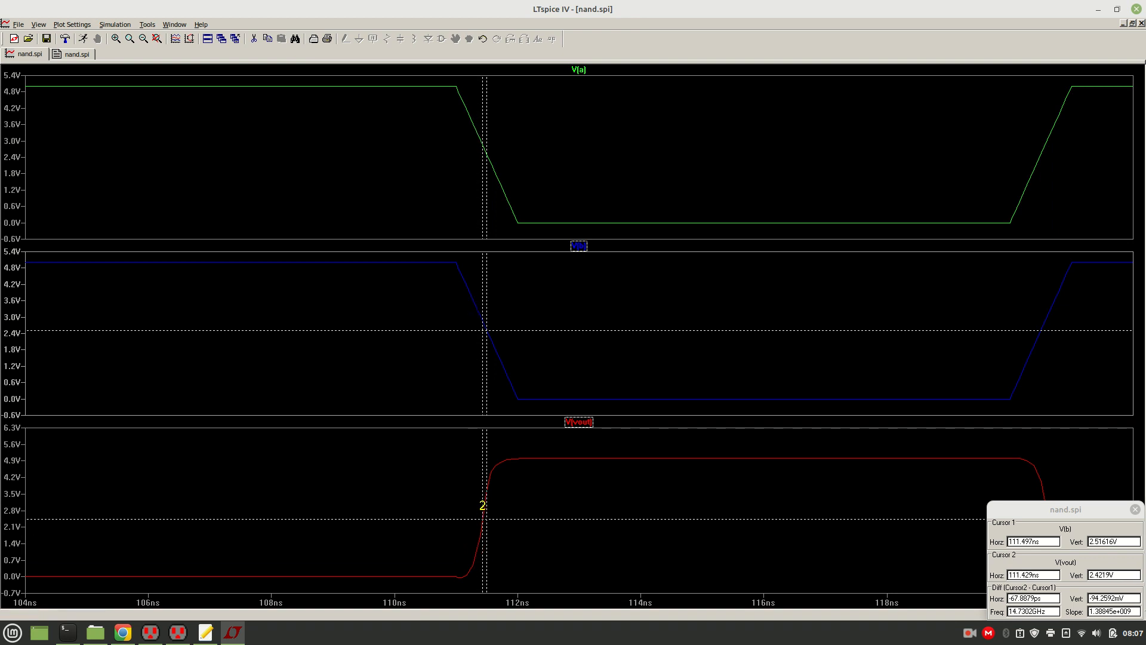
{"action": "left_click_drag", "start_coordinate": [483, 505], "coordinate": [483, 505]}
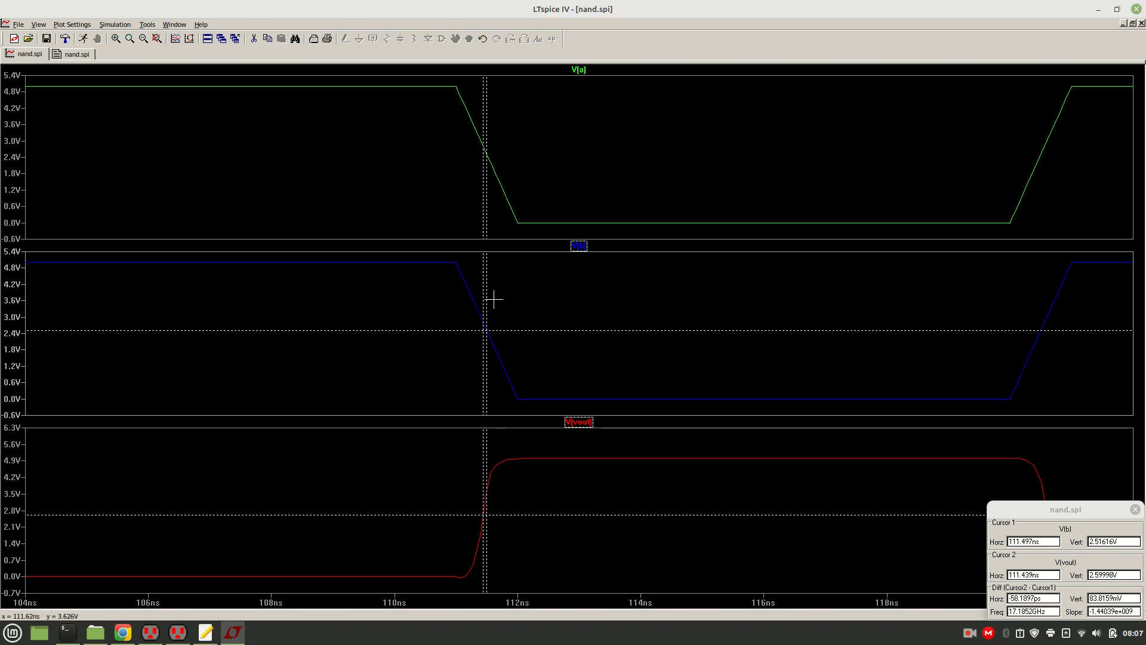
{"action": "left_click_drag", "start_coordinate": [485, 297], "coordinate": [487, 297]}
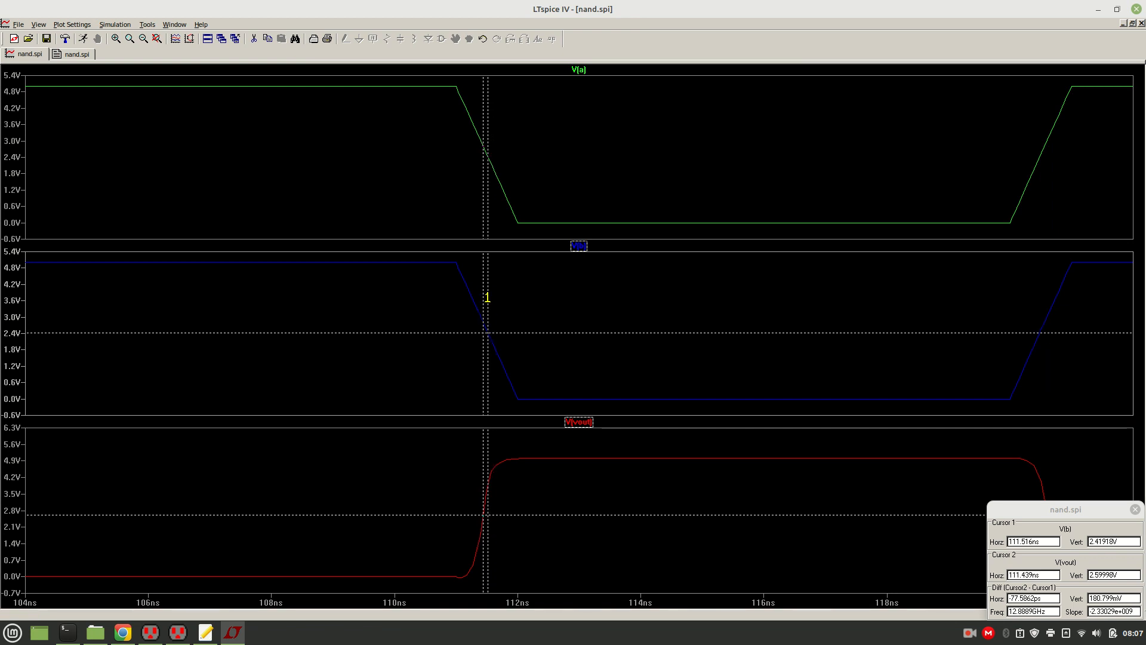
{"action": "left_click_drag", "start_coordinate": [487, 297], "coordinate": [487, 297]}
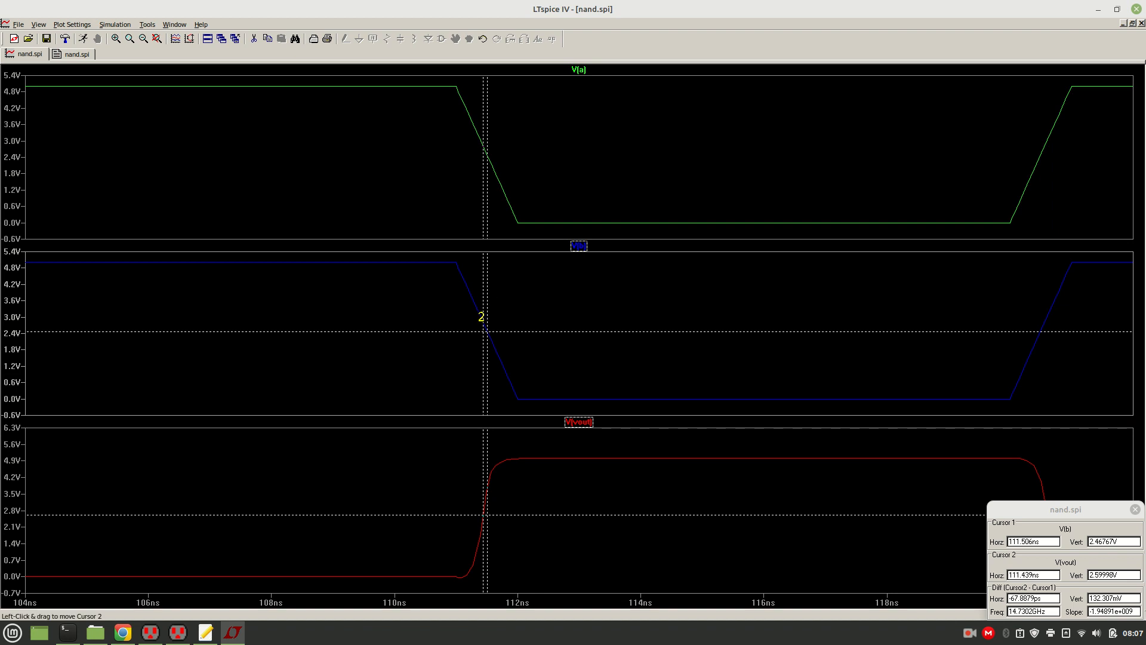
{"action": "left_click_drag", "start_coordinate": [483, 317], "coordinate": [484, 321]}
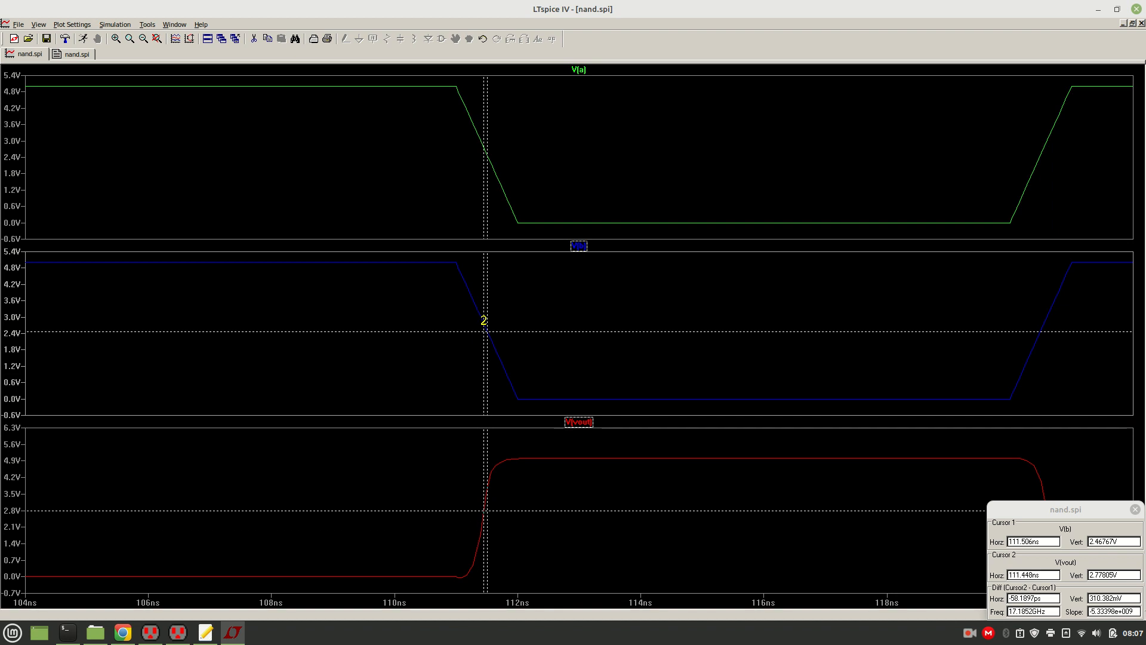
{"action": "left_click_drag", "start_coordinate": [484, 321], "coordinate": [483, 320]}
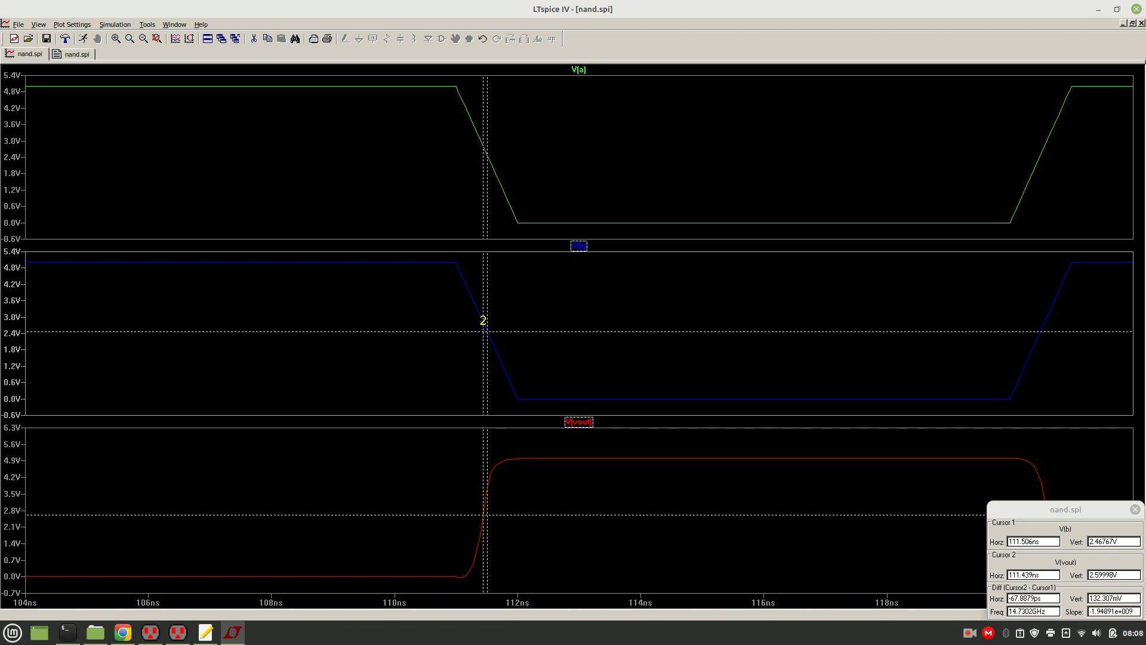
{"action": "left_click_drag", "start_coordinate": [483, 321], "coordinate": [483, 321]}
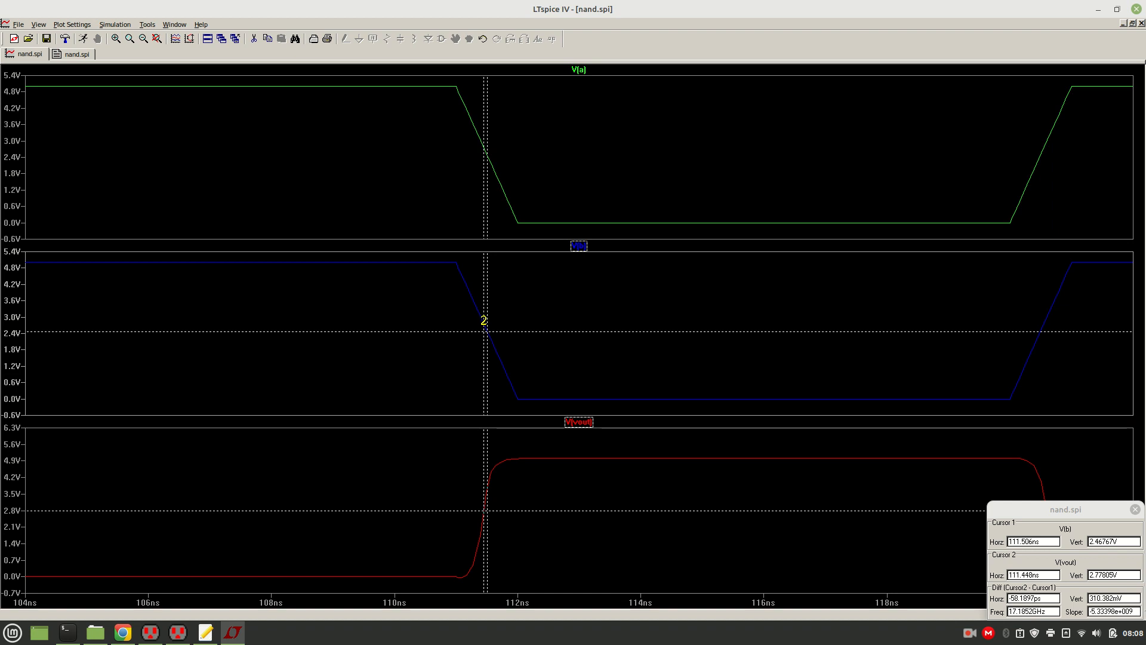
{"action": "left_click_drag", "start_coordinate": [483, 320], "coordinate": [483, 321]}
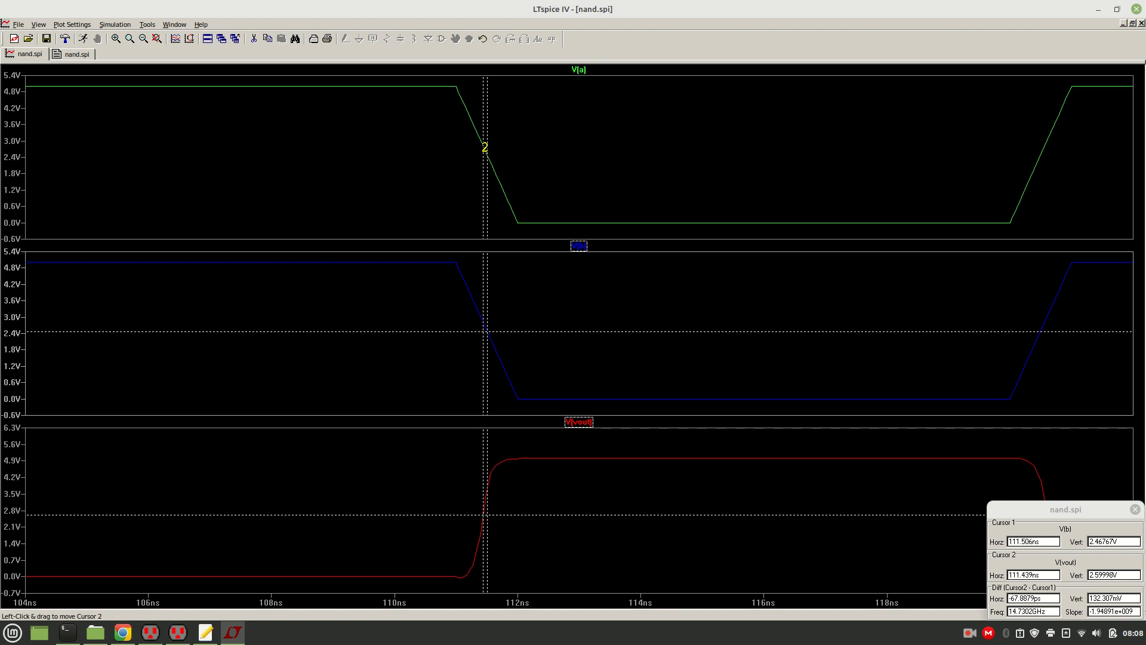
Step: Attach a cursor to V(a) and align it with the V(b) cursor at about 111.51 ns on the falling edge
{"action": "left_click", "coordinate": [582, 69]}
{"action": "left_click_drag", "start_coordinate": [603, 143], "coordinate": [487, 142]}
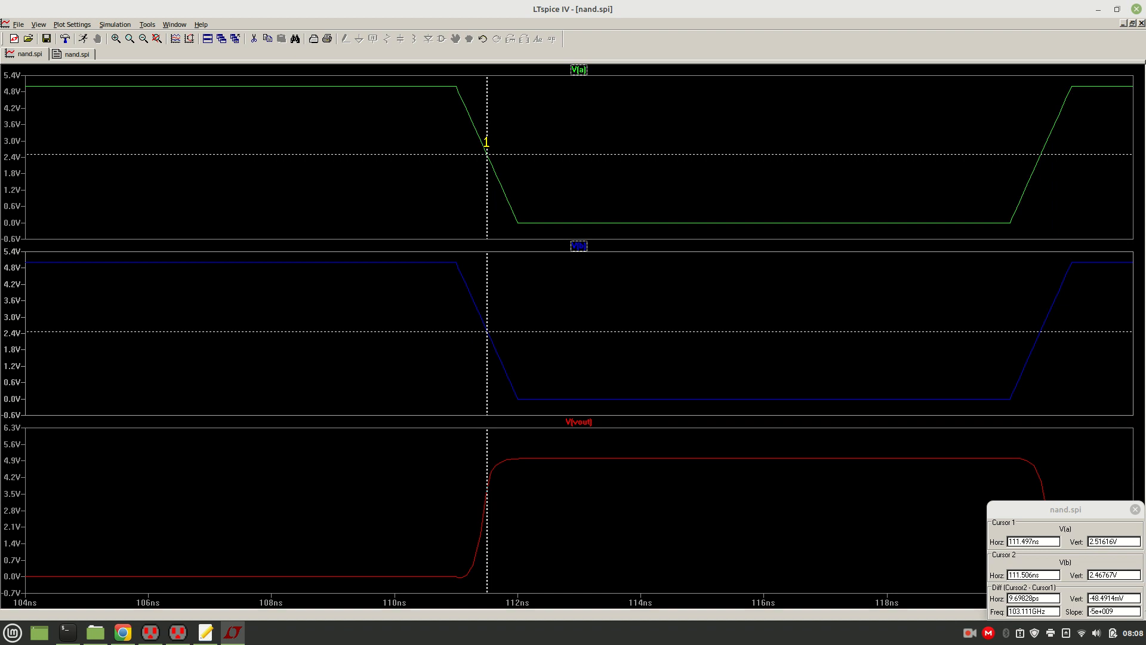
{"action": "mouse_move", "coordinate": [486, 142]}
{"action": "left_mouse_down"}
{"action": "mouse_move", "coordinate": [498, 145]}
{"action": "mouse_move", "coordinate": [486, 145]}
{"action": "left_mouse_up"}
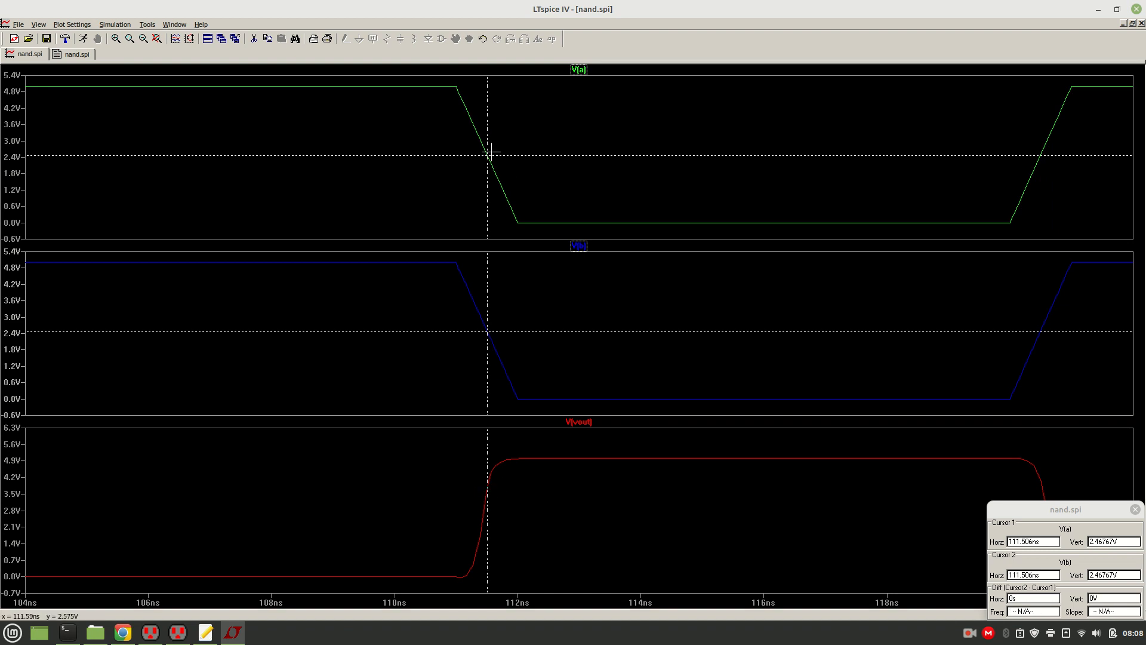
Step: Replace the V(b) cursor with one on V(vout) at about 111.44 ns and move the V(a) cursor to about 111.49 ns
{"action": "left_click_drag", "start_coordinate": [470, 156], "coordinate": [464, 157]}
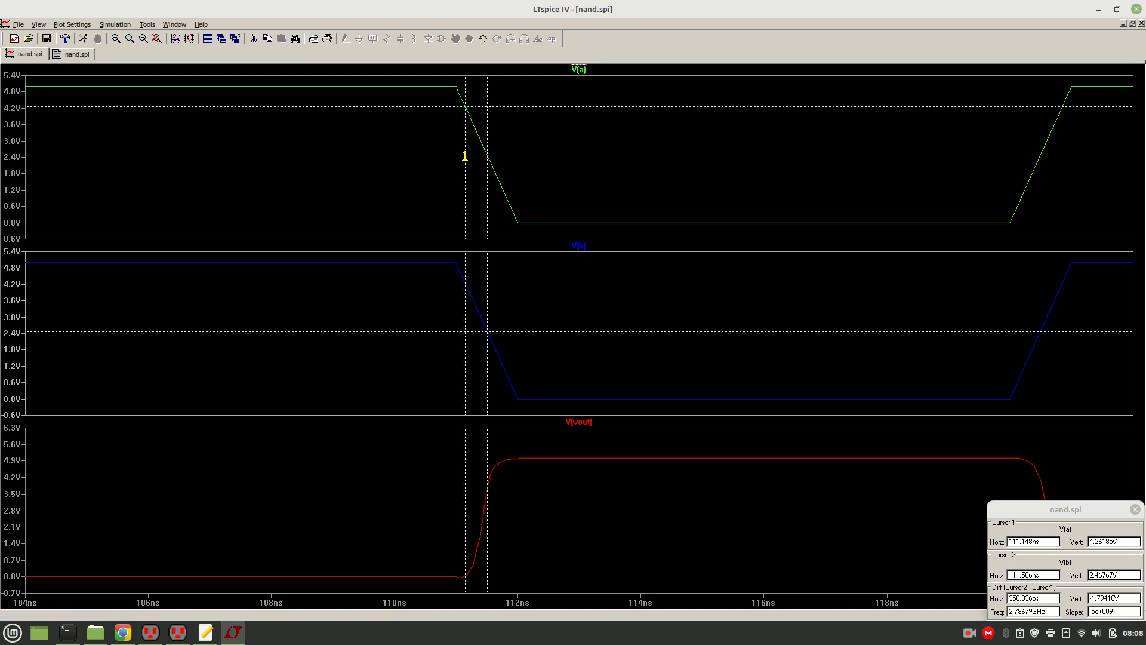
{"action": "left_click_drag", "start_coordinate": [486, 448], "coordinate": [485, 453]}
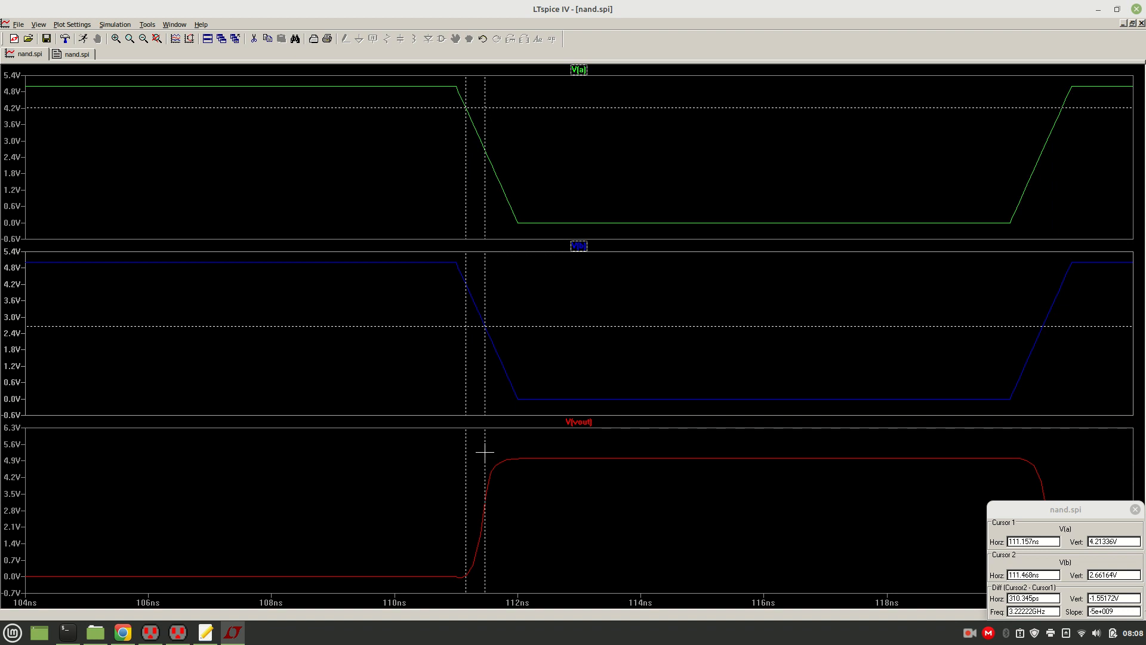
{"action": "left_click", "coordinate": [582, 422]}
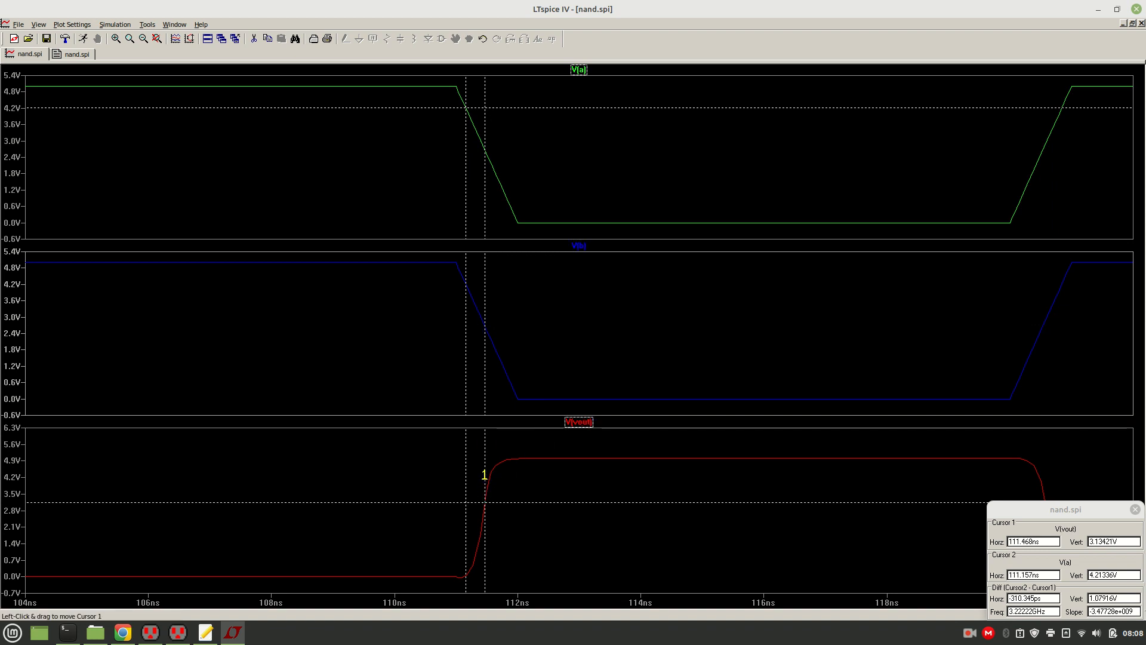
{"action": "left_click_drag", "start_coordinate": [487, 464], "coordinate": [482, 464]}
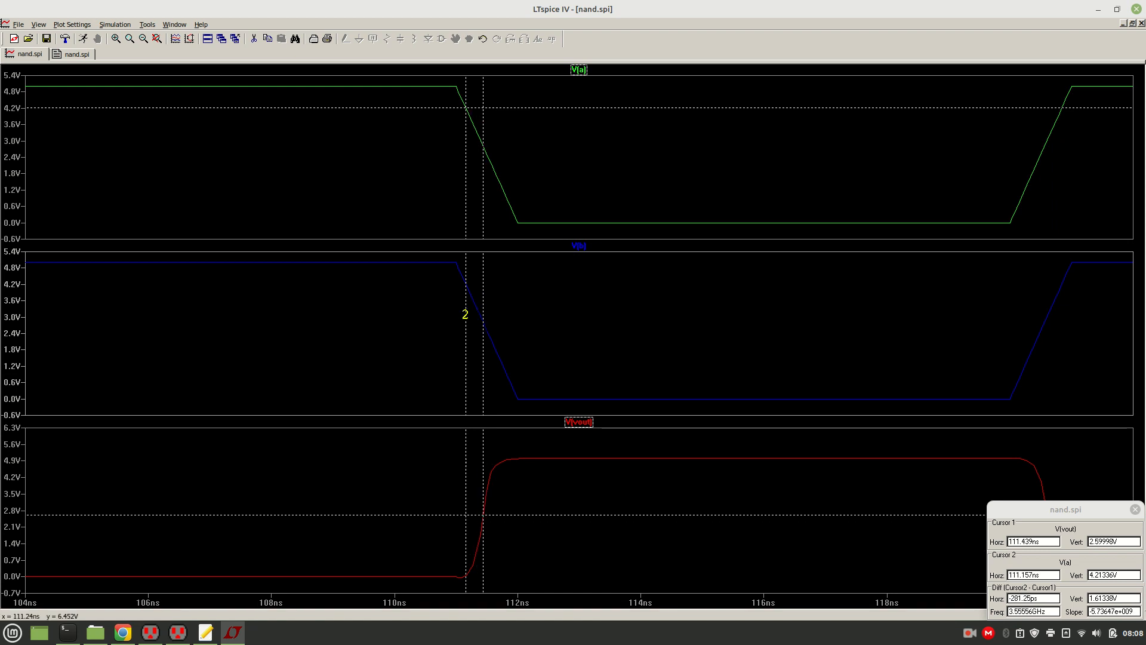
{"action": "left_click_drag", "start_coordinate": [465, 173], "coordinate": [485, 173]}
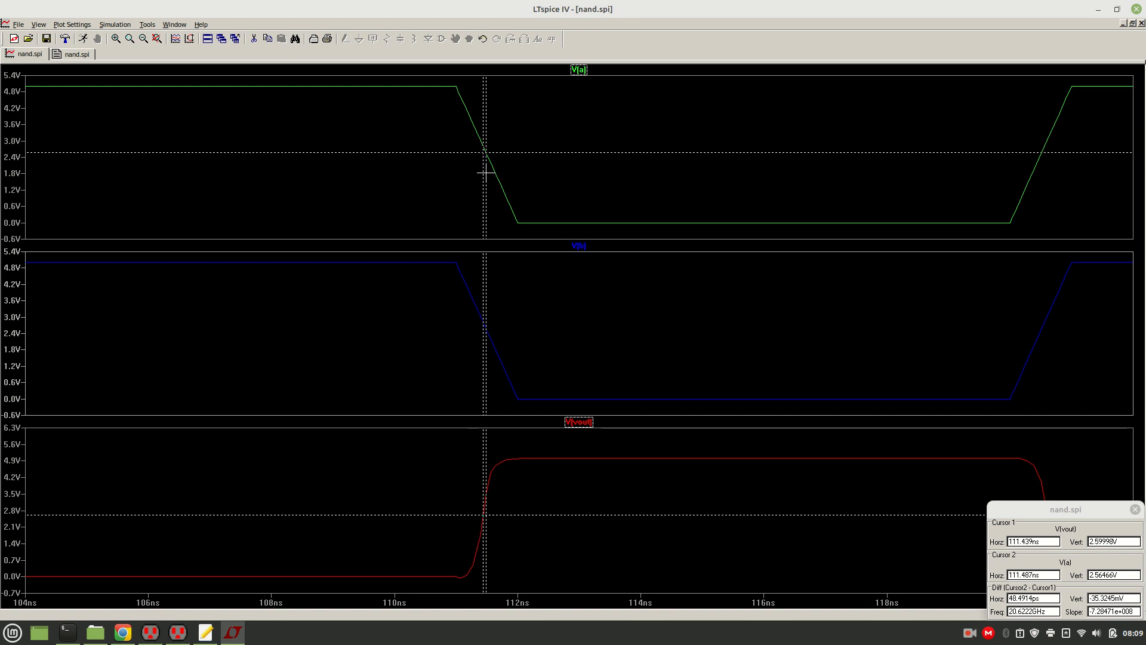
Step: Copy the new horizontal cursor difference and replace the Td value in the 1 1 to 0 0 row with 48.4914ps
{"action": "left_click_drag", "start_coordinate": [1048, 602], "coordinate": [996, 603]}
{"action": "key", "text": "ctrl+c"}
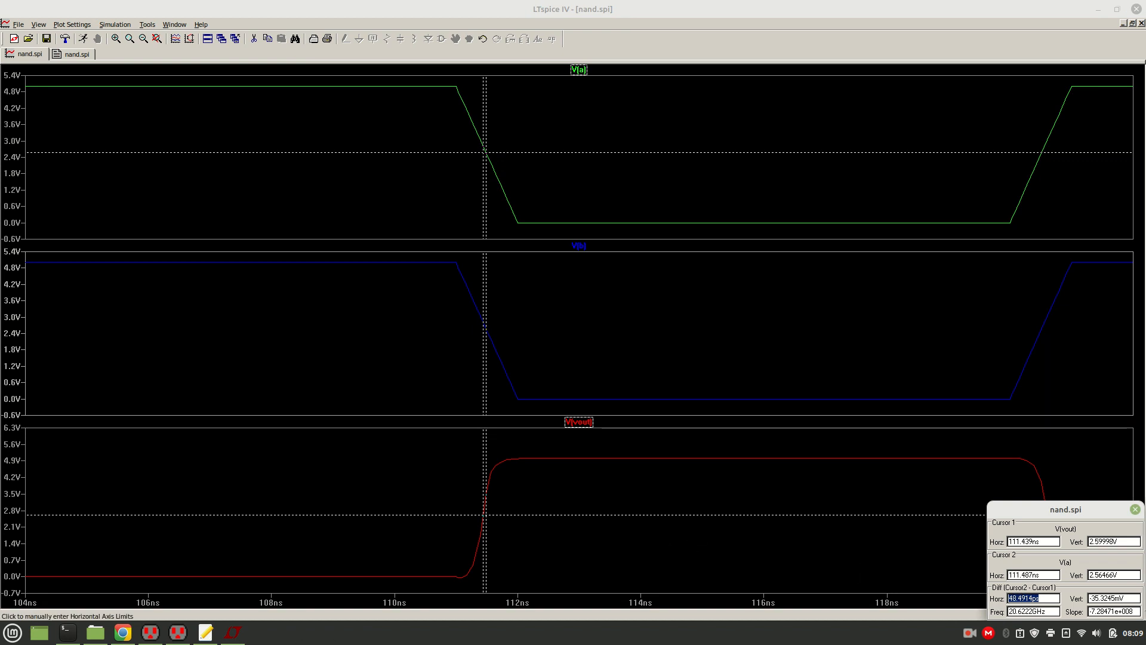
{"action": "left_click", "coordinate": [201, 638]}
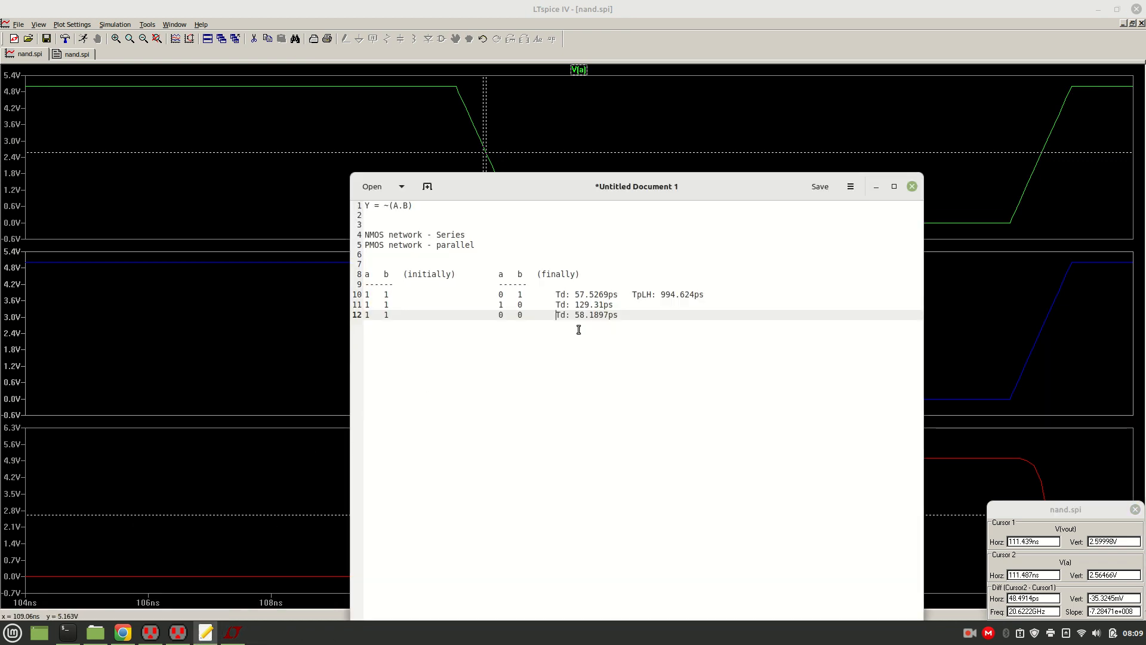
{"action": "left_click_drag", "start_coordinate": [574, 314], "coordinate": [625, 315]}
{"action": "key", "text": "ctrl+v"}
{"action": "left_click", "coordinate": [686, 306]}
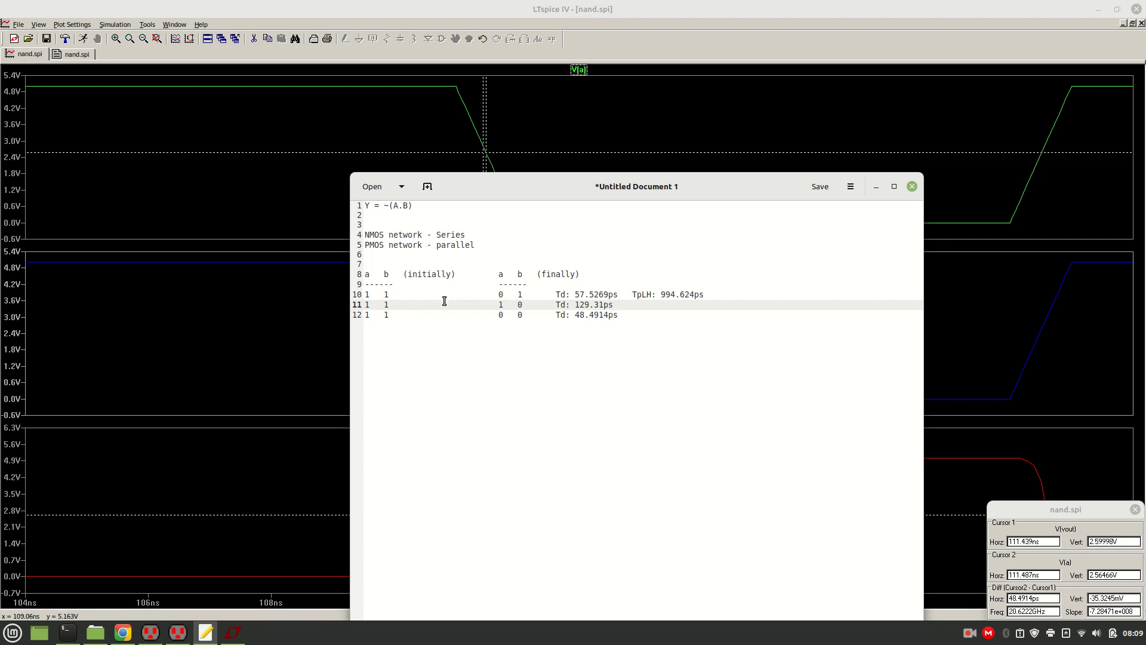
Step: Compare the recorded Td values across the three input transitions in the text document
{"action": "left_click", "coordinate": [594, 314]}
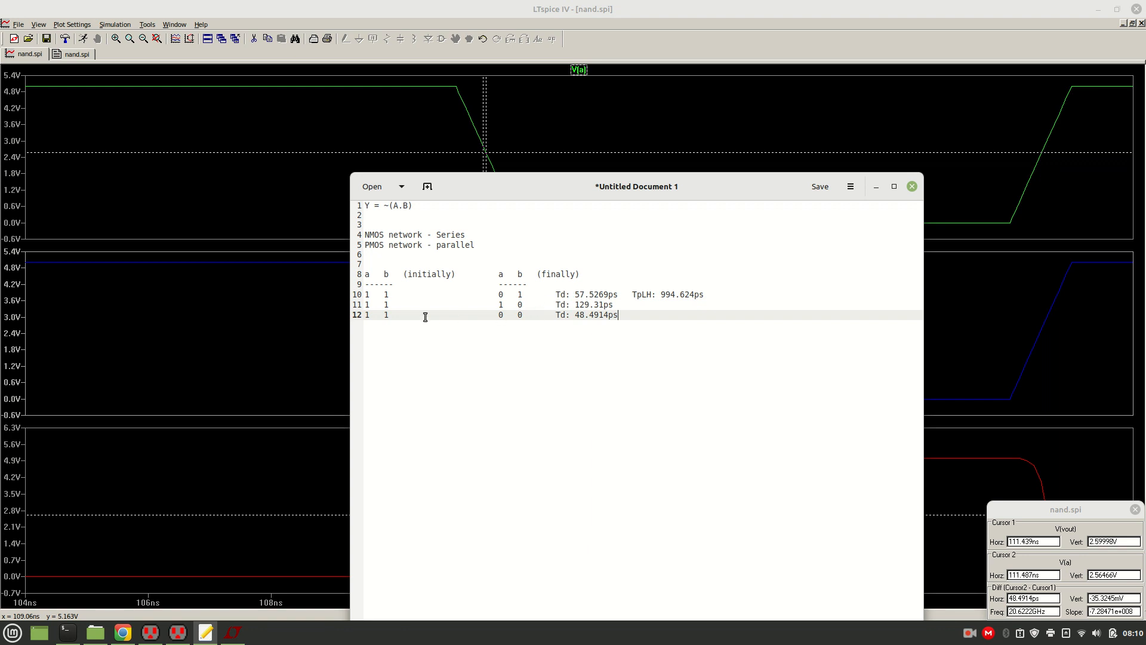
{"action": "left_click_drag", "start_coordinate": [384, 305], "coordinate": [402, 305]}
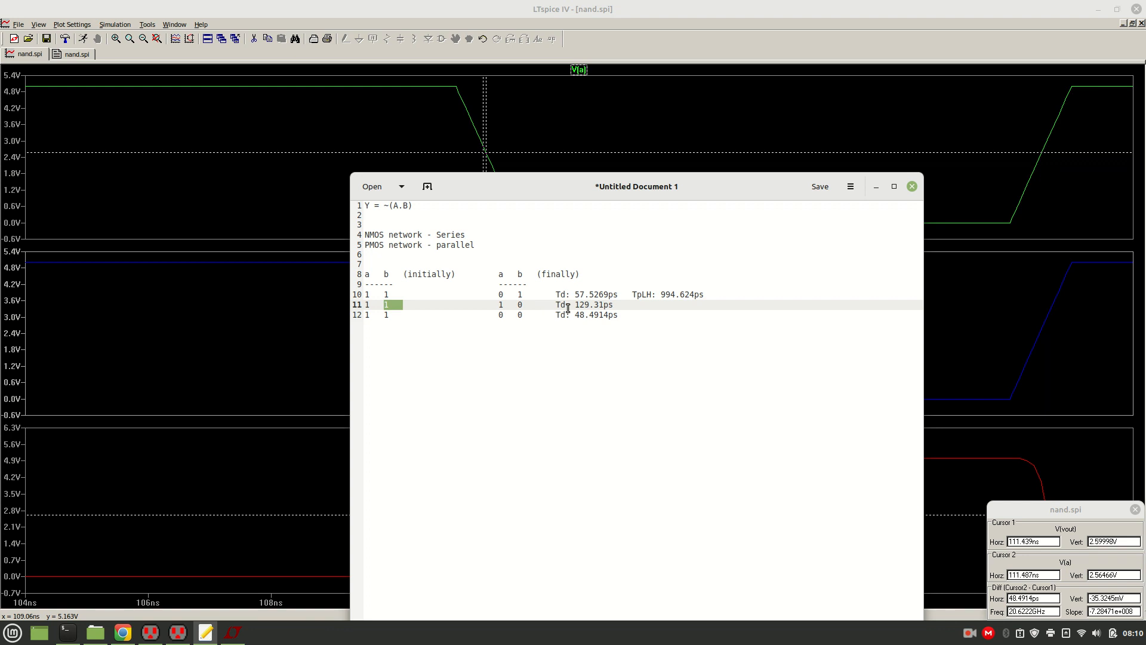
{"action": "left_click_drag", "start_coordinate": [551, 306], "coordinate": [573, 290]}
{"action": "left_click", "coordinate": [573, 290]}
{"action": "left_click", "coordinate": [584, 294]}
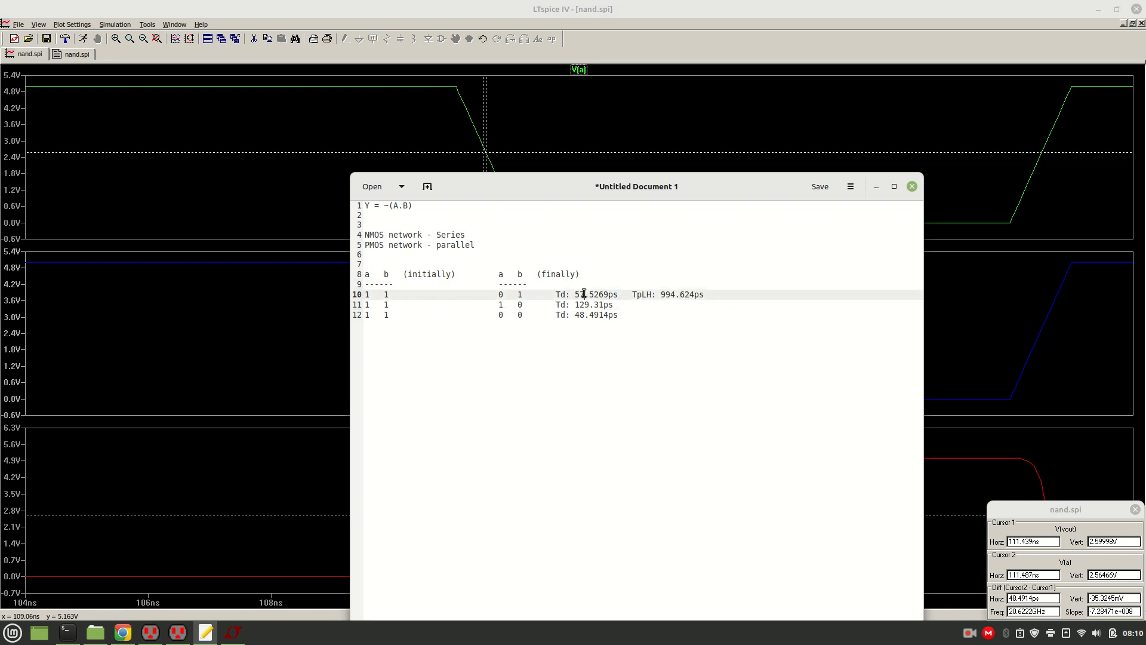